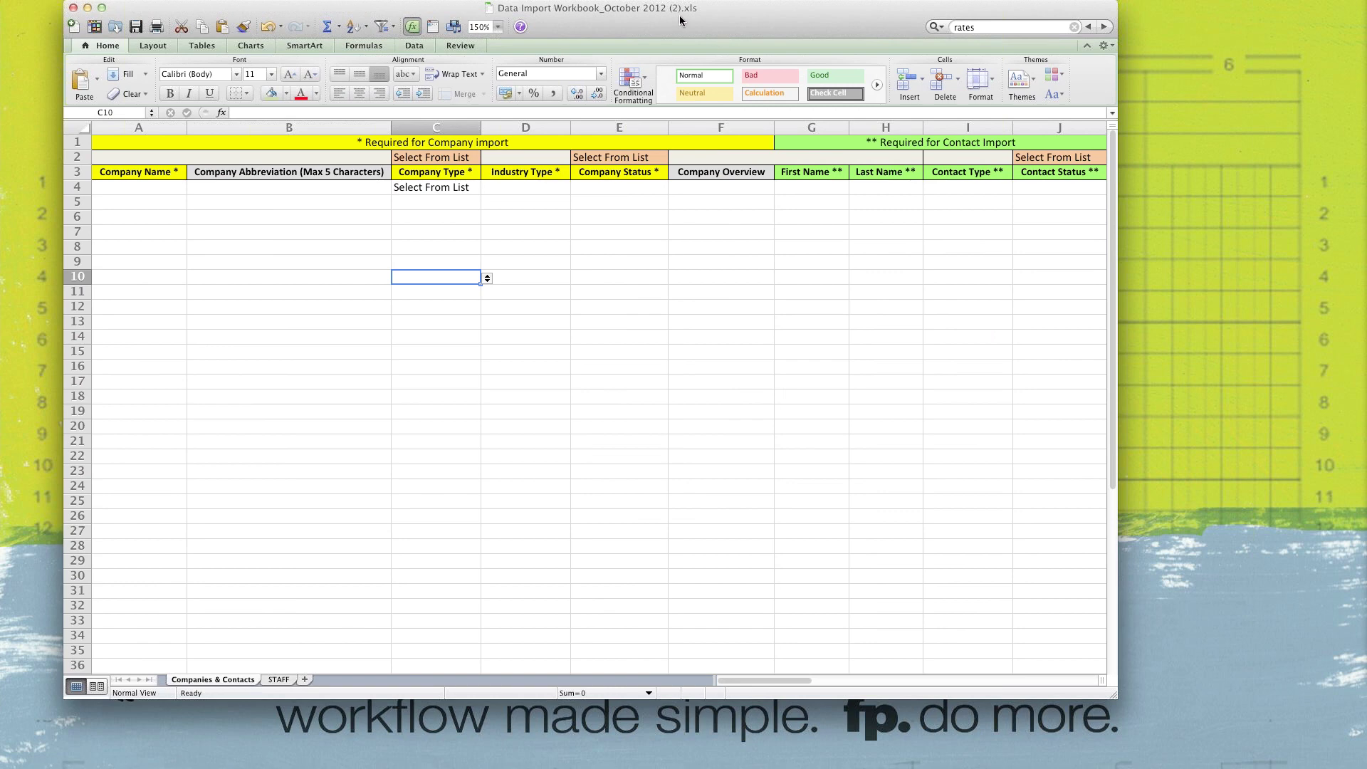
Step: Maximise the import workbook window, view the STAFF sheet, then return to Companies & Contacts
{"action": "left_click_drag", "start_coordinate": [682, 15], "coordinate": [669, 32]}
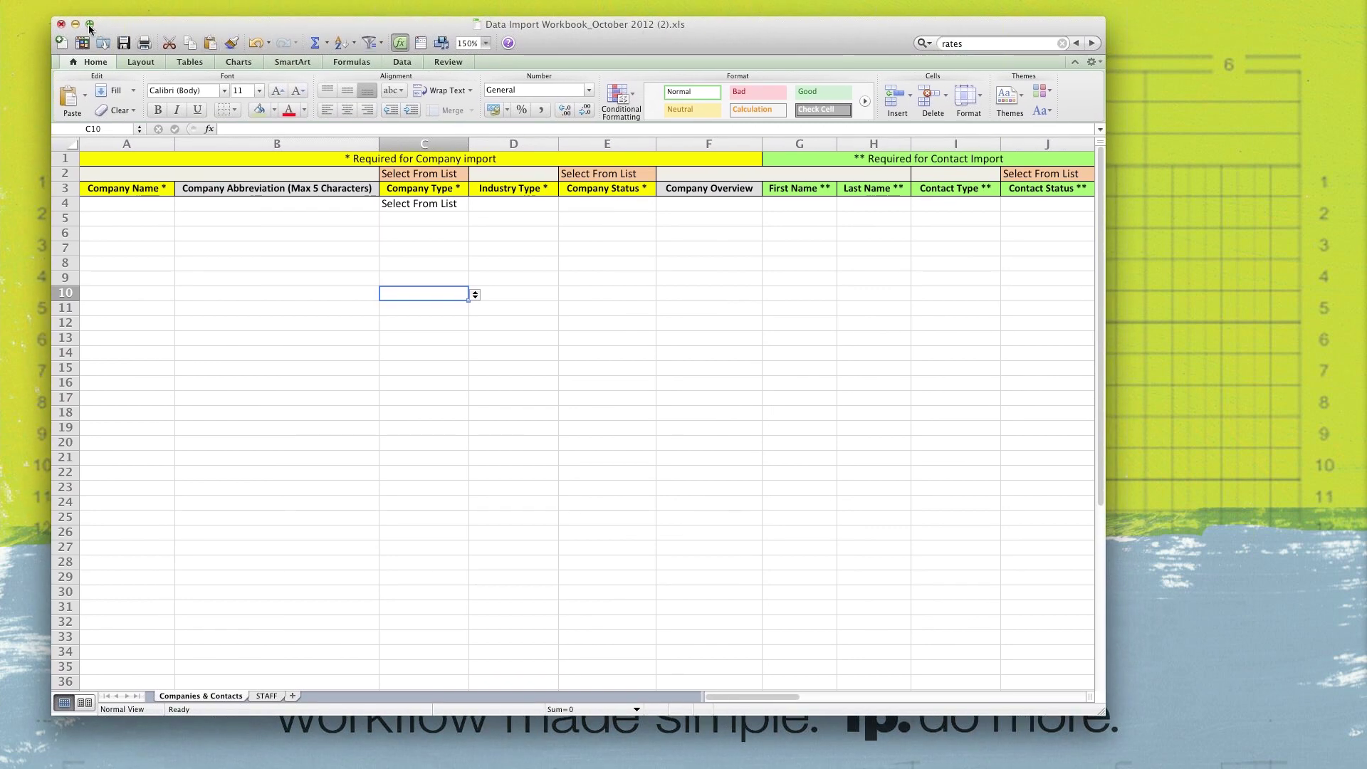
{"action": "left_click", "coordinate": [90, 25]}
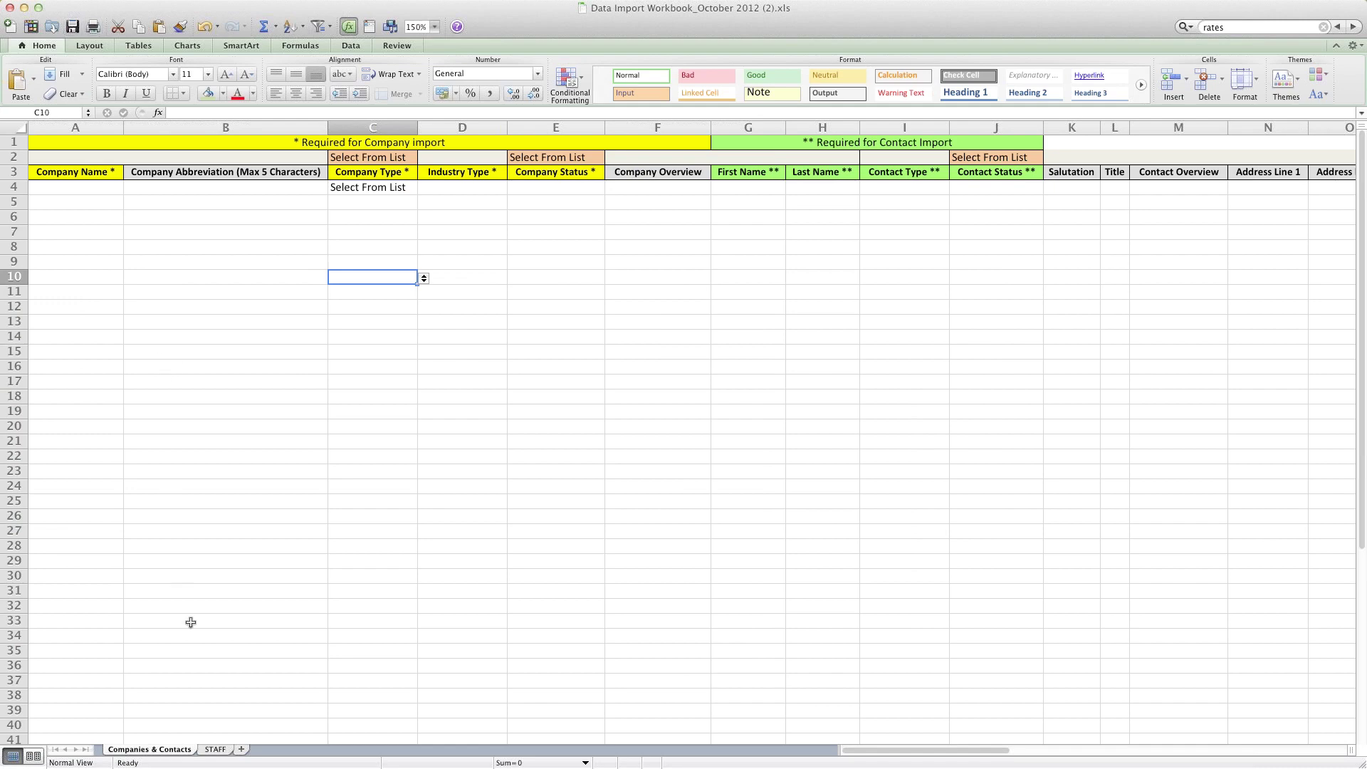
{"action": "left_click", "coordinate": [214, 750]}
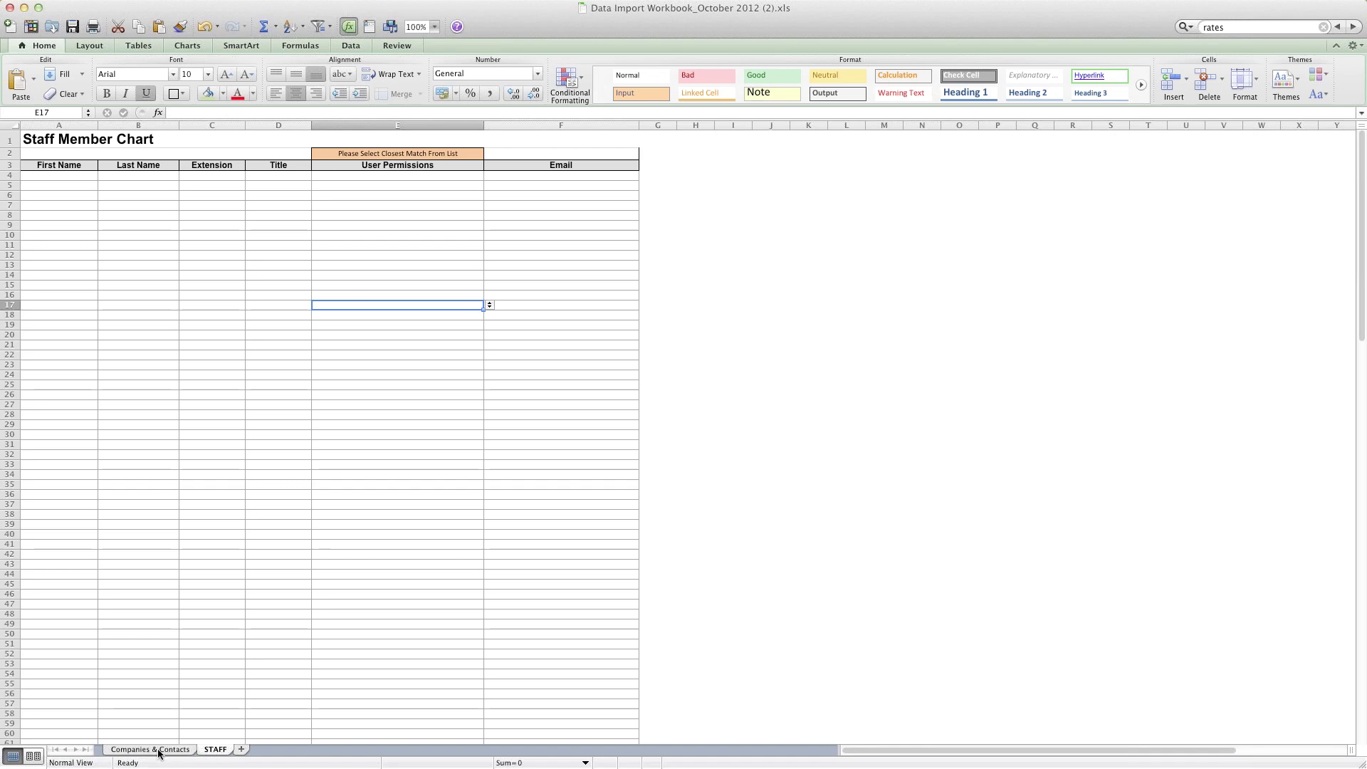
{"action": "left_click", "coordinate": [153, 750]}
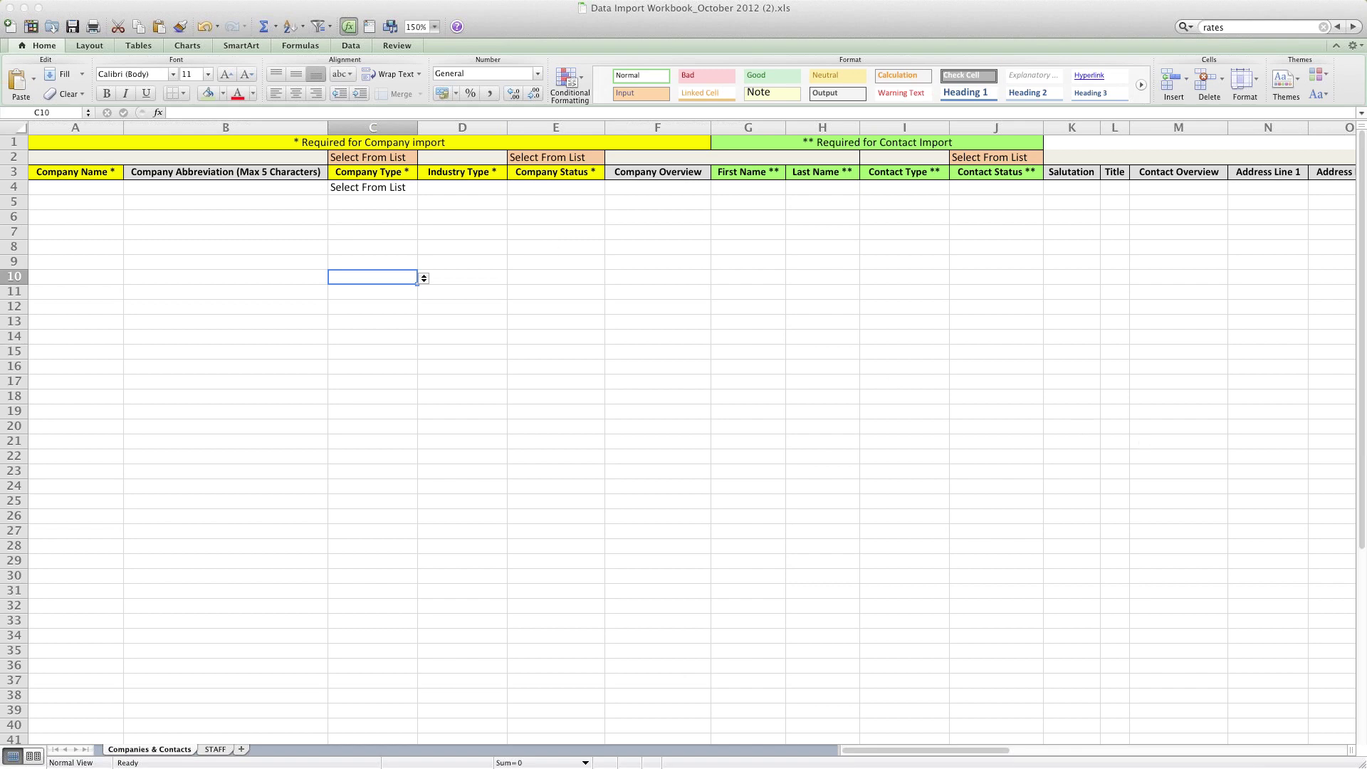
Step: Open Porcupine Creek's company page in Function Point via Companies > View Company, then return to Excel
{"action": "left_click_drag", "start_coordinate": [1366, 100], "coordinate": [837, 5]}
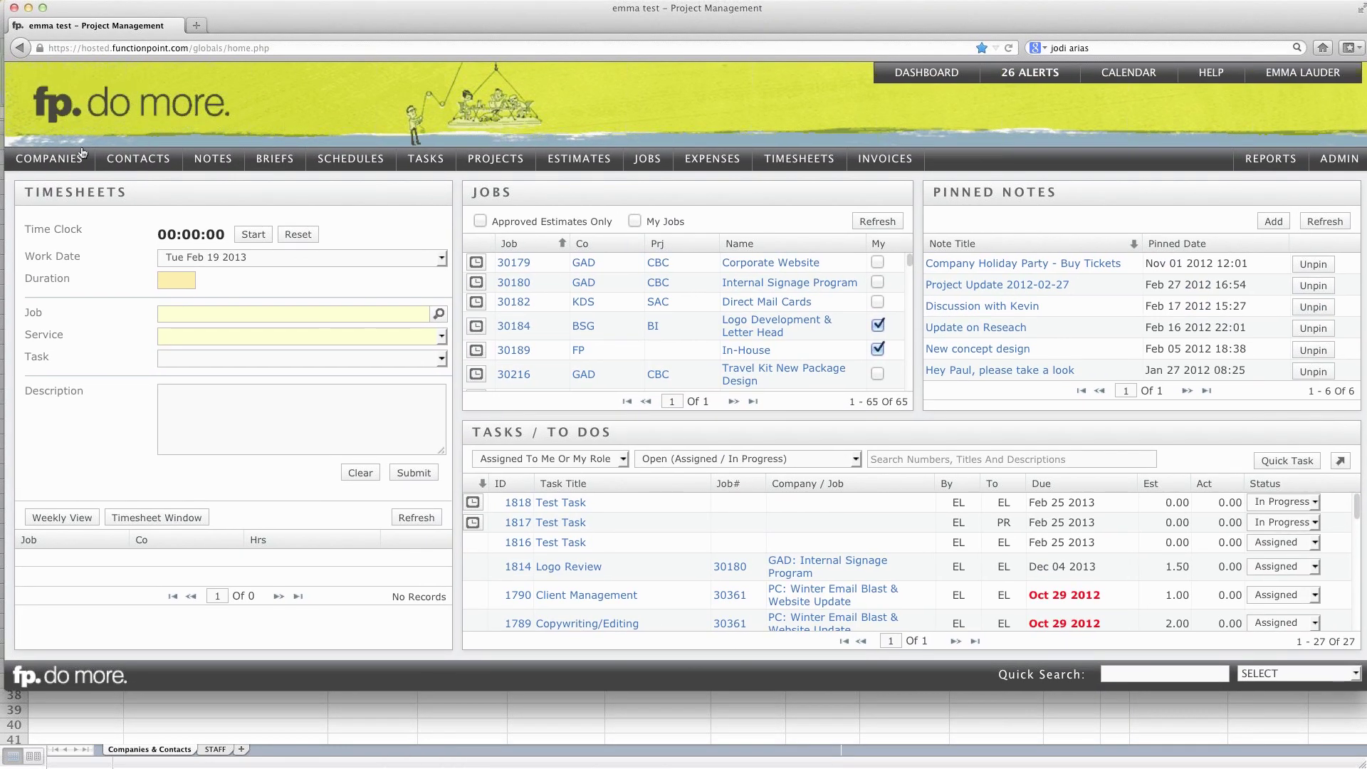
{"action": "mouse_move", "coordinate": [36, 166]}
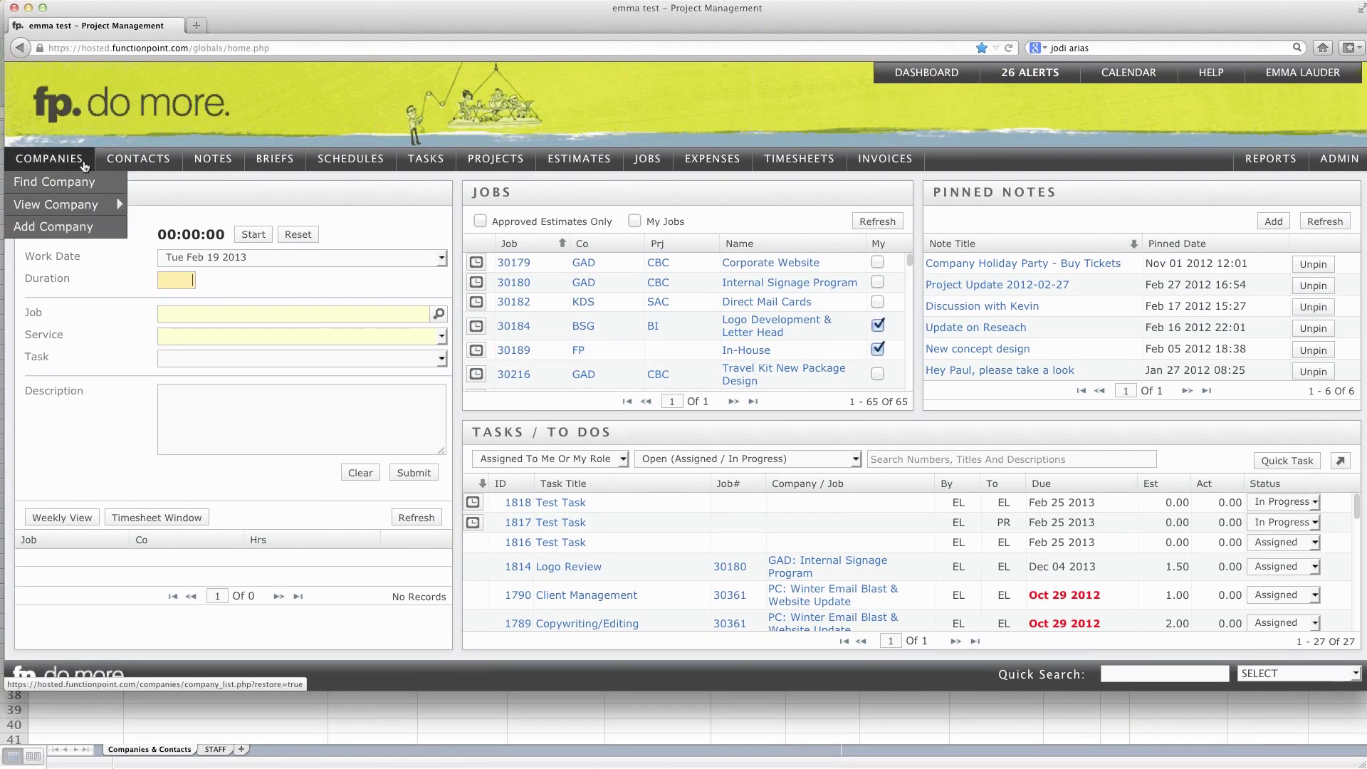
{"action": "mouse_move", "coordinate": [140, 166]}
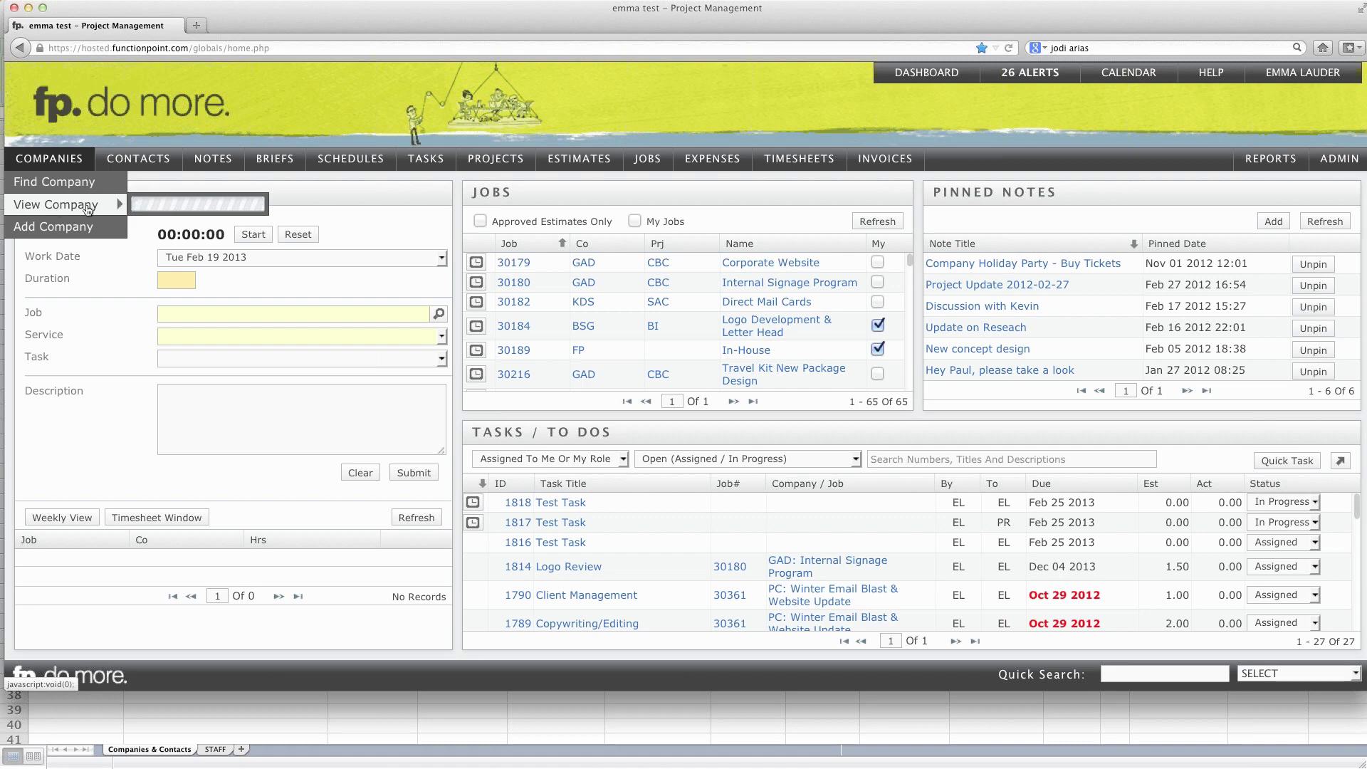
{"action": "mouse_move", "coordinate": [118, 207]}
{"action": "left_click", "coordinate": [178, 208]}
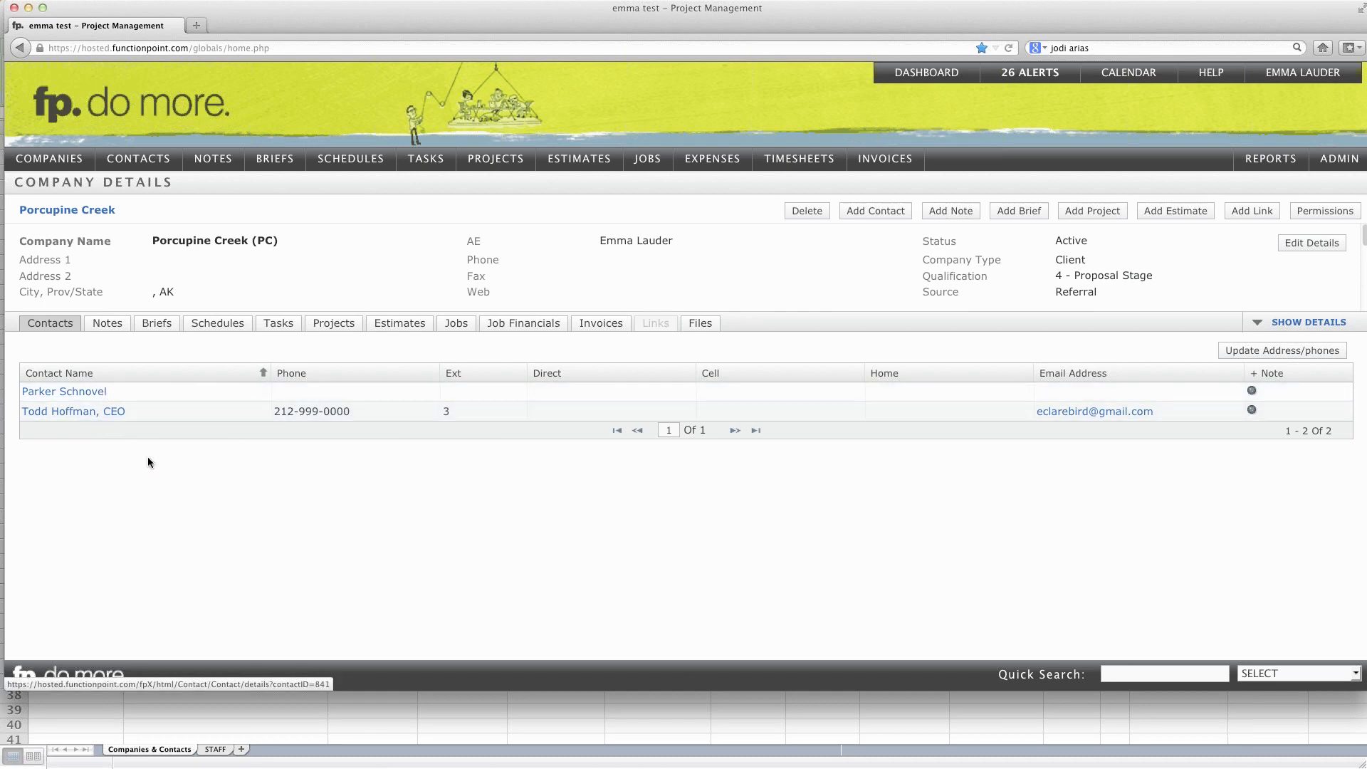
{"action": "left_click", "coordinate": [360, 735]}
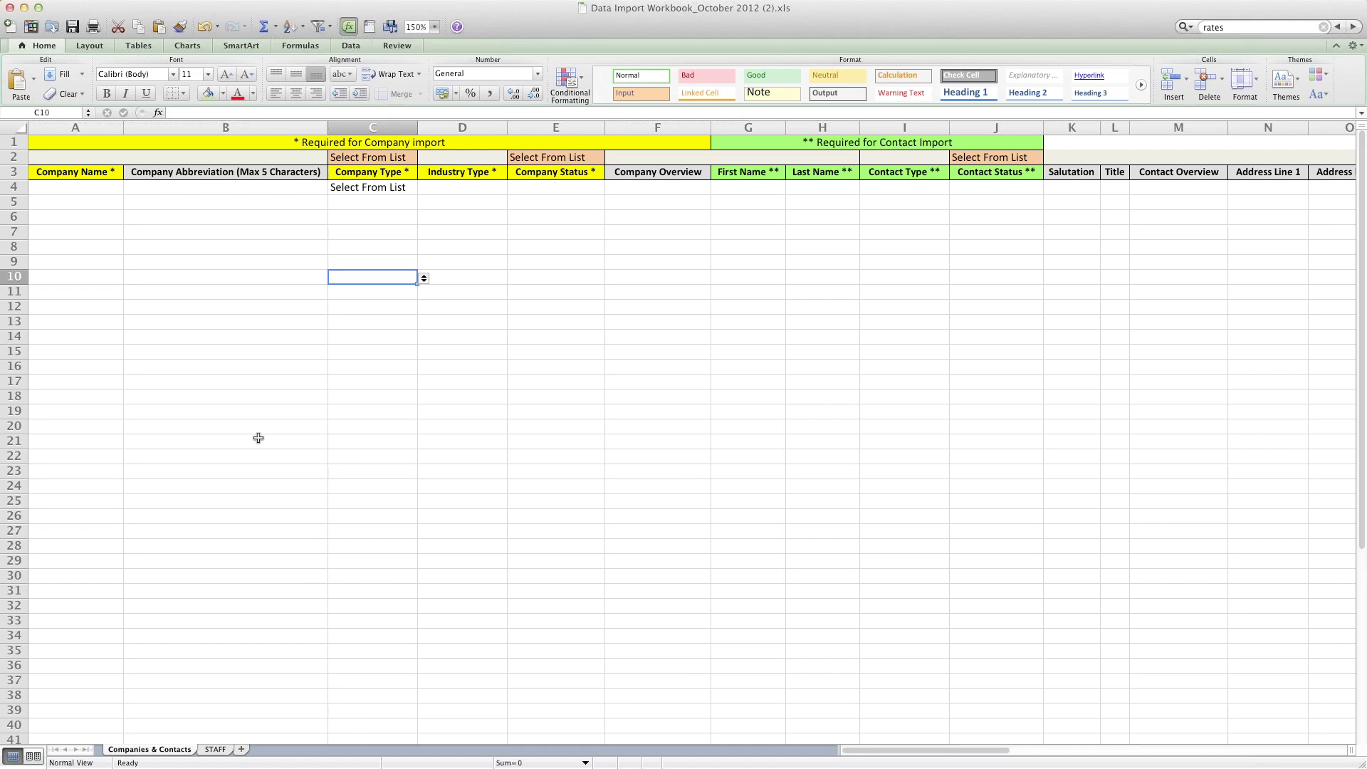
{"action": "left_click", "coordinate": [77, 188]}
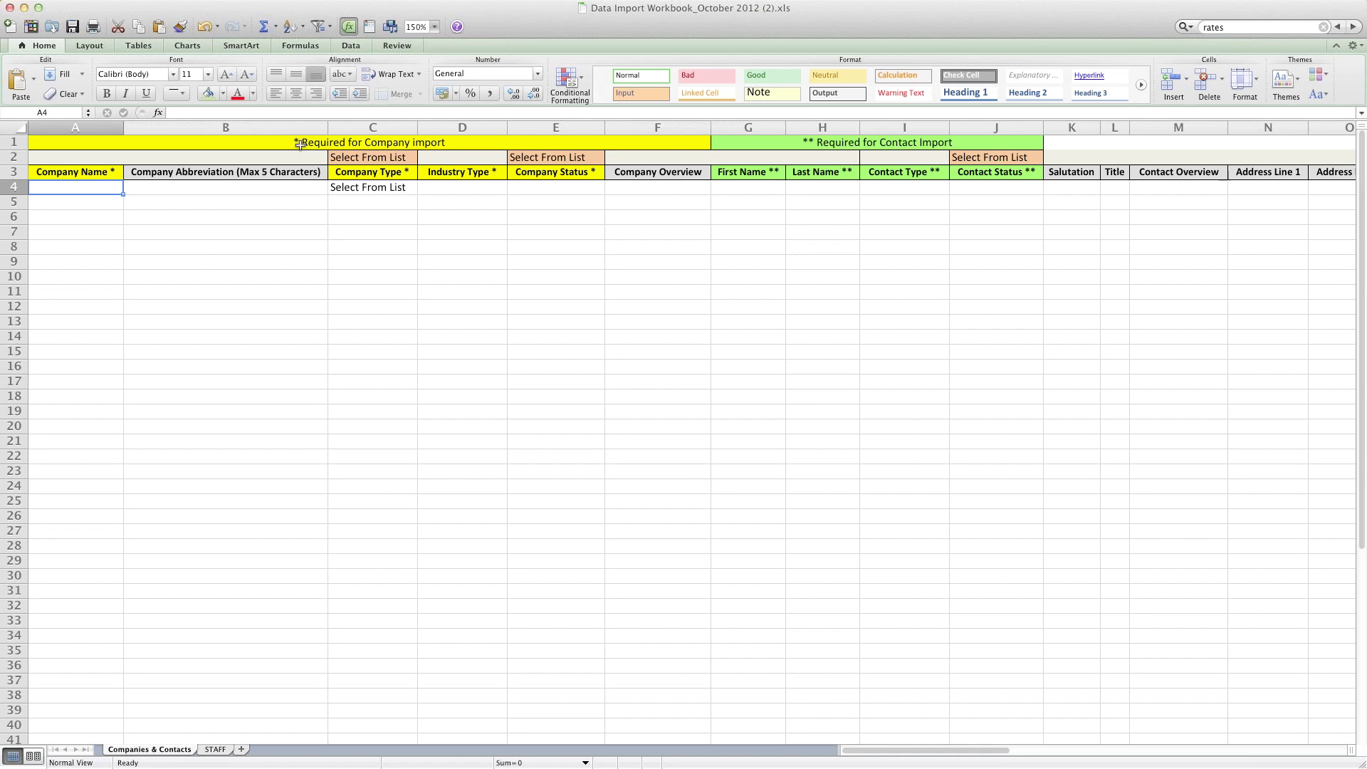
{"action": "left_click", "coordinate": [300, 142]}
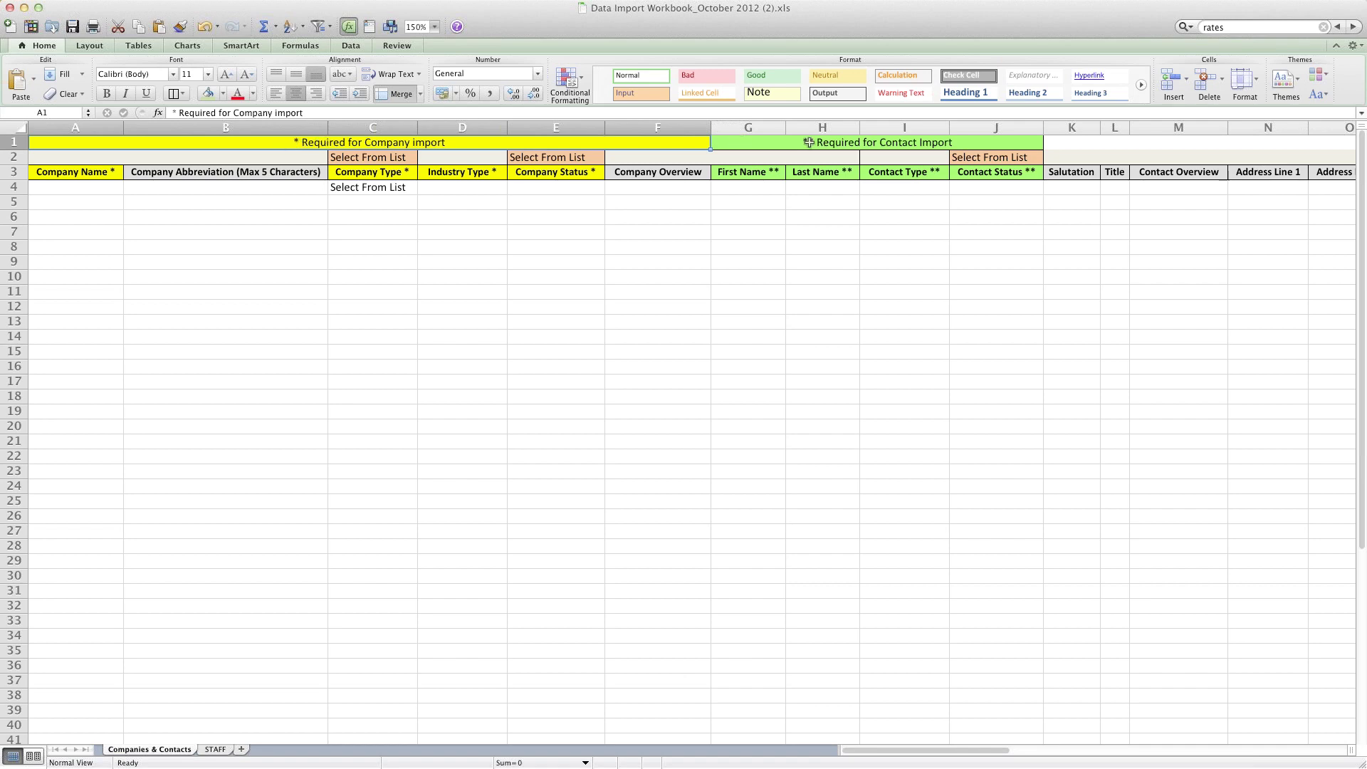
Step: Select the 'Required for Contact Import' banner cell at the top of the sheet
{"action": "left_click", "coordinate": [859, 141]}
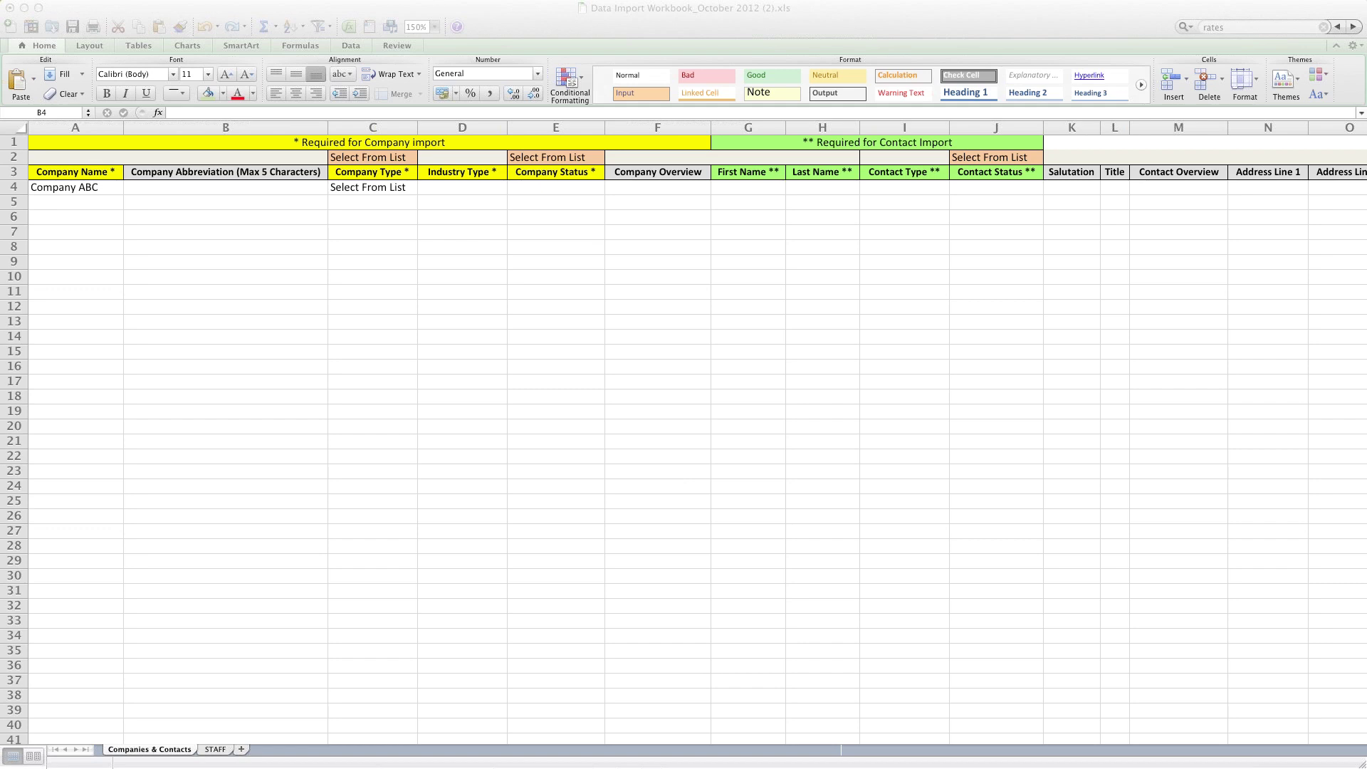
Step: Check the Company ABC entry in A4 and the abbreviation cell B4, then switch to Function Point
{"action": "left_click", "coordinate": [147, 191]}
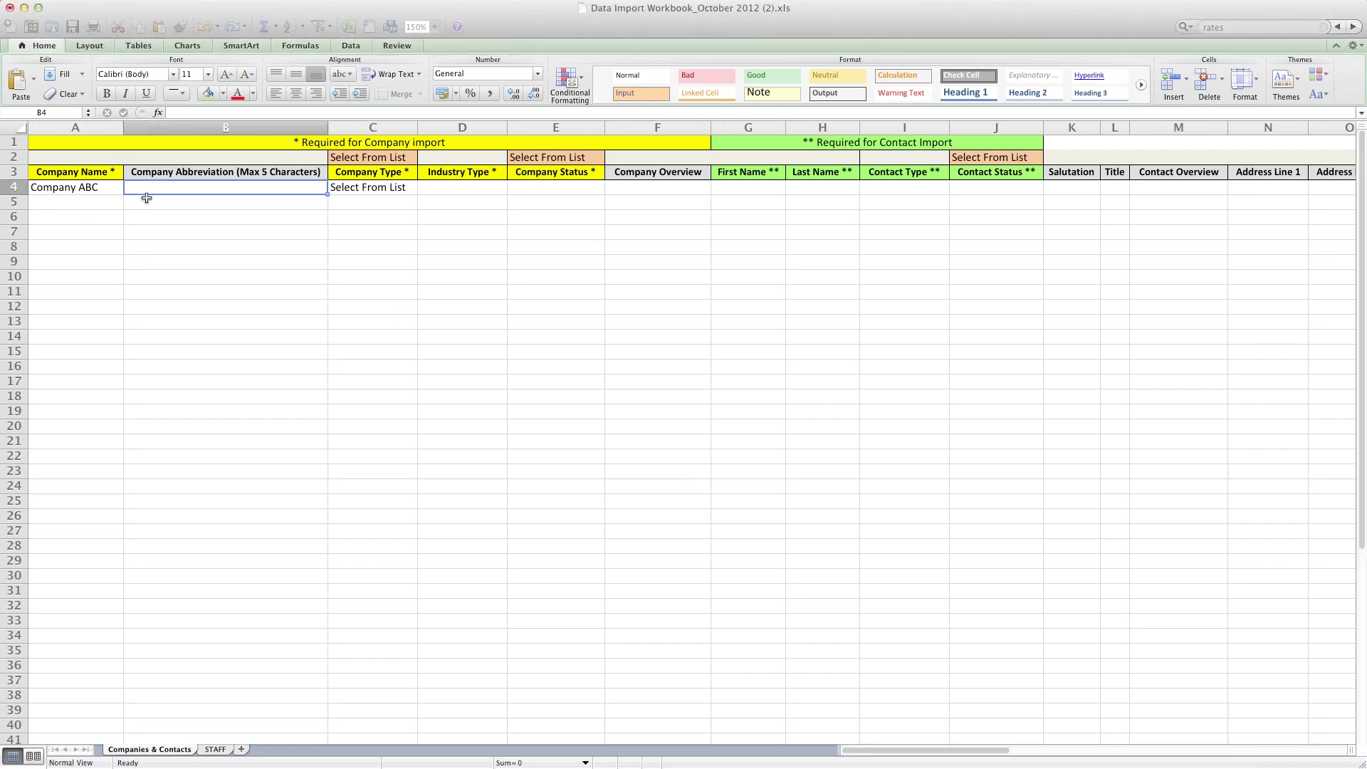
{"action": "left_click", "coordinate": [49, 205]}
{"action": "left_click", "coordinate": [47, 187]}
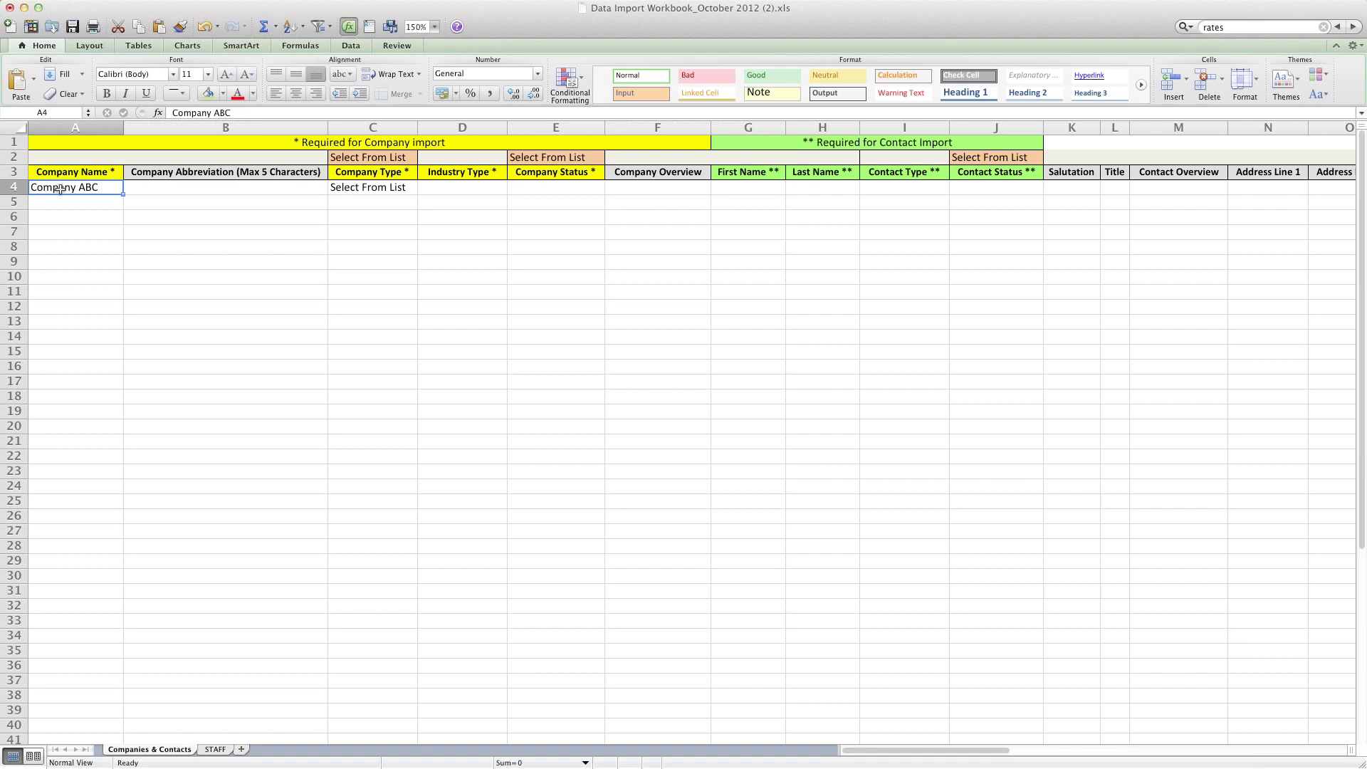
{"action": "left_click", "coordinate": [160, 185]}
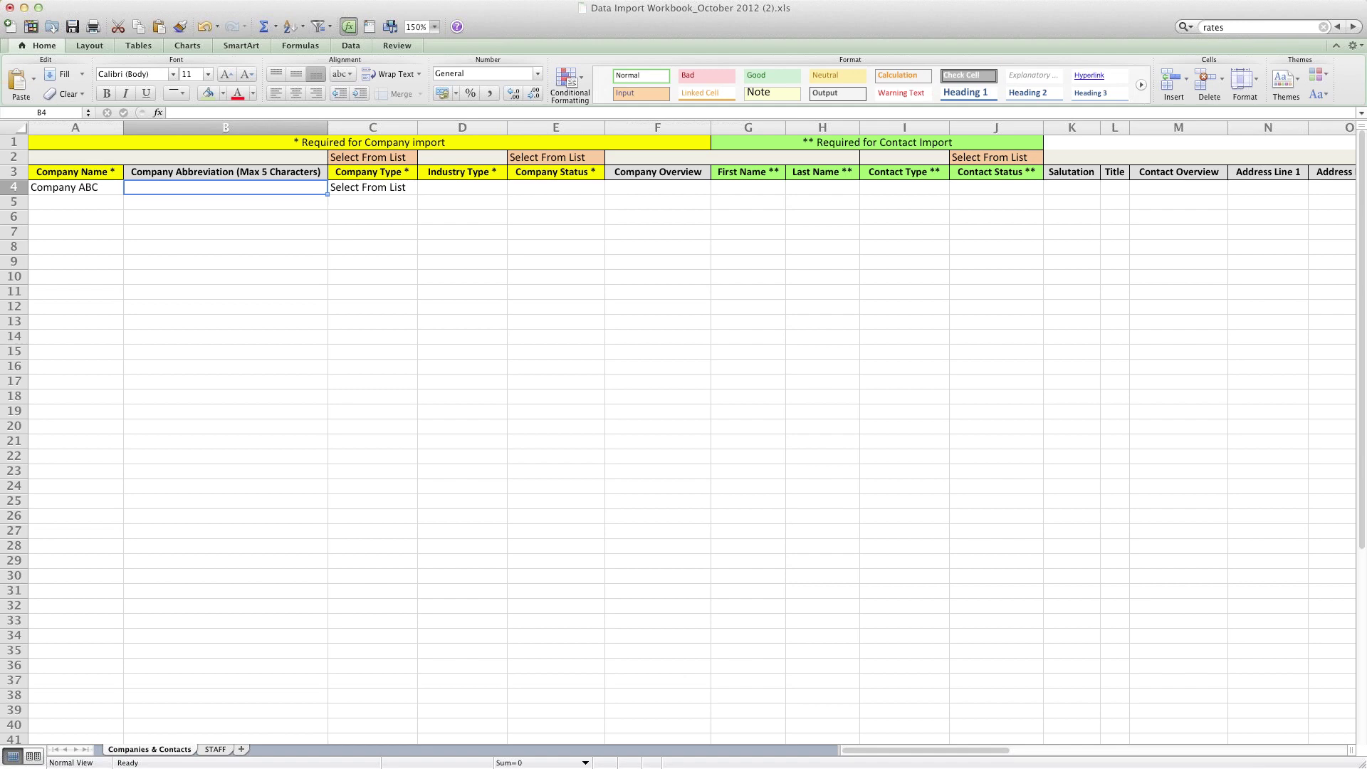
{"action": "key", "text": "super+Tab"}
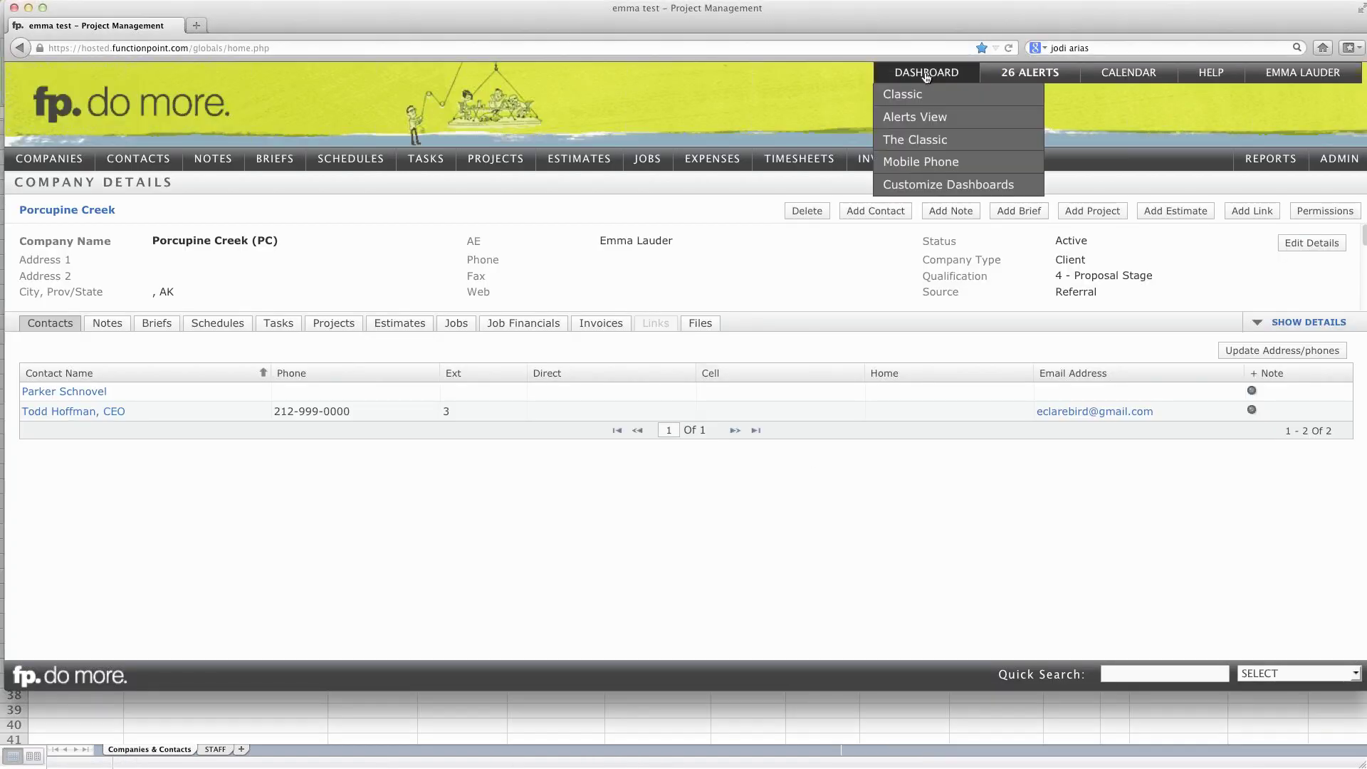
Step: Go to Function Point's dashboard to see its Jobs list with company abbreviations
{"action": "left_click", "coordinate": [923, 74]}
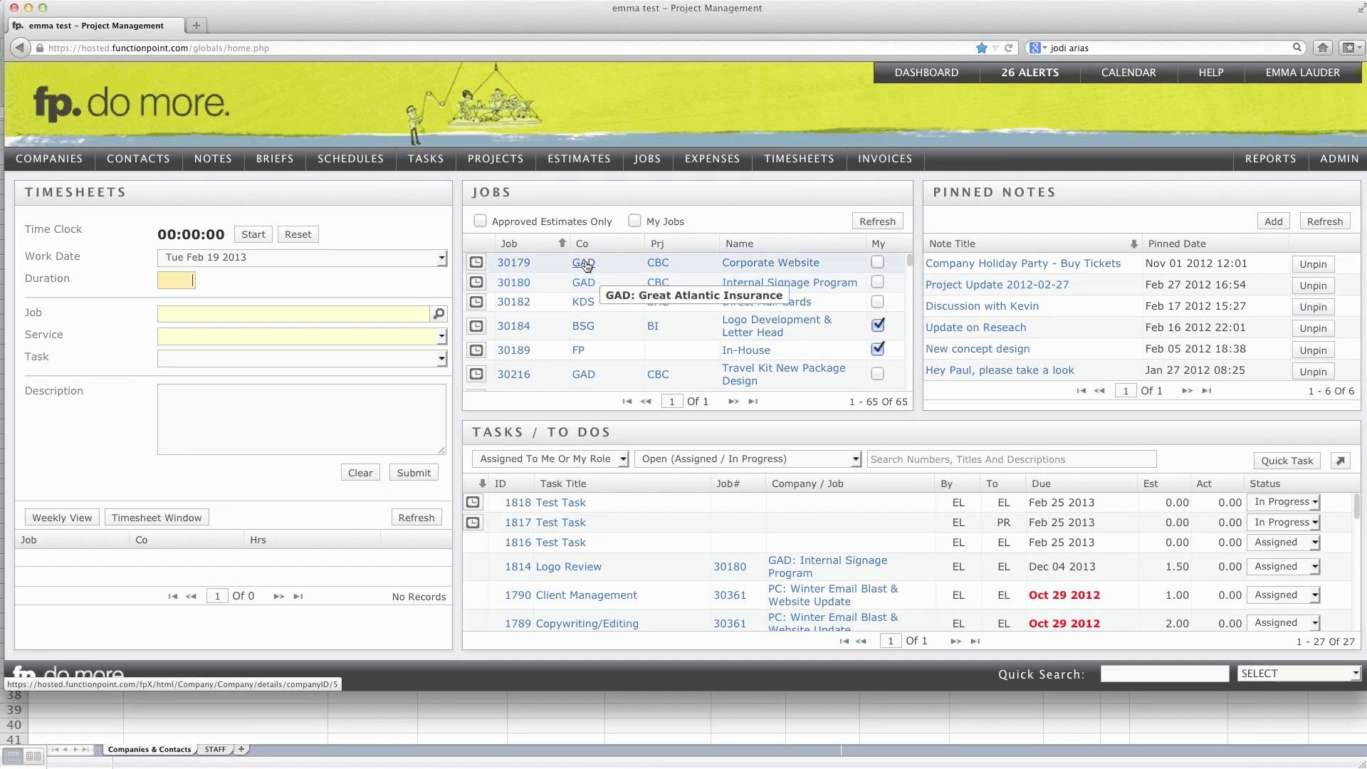
Step: View the allowed Company Type choices in C4 without picking one, then return to Function Point
{"action": "left_click", "coordinate": [565, 708]}
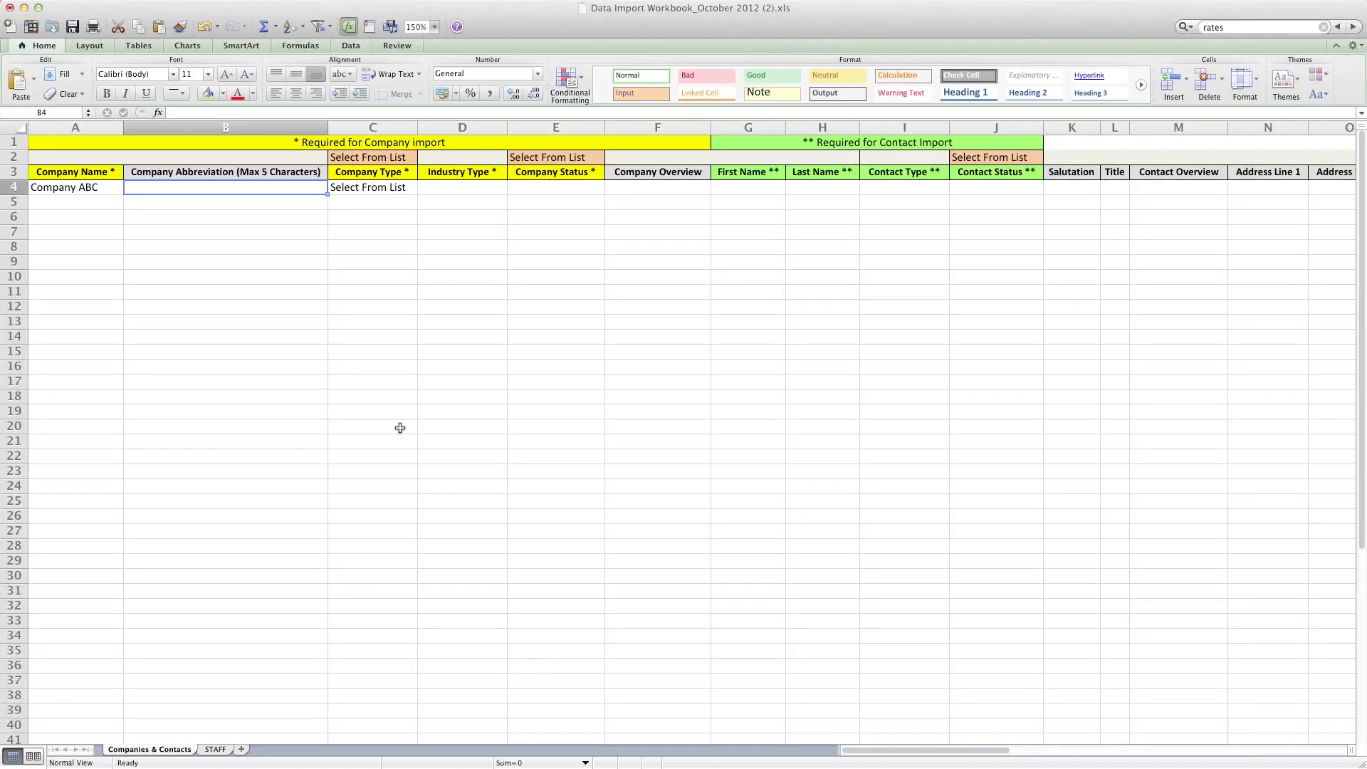
{"action": "left_click", "coordinate": [207, 173]}
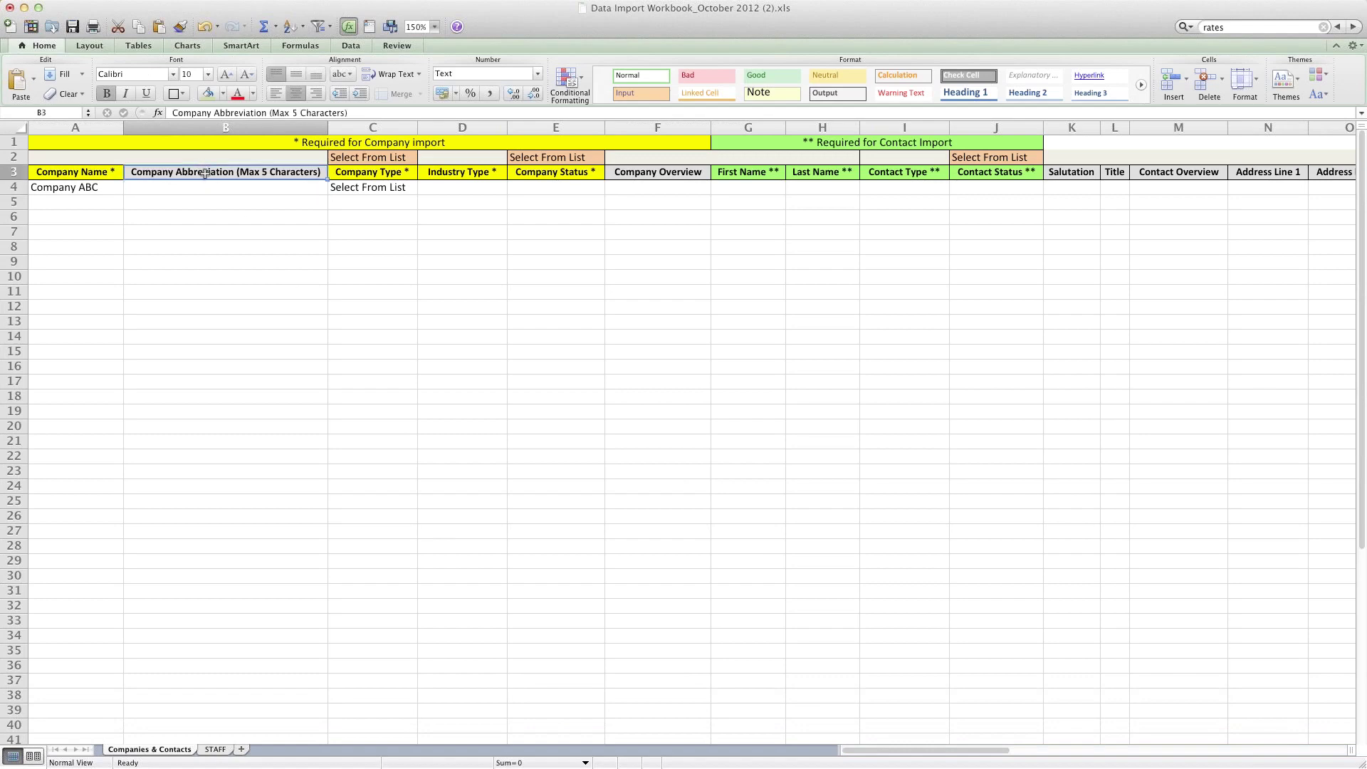
{"action": "left_click", "coordinate": [205, 186]}
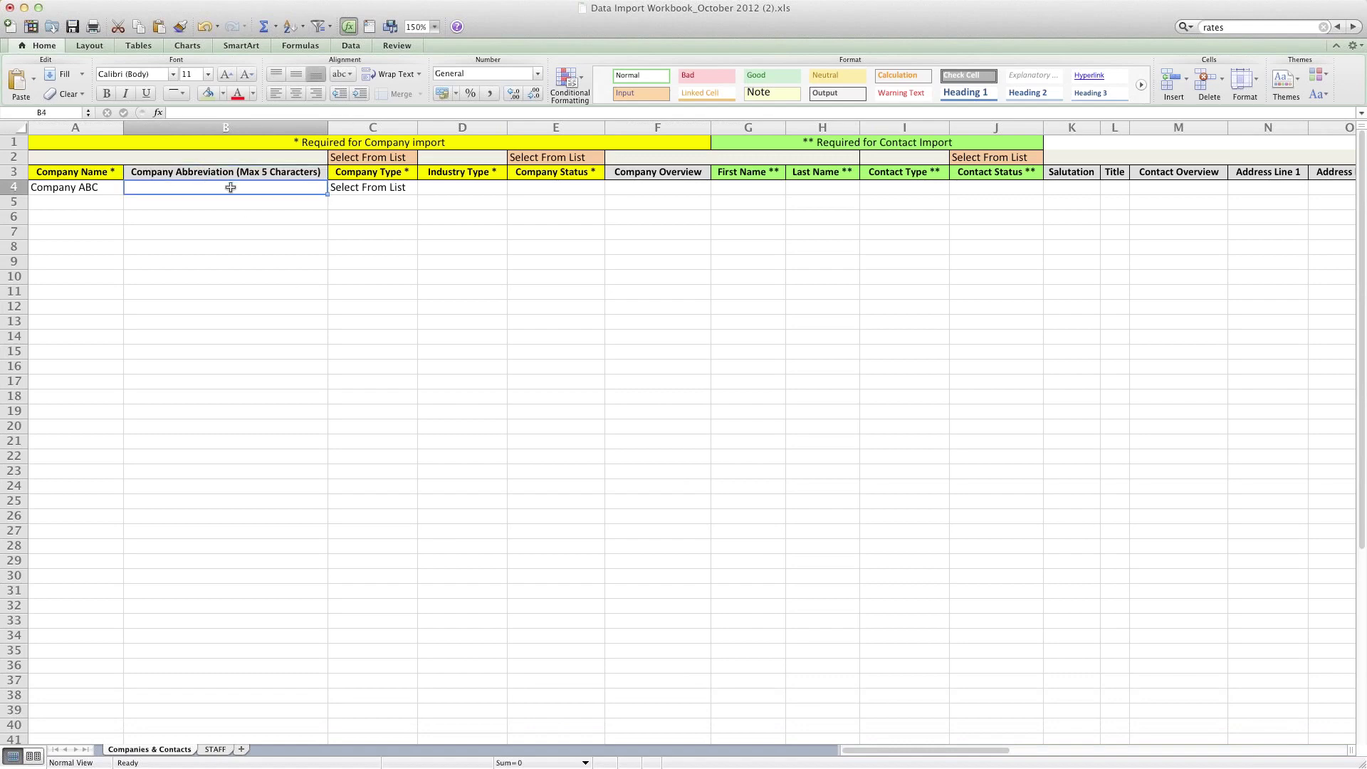
{"action": "left_click", "coordinate": [359, 187]}
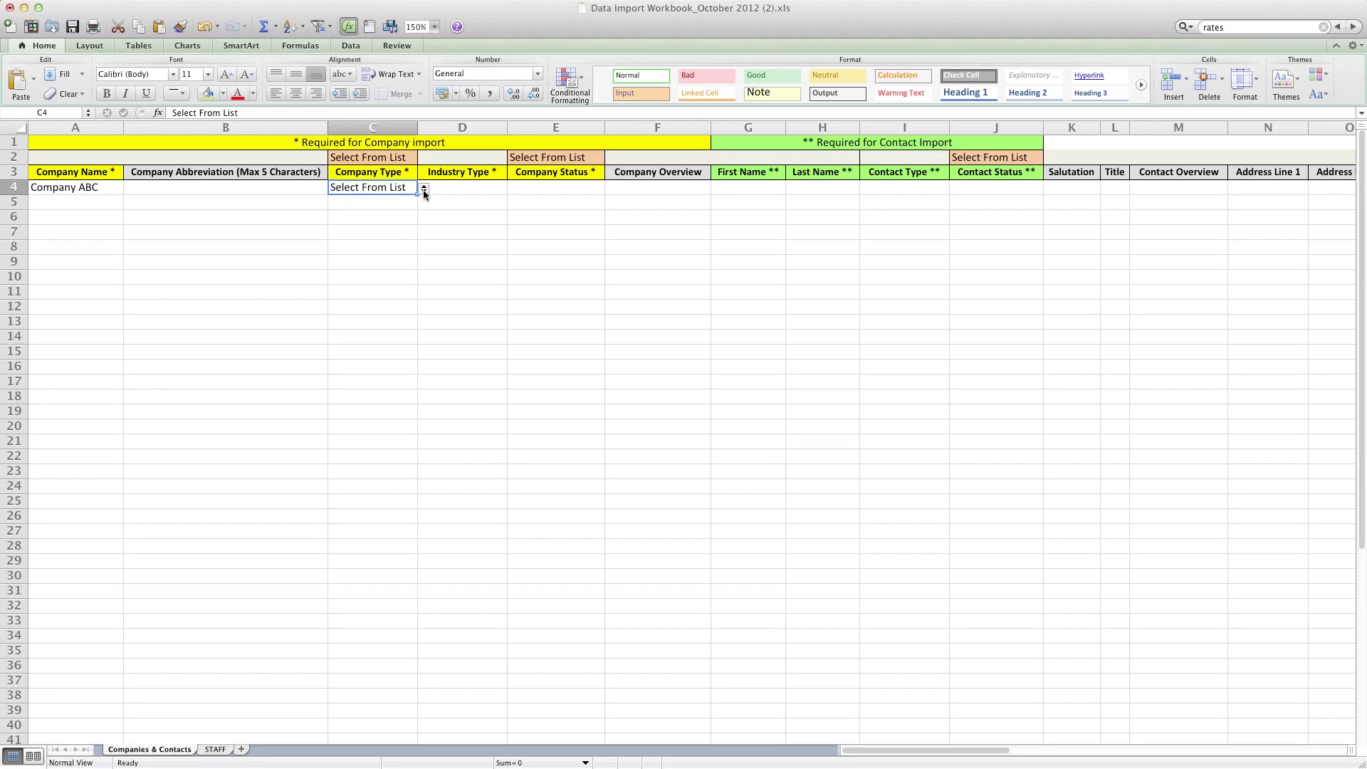
{"action": "left_click", "coordinate": [425, 190]}
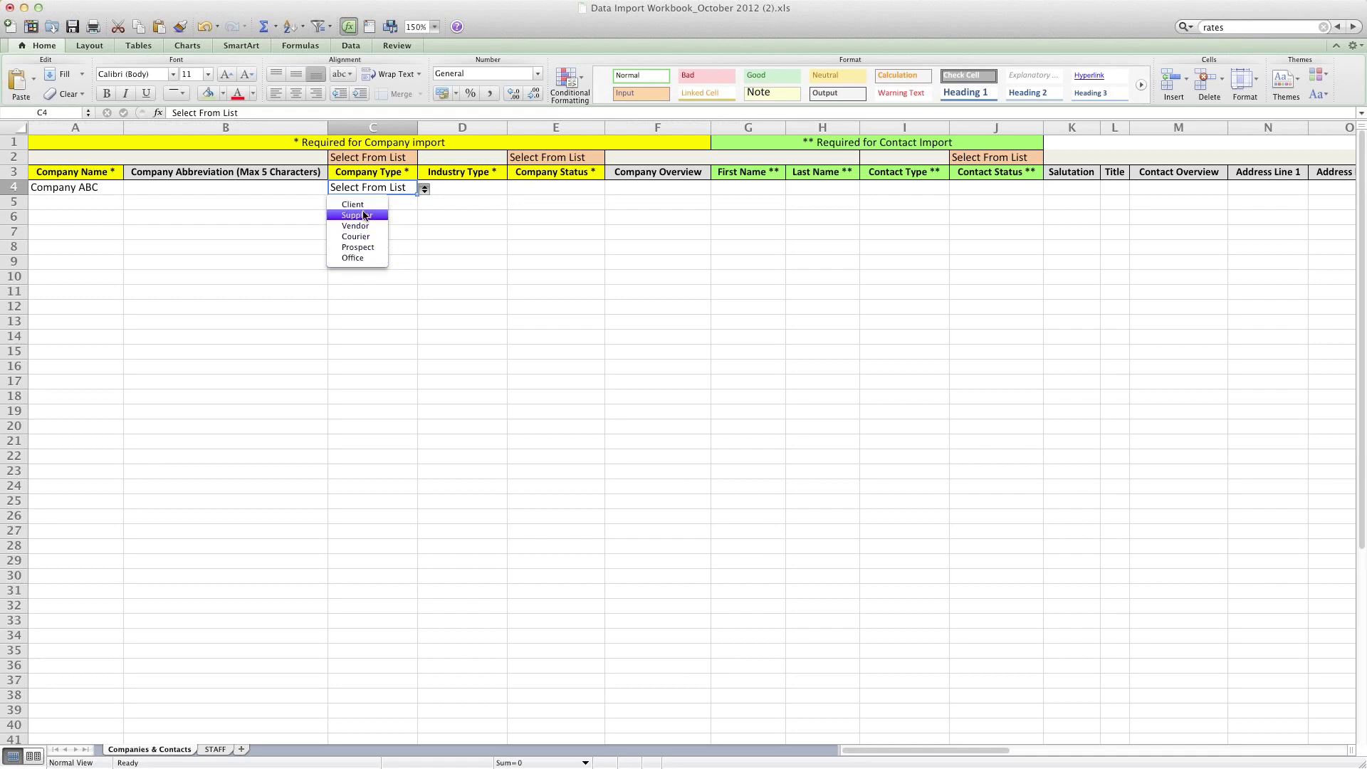
{"action": "left_click", "coordinate": [466, 186]}
{"action": "left_click", "coordinate": [460, 187]}
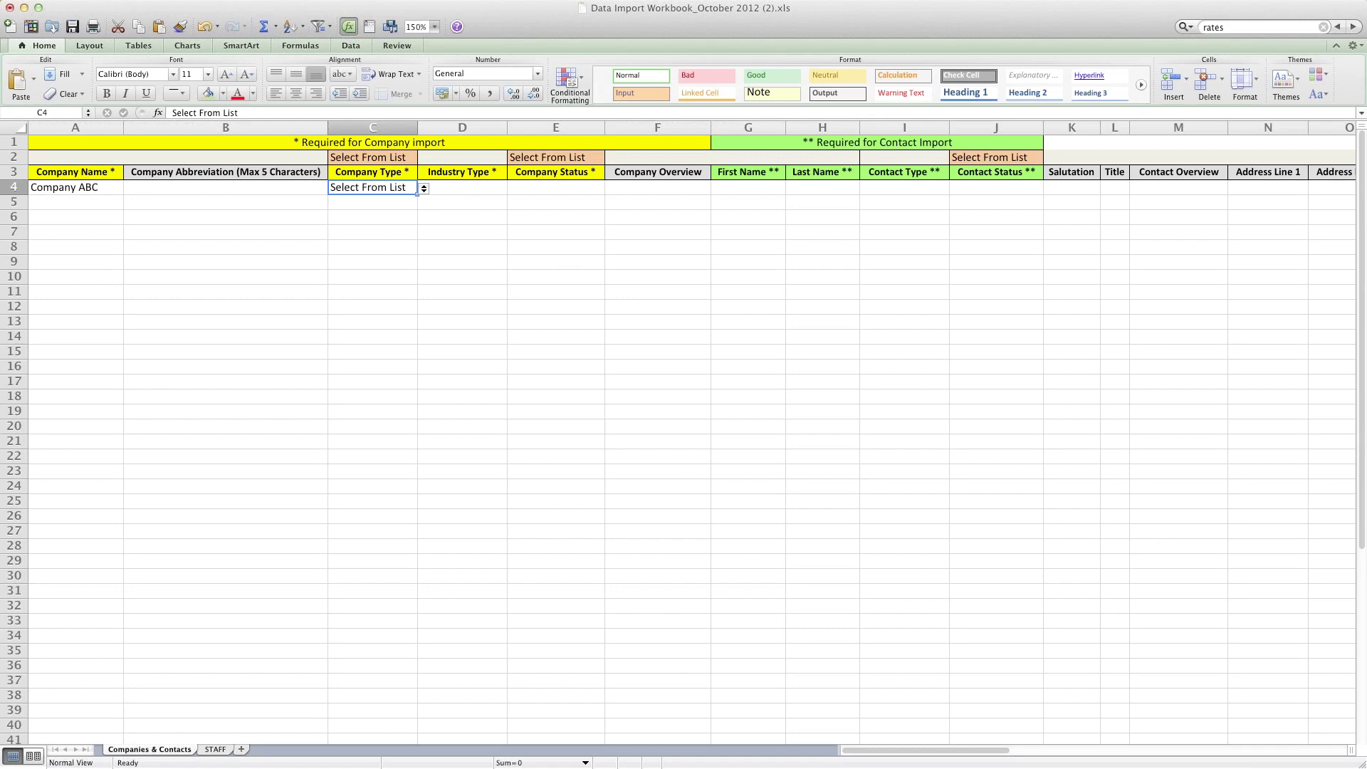
{"action": "key", "text": "super+Tab"}
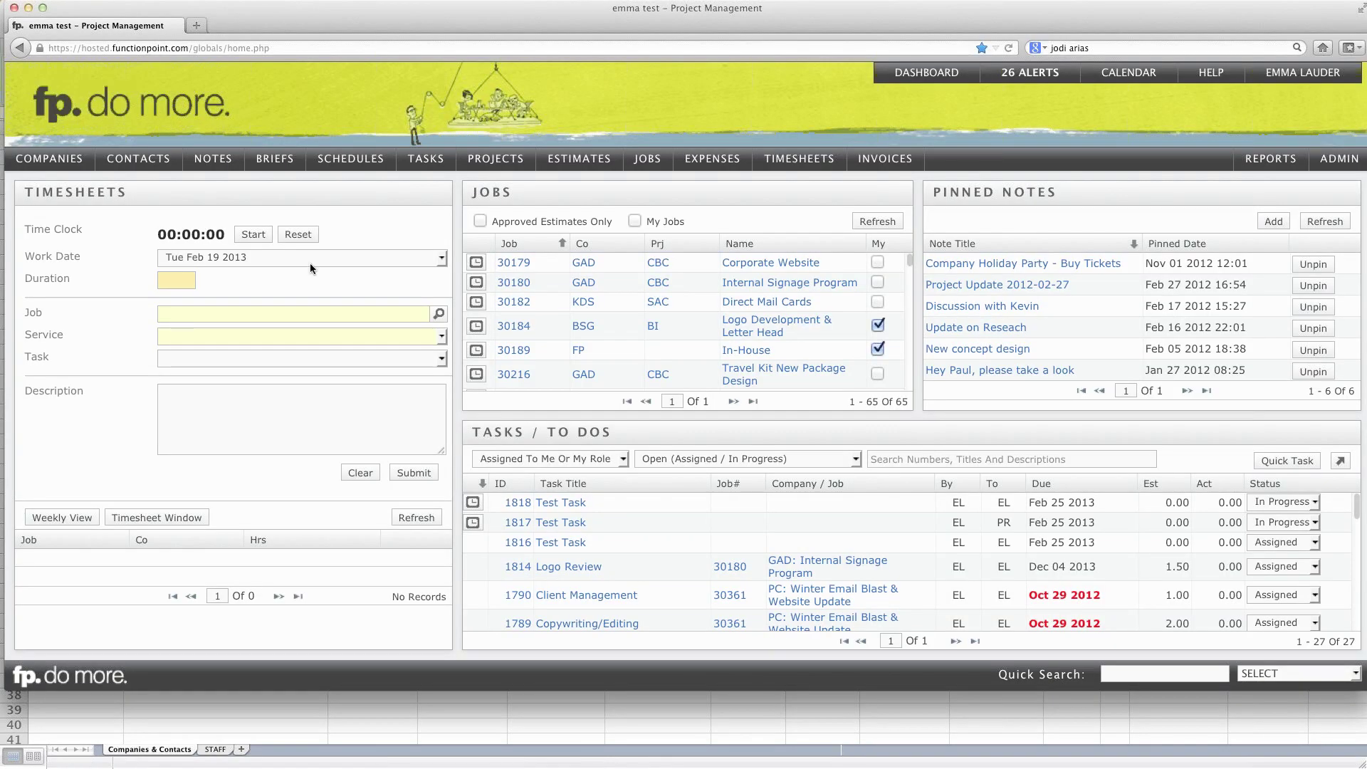
Step: Open Northshore Auto Group's full company details in edit mode with the Industry Type choices showing
{"action": "left_click", "coordinate": [49, 158]}
{"action": "mouse_move", "coordinate": [52, 206]}
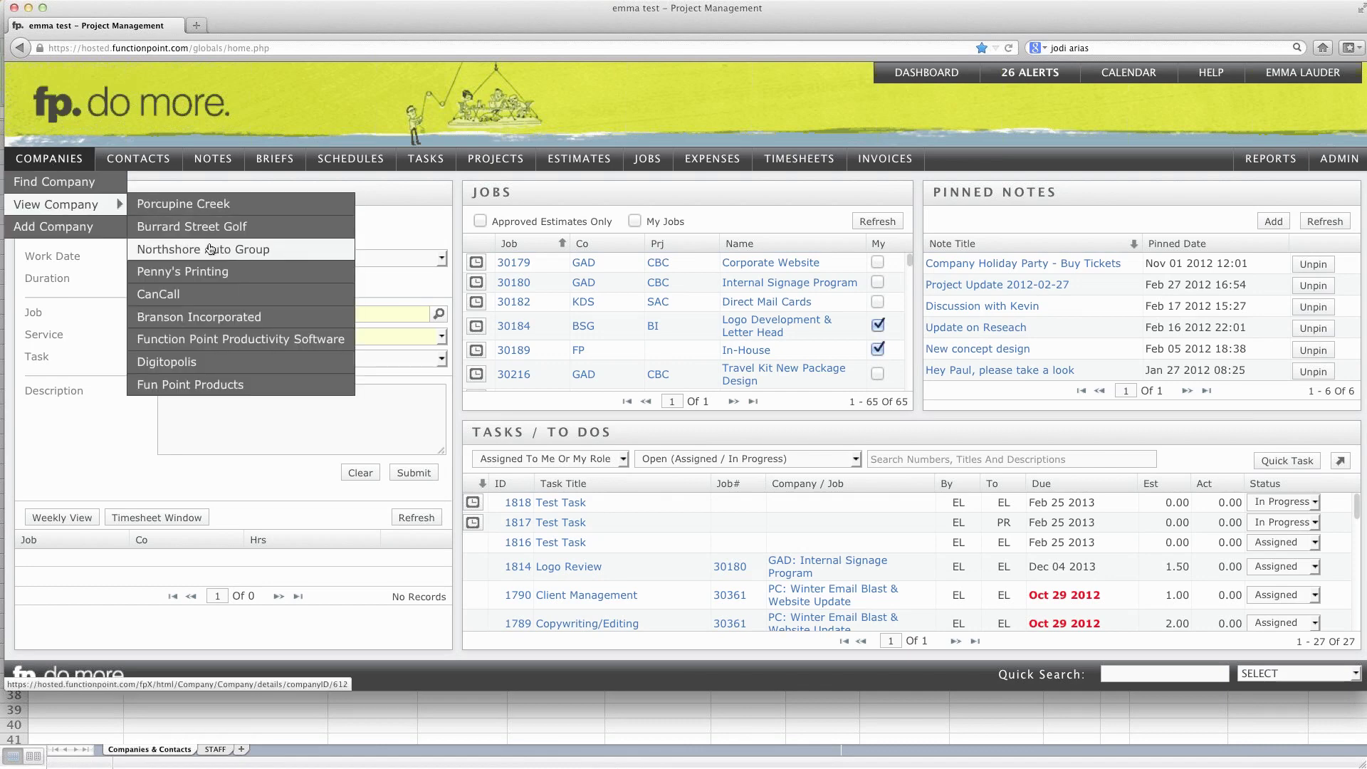
{"action": "left_click", "coordinate": [207, 249]}
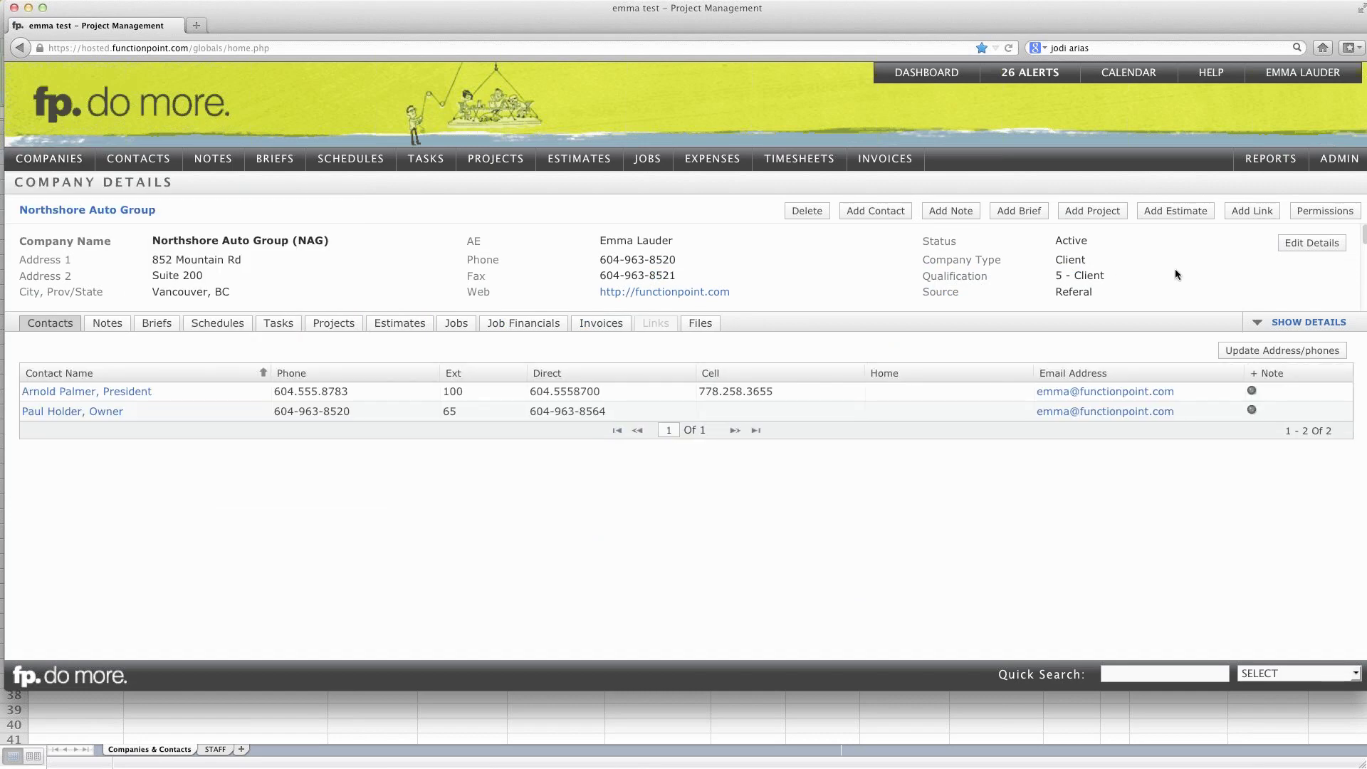
{"action": "left_click", "coordinate": [1282, 322]}
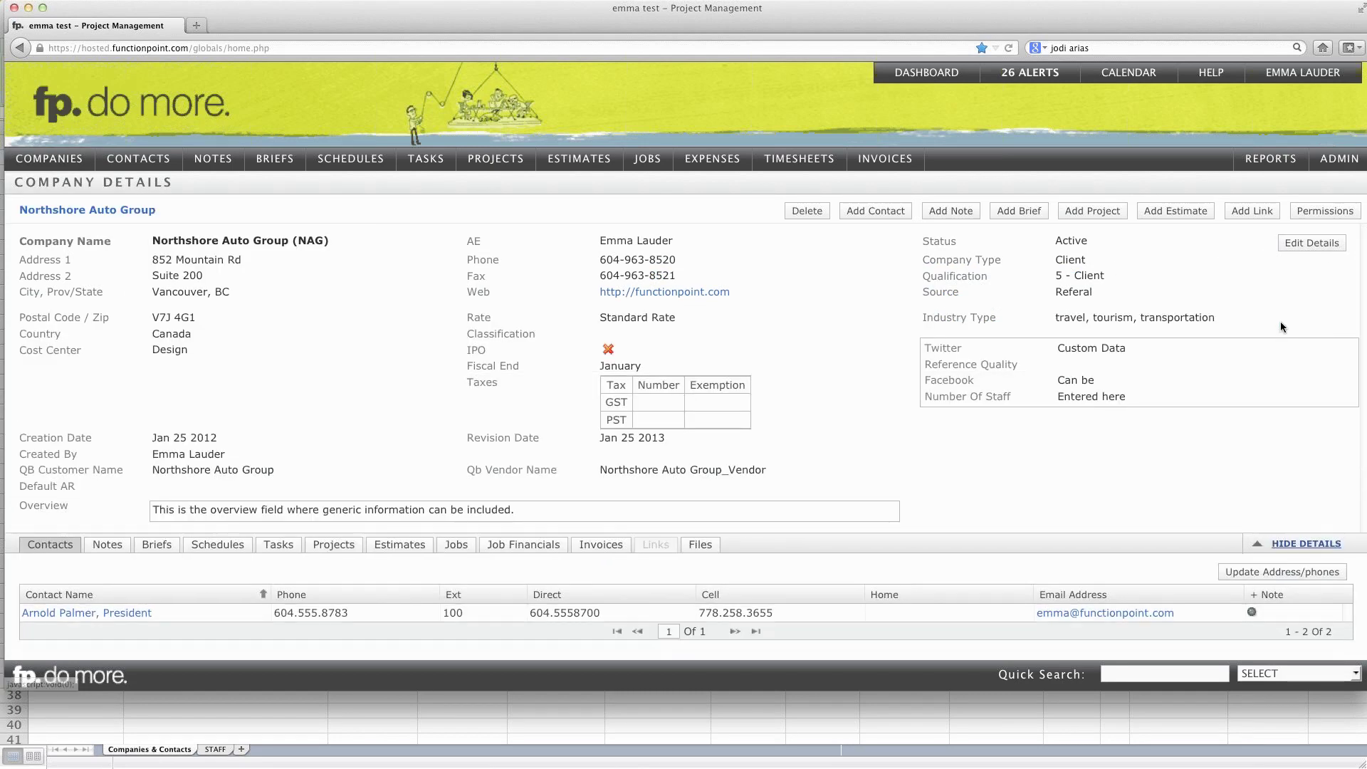
{"action": "left_click_drag", "start_coordinate": [923, 318], "coordinate": [999, 317]}
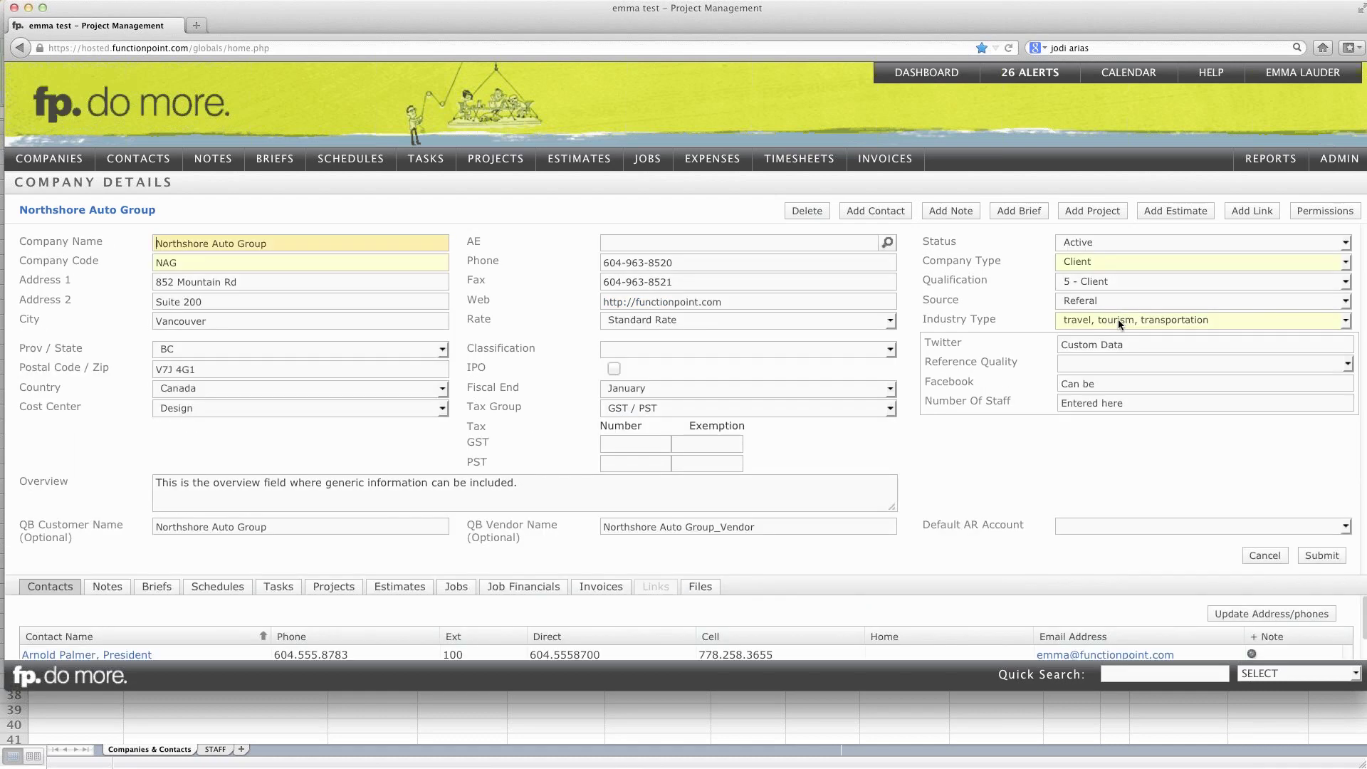
{"action": "left_click", "coordinate": [1119, 319]}
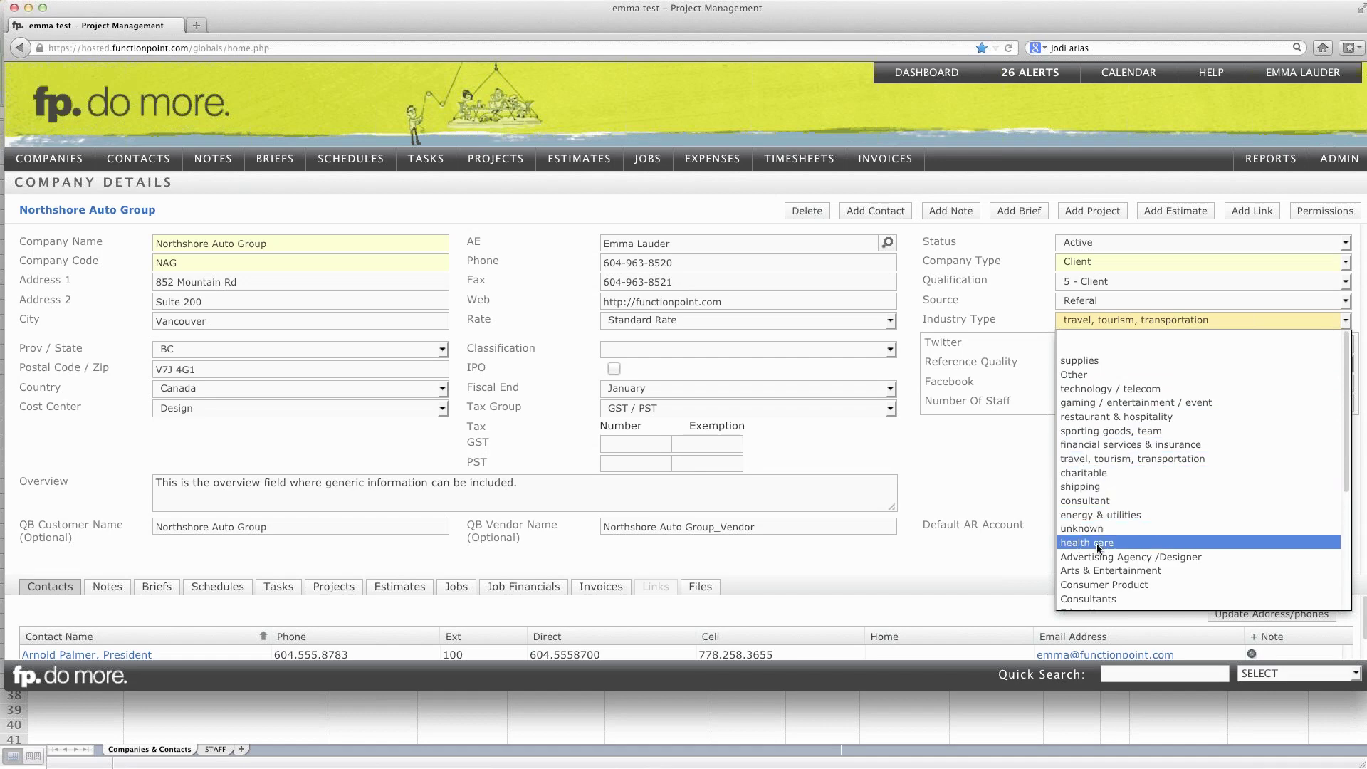
Step: Scroll through the Industry Type options unchanged, then go back to the Excel import workbook
{"action": "scroll", "coordinate": [1092, 528], "scroll_direction": "down", "scroll_amount": 5}
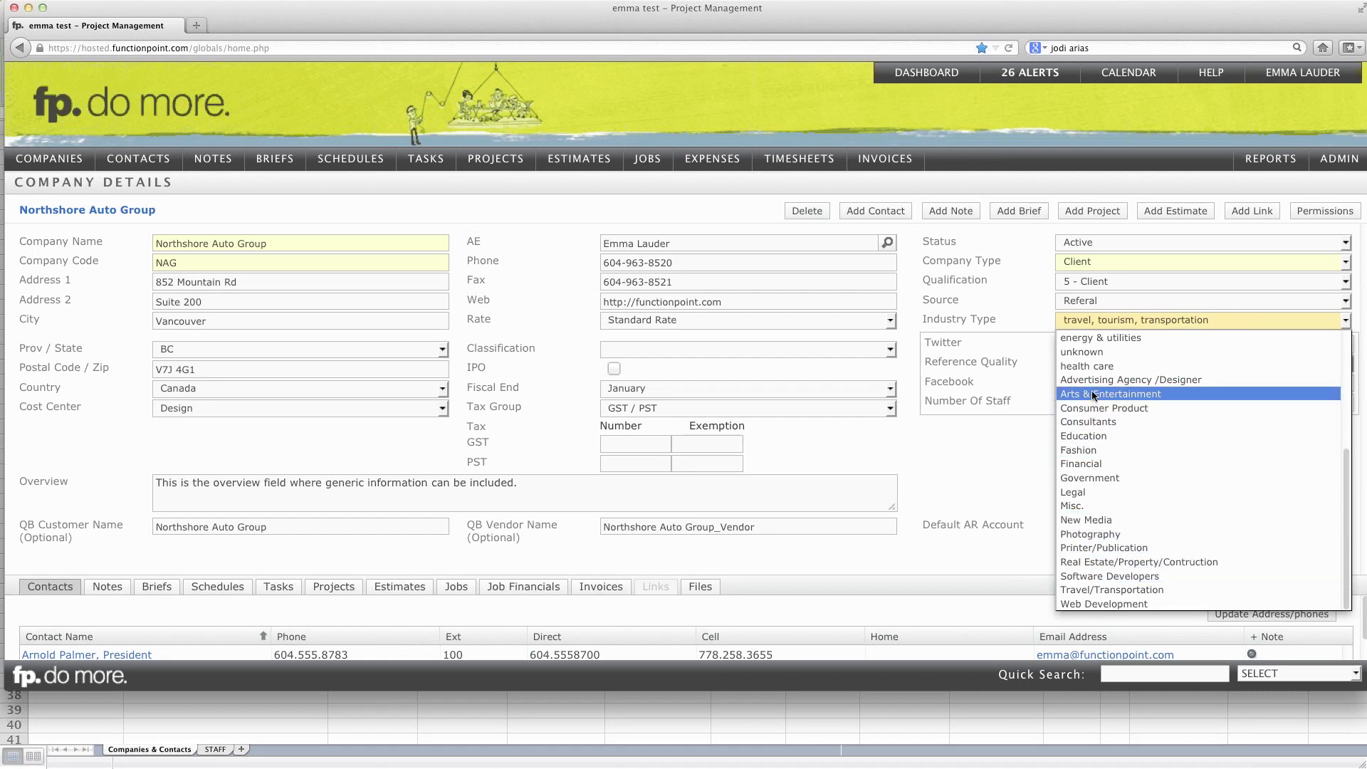
{"action": "left_click", "coordinate": [996, 727]}
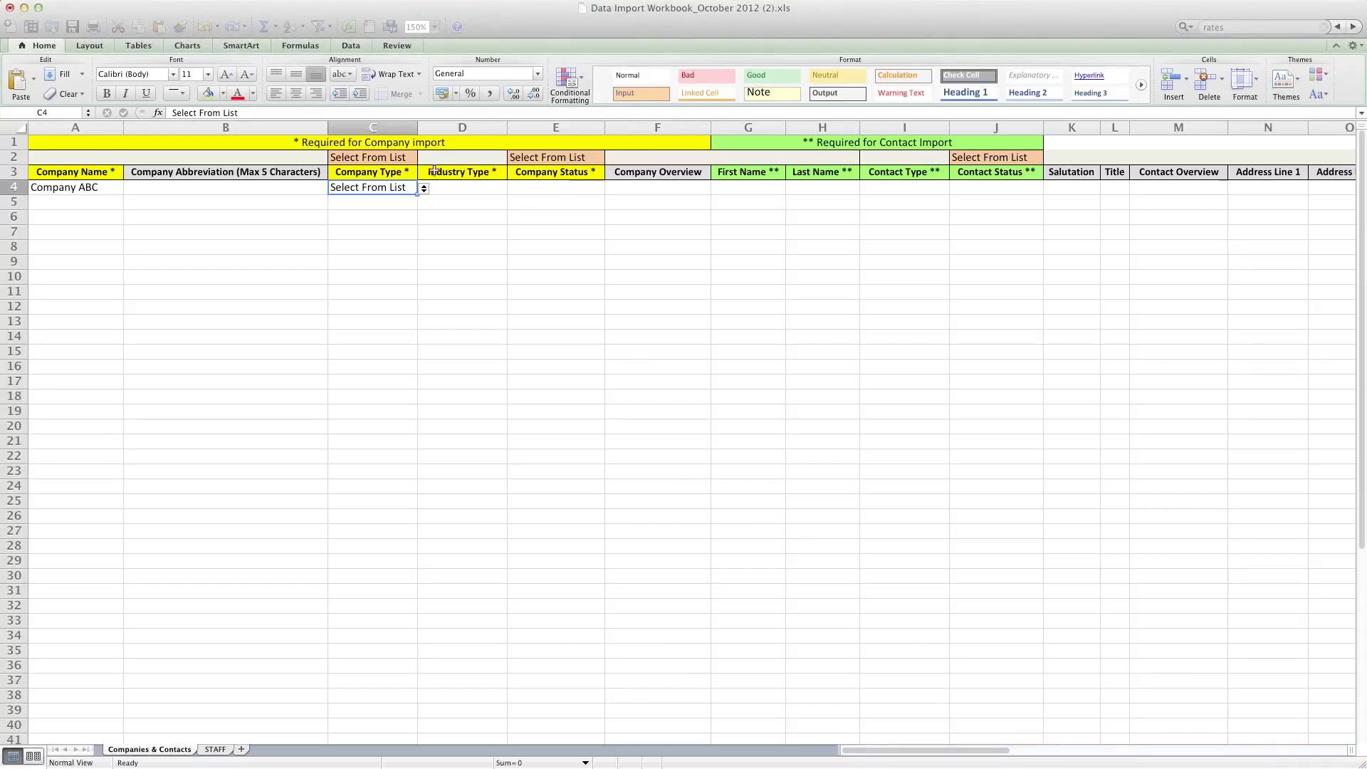
{"action": "left_click", "coordinate": [477, 188]}
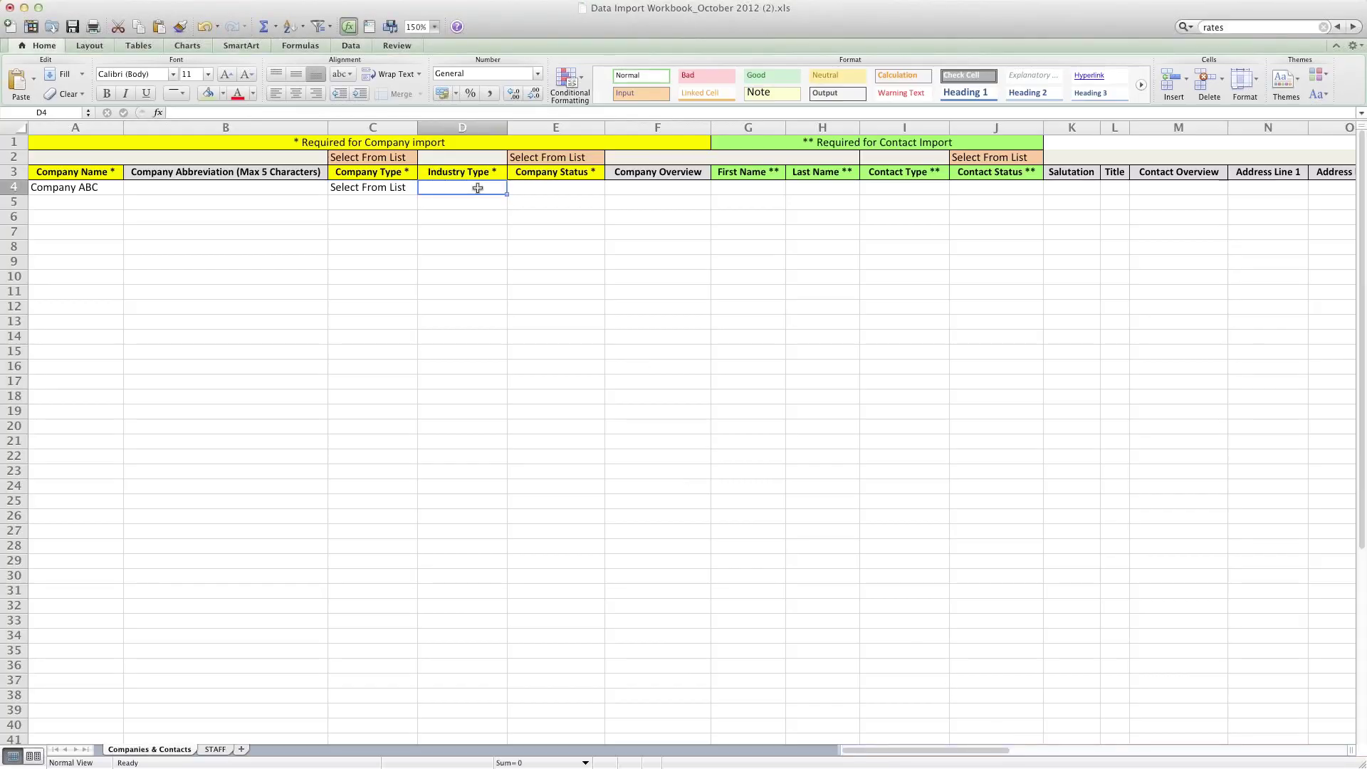
{"action": "left_click", "coordinate": [561, 187]}
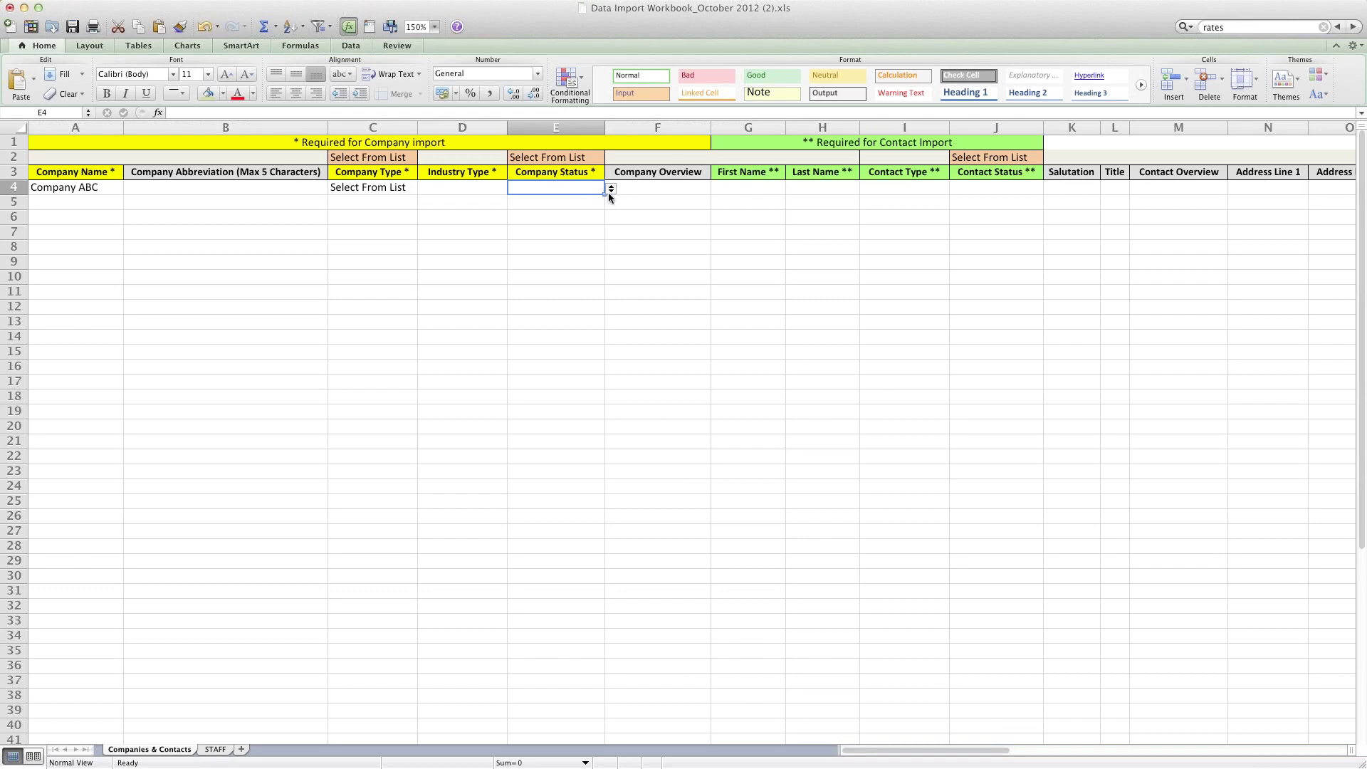
{"action": "left_click", "coordinate": [612, 189]}
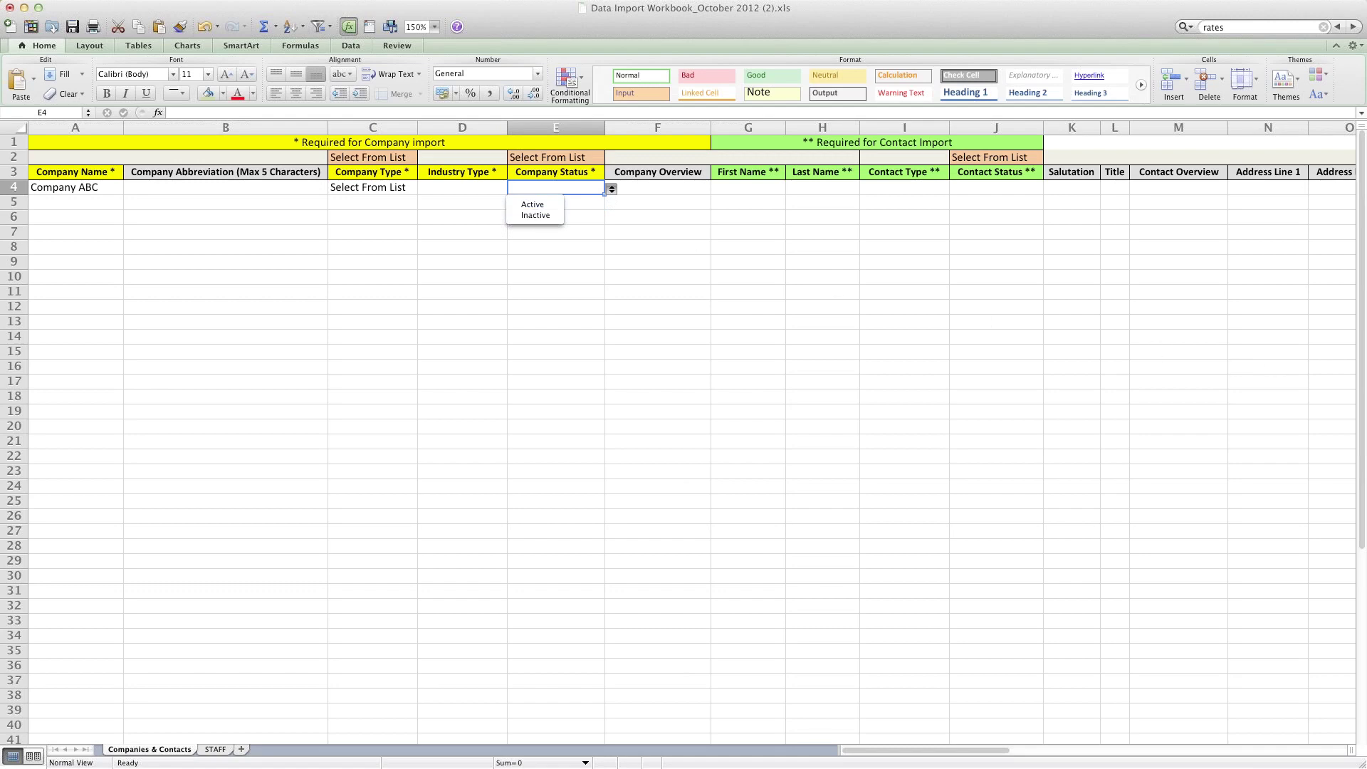
{"action": "left_click", "coordinate": [656, 186]}
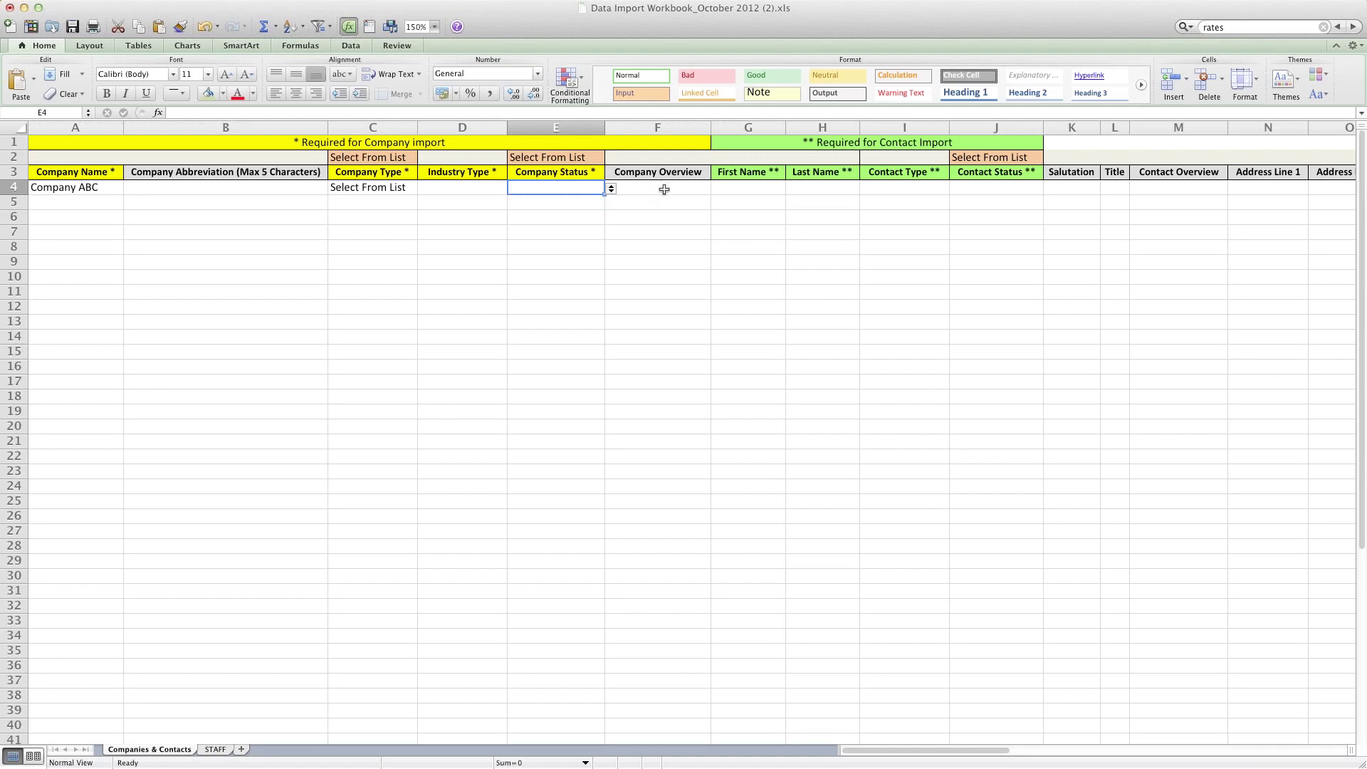
{"action": "left_click", "coordinate": [662, 187]}
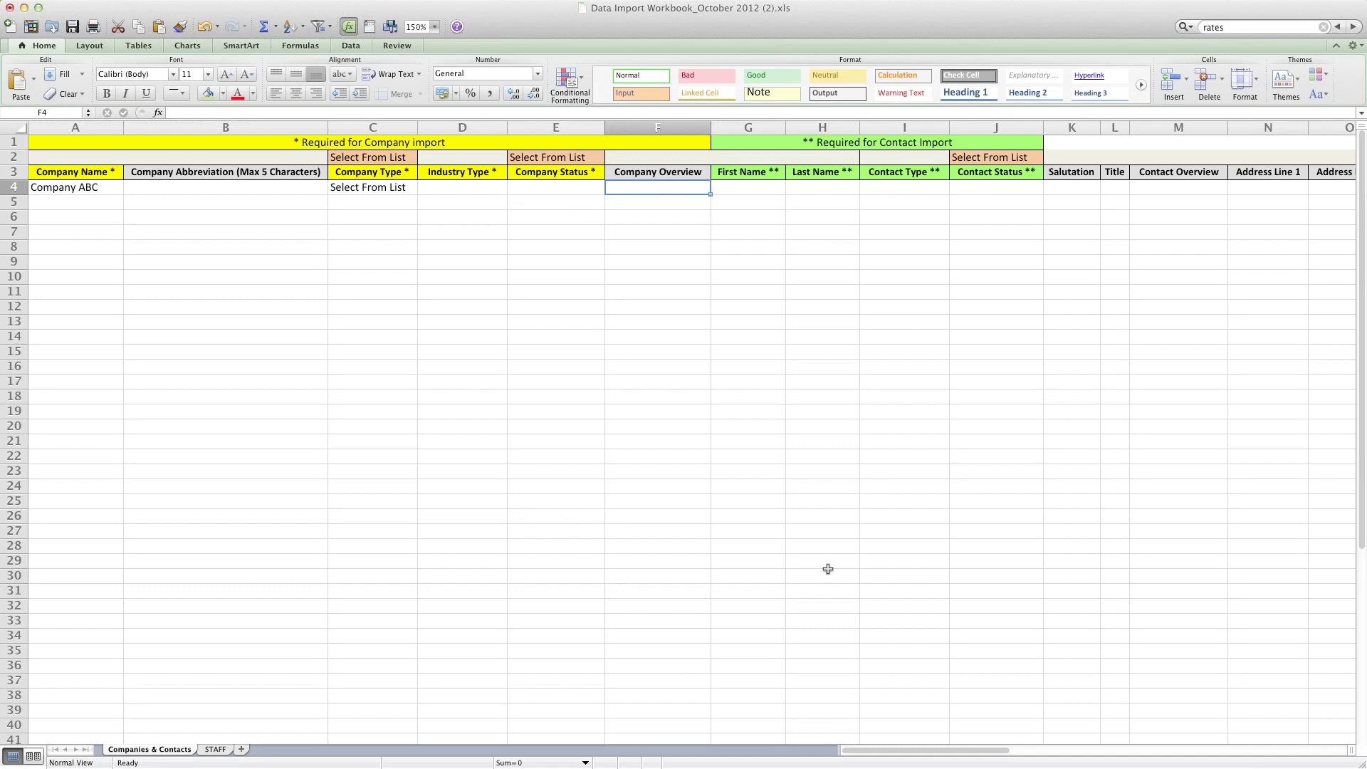
{"action": "key", "text": "super+Tab"}
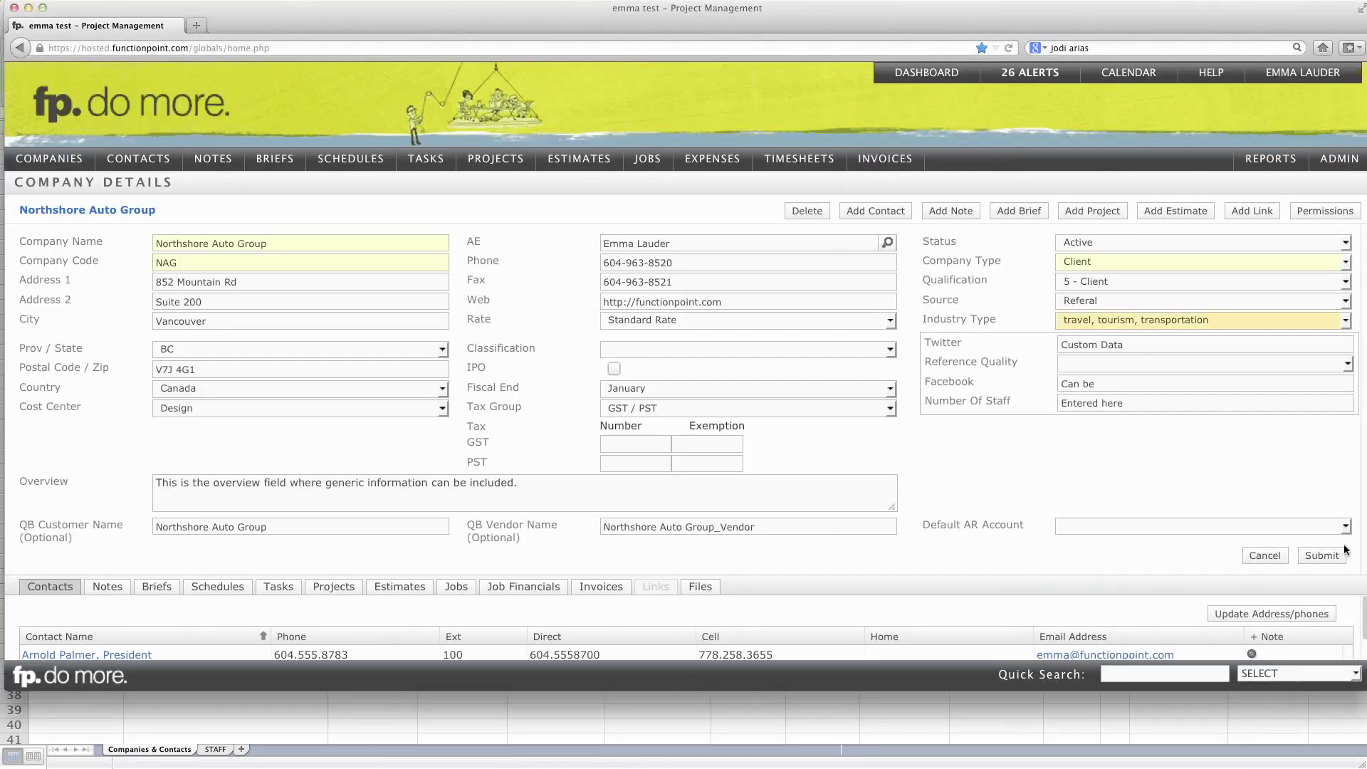
{"action": "left_click", "coordinate": [163, 486]}
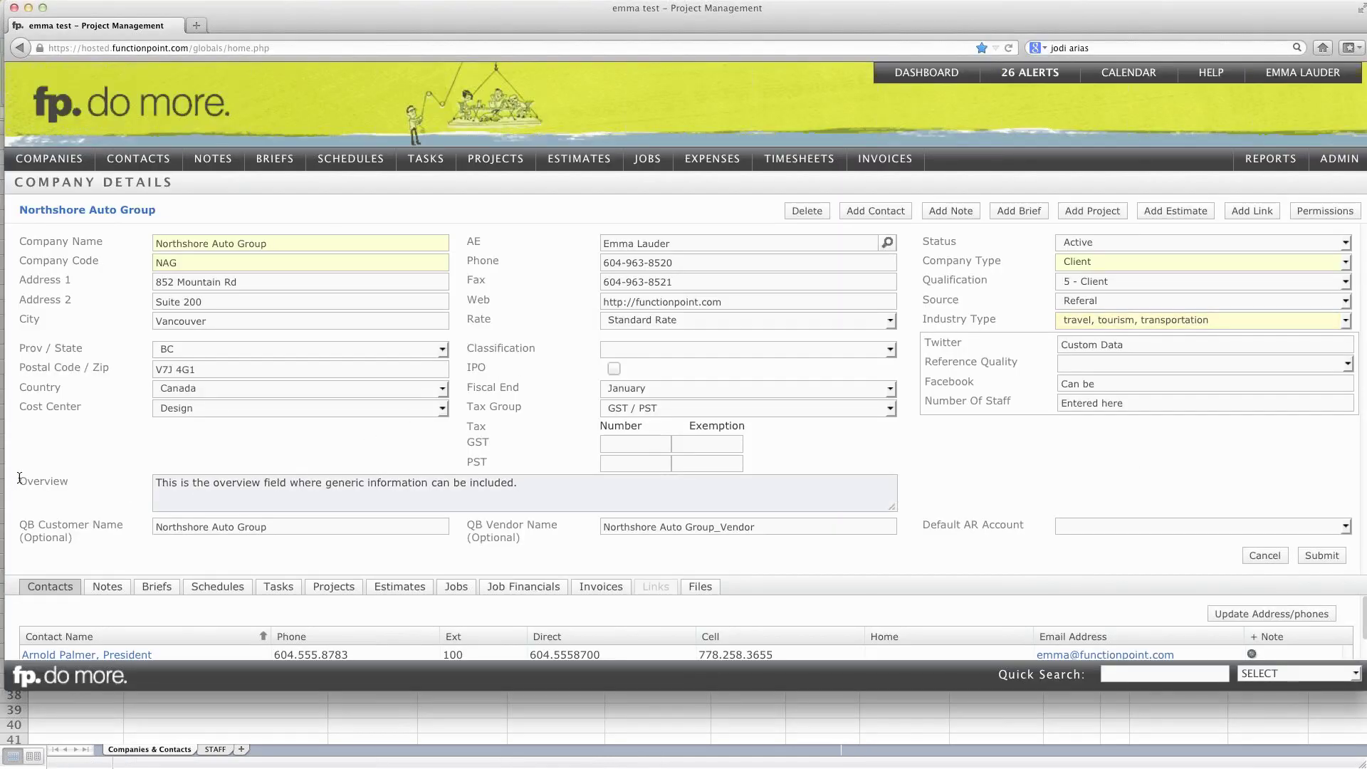
{"action": "mouse_move", "coordinate": [13, 485]}
{"action": "left_mouse_down"}
{"action": "mouse_move", "coordinate": [74, 484]}
{"action": "mouse_move", "coordinate": [23, 482]}
{"action": "left_mouse_up"}
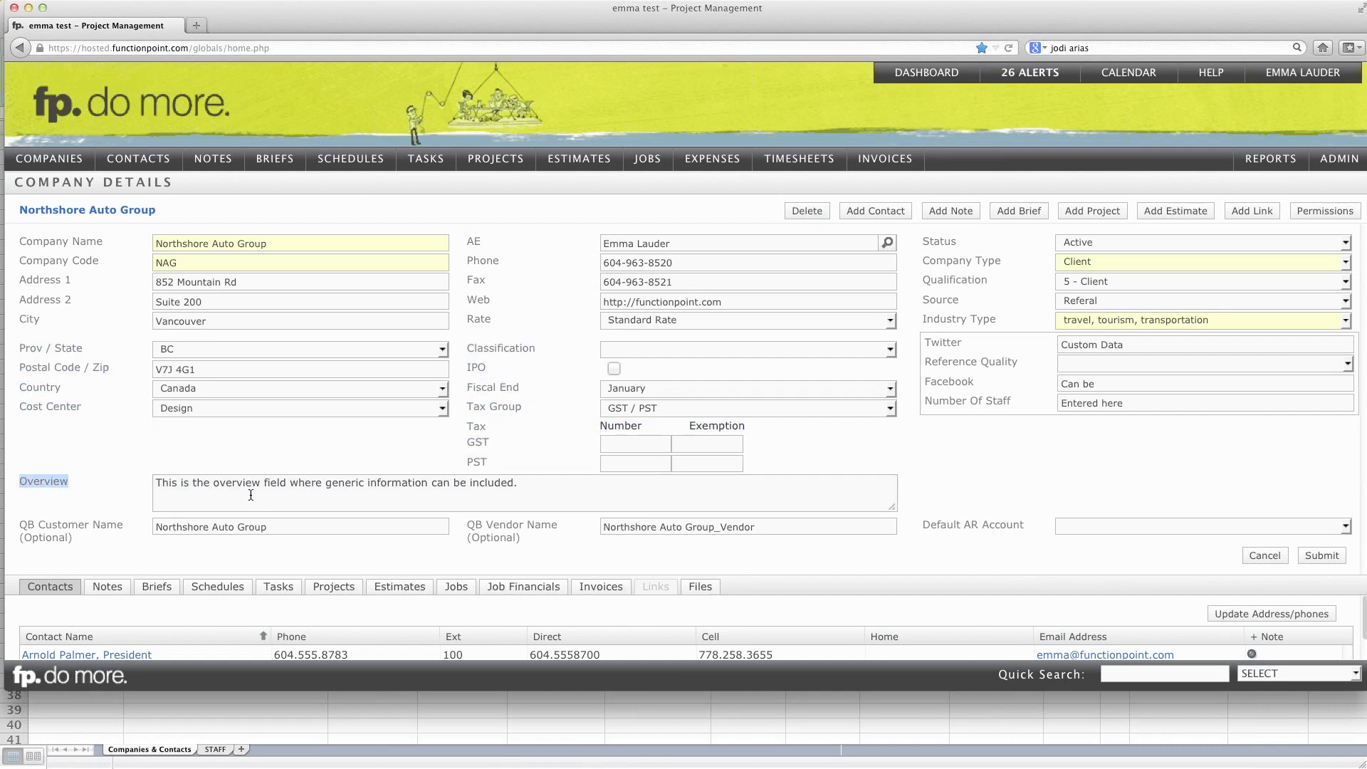
{"action": "left_click_drag", "start_coordinate": [899, 511], "coordinate": [904, 590]}
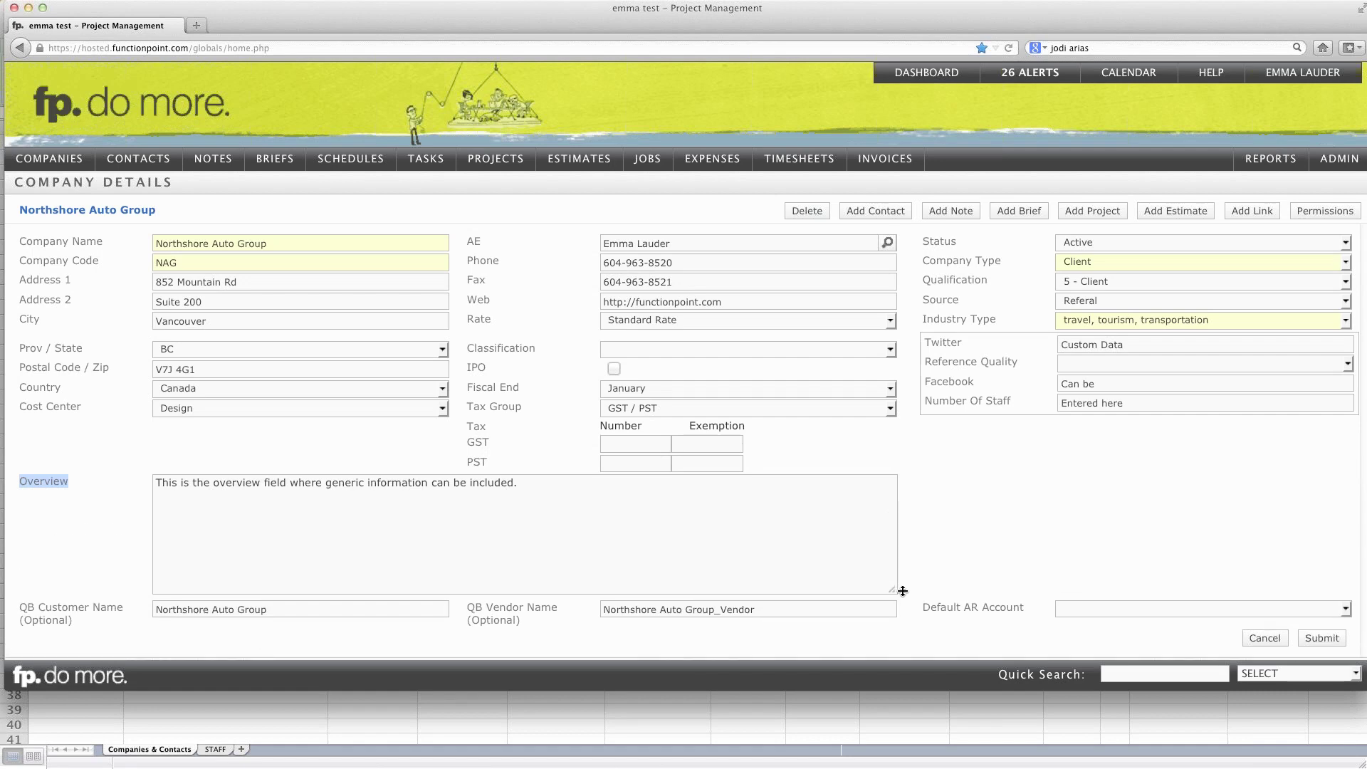
{"action": "left_click_drag", "start_coordinate": [903, 590], "coordinate": [894, 511]}
{"action": "left_click", "coordinate": [849, 747]}
{"action": "left_click", "coordinate": [660, 188]}
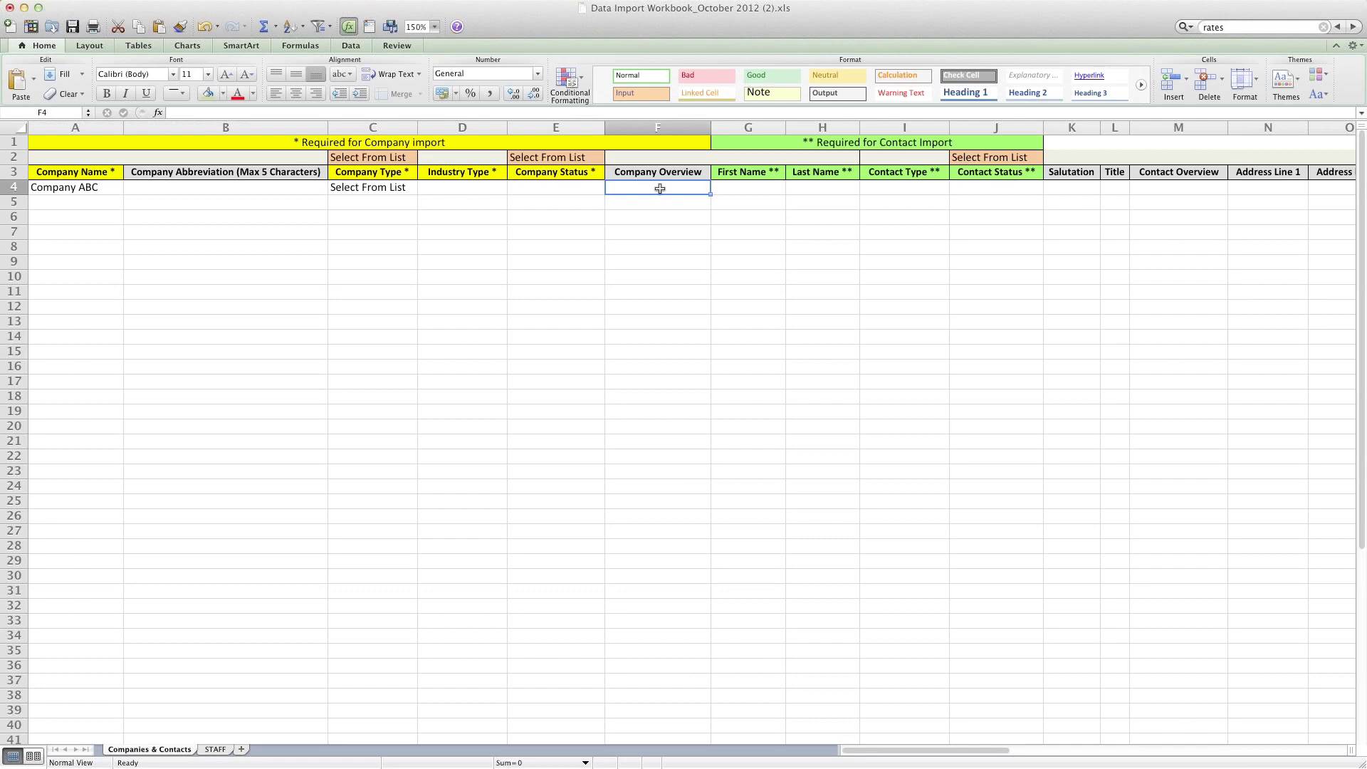
Step: Enter the contact's first name in G4 and last name in H4
{"action": "left_click", "coordinate": [752, 188]}
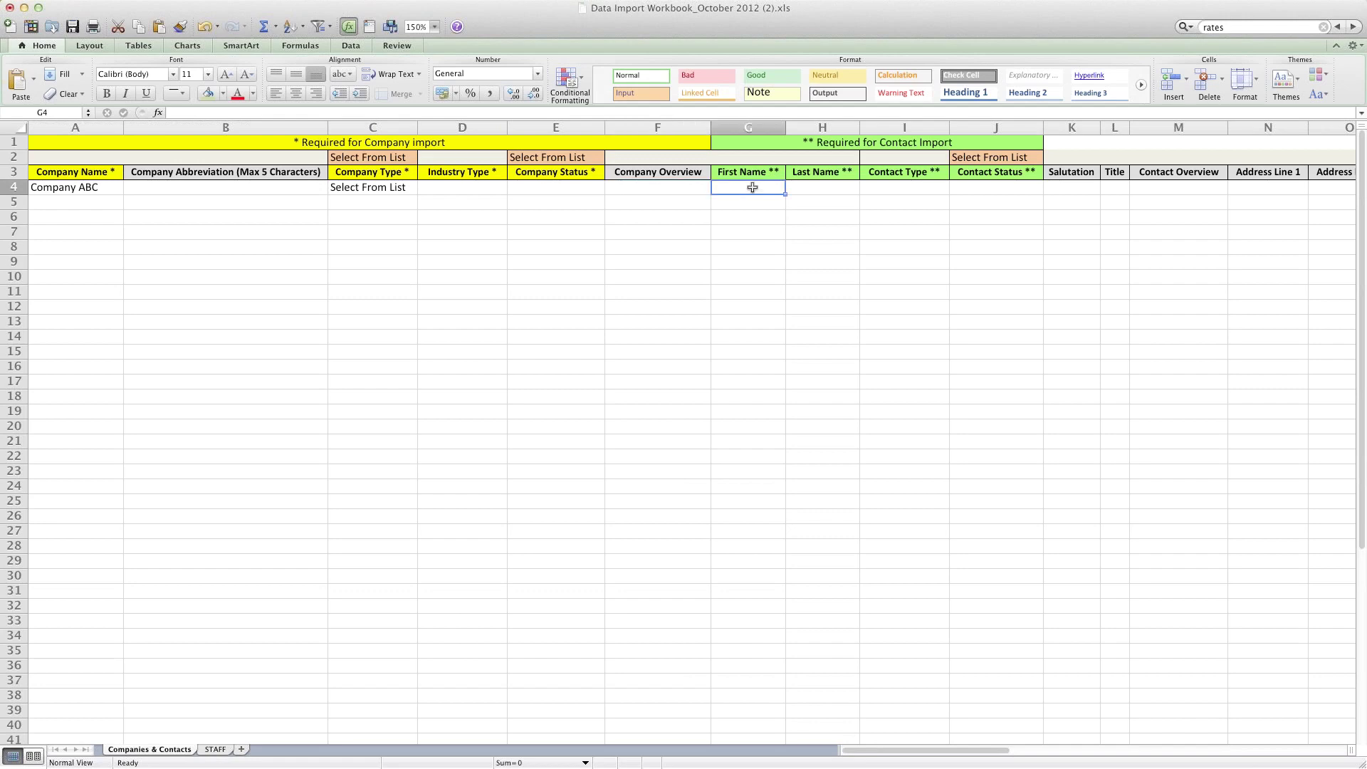
{"action": "left_click", "coordinate": [98, 187]}
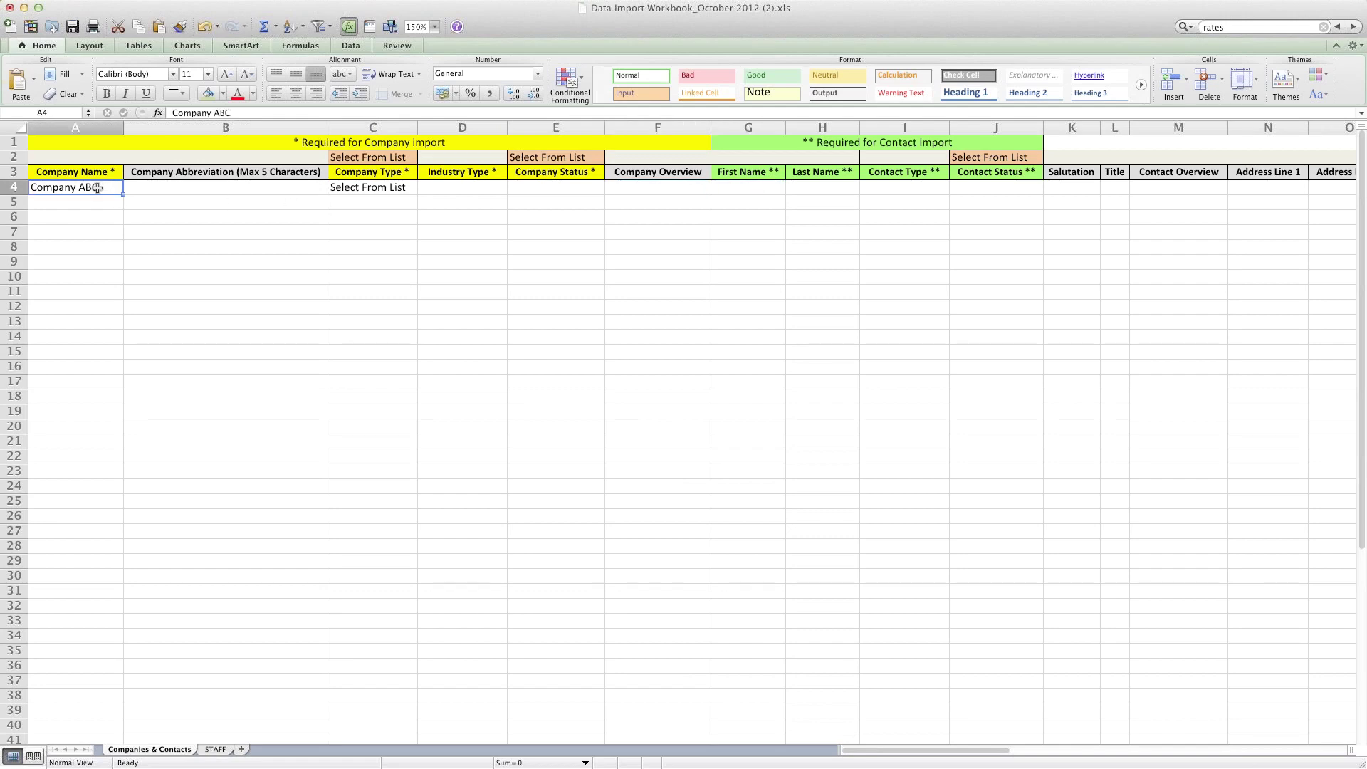
{"action": "left_click", "coordinate": [722, 189]}
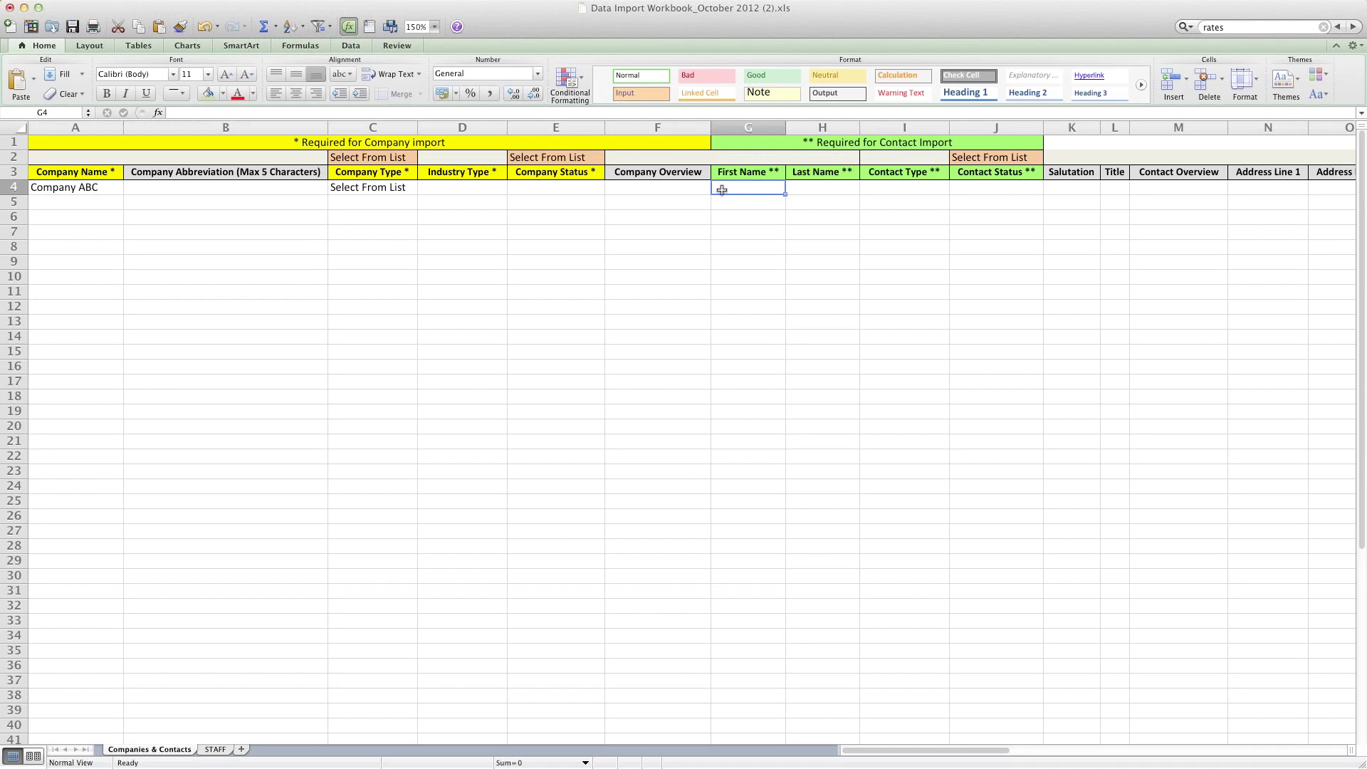
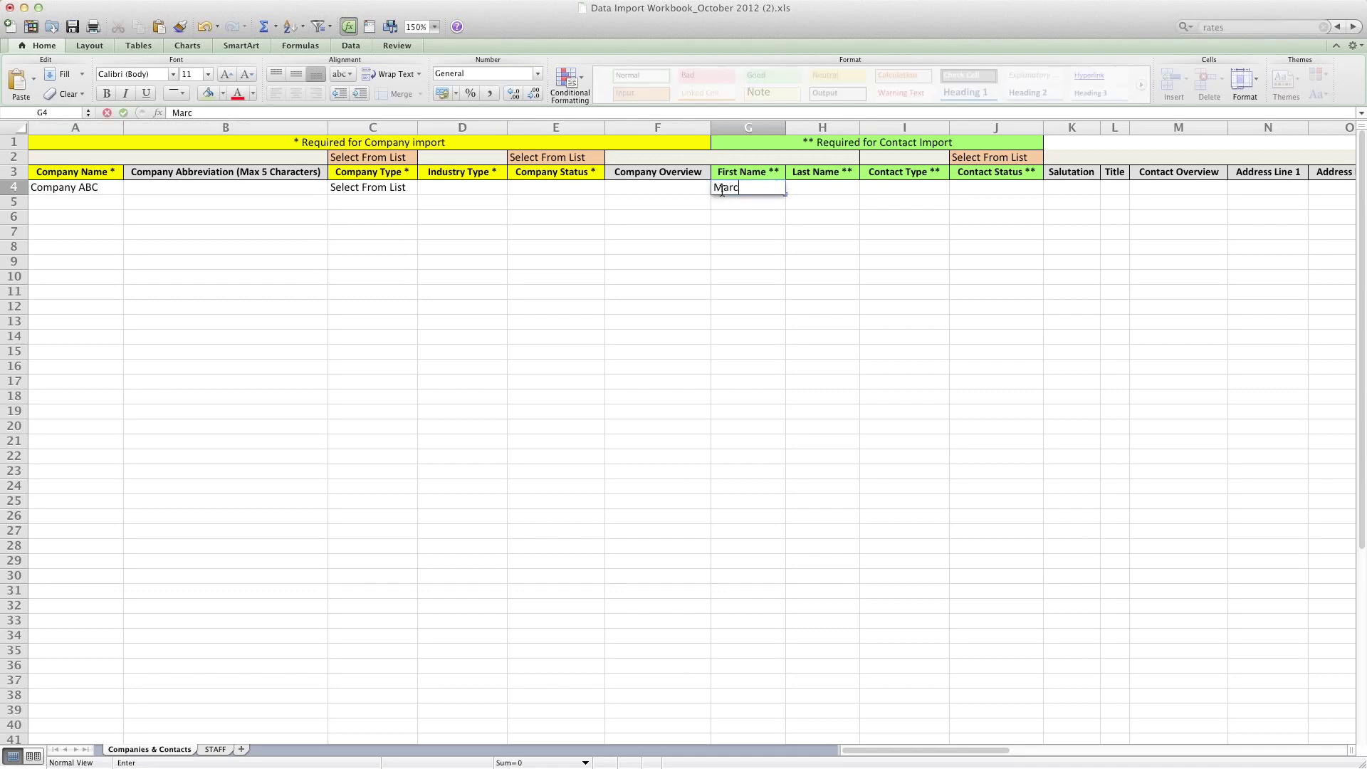
{"action": "key", "text": "Tab"}
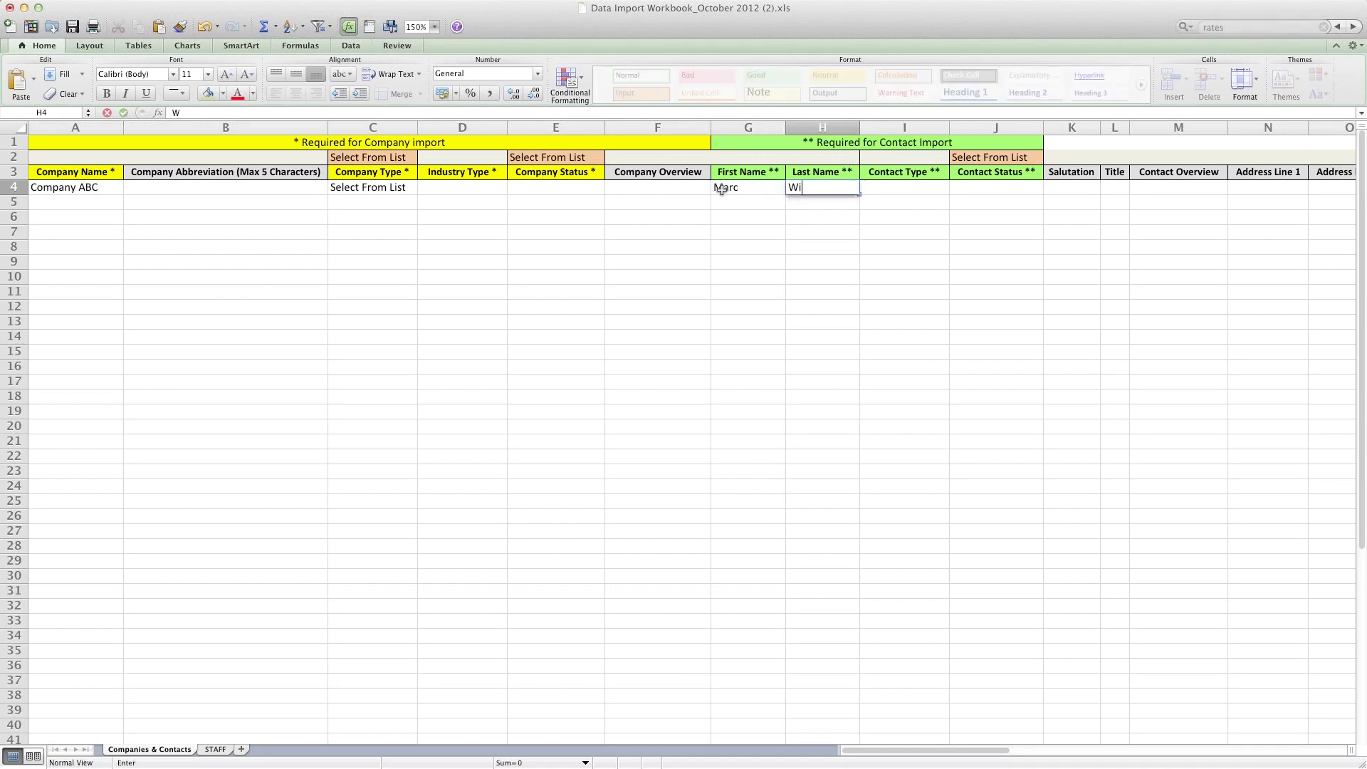
{"action": "key", "text": "Tab"}
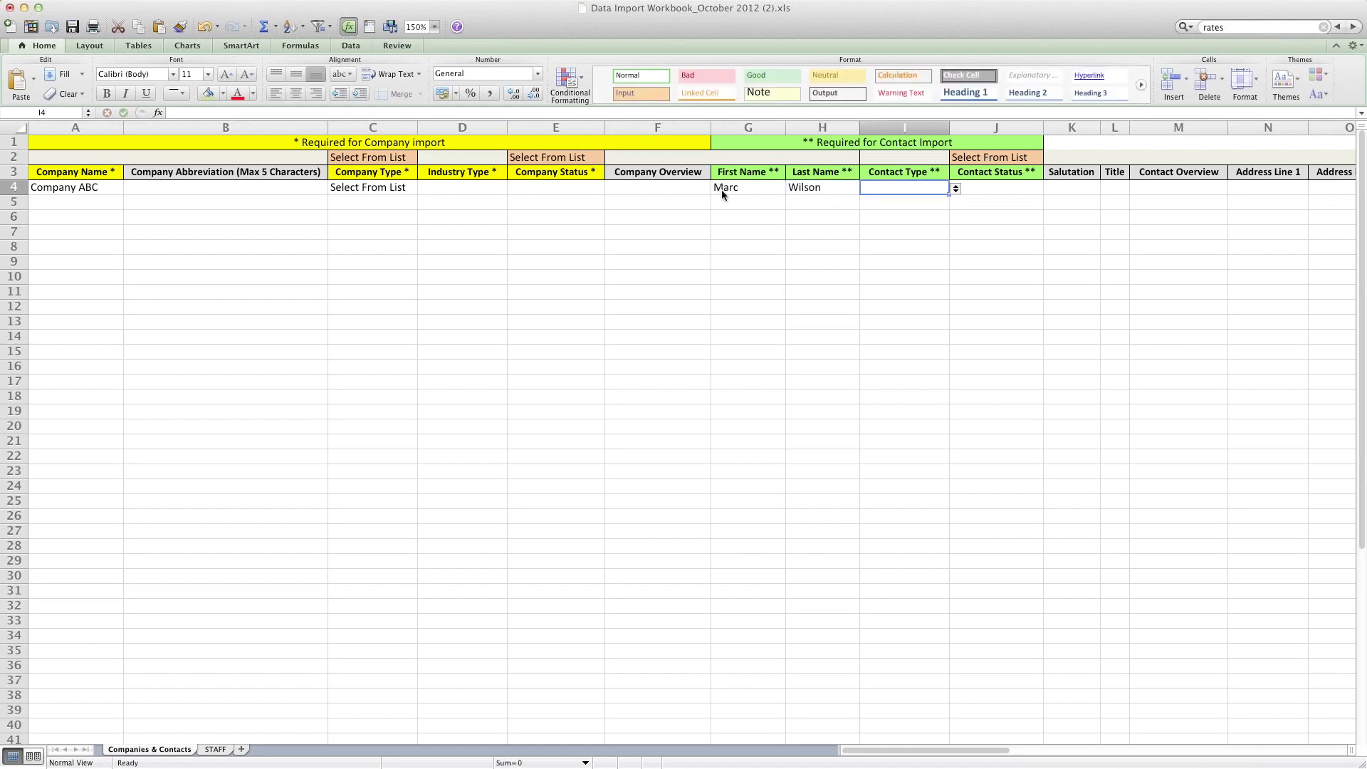
Step: Retype the last name in H4 to remove a stray period
{"action": "left_click", "coordinate": [726, 191]}
{"action": "left_click", "coordinate": [822, 188]}
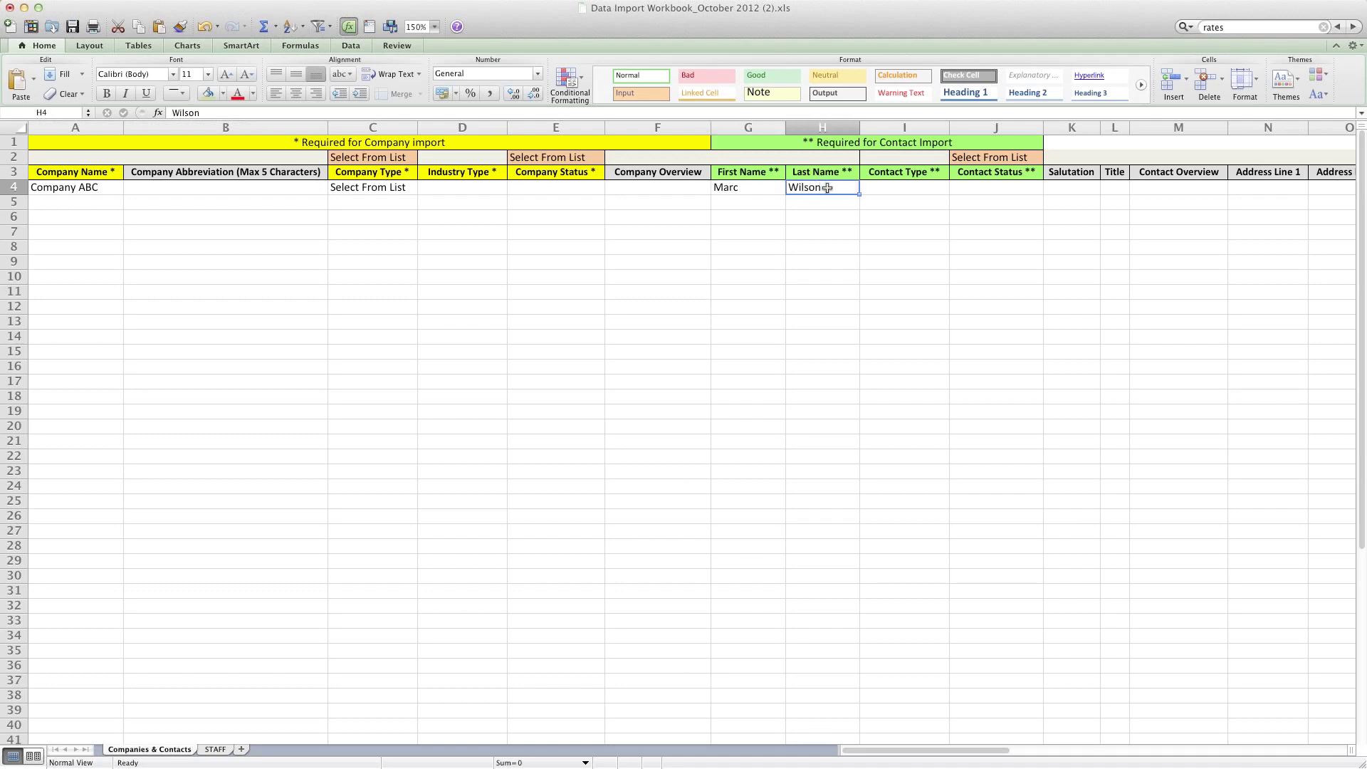
{"action": "left_click", "coordinate": [752, 188]}
{"action": "left_click", "coordinate": [825, 187]}
{"action": "key", "text": "BackSpace"}
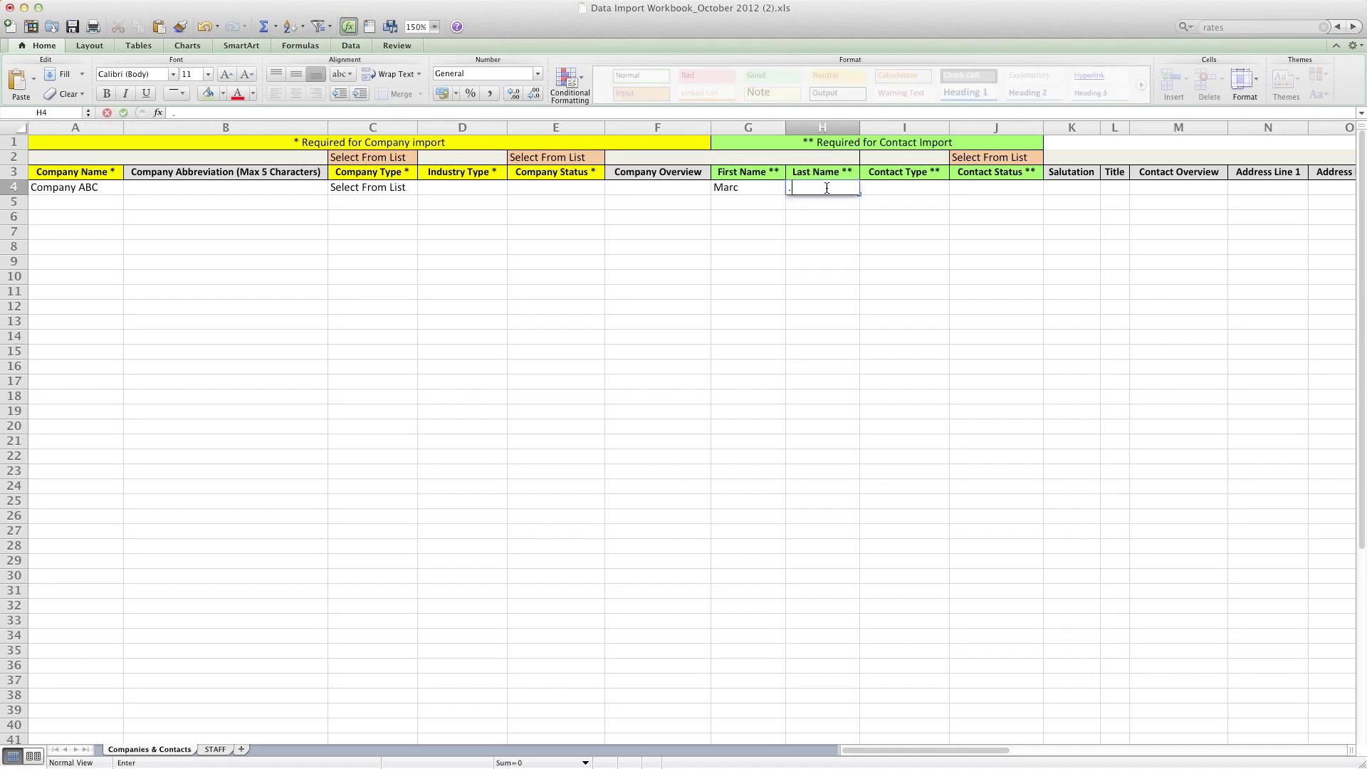
{"action": "key", "text": "BackSpace"}
{"action": "type", "text": "Wilson"}
{"action": "key", "text": "Tab"}
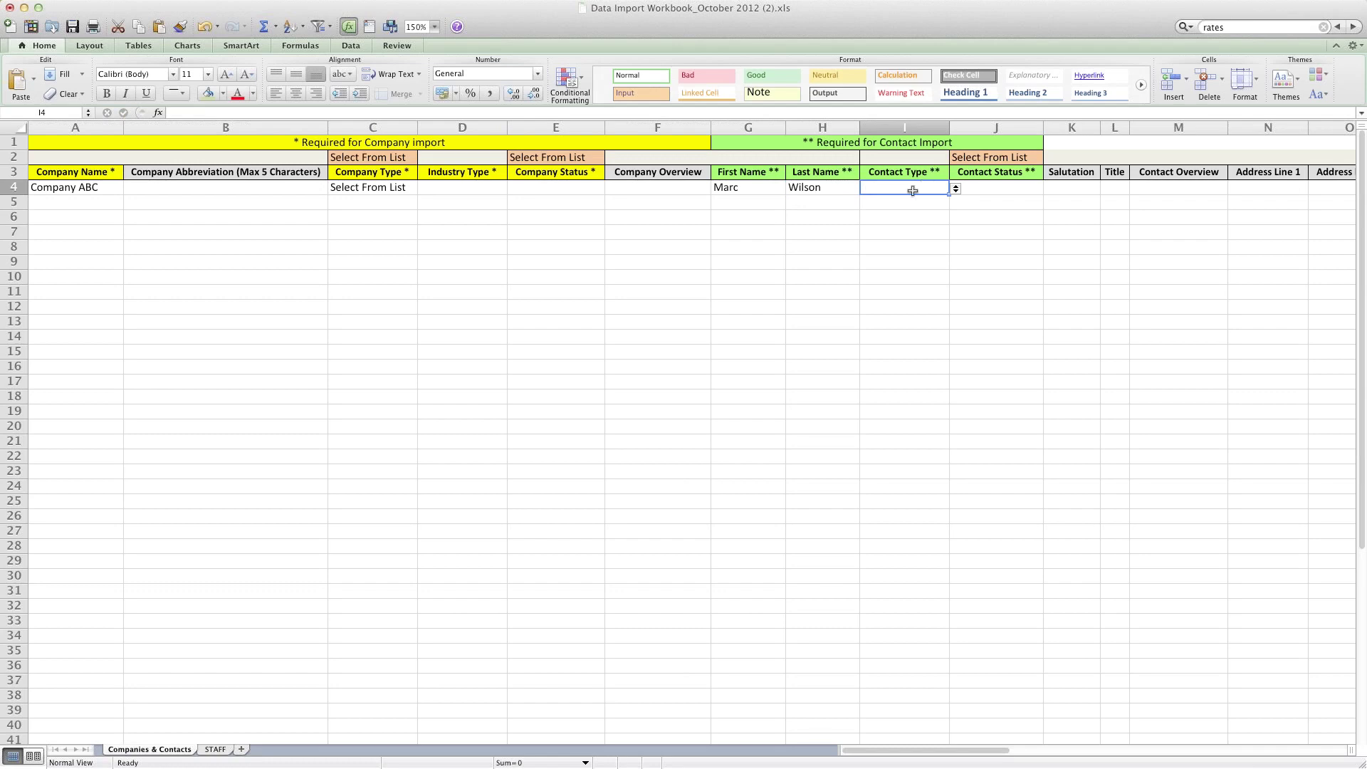
{"action": "left_click", "coordinate": [956, 189]}
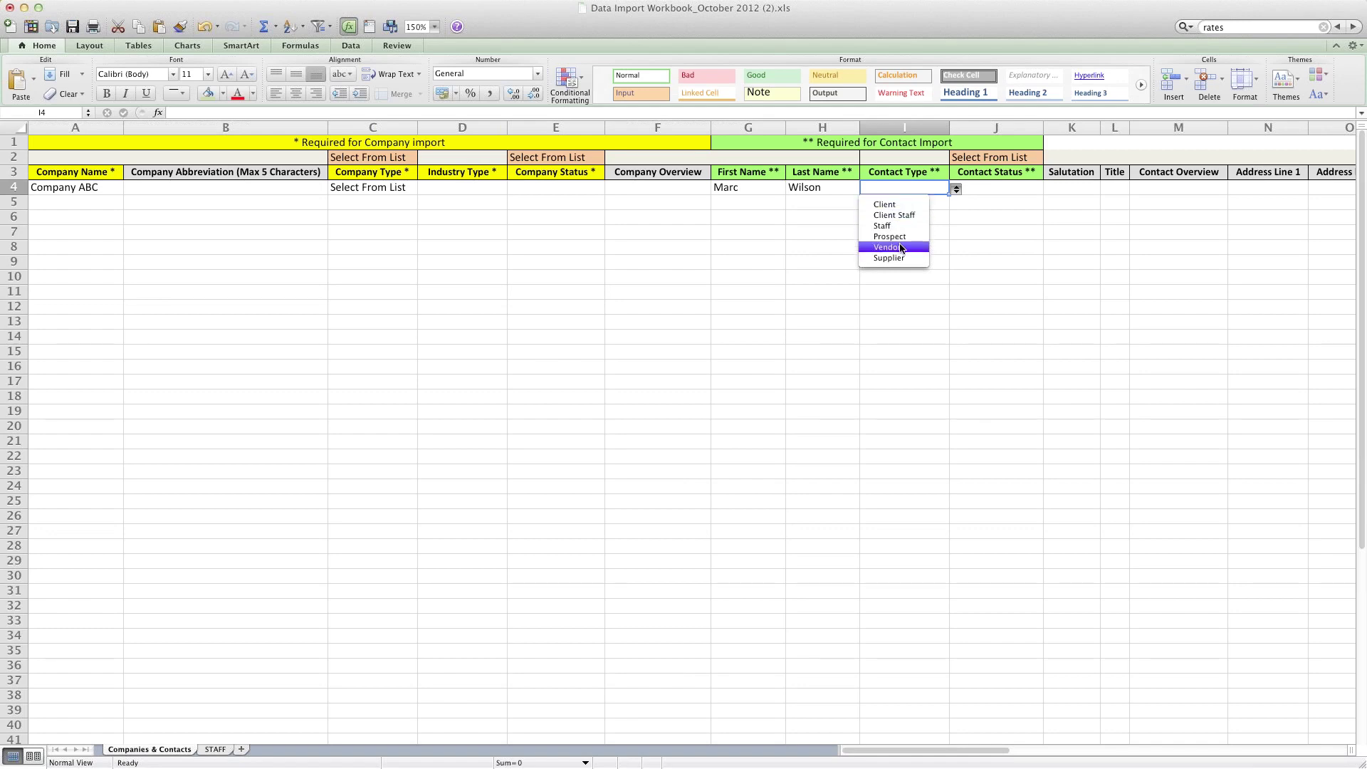
Step: View the Contact Type and Contact Status choices in row 4 without selecting any
{"action": "left_click", "coordinate": [1004, 182]}
{"action": "left_click", "coordinate": [1008, 184]}
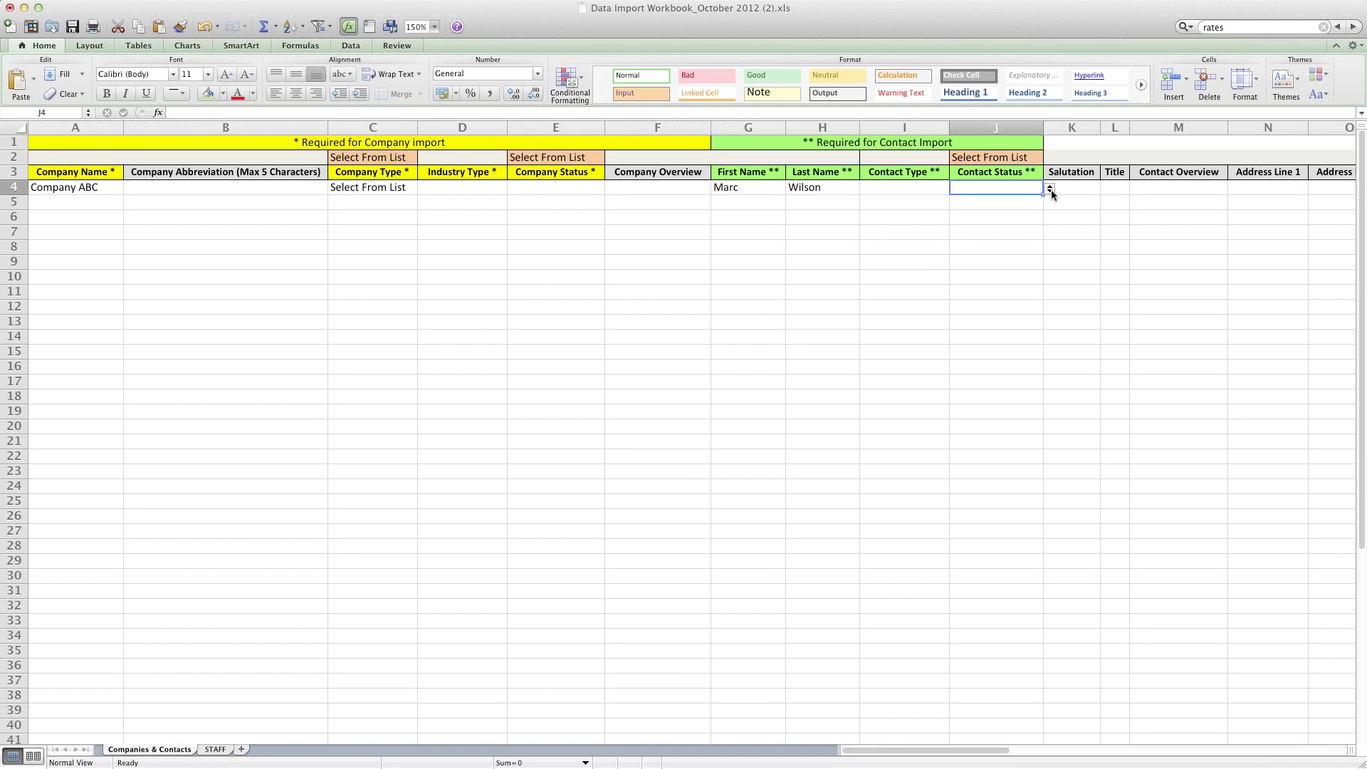
{"action": "left_click", "coordinate": [1050, 188]}
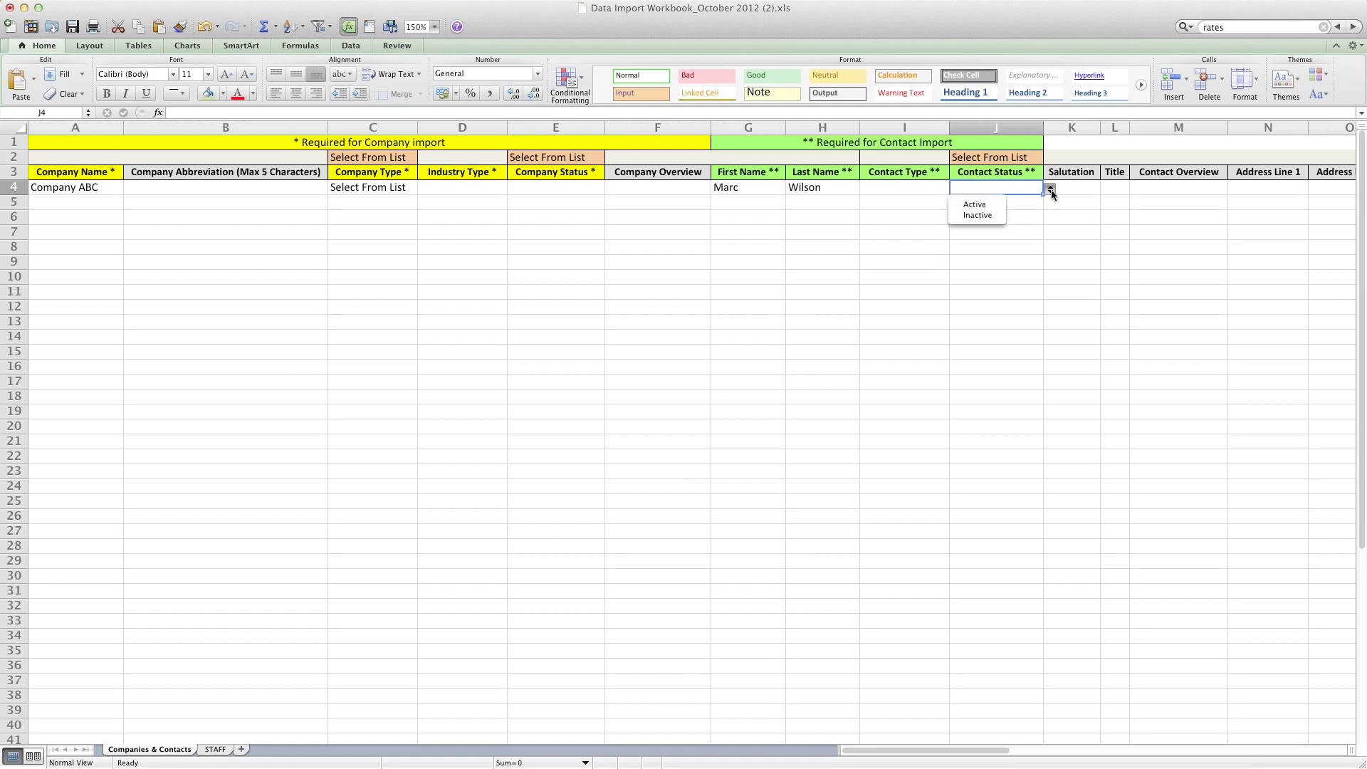
{"action": "left_click", "coordinate": [994, 190]}
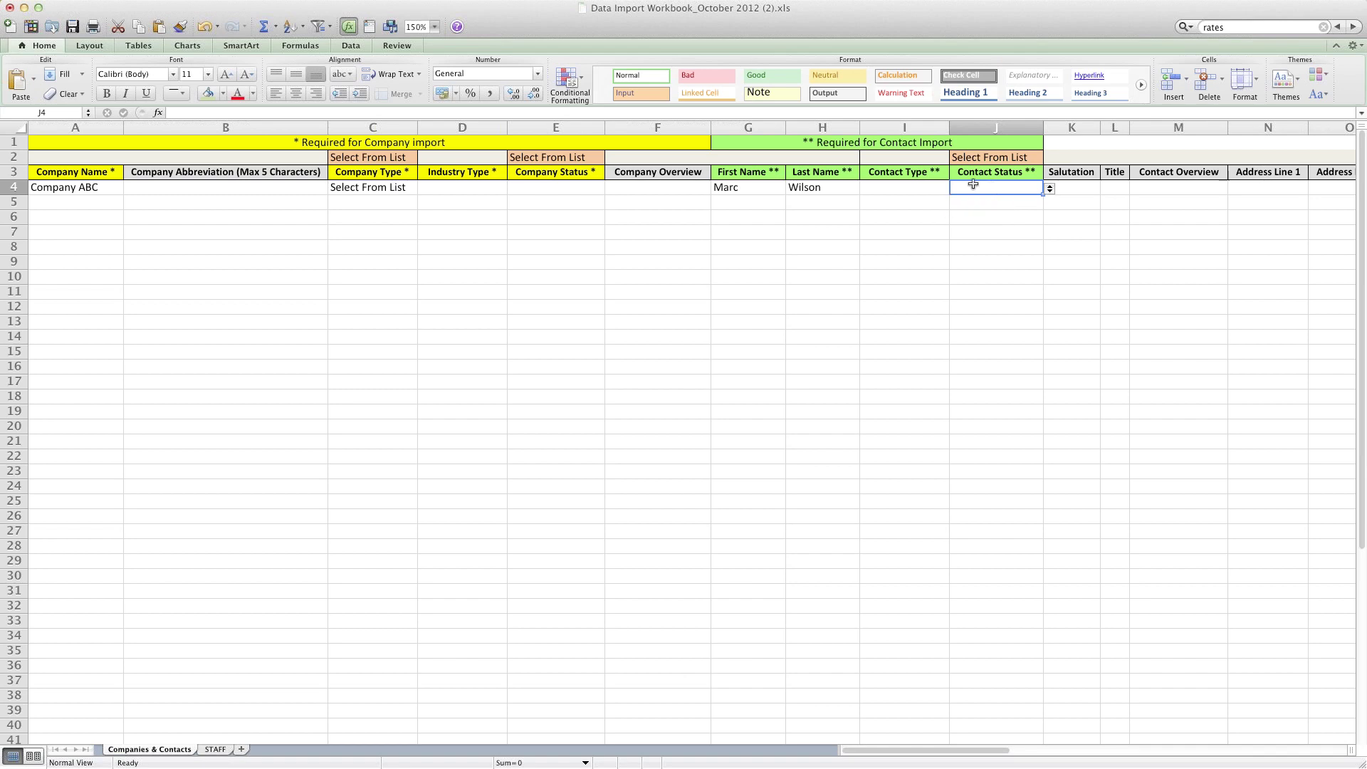
{"action": "left_click", "coordinate": [1073, 187]}
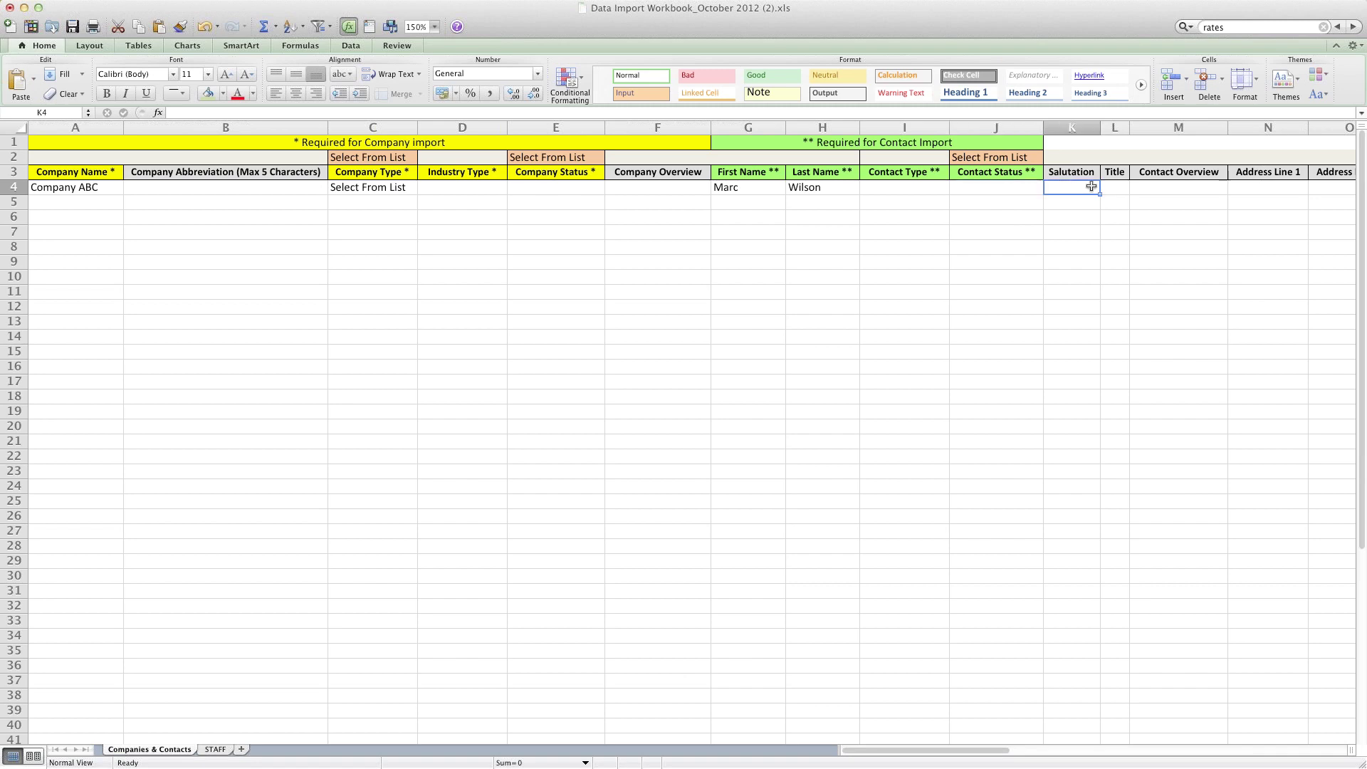
Step: Step along row 4's contact columns from Salutation to Company WebURL and back
{"action": "key", "text": "Tab"}
{"action": "key", "text": "Tab"}
{"action": "key", "text": "Tab"}
{"action": "key", "text": "Tab"}
{"action": "key", "text": "Tab"}
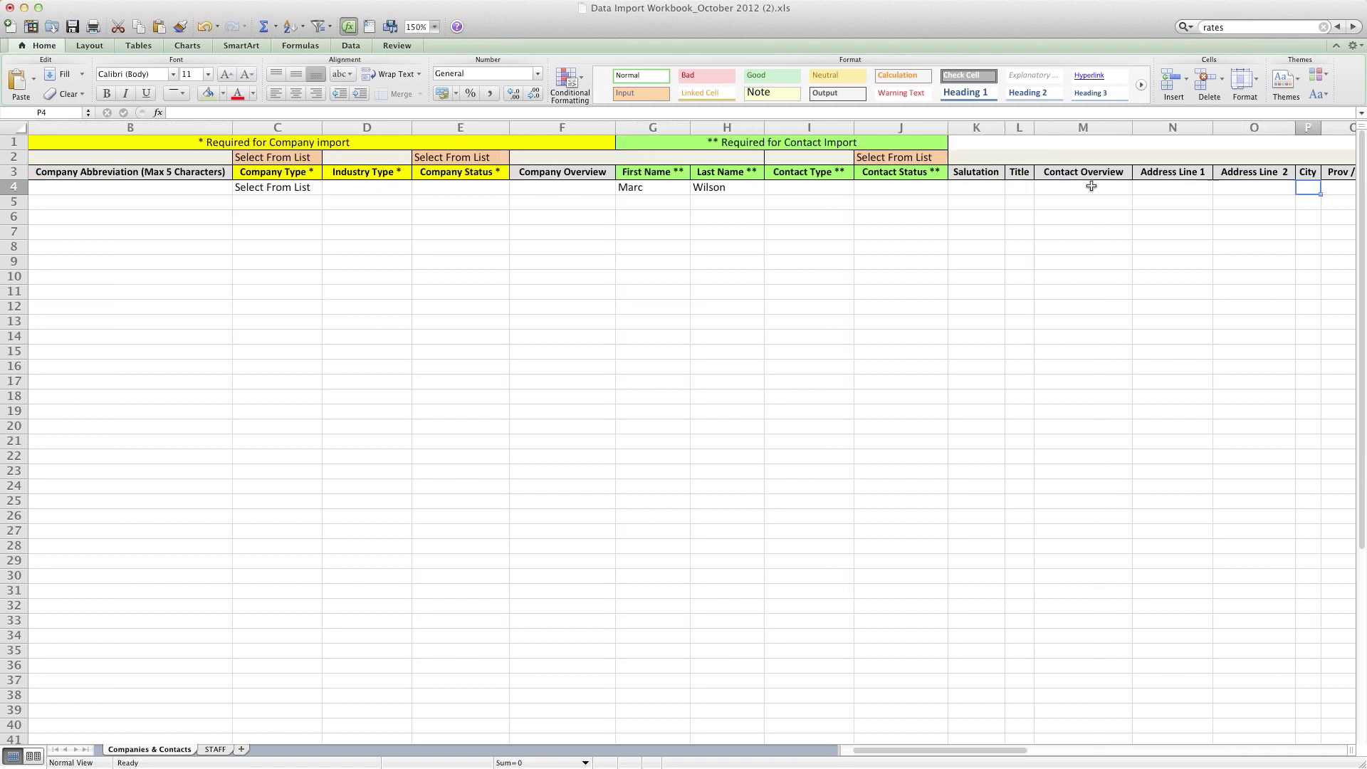
{"action": "key", "text": "Tab"}
{"action": "key", "text": "Tab"}
{"action": "key", "text": "Tab"}
{"action": "key", "text": "Tab"}
{"action": "key", "text": "Tab"}
{"action": "key", "text": "Tab"}
{"action": "key", "text": "Tab"}
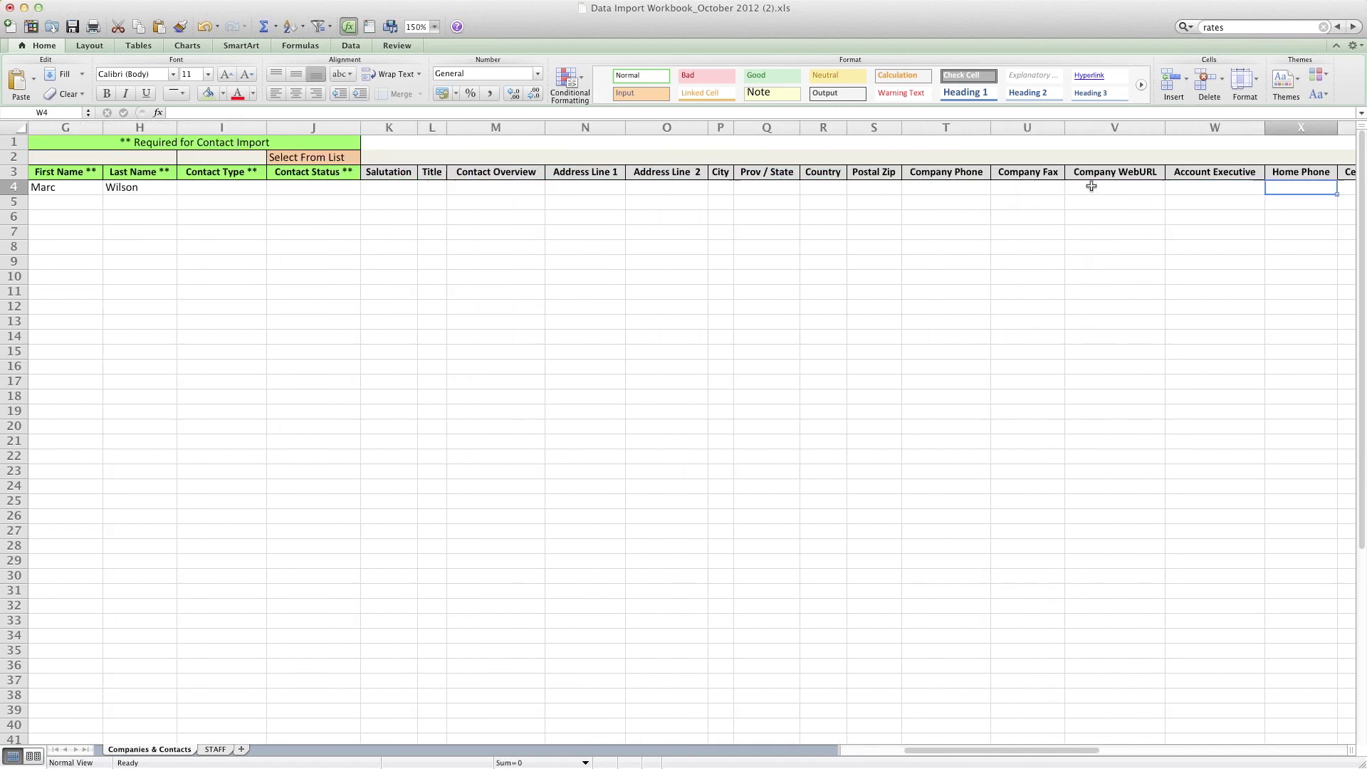
{"action": "key", "text": "Tab"}
{"action": "key", "text": "Tab"}
{"action": "key", "text": "Tab"}
{"action": "key", "text": "Tab"}
{"action": "key", "text": "Tab"}
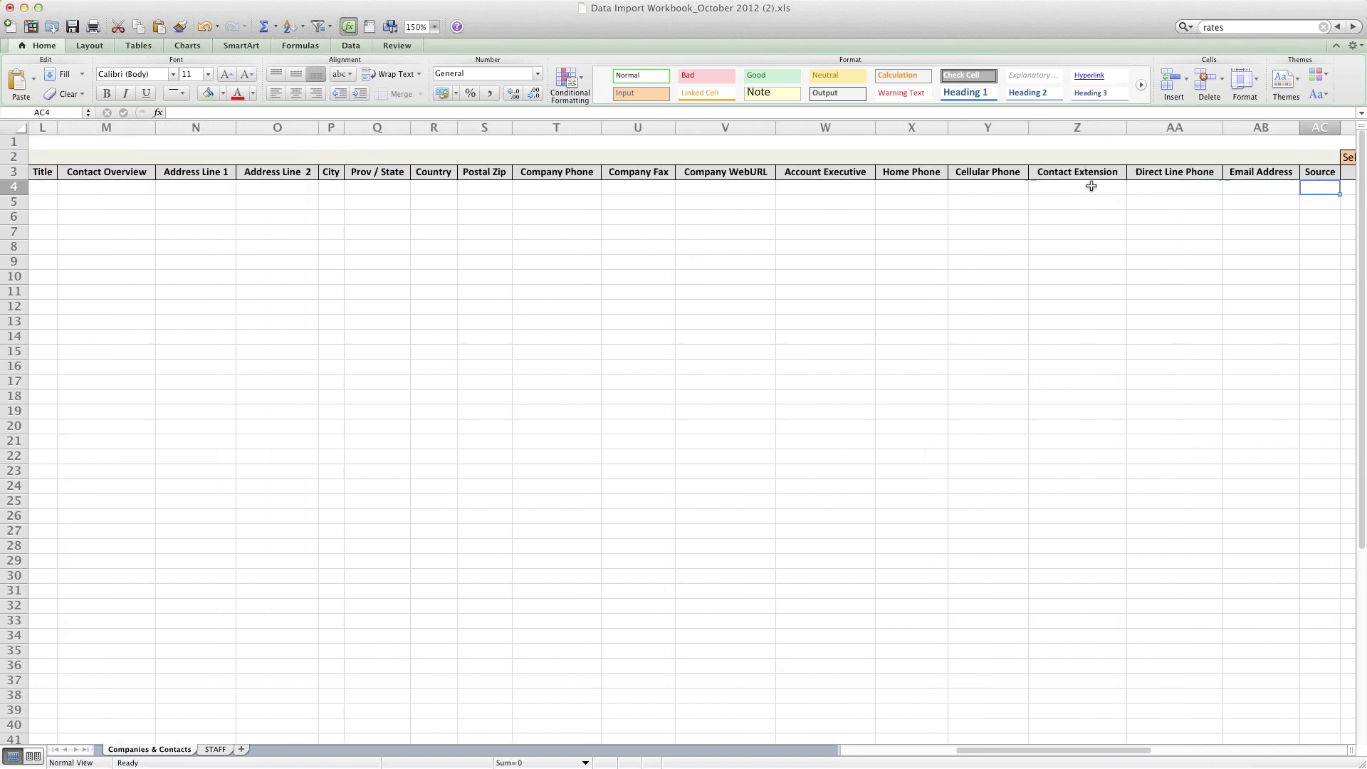
{"action": "key", "text": "Tab"}
{"action": "key", "text": "Tab"}
{"action": "key", "text": "Tab"}
{"action": "key", "text": "shift+Tab"}
{"action": "key", "text": "shift+Tab"}
{"action": "key", "text": "shift+Tab"}
{"action": "key", "text": "shift+Tab"}
{"action": "key", "text": "shift+Tab"}
{"action": "key", "text": "shift+Tab"}
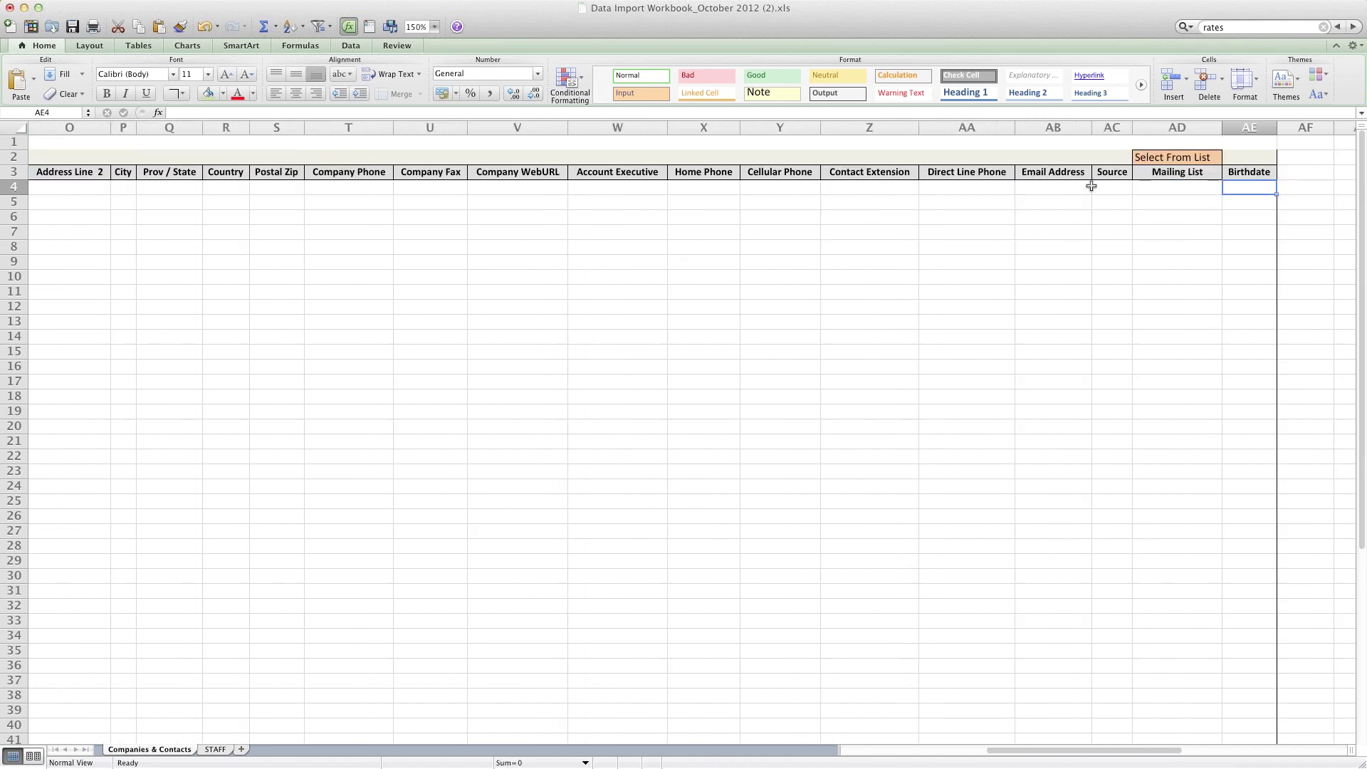
{"action": "key", "text": "shift+Tab"}
{"action": "key", "text": "shift+Tab"}
{"action": "key", "text": "shift+Tab"}
{"action": "key", "text": "shift+Tab"}
{"action": "key", "text": "shift+Tab"}
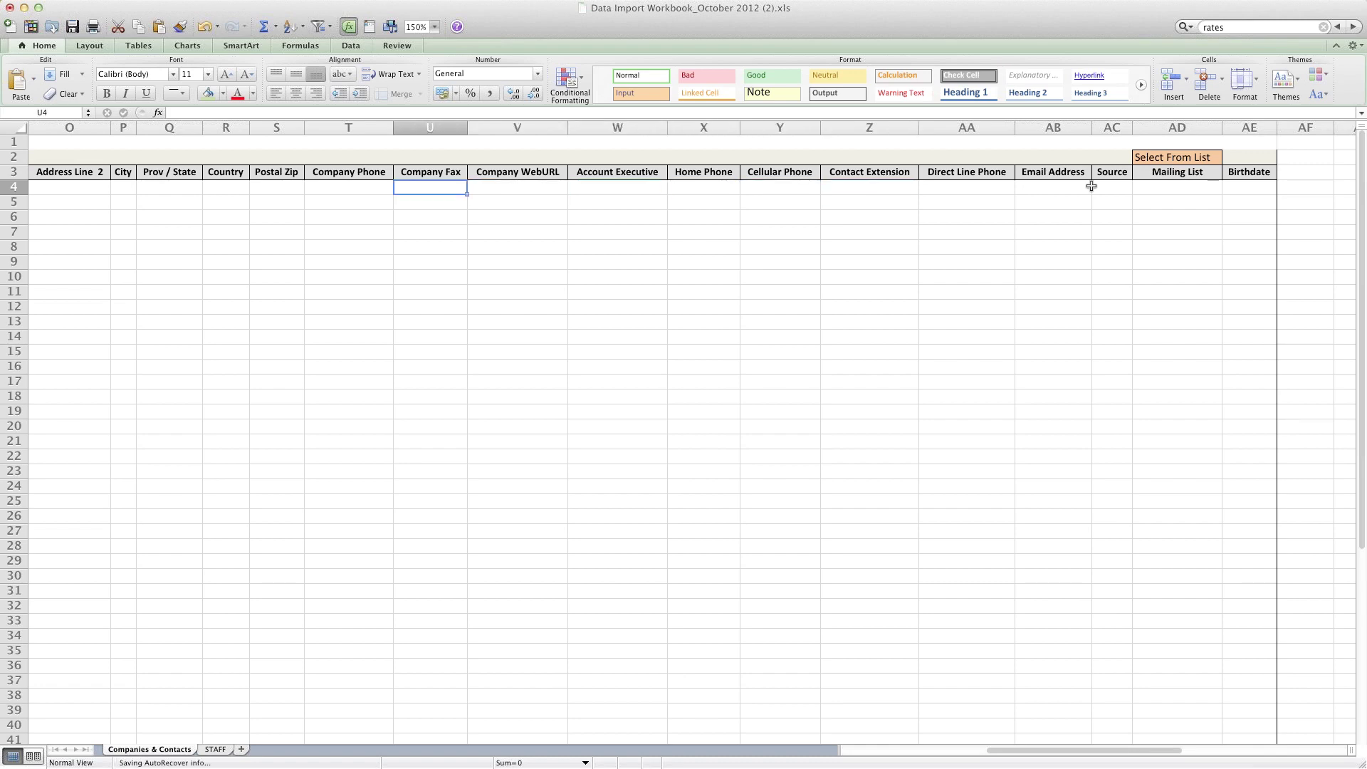
{"action": "key", "text": "shift+Tab"}
{"action": "key", "text": "shift+Tab"}
{"action": "key", "text": "shift+Tab"}
{"action": "key", "text": "shift+Tab"}
{"action": "key", "text": "shift+Tab"}
{"action": "key", "text": "shift+Tab"}
{"action": "key", "text": "shift+Tab"}
{"action": "key", "text": "shift+Tab"}
{"action": "key", "text": "shift+Tab"}
{"action": "key", "text": "shift+Tab"}
{"action": "key", "text": "shift+Tab"}
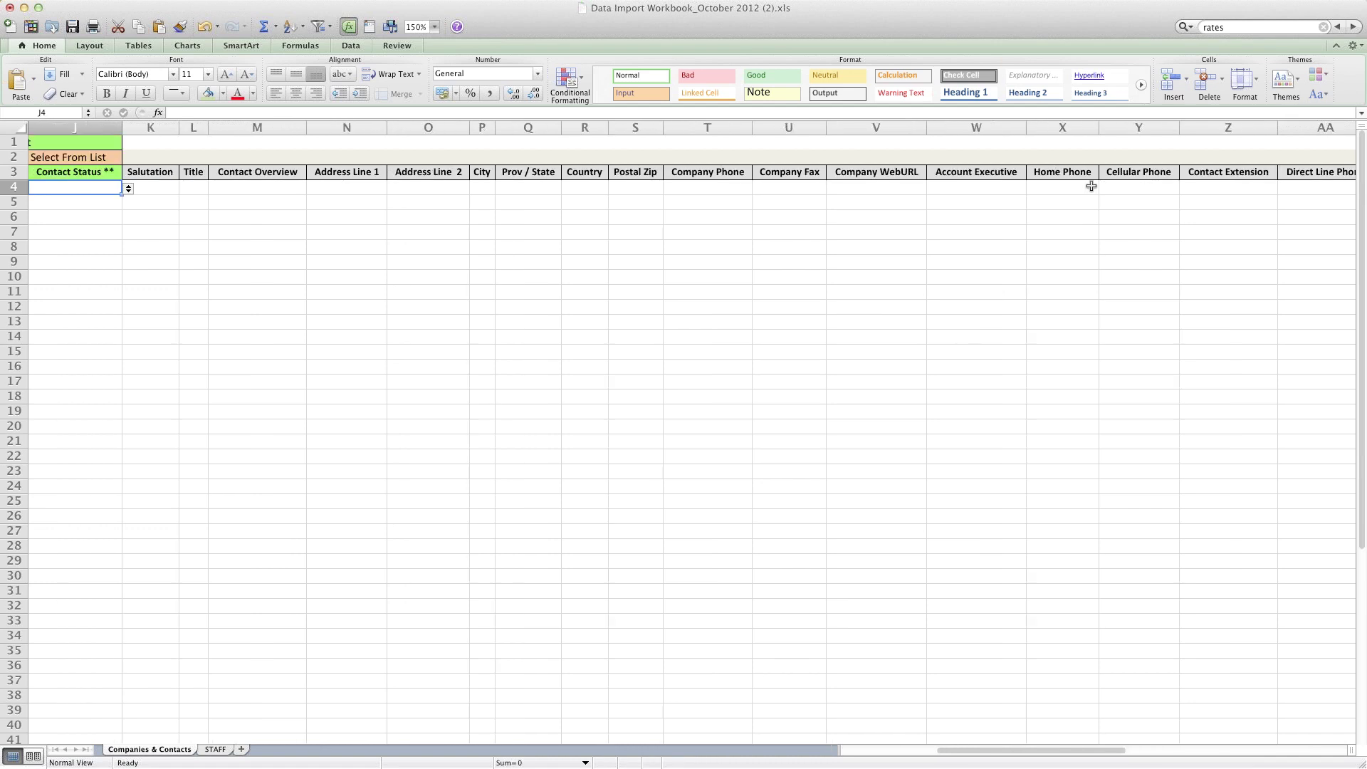
{"action": "key", "text": "Tab"}
{"action": "key", "text": "Tab"}
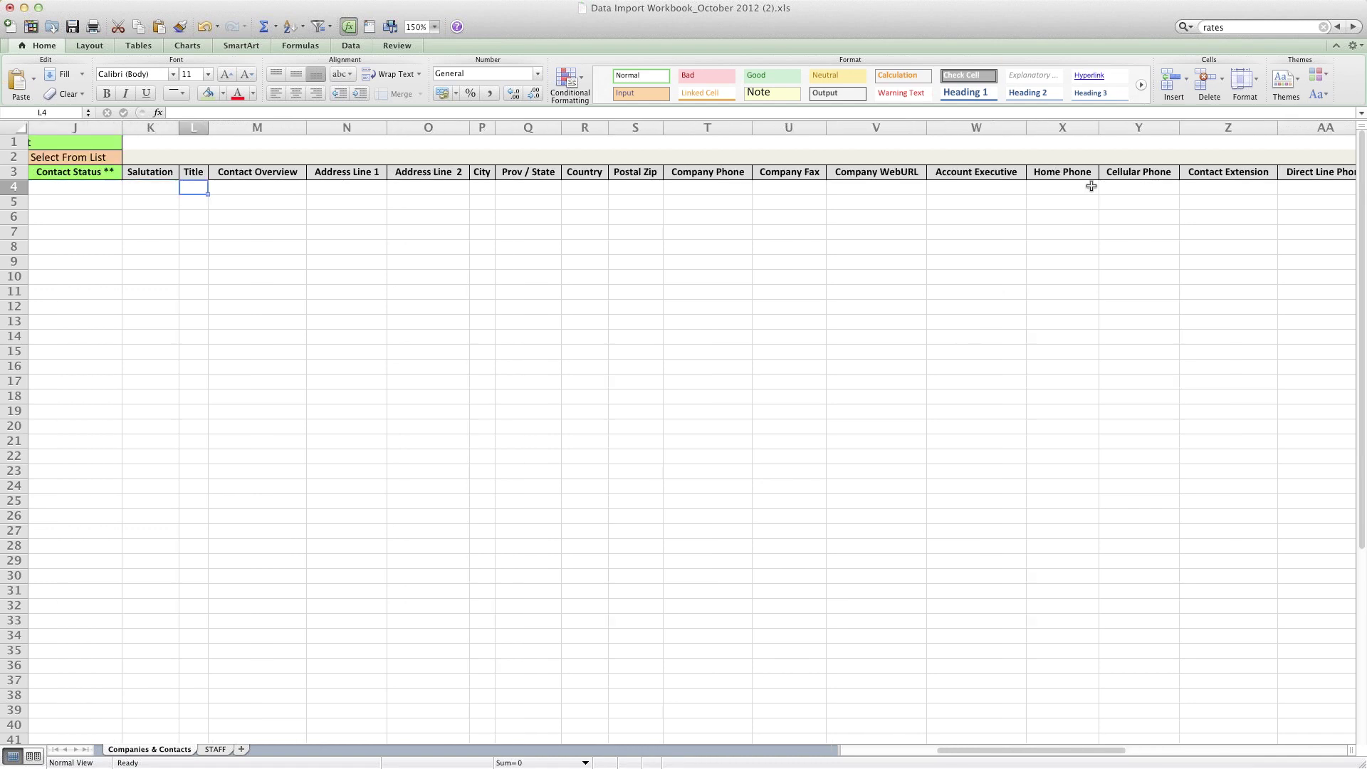
{"action": "key", "text": "Tab"}
{"action": "key", "text": "Tab"}
{"action": "key", "text": "Tab"}
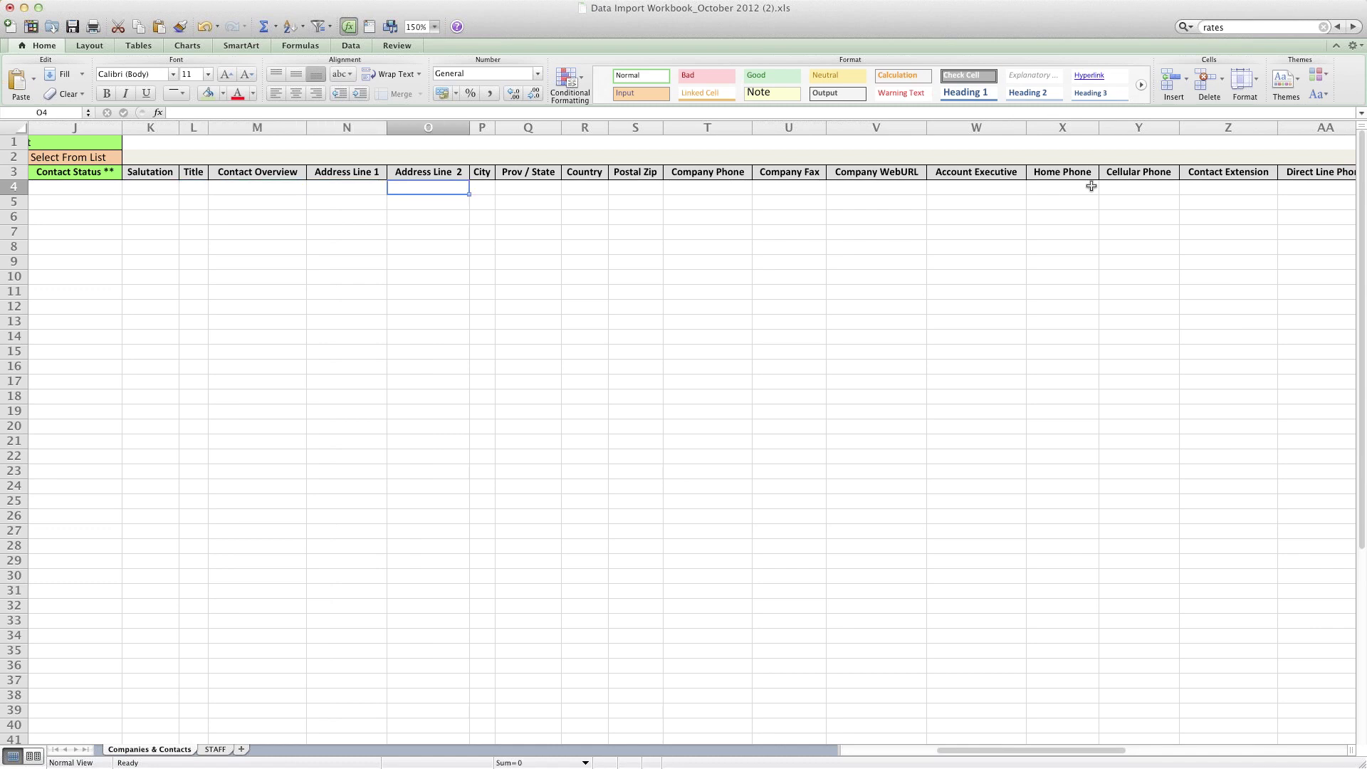
{"action": "key", "text": "Tab"}
{"action": "key", "text": "Tab"}
{"action": "key", "text": "Tab"}
{"action": "key", "text": "Tab"}
{"action": "key", "text": "Tab"}
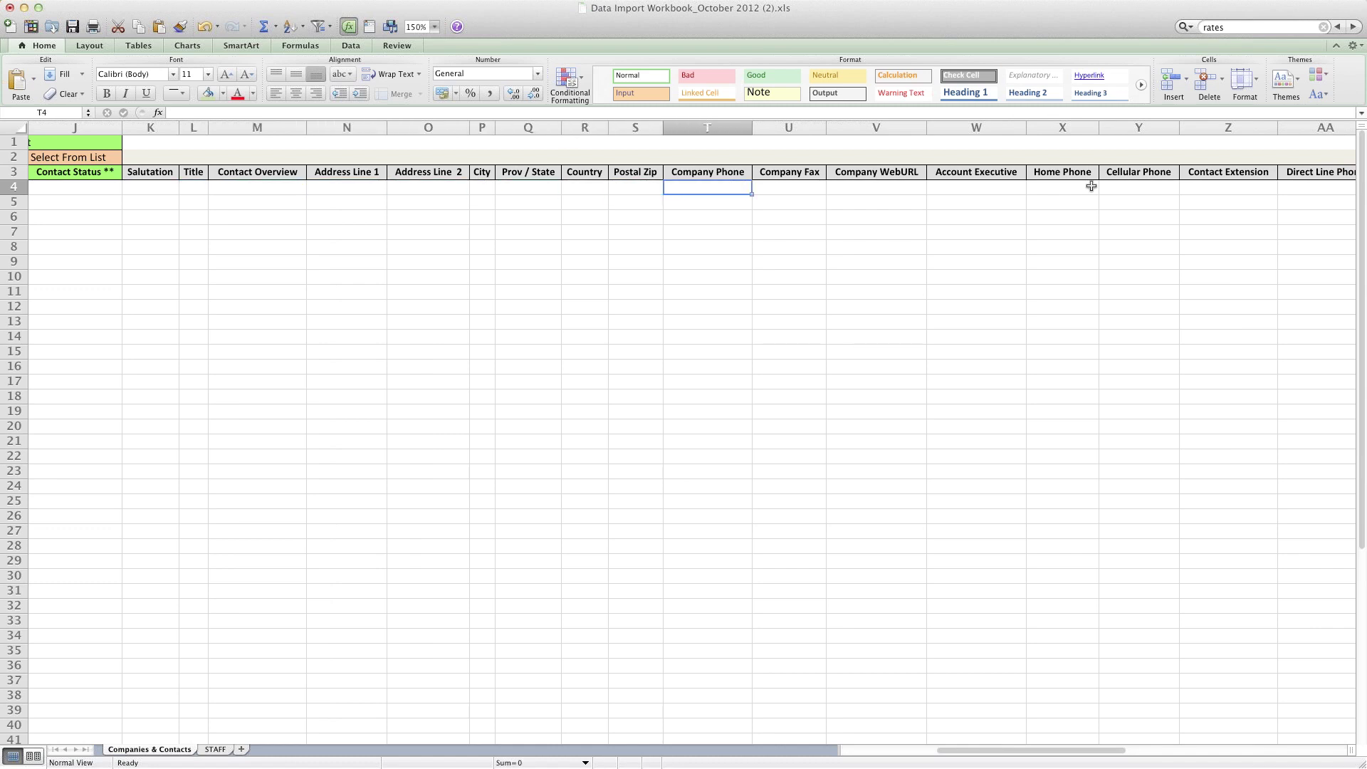
{"action": "key", "text": "Tab"}
{"action": "key", "text": "Tab"}
{"action": "key", "text": "Tab"}
{"action": "key", "text": "Tab"}
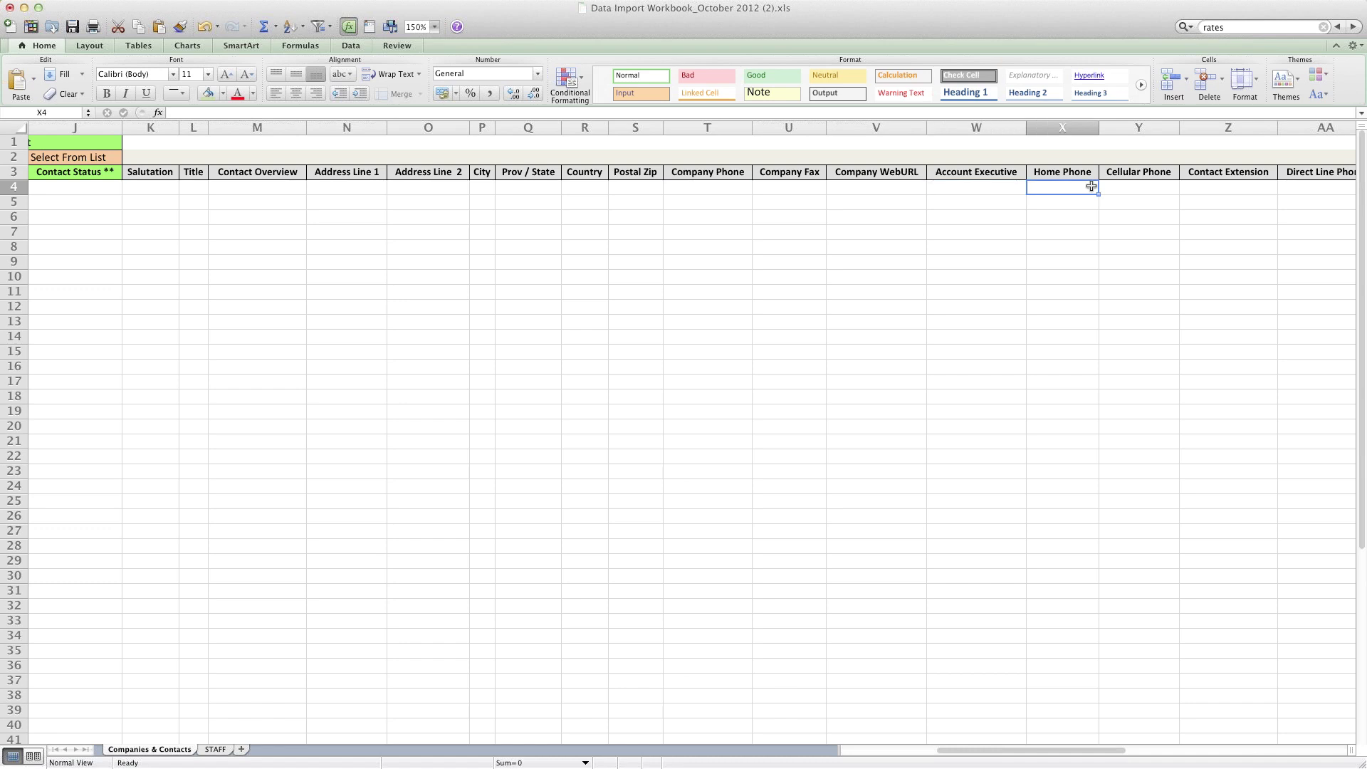
{"action": "key", "text": "shift+Tab"}
Step: Select the Account Executive column W, then return to cell W4
{"action": "scroll", "coordinate": [997, 164], "scroll_direction": "right", "scroll_amount": 2}
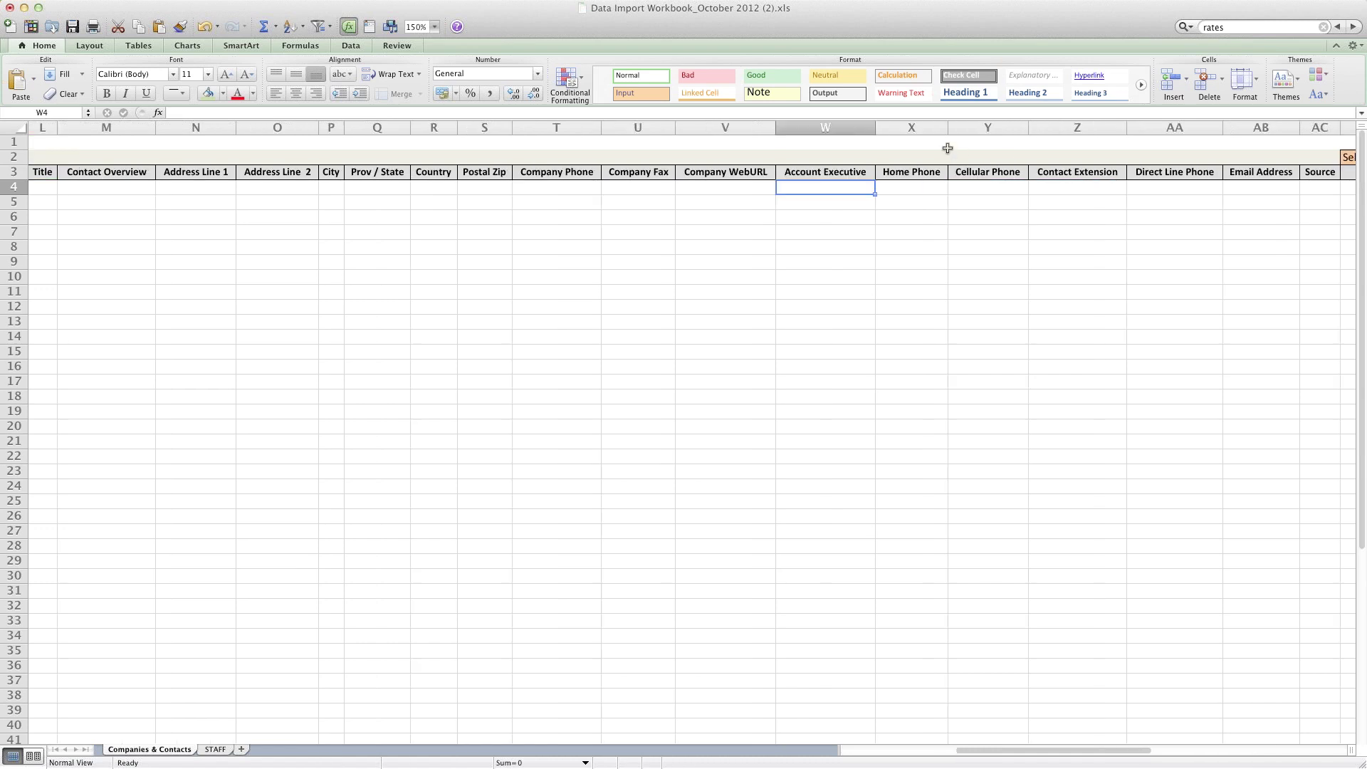
{"action": "left_click", "coordinate": [813, 127]}
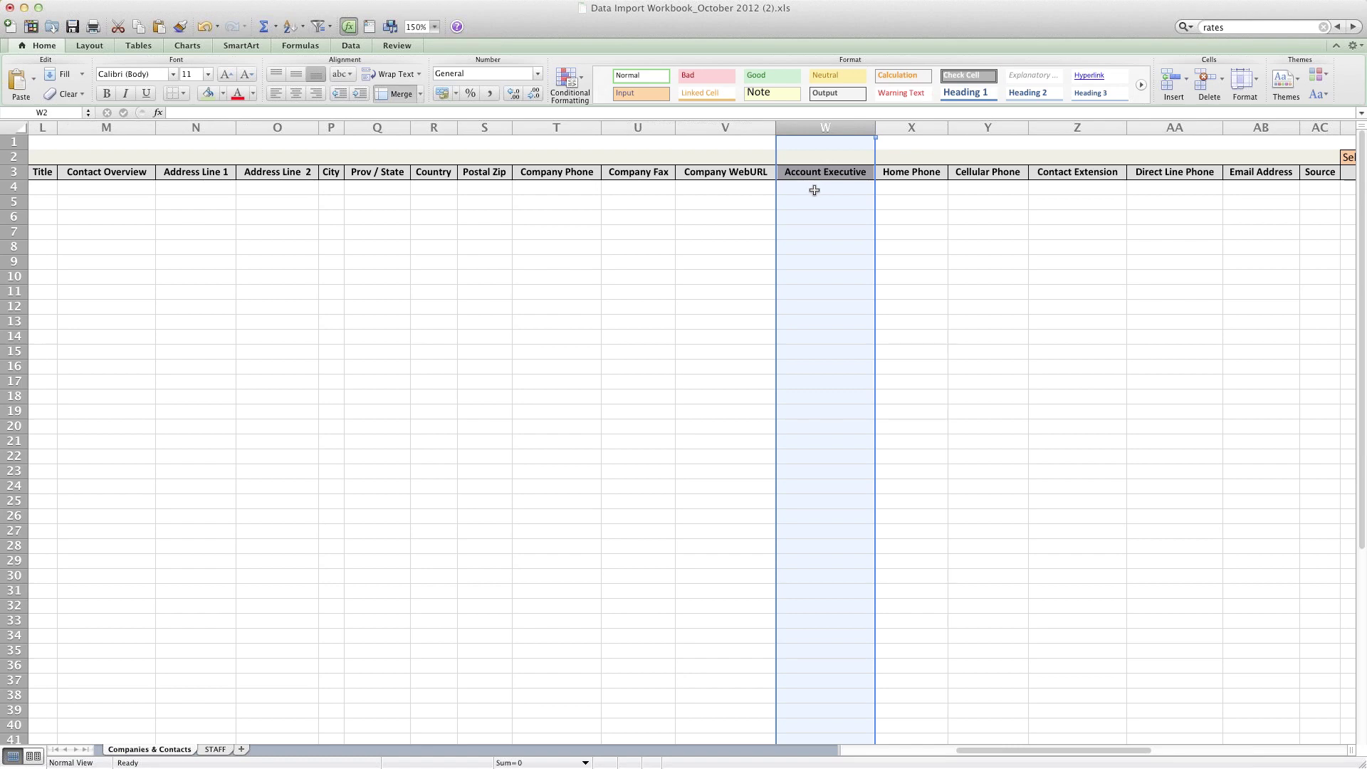
{"action": "left_click", "coordinate": [812, 188]}
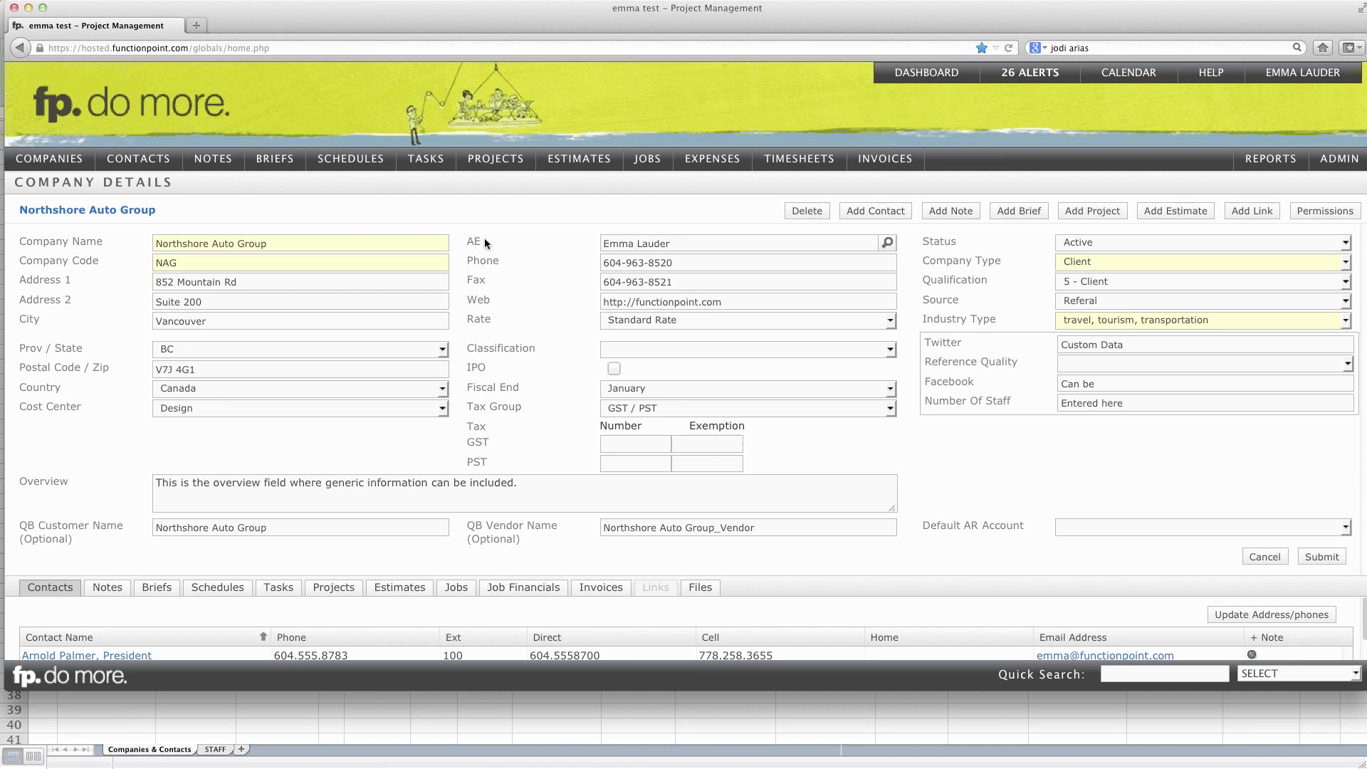
Step: Highlight the AE field label on Northshore Auto Group's company page, then return to Excel
{"action": "left_click_drag", "start_coordinate": [485, 237], "coordinate": [469, 242]}
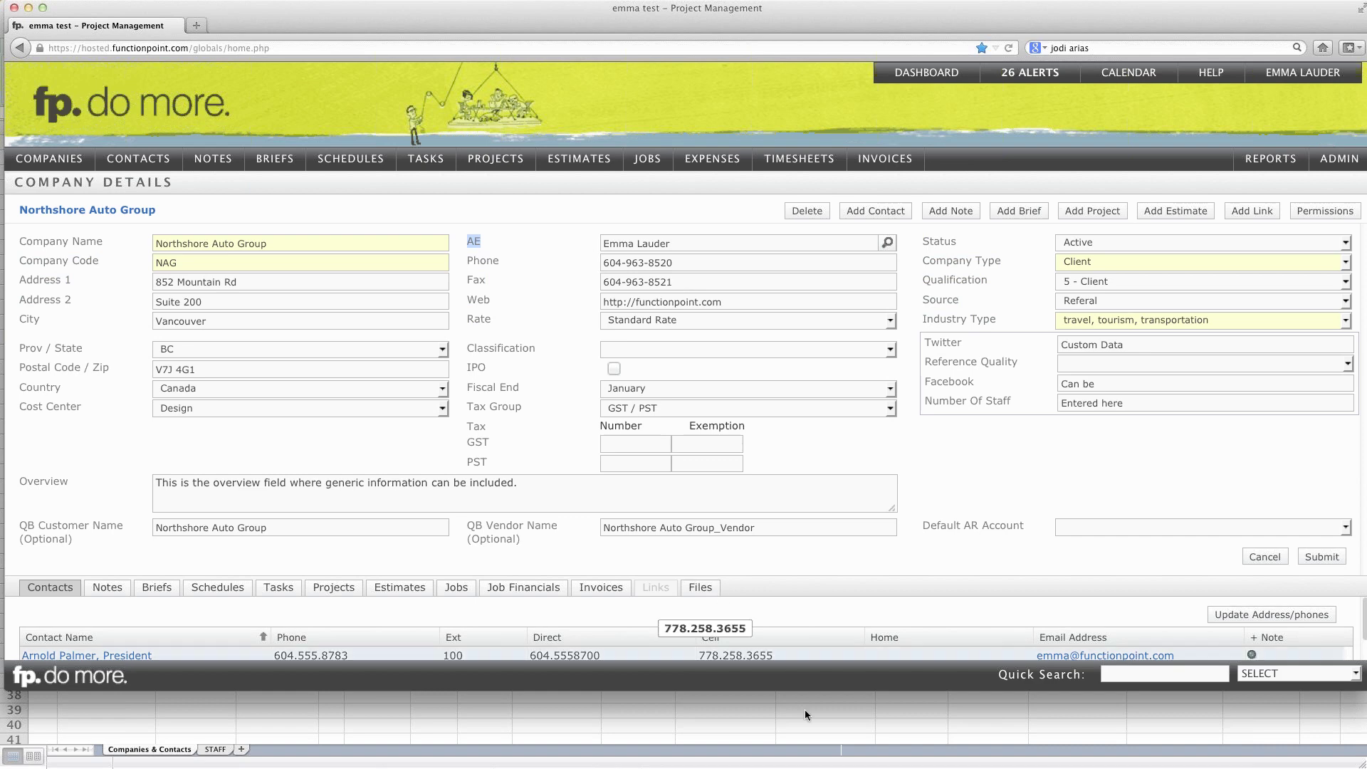
{"action": "left_click", "coordinate": [810, 729]}
Step: Copy Company ABC from A4 into A5 for a second company row
{"action": "key", "text": "Left"}
{"action": "key", "text": "Left"}
{"action": "key", "text": "Left"}
{"action": "key", "text": "Left"}
{"action": "key", "text": "Left"}
{"action": "key", "text": "Left"}
{"action": "key", "text": "Left"}
{"action": "key", "text": "Left"}
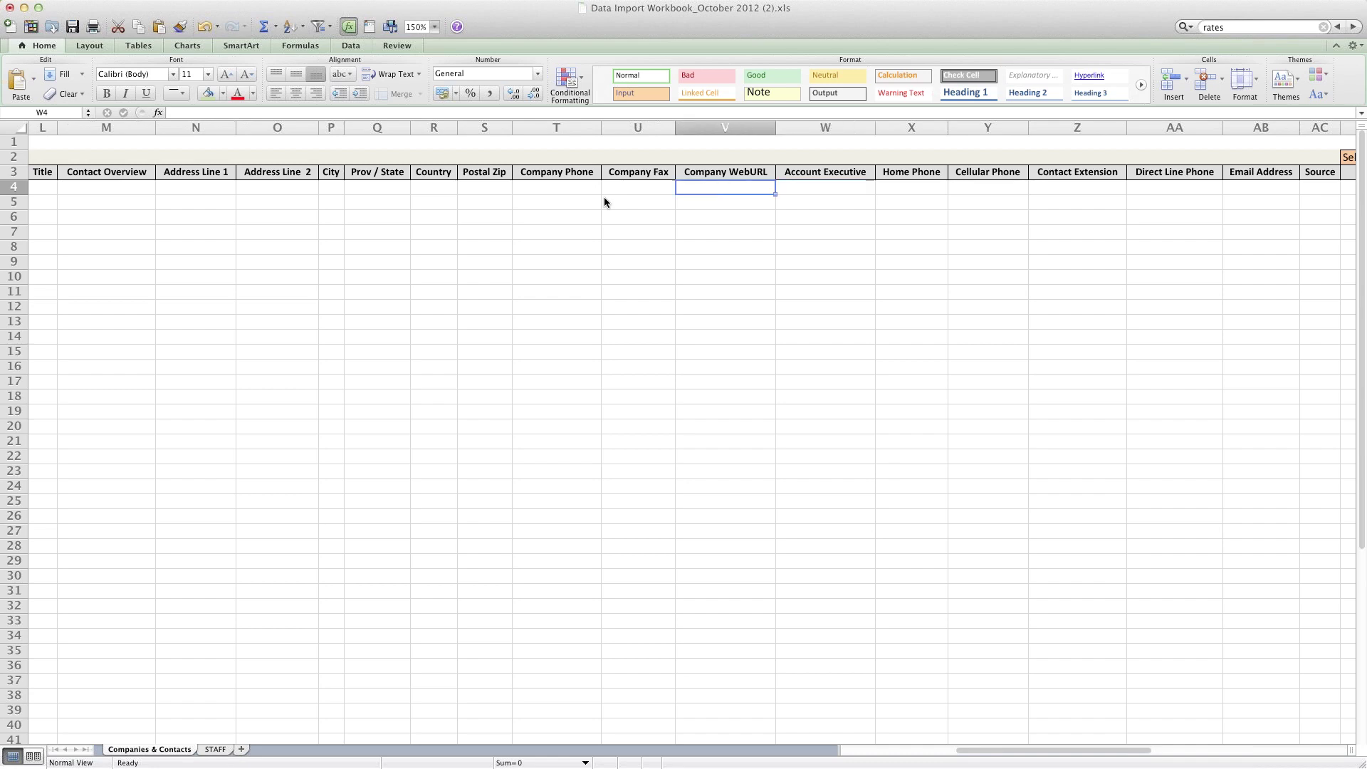
{"action": "key", "text": "Left"}
{"action": "key", "text": "Left"}
{"action": "key", "text": "Left"}
{"action": "key", "text": "Left"}
{"action": "key", "text": "Left"}
{"action": "key", "text": "Left"}
{"action": "key", "text": "Left"}
{"action": "key", "text": "Left"}
{"action": "key", "text": "Left"}
{"action": "key", "text": "Left"}
{"action": "key", "text": "Left"}
{"action": "key", "text": "Left"}
{"action": "key", "text": "Left"}
{"action": "key", "text": "Left"}
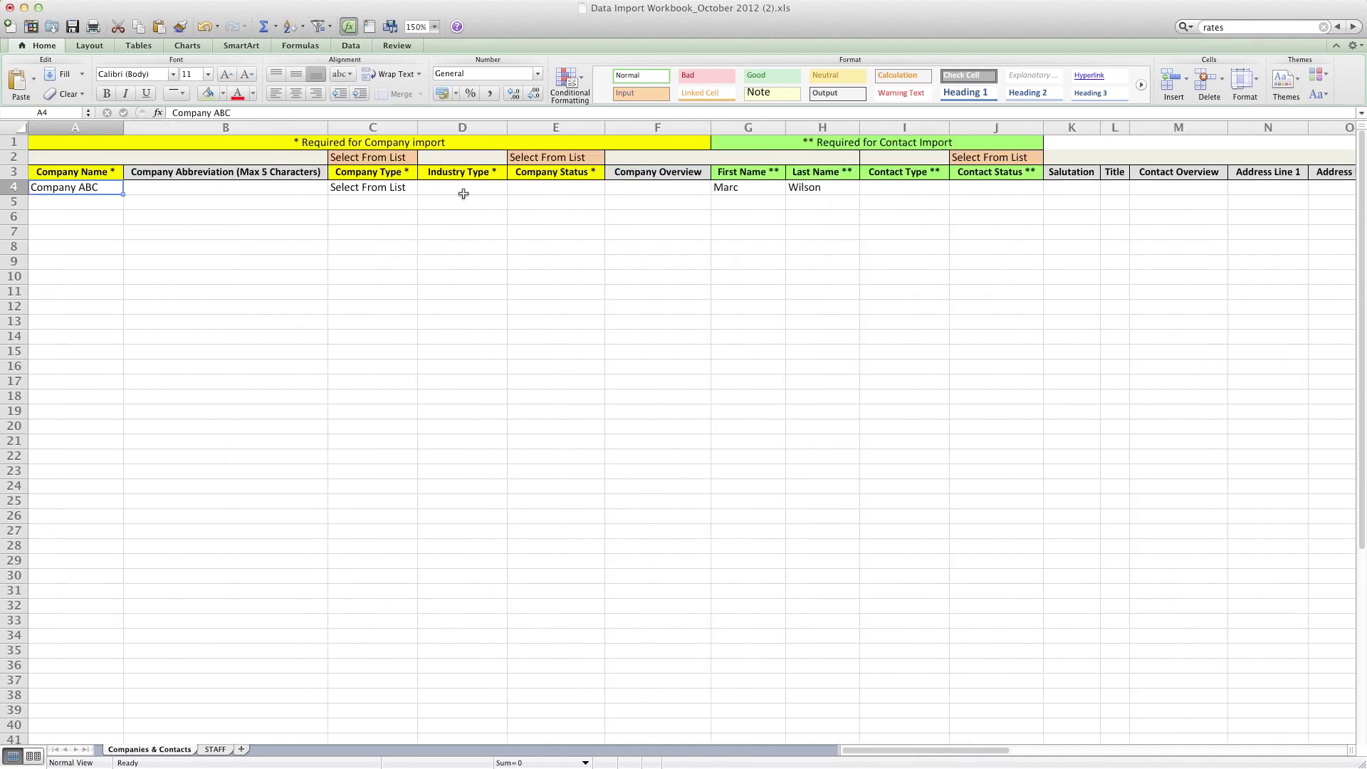
{"action": "left_click", "coordinate": [743, 188]}
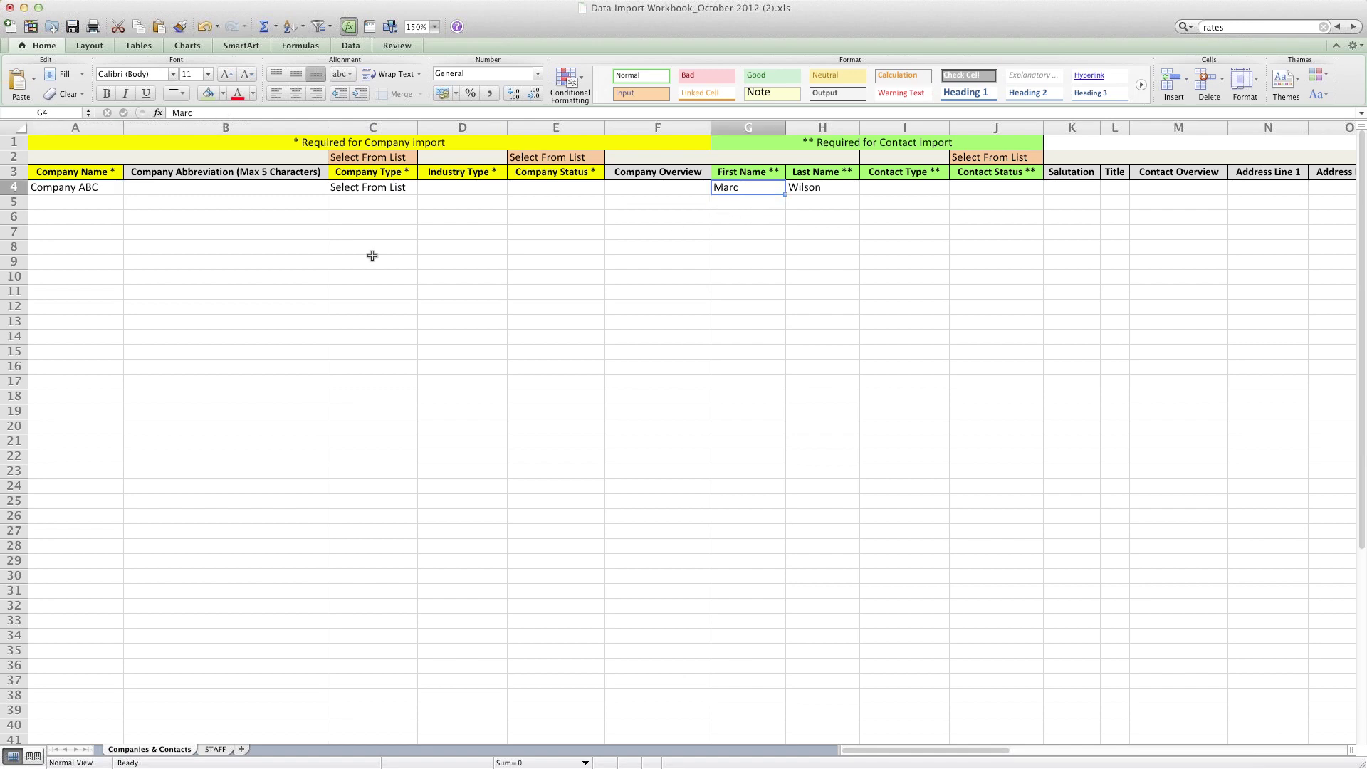
{"action": "left_click", "coordinate": [91, 186]}
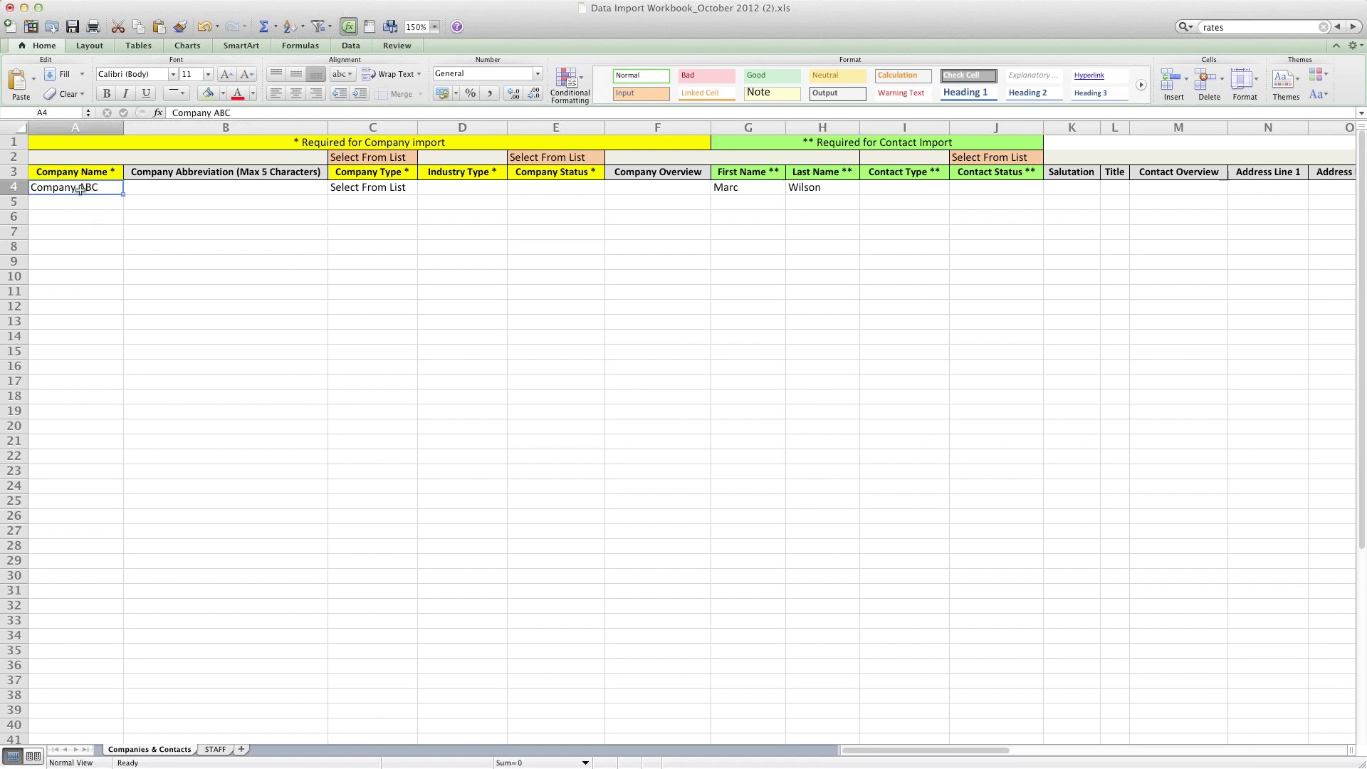
{"action": "key", "text": "super+c"}
{"action": "left_click", "coordinate": [61, 202]}
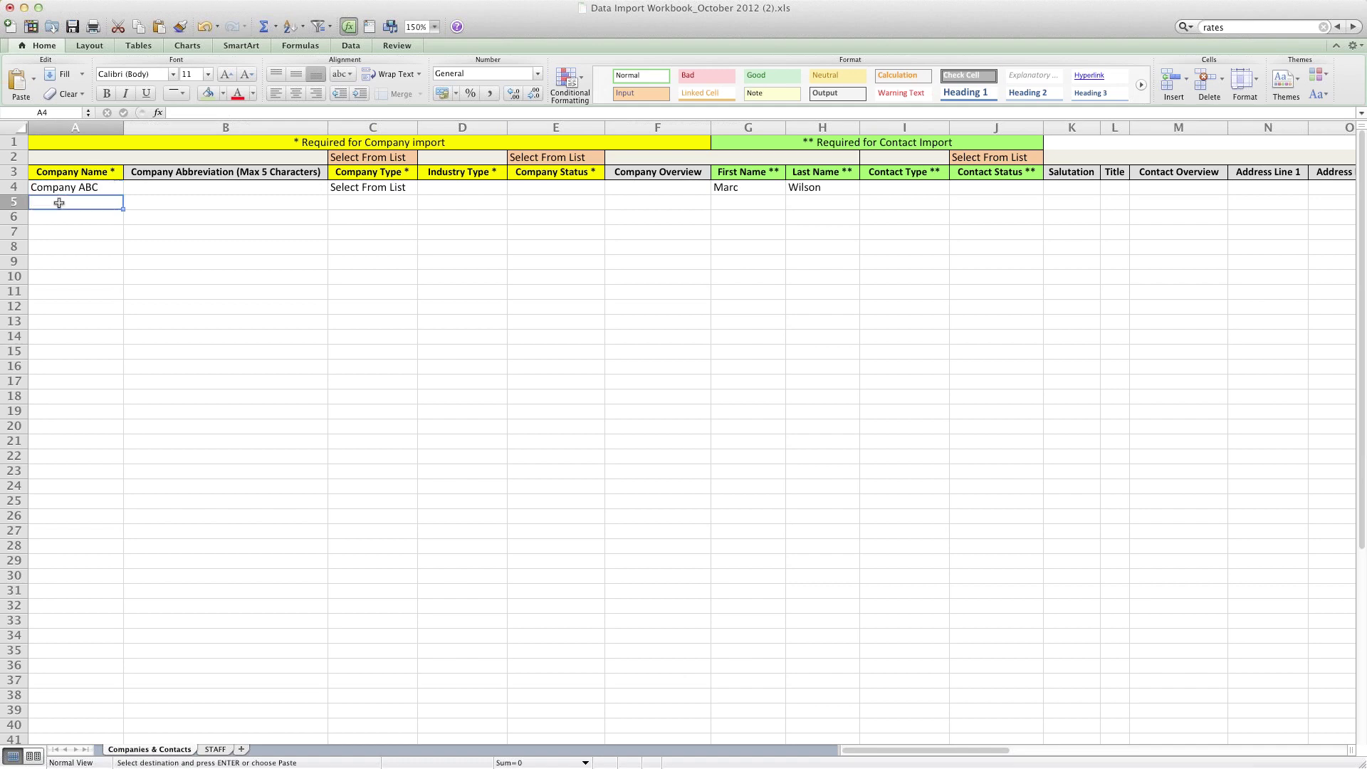
{"action": "key", "text": "super+v"}
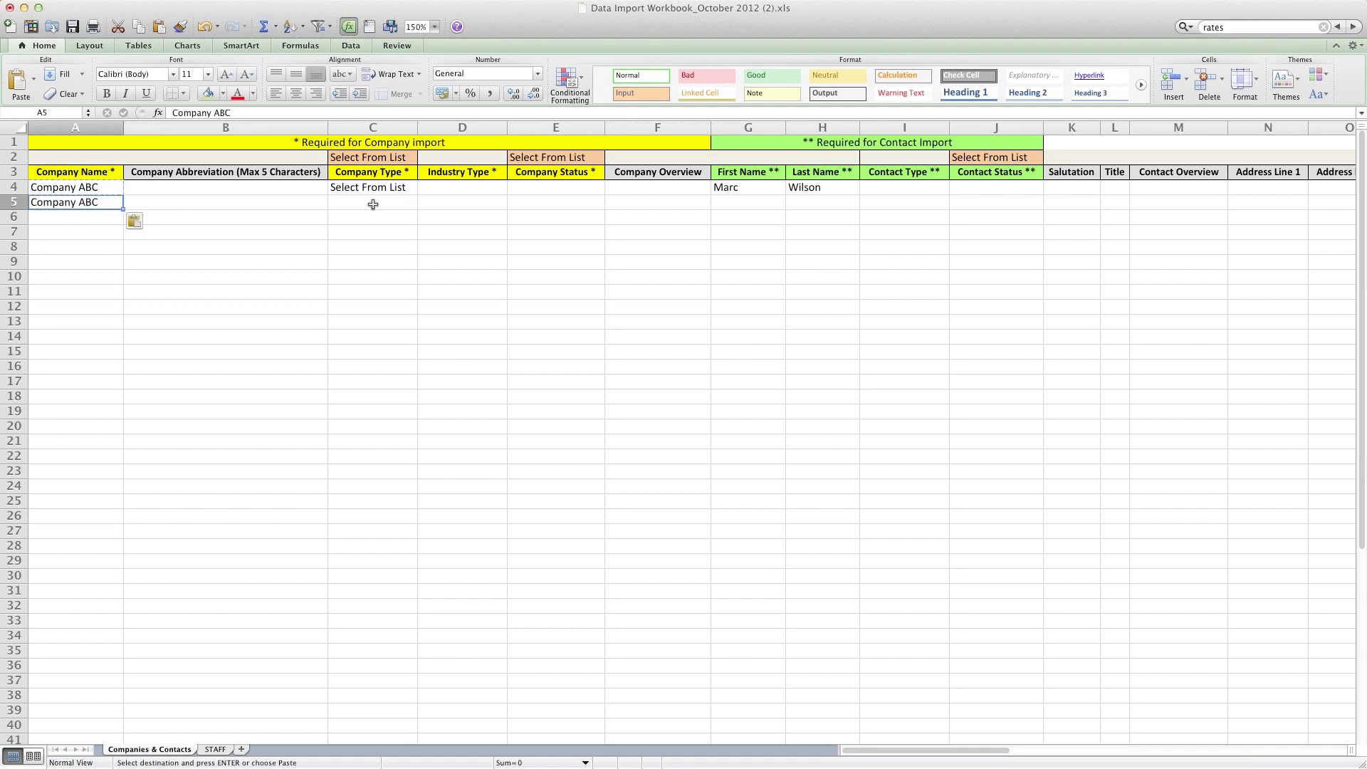
Step: Set Company Type to Supplier in C4 and C5
{"action": "left_click", "coordinate": [377, 203]}
{"action": "left_click", "coordinate": [409, 188]}
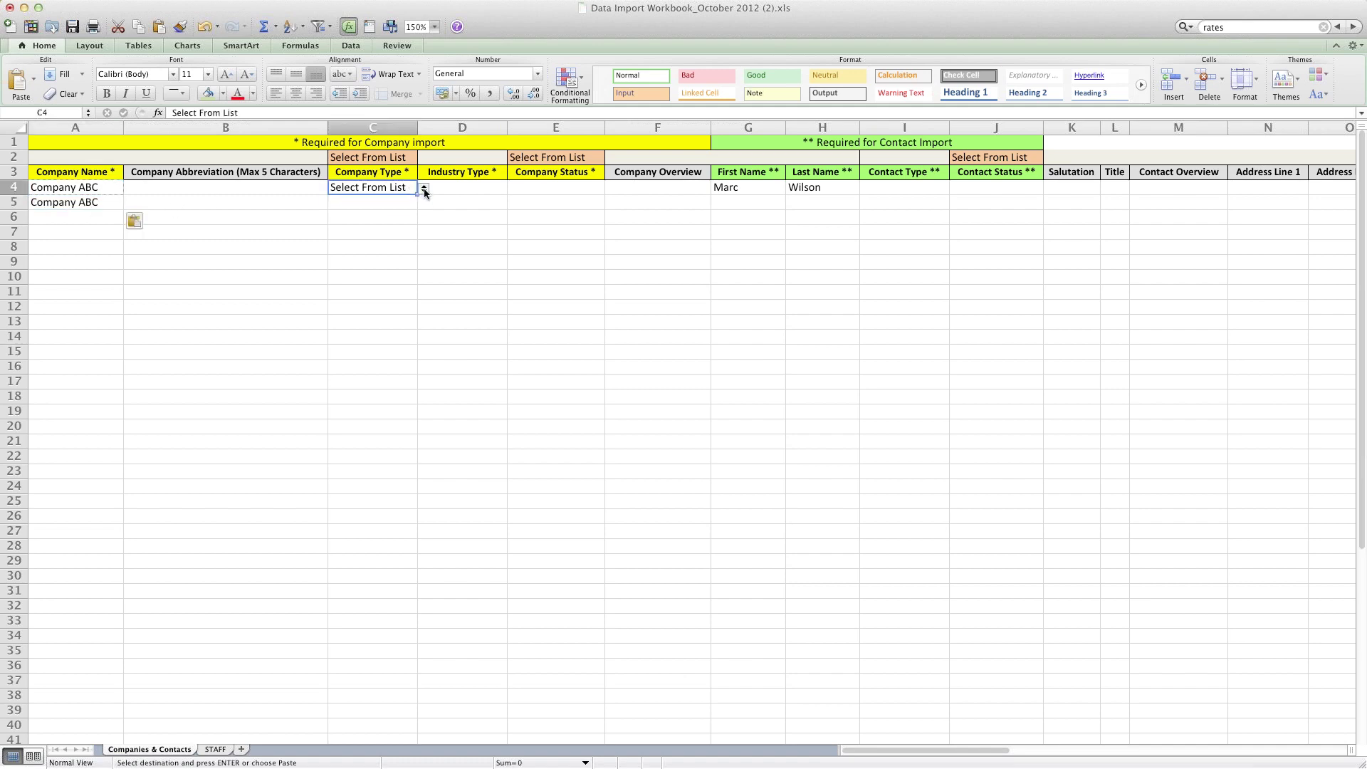
{"action": "left_click", "coordinate": [423, 188]}
{"action": "left_click", "coordinate": [358, 215]}
{"action": "left_click", "coordinate": [389, 203]}
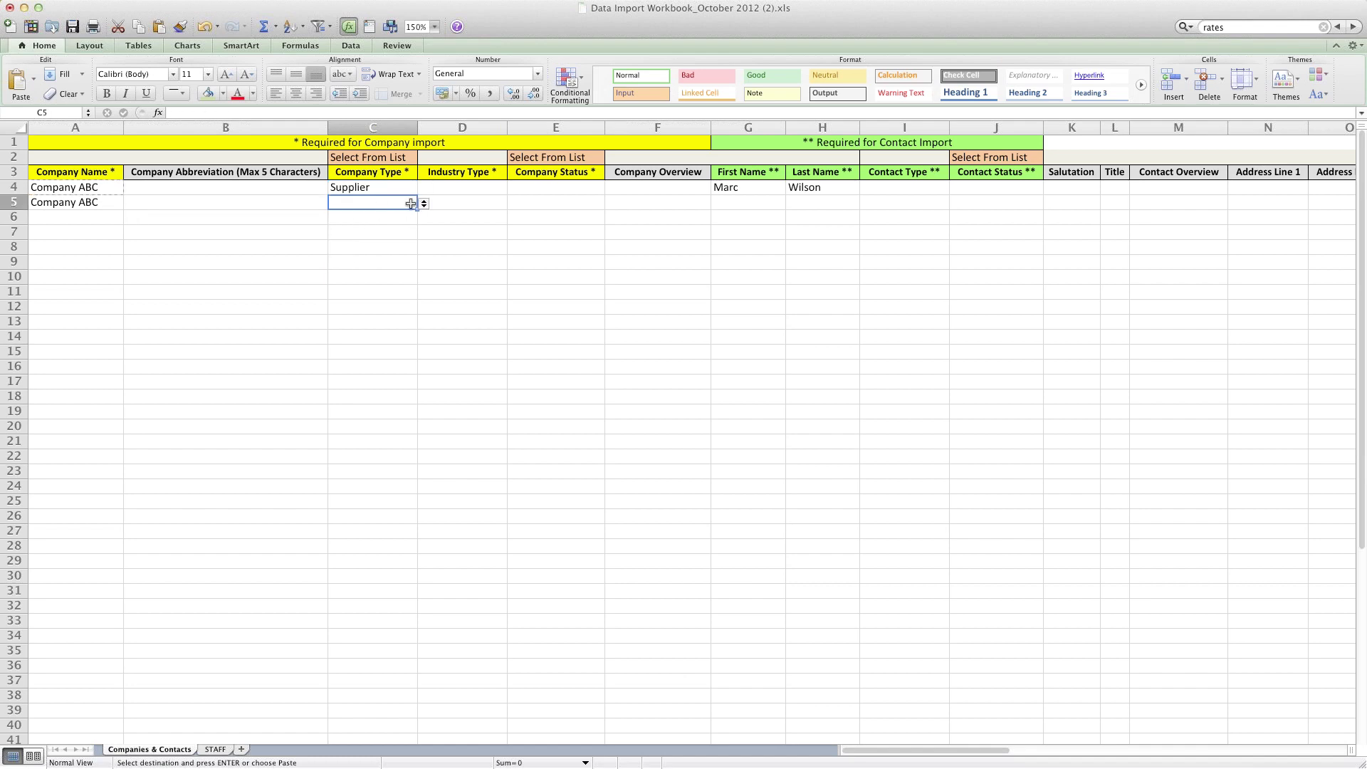
{"action": "left_click", "coordinate": [424, 204]}
{"action": "left_click", "coordinate": [382, 229]}
Step: Enter Design as the Industry Type in D4 and D5
{"action": "left_click", "coordinate": [459, 187]}
{"action": "type", "text": "Design"}
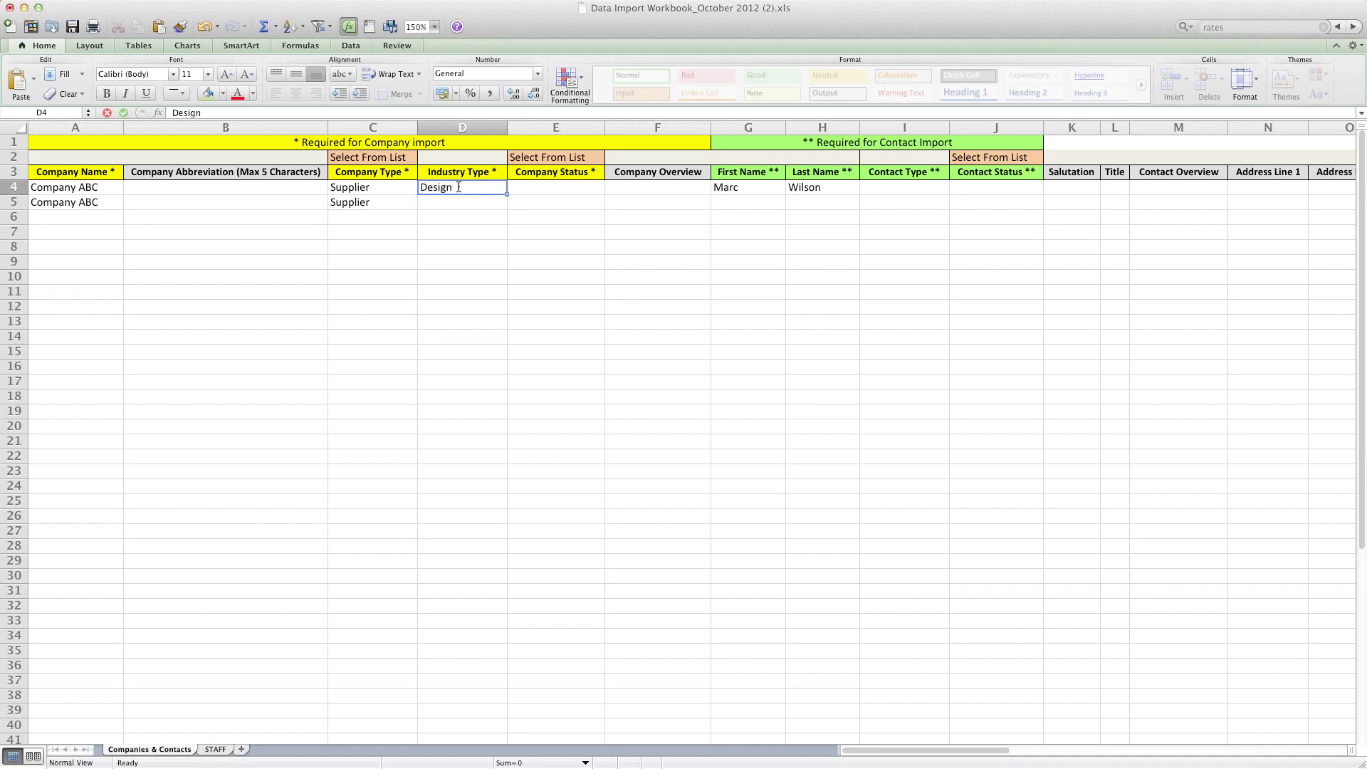
{"action": "key", "text": "Return"}
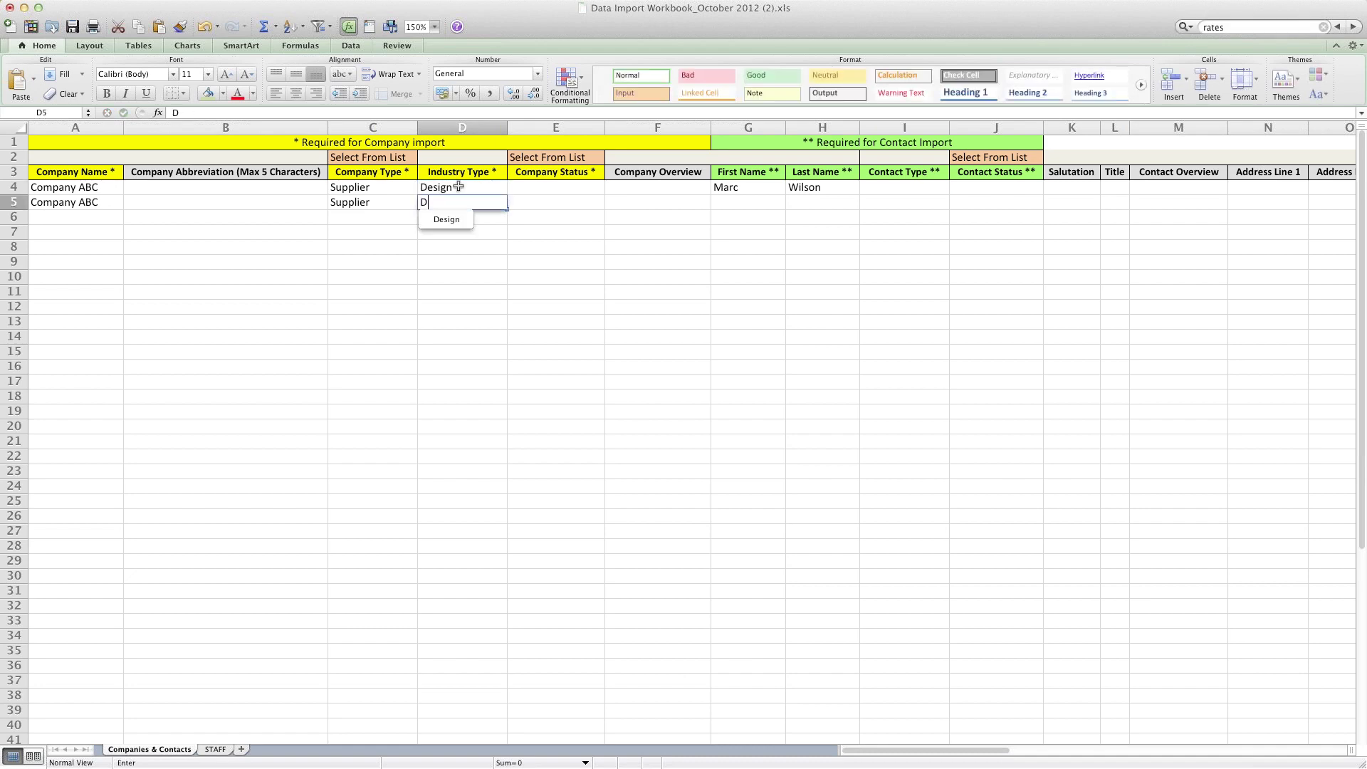
{"action": "type", "text": "Design"}
{"action": "key", "text": "Return"}
{"action": "key", "text": "Up"}
{"action": "key", "text": "Up"}
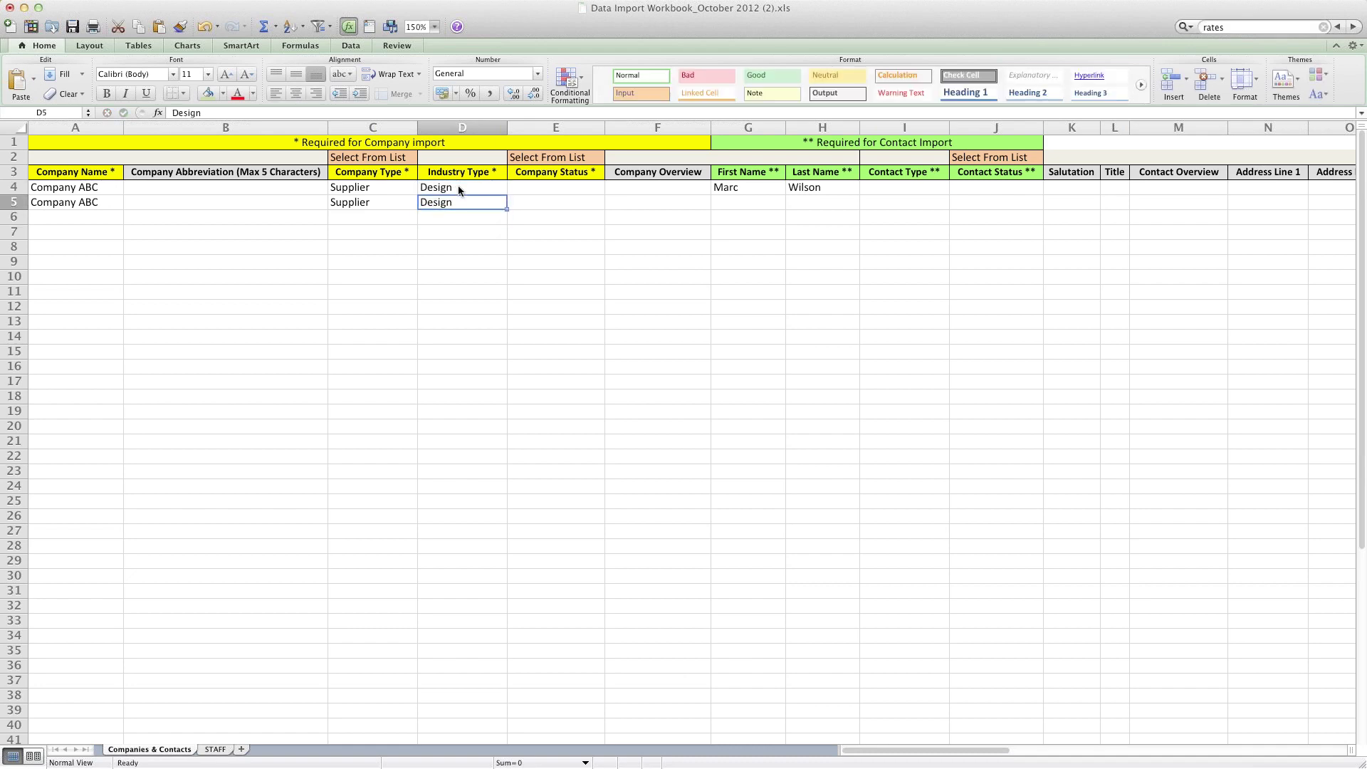
{"action": "scroll", "coordinate": [459, 187], "scroll_direction": "right", "scroll_amount": 20}
{"action": "scroll", "coordinate": [409, 188], "scroll_direction": "left", "scroll_amount": 20}
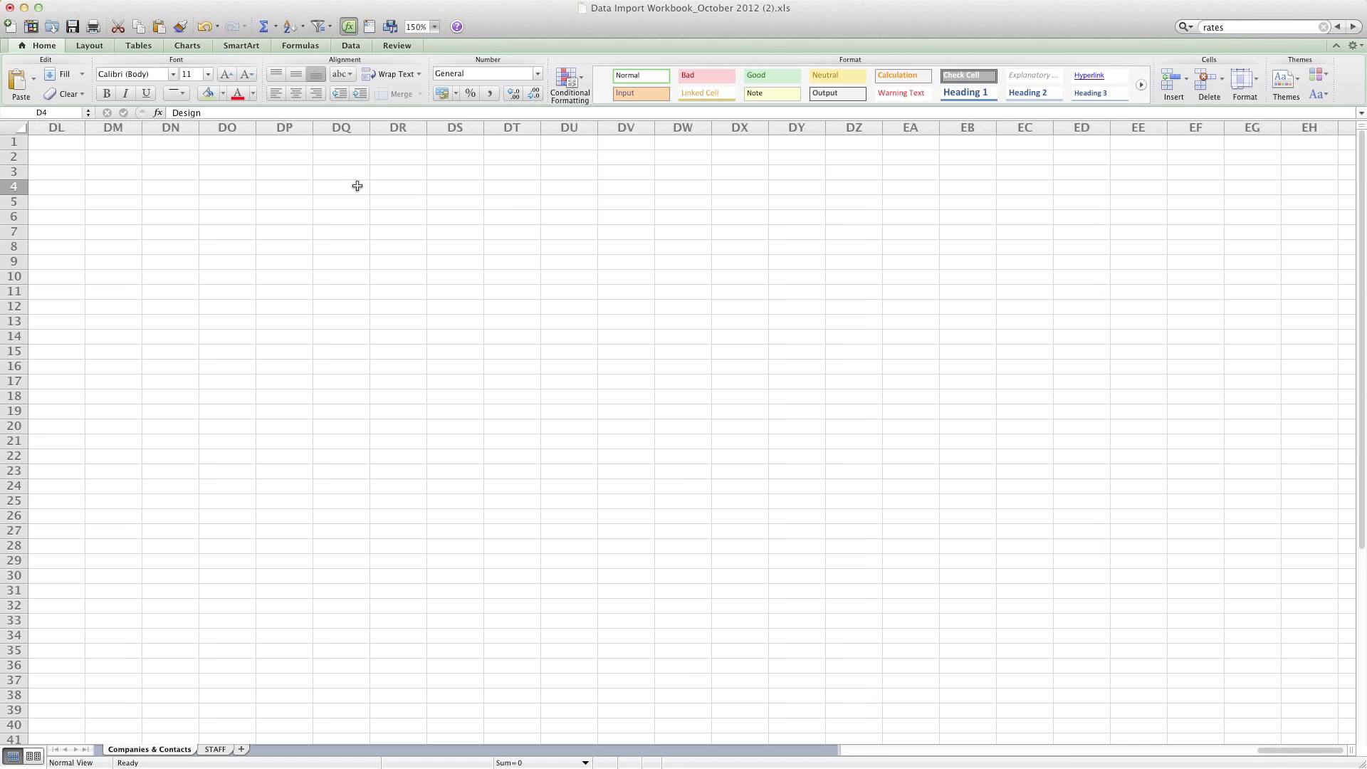
Step: Set Company Status to Active in E4 and E5
{"action": "left_click", "coordinate": [561, 190]}
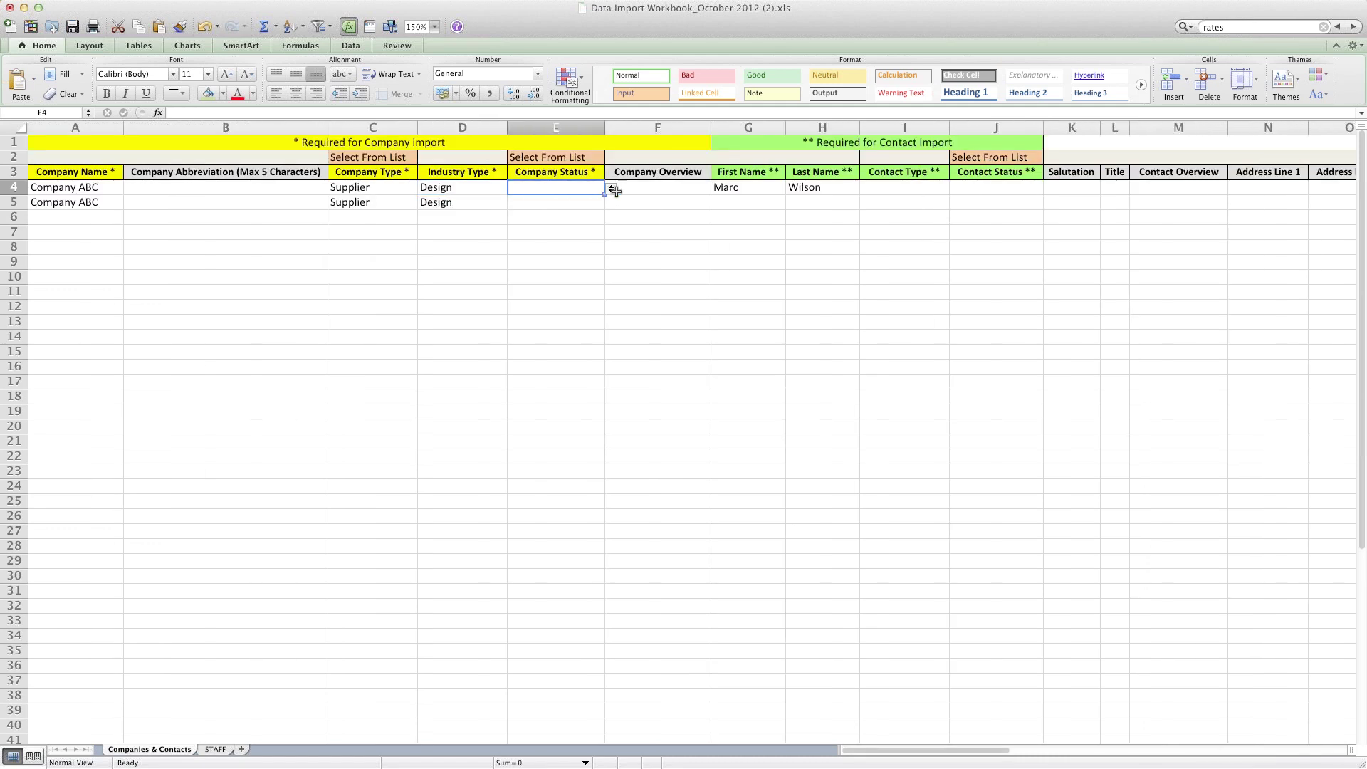
{"action": "left_click", "coordinate": [611, 189]}
{"action": "left_click", "coordinate": [543, 206]}
{"action": "left_click", "coordinate": [545, 205]}
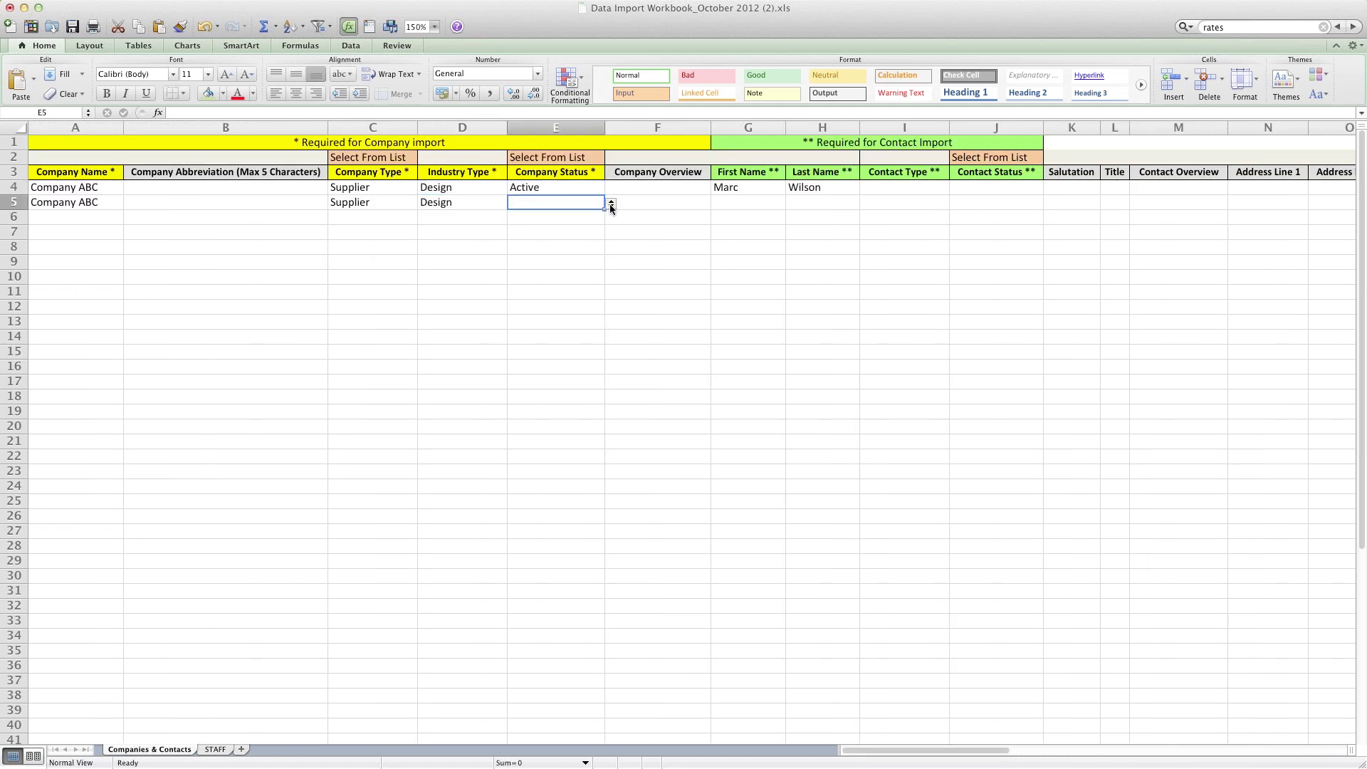
{"action": "left_click", "coordinate": [611, 205]}
{"action": "left_click", "coordinate": [554, 219]}
{"action": "left_click", "coordinate": [731, 203]}
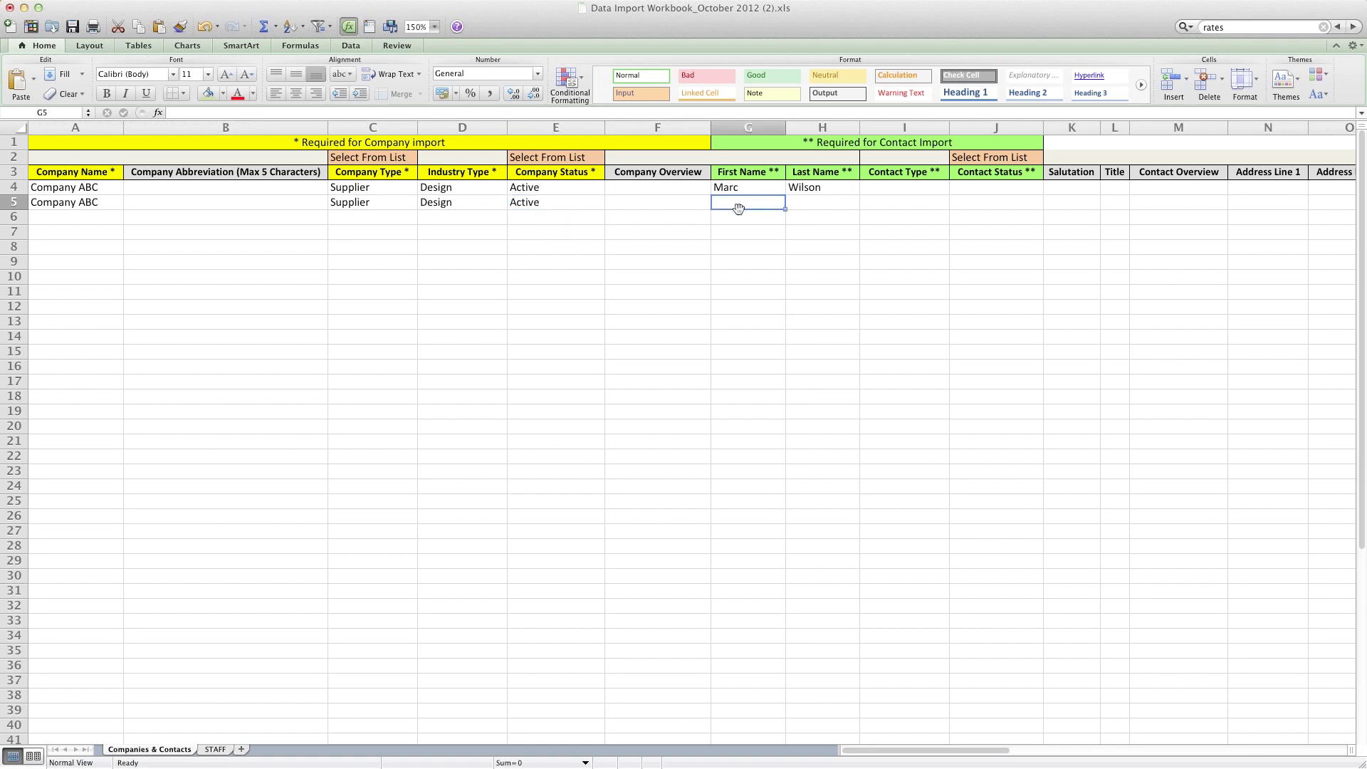
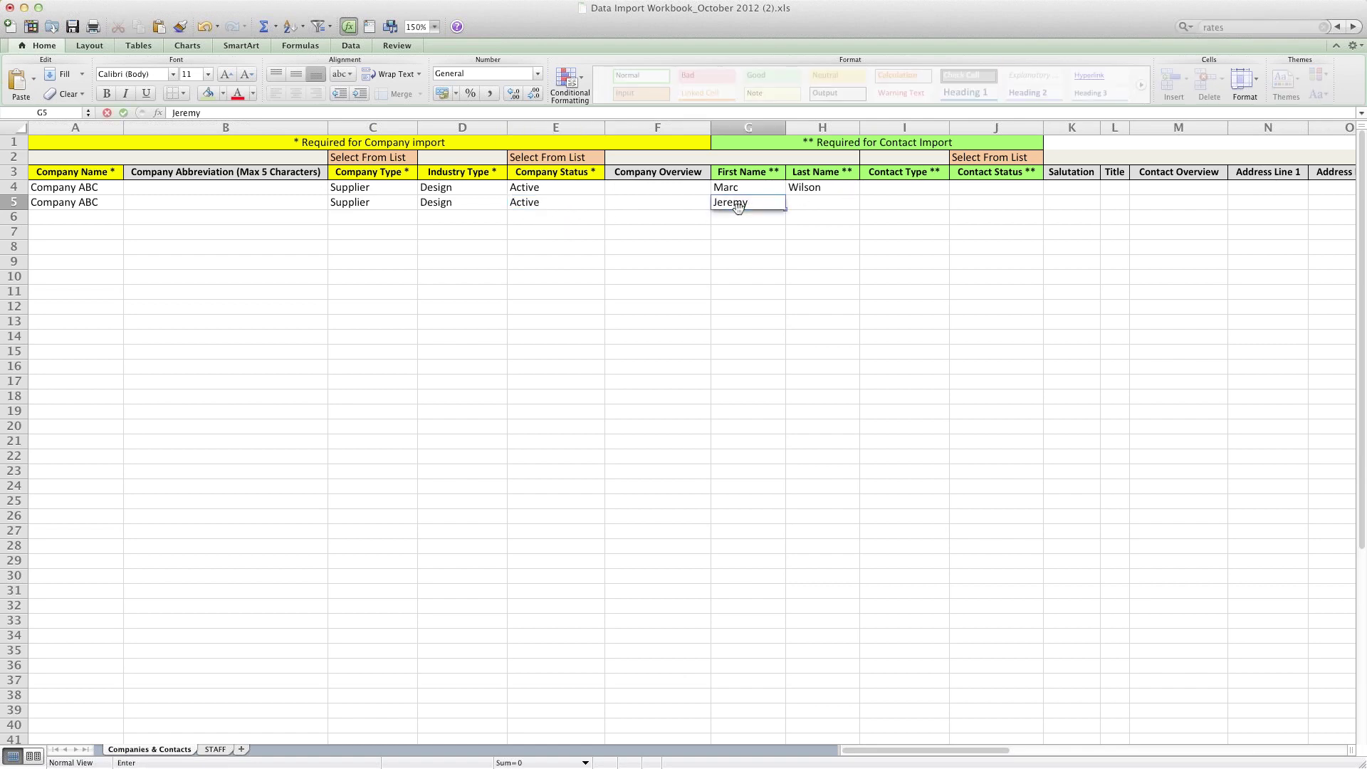
Step: Enter the second contact's first and last name in G5 and H5
{"action": "key", "text": "Tab"}
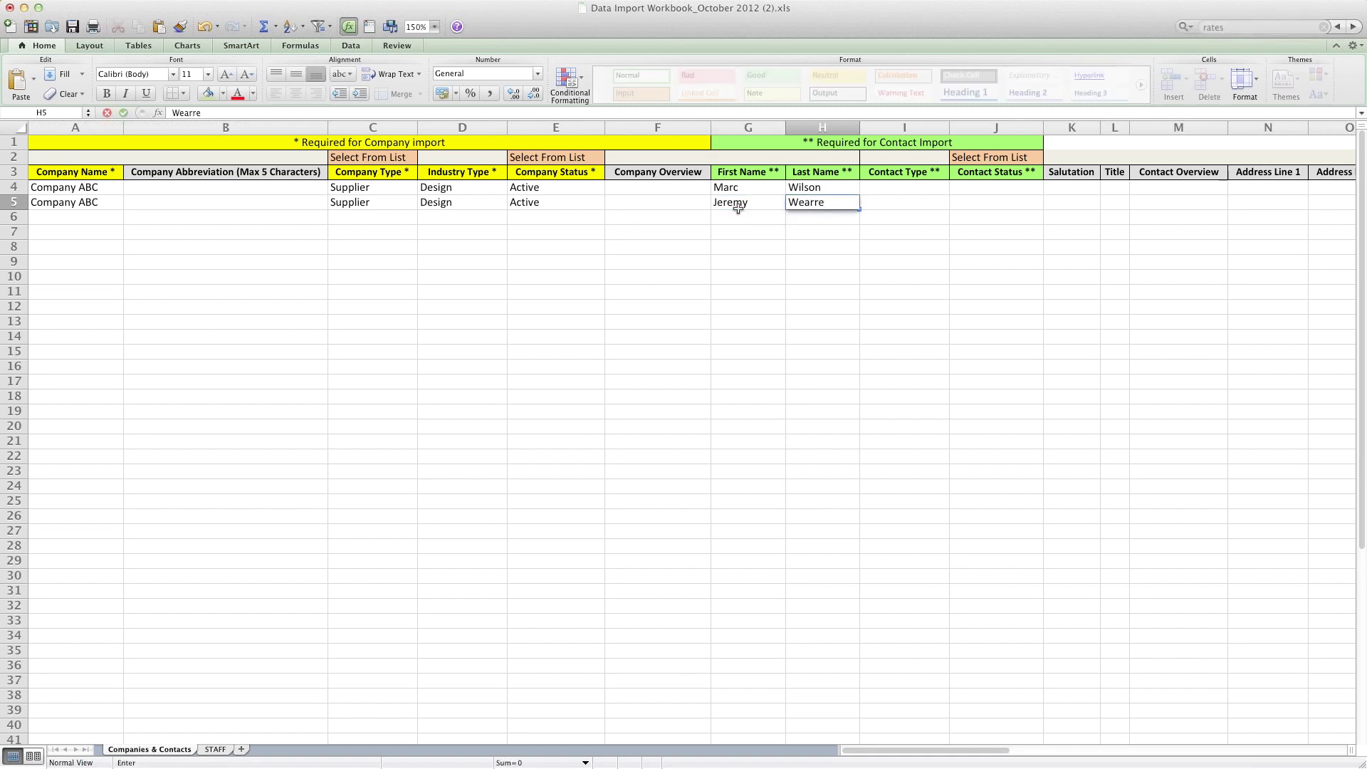
{"action": "key", "text": "BackSpace"}
{"action": "key", "text": "BackSpace"}
{"action": "key", "text": "Tab"}
{"action": "scroll", "coordinate": [738, 208], "scroll_direction": "right", "scroll_amount": 20}
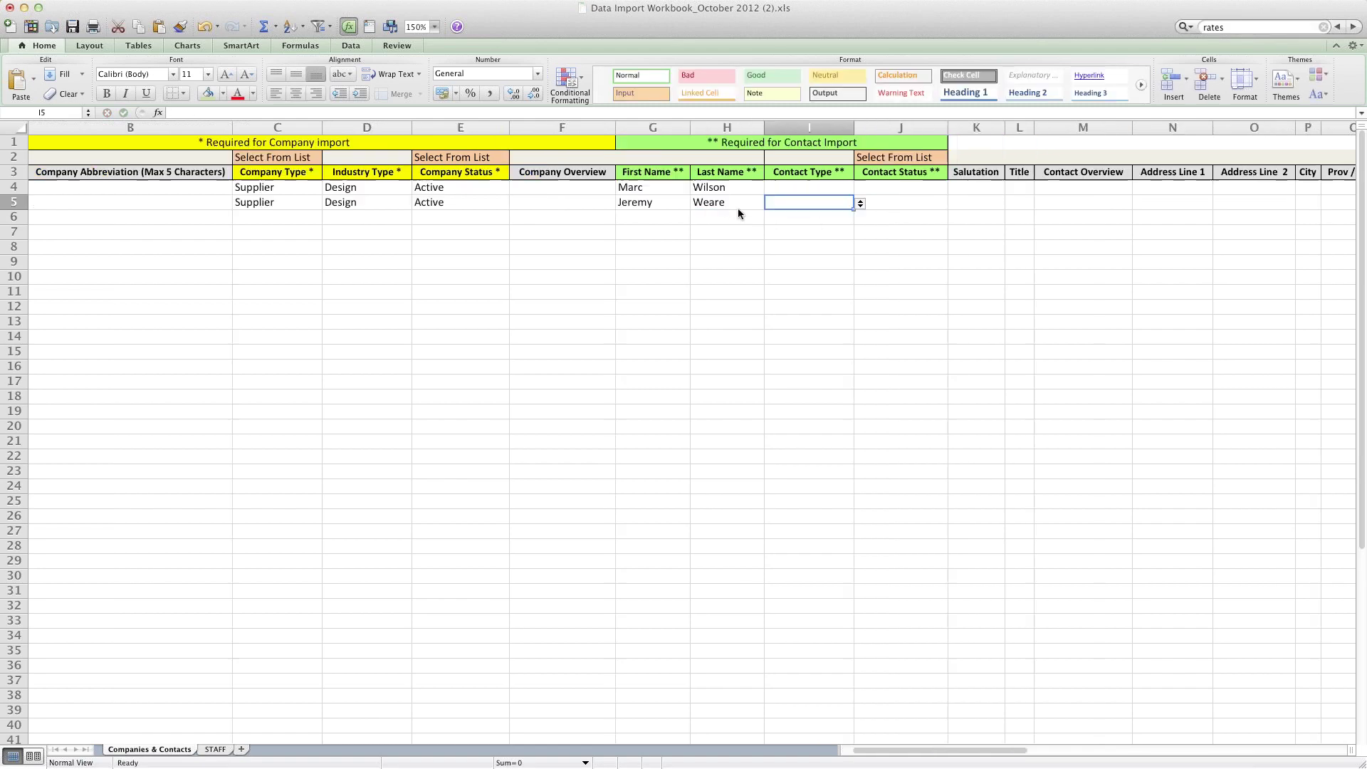
{"action": "scroll", "coordinate": [652, 211], "scroll_direction": "left", "scroll_amount": 20}
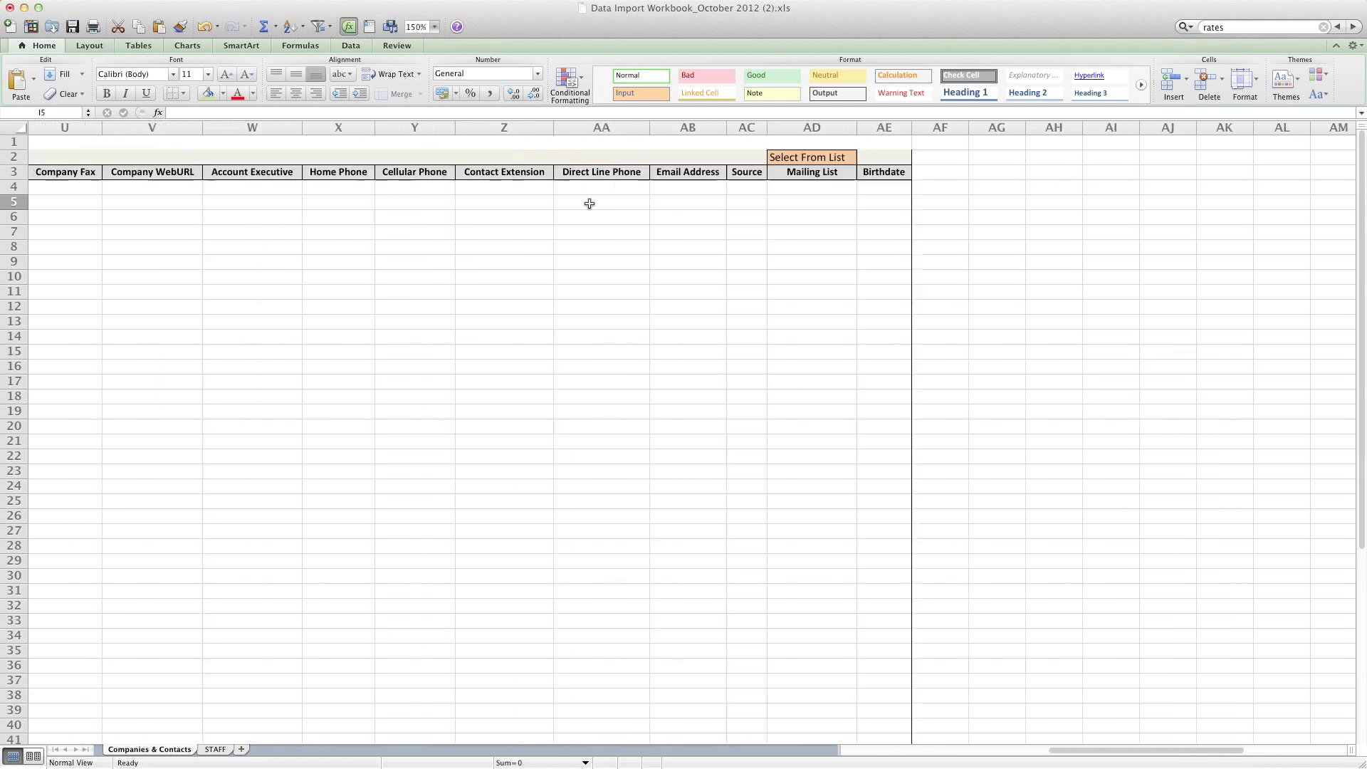
Step: Set Contact Type to Client for rows 5 and 4
{"action": "left_click", "coordinate": [956, 204]}
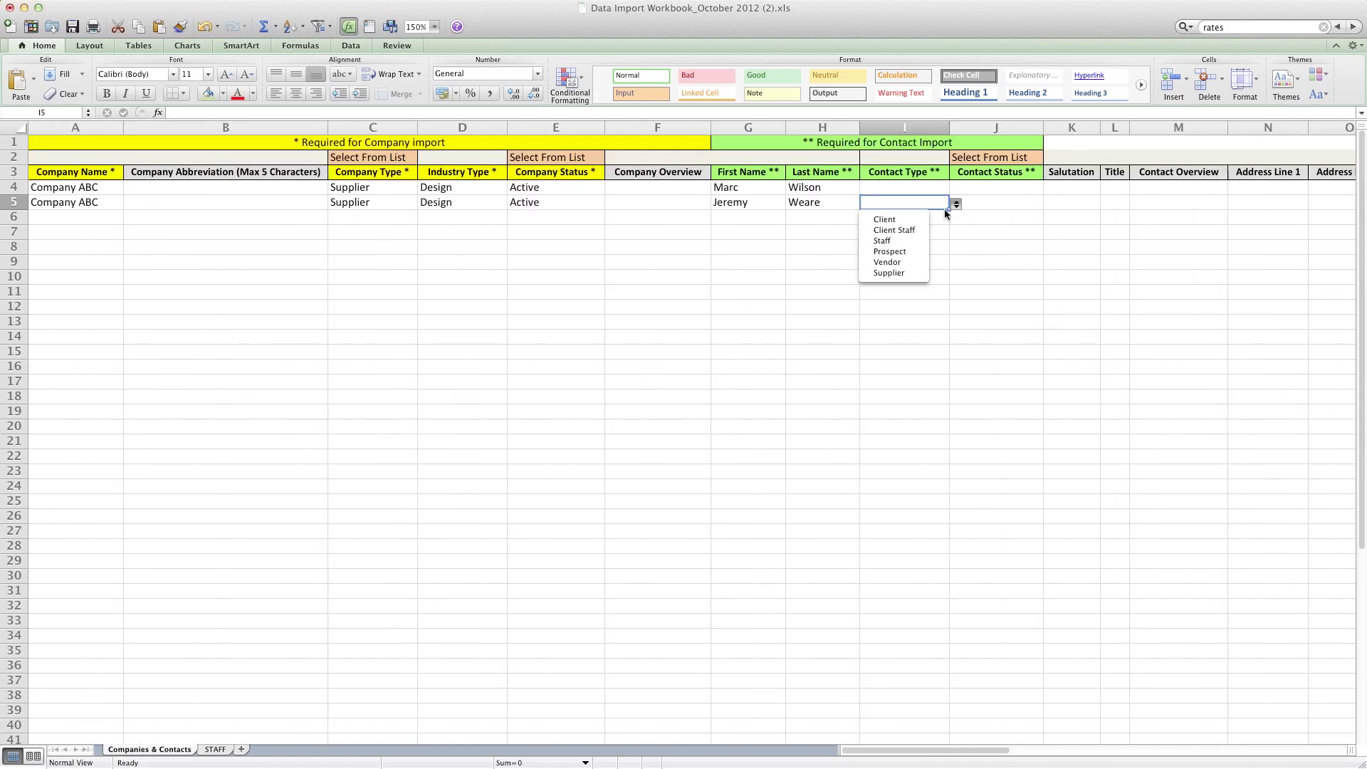
{"action": "left_click", "coordinate": [910, 221]}
{"action": "left_click", "coordinate": [926, 188]}
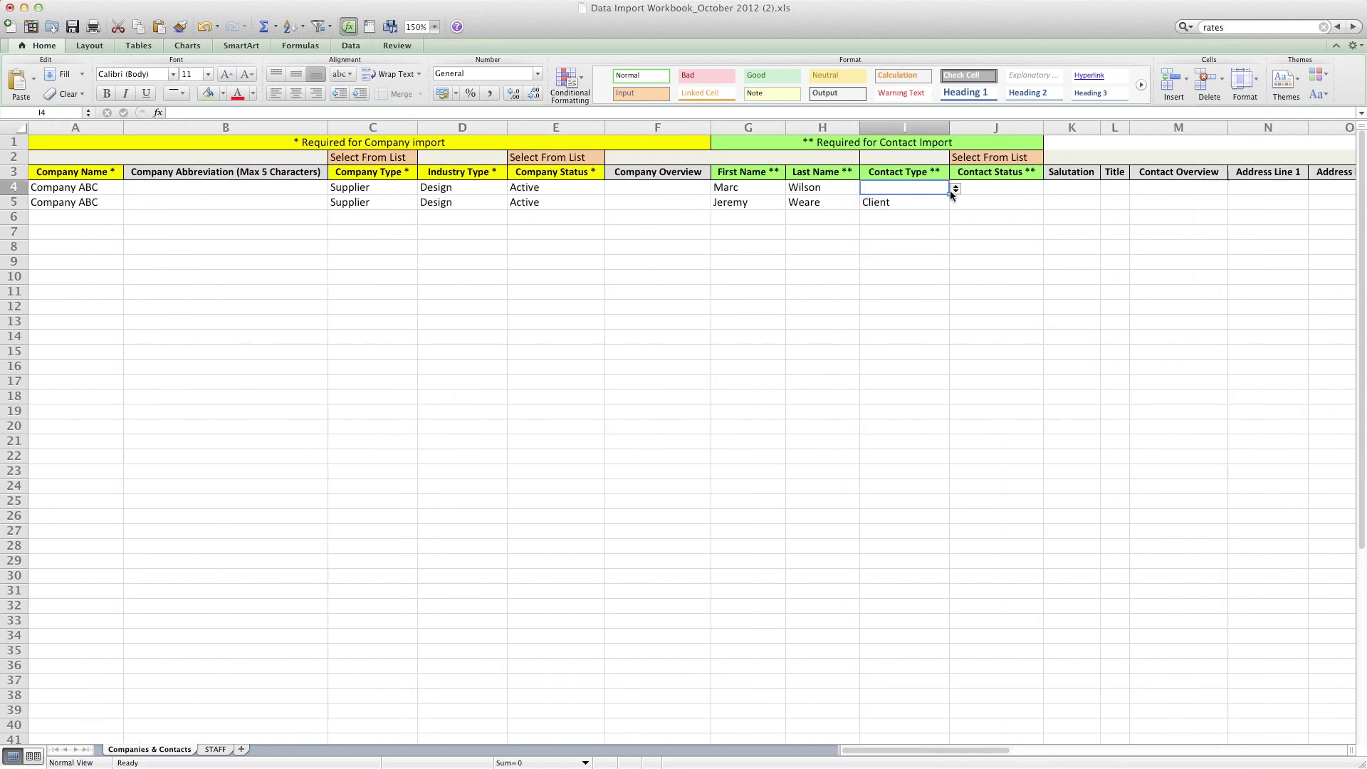
{"action": "left_click", "coordinate": [956, 189]}
{"action": "left_click", "coordinate": [911, 204]}
Step: Set Contact Status to Active for rows 4 and 5
{"action": "left_click", "coordinate": [977, 189]}
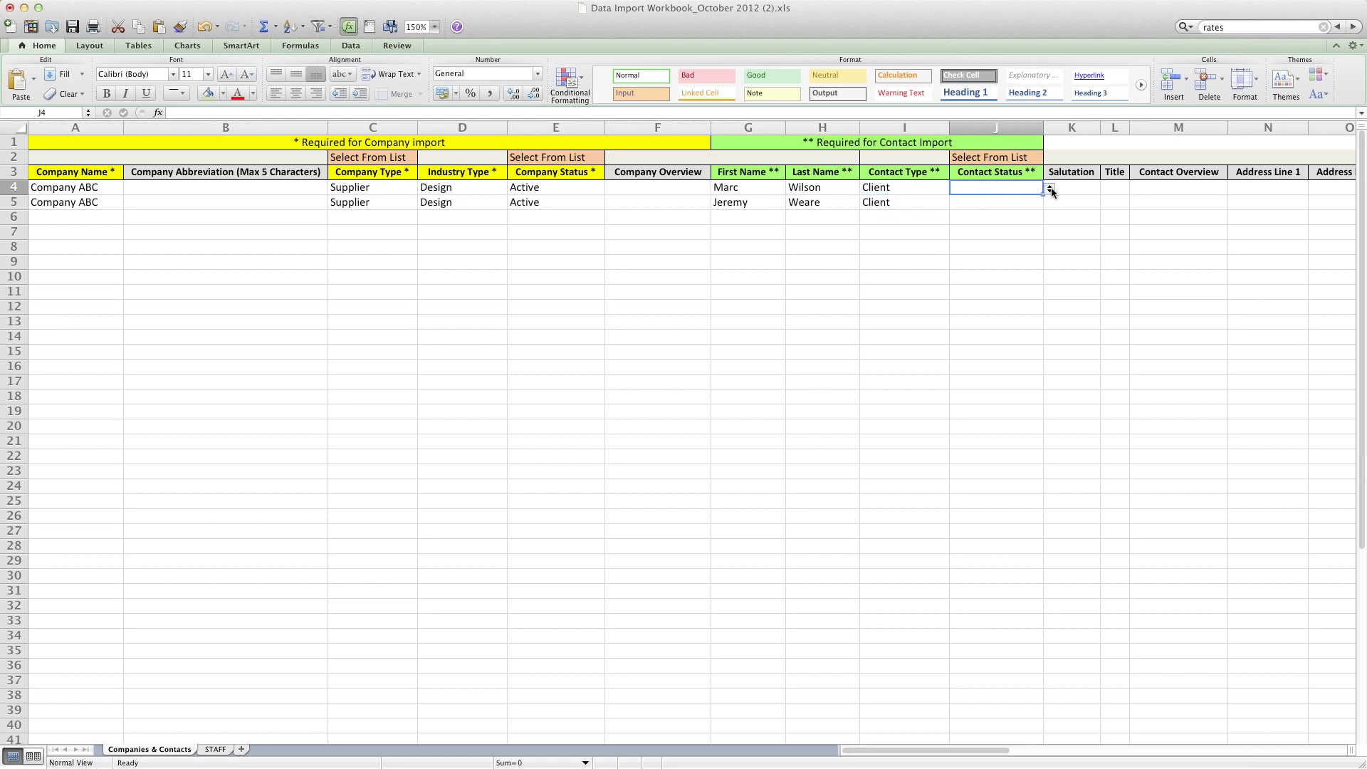
{"action": "left_click", "coordinate": [1051, 189]}
{"action": "left_click", "coordinate": [975, 204]}
{"action": "left_click", "coordinate": [1029, 203]}
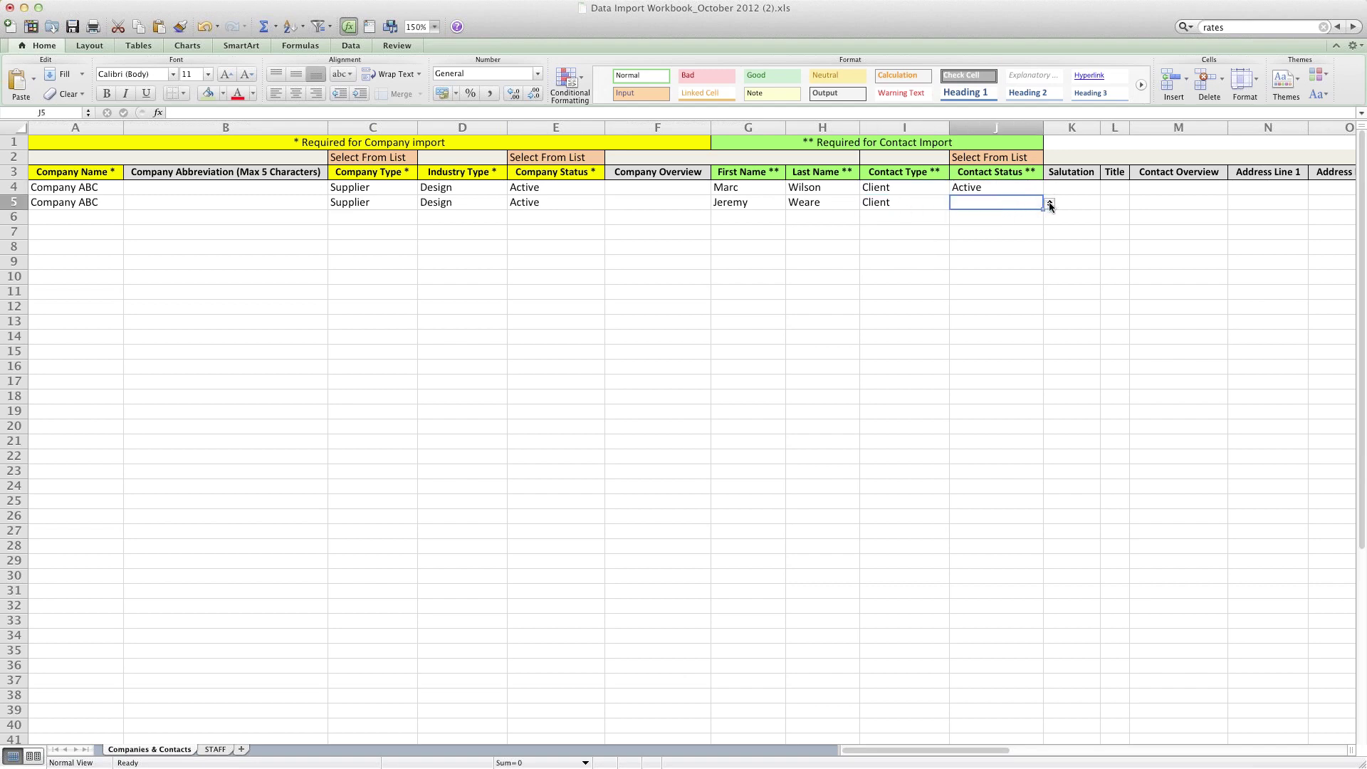
{"action": "left_click", "coordinate": [1051, 205]}
{"action": "left_click", "coordinate": [987, 219]}
Step: Check both contacts' first names in column G, then go to A6
{"action": "left_click", "coordinate": [746, 217]}
{"action": "left_click", "coordinate": [735, 234]}
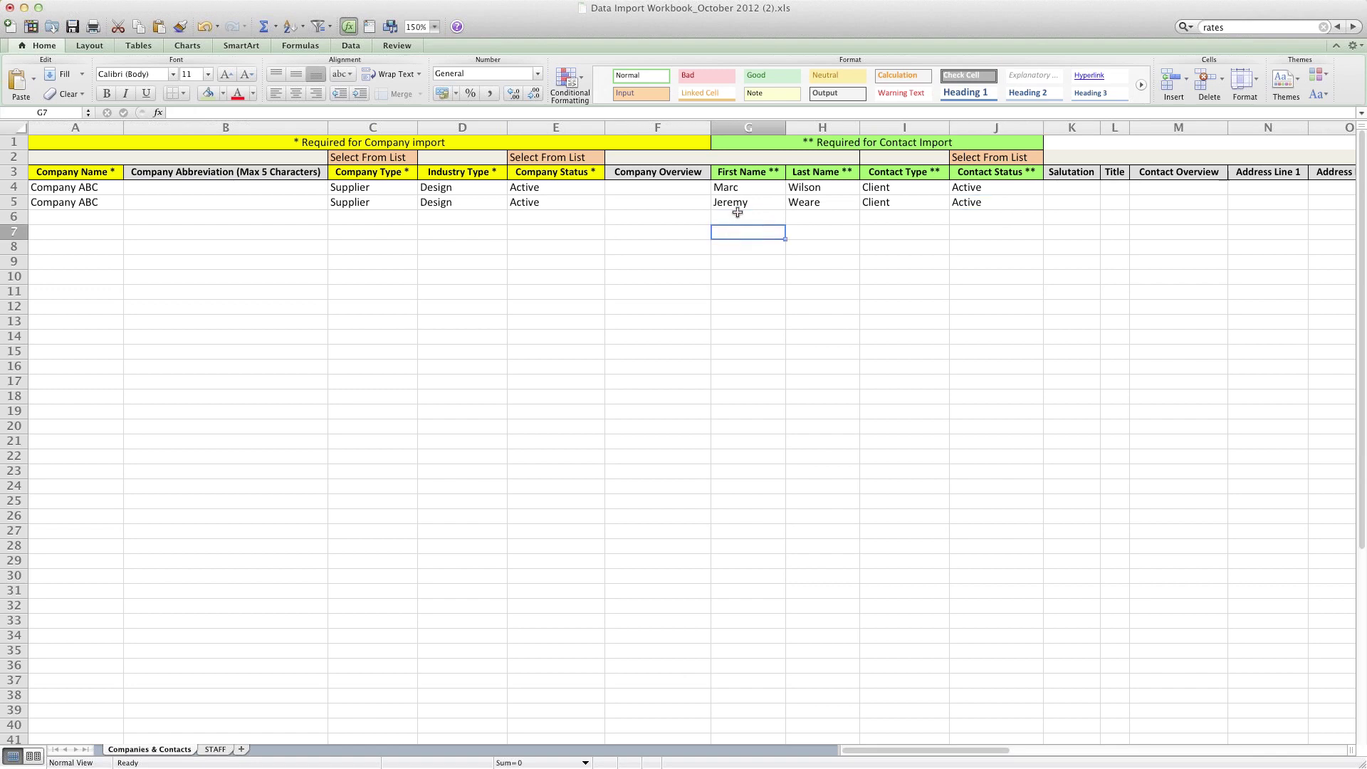
{"action": "left_click", "coordinate": [739, 201]}
{"action": "left_click", "coordinate": [739, 191]}
{"action": "left_click", "coordinate": [735, 203]}
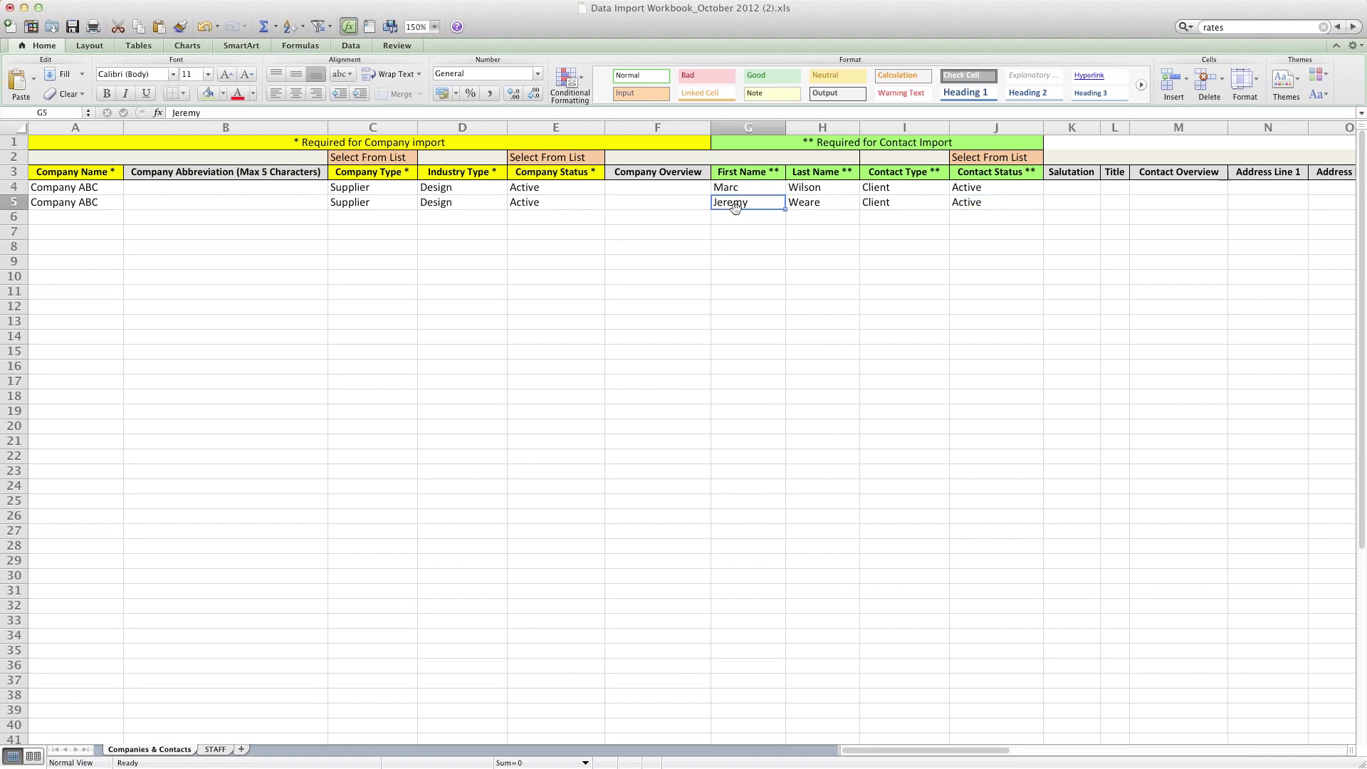
{"action": "left_click", "coordinate": [84, 218]}
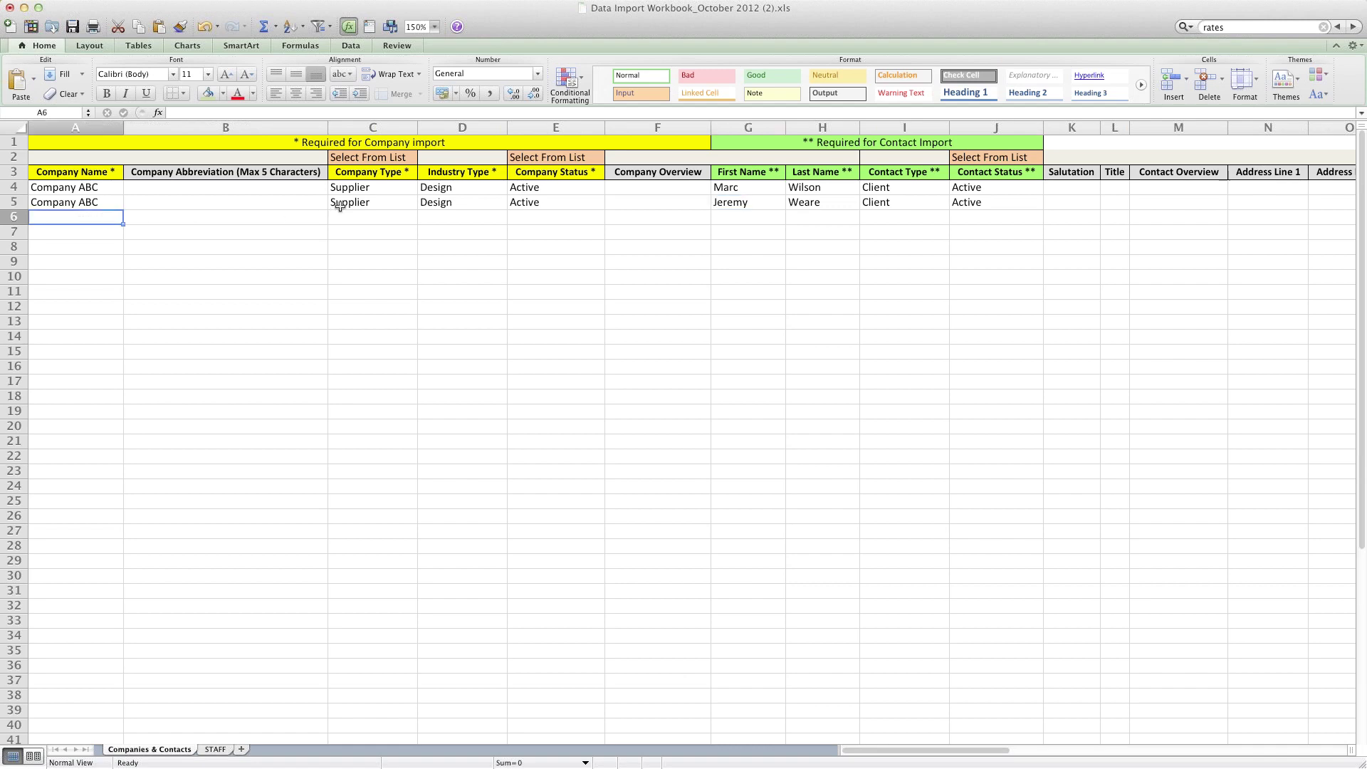
Step: Enter Company ABC Inc. as the new company name in A6
{"action": "left_click", "coordinate": [355, 203]}
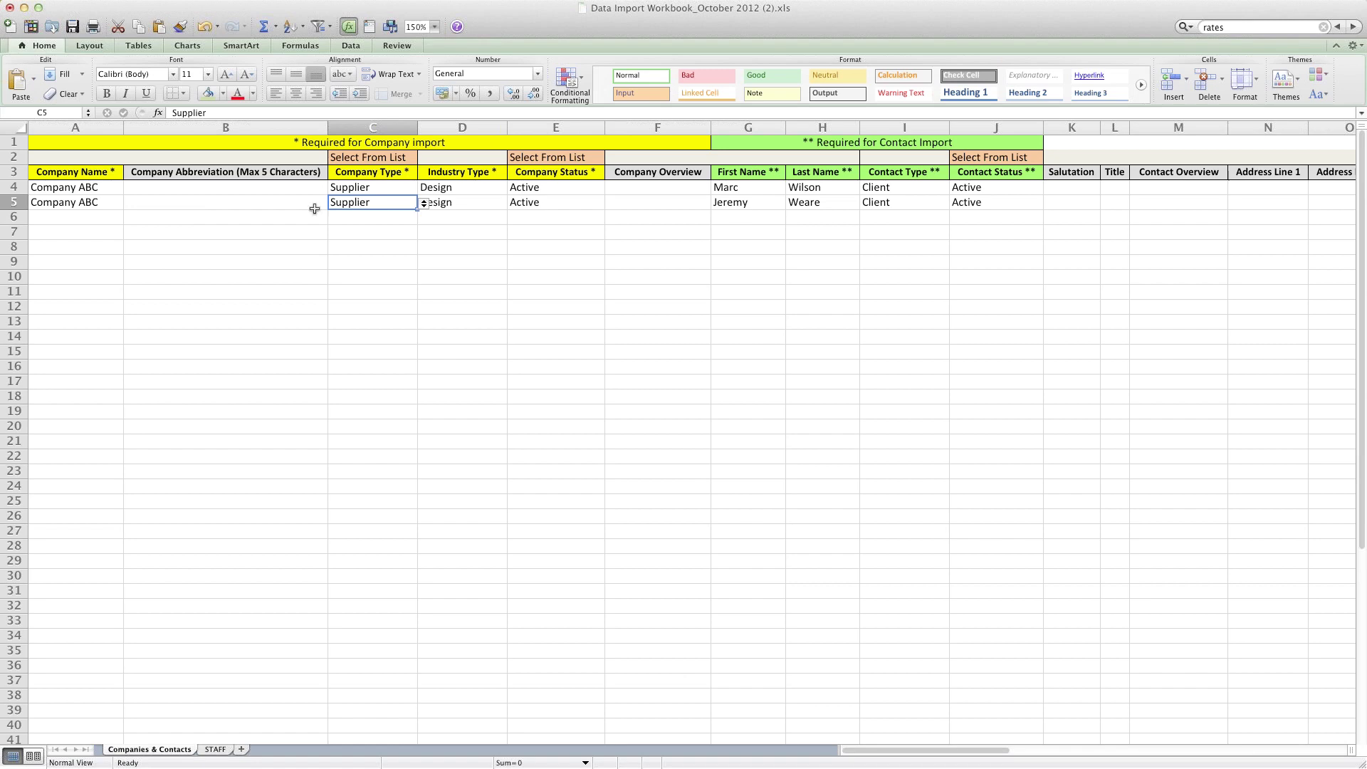
{"action": "left_click", "coordinate": [57, 218]}
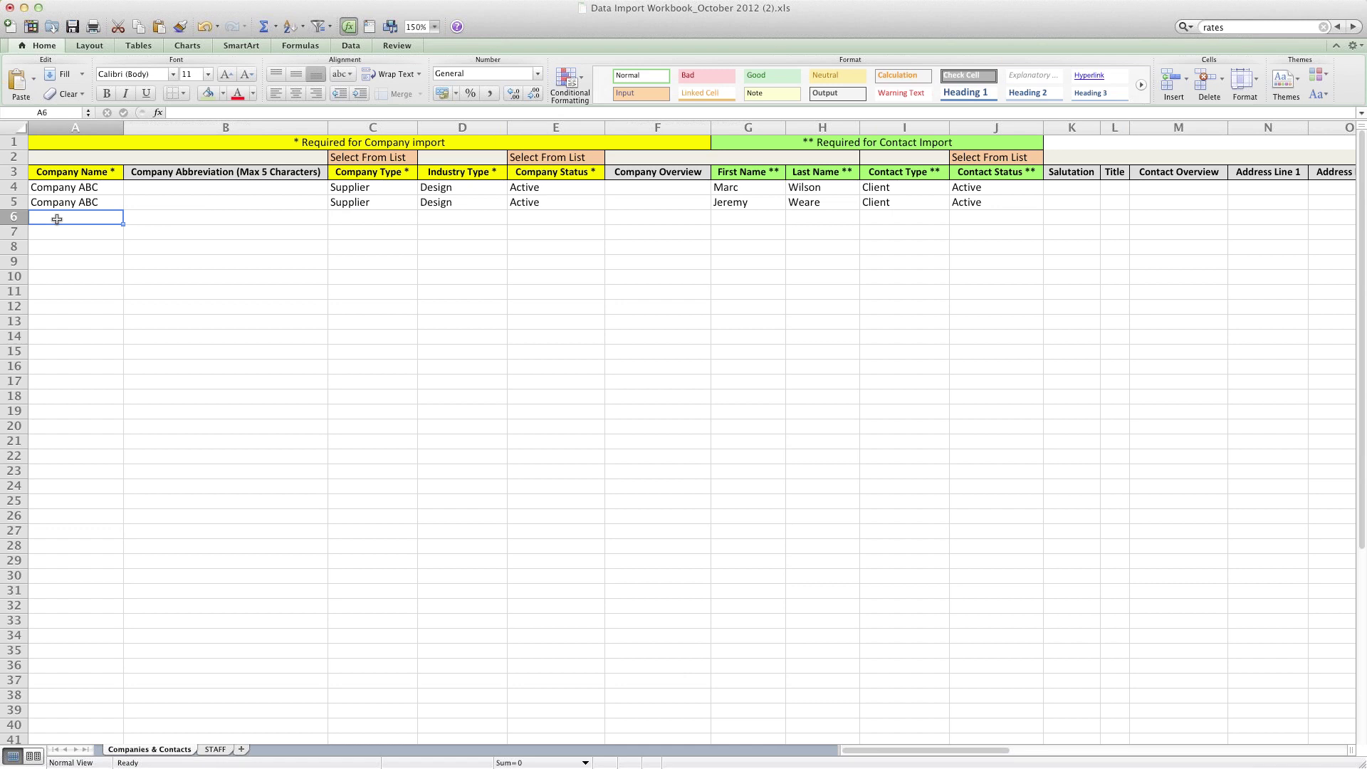
{"action": "type", "text": "Cop"}
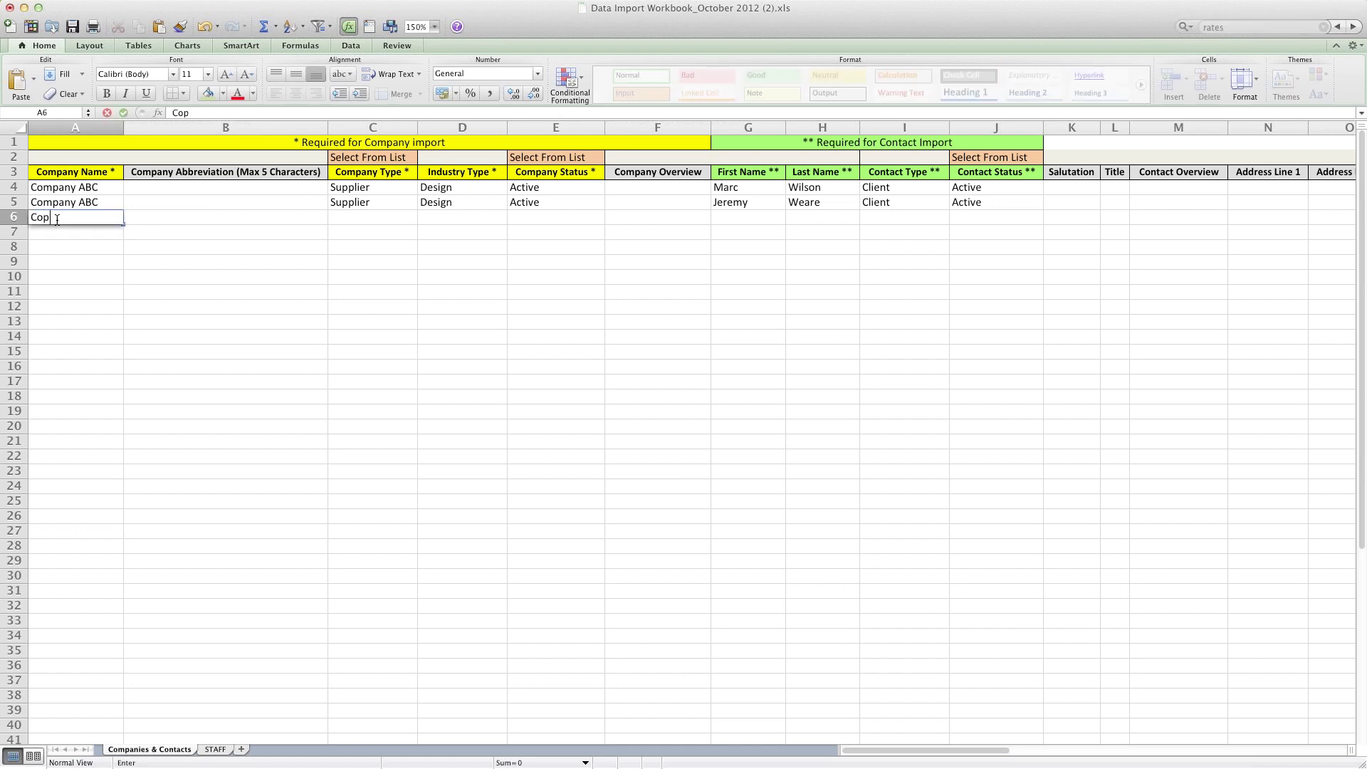
{"action": "key", "text": "BackSpace"}
{"action": "type", "text": "mpany "}
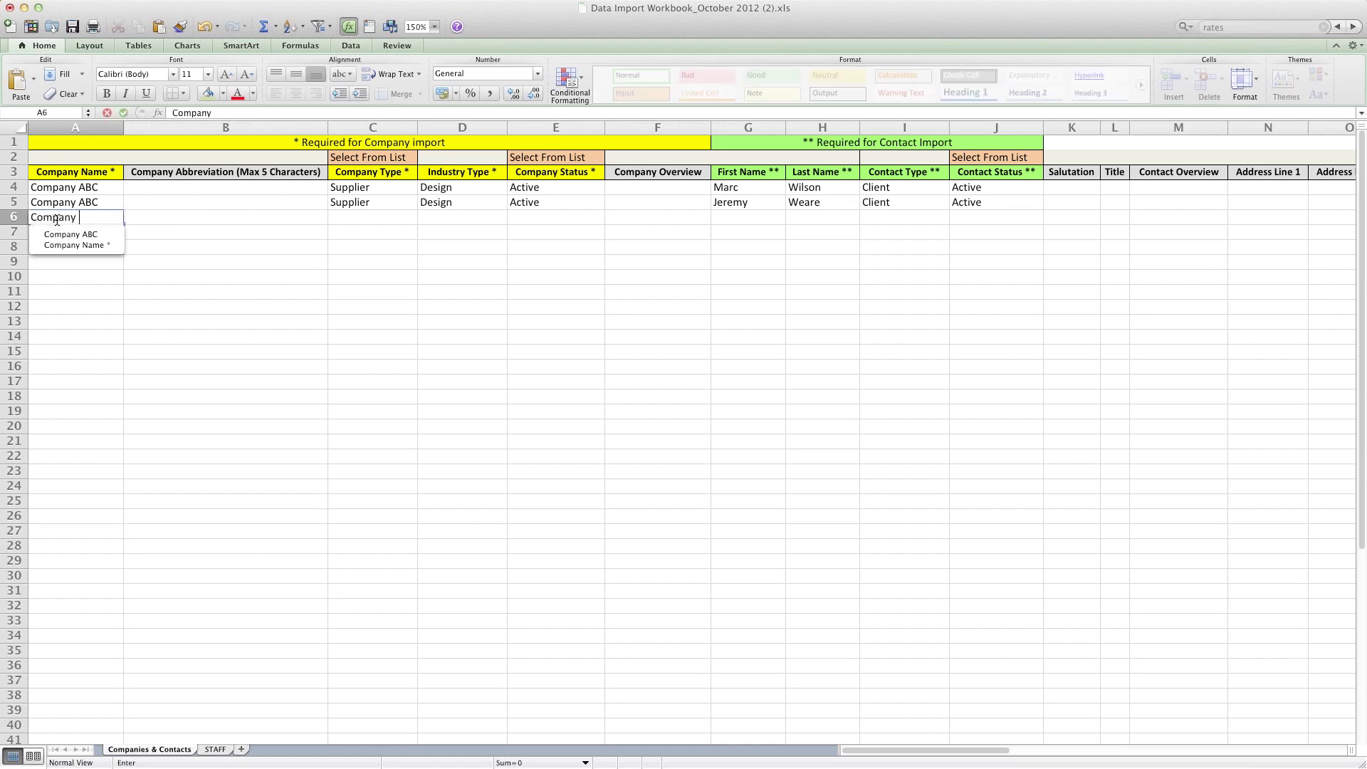
{"action": "type", "text": "ABC "}
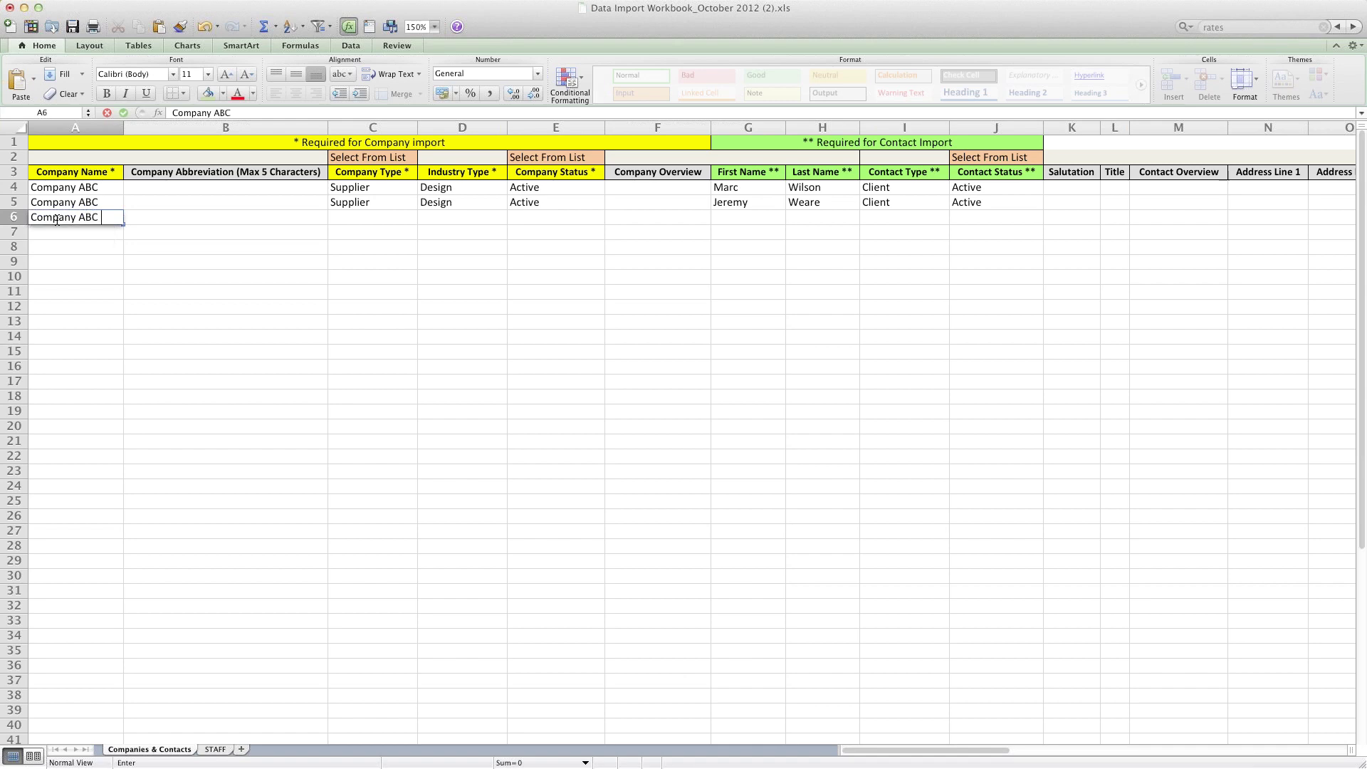
{"action": "type", "text": "Inc."}
{"action": "key", "text": "Tab"}
{"action": "key", "text": "Tab"}
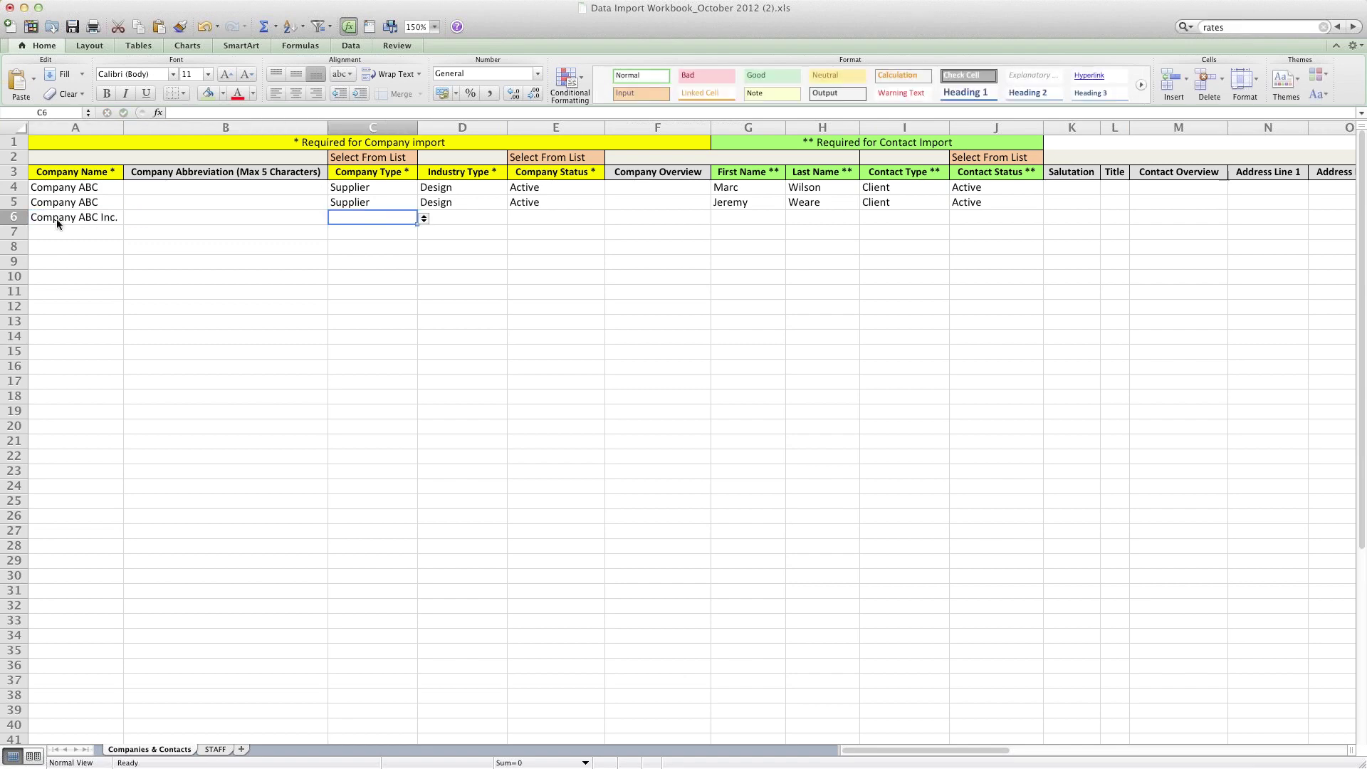
Step: Set row 6's Company Type to Client and Industry Type to Design
{"action": "left_click", "coordinate": [424, 219]}
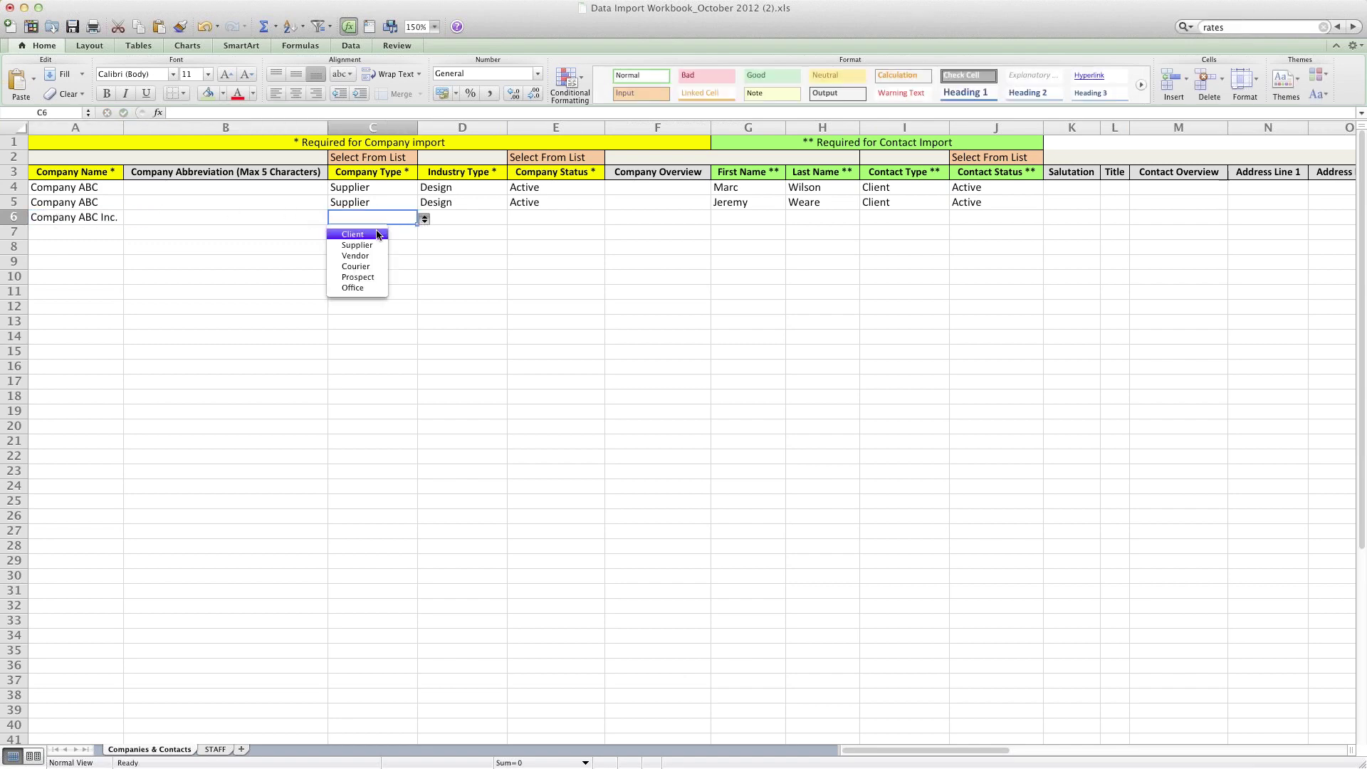
{"action": "left_click", "coordinate": [349, 234]}
{"action": "key", "text": "Tab"}
{"action": "key", "text": "Tab"}
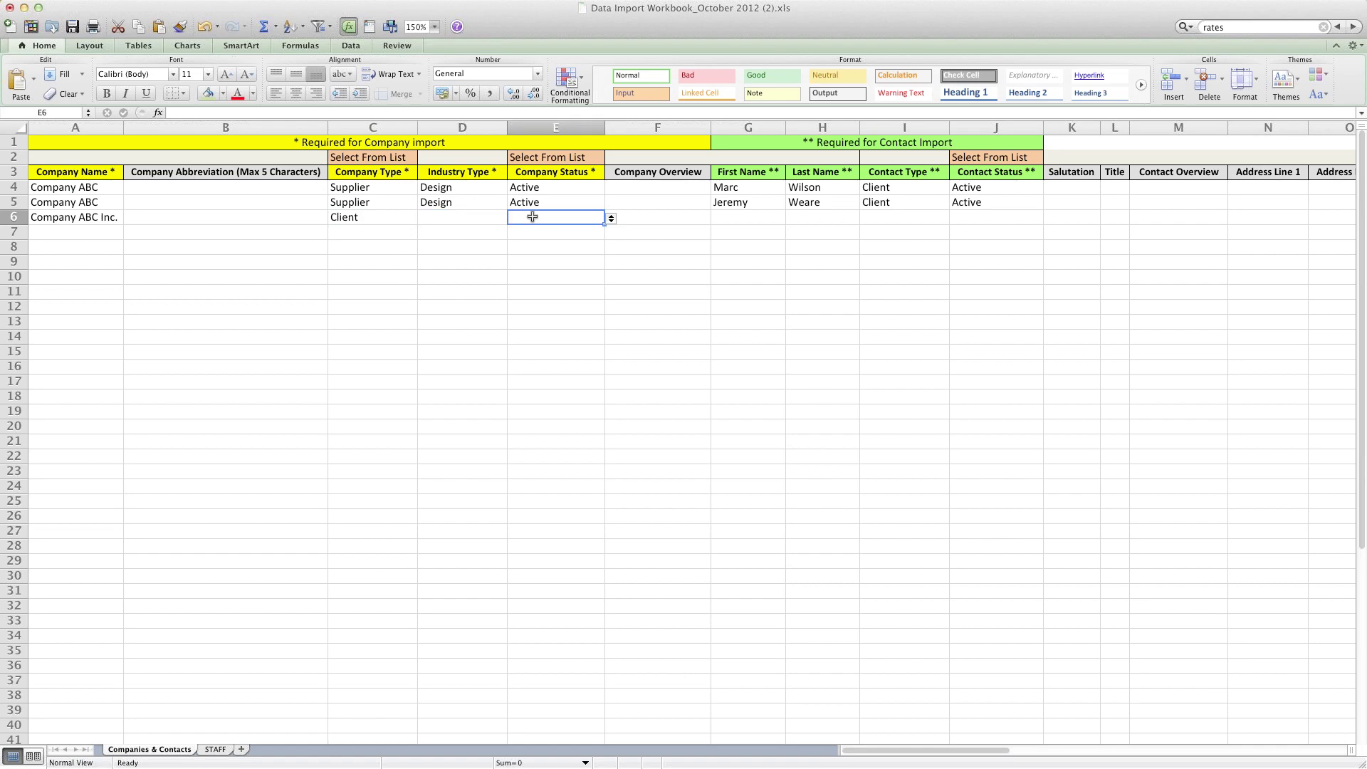
{"action": "left_click", "coordinate": [480, 218]}
{"action": "type", "text": "Design"}
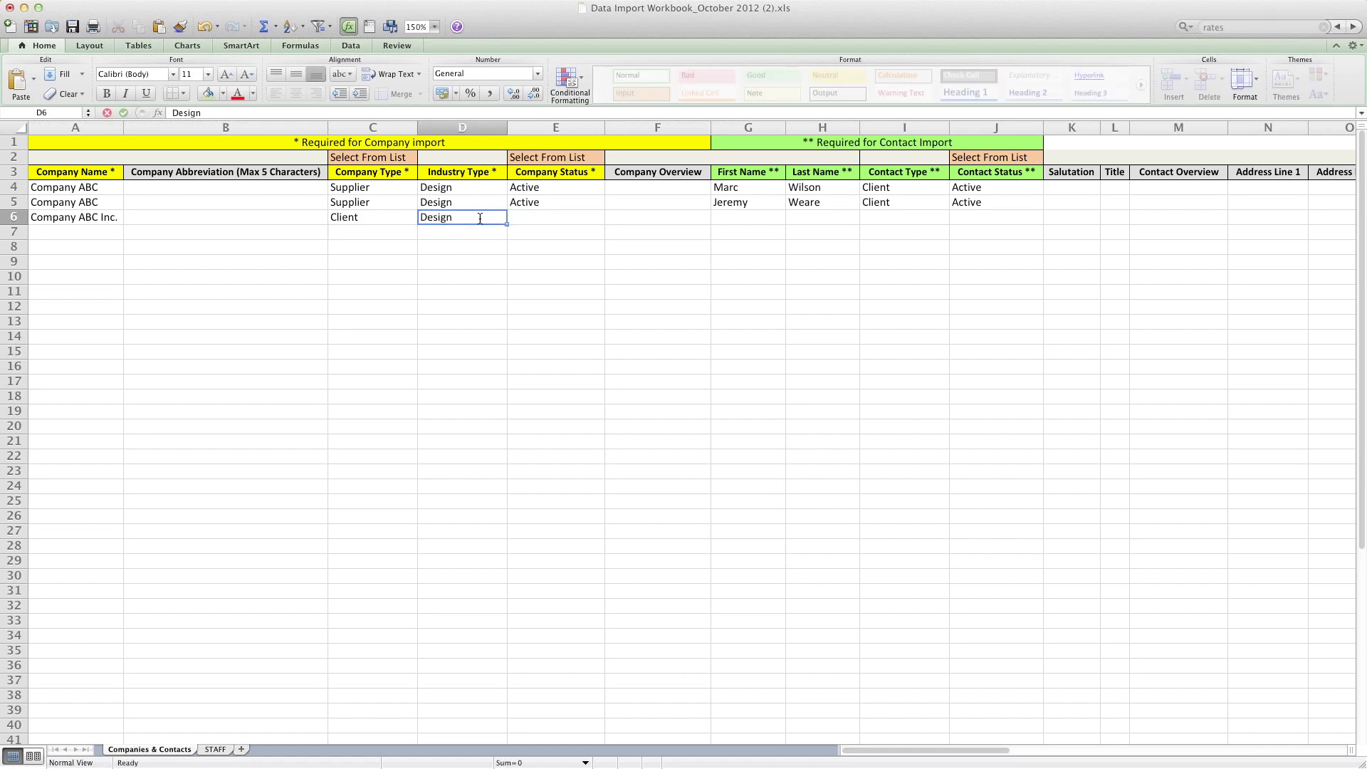
{"action": "key", "text": "Tab"}
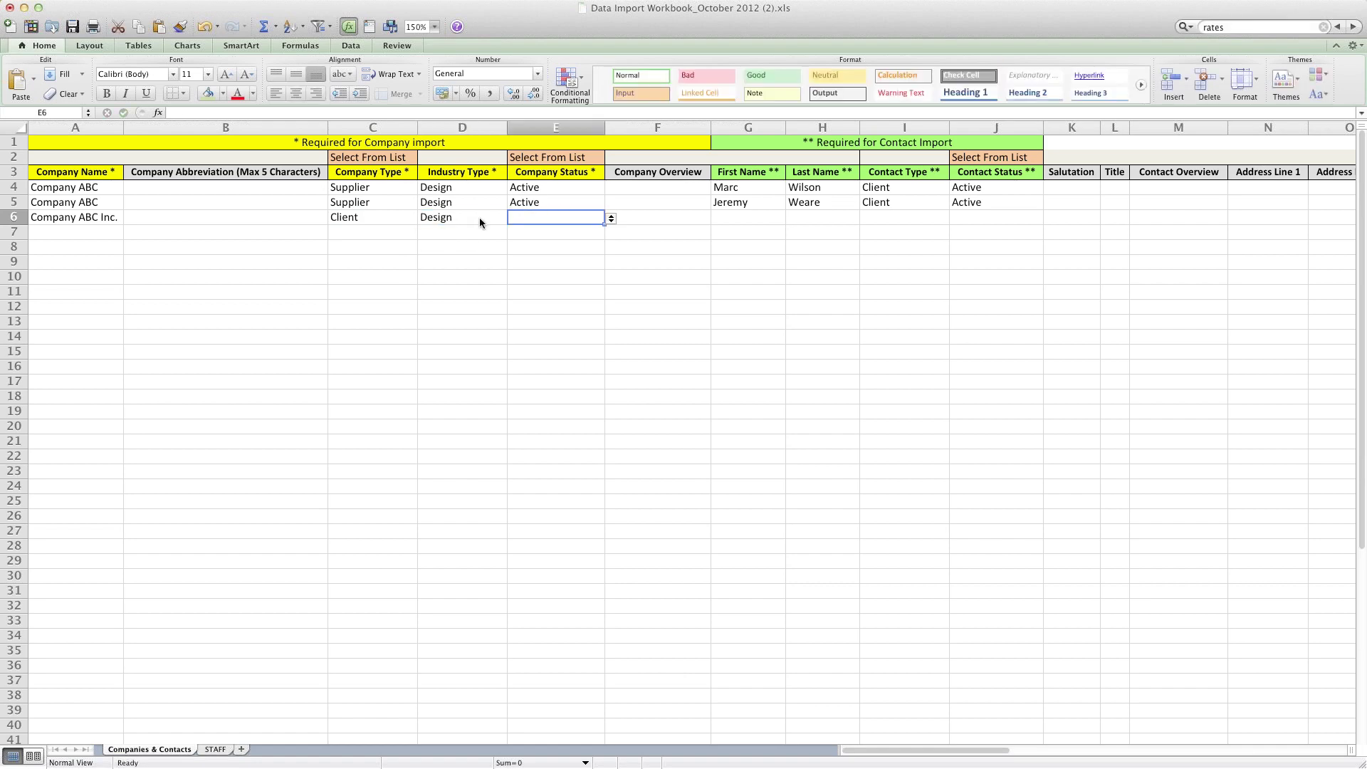
Step: Set row 6's Company Status to Active and move to its contact cells
{"action": "left_click", "coordinate": [612, 220]}
{"action": "left_click", "coordinate": [559, 237]}
{"action": "left_click", "coordinate": [763, 216]}
{"action": "left_click", "coordinate": [831, 221]}
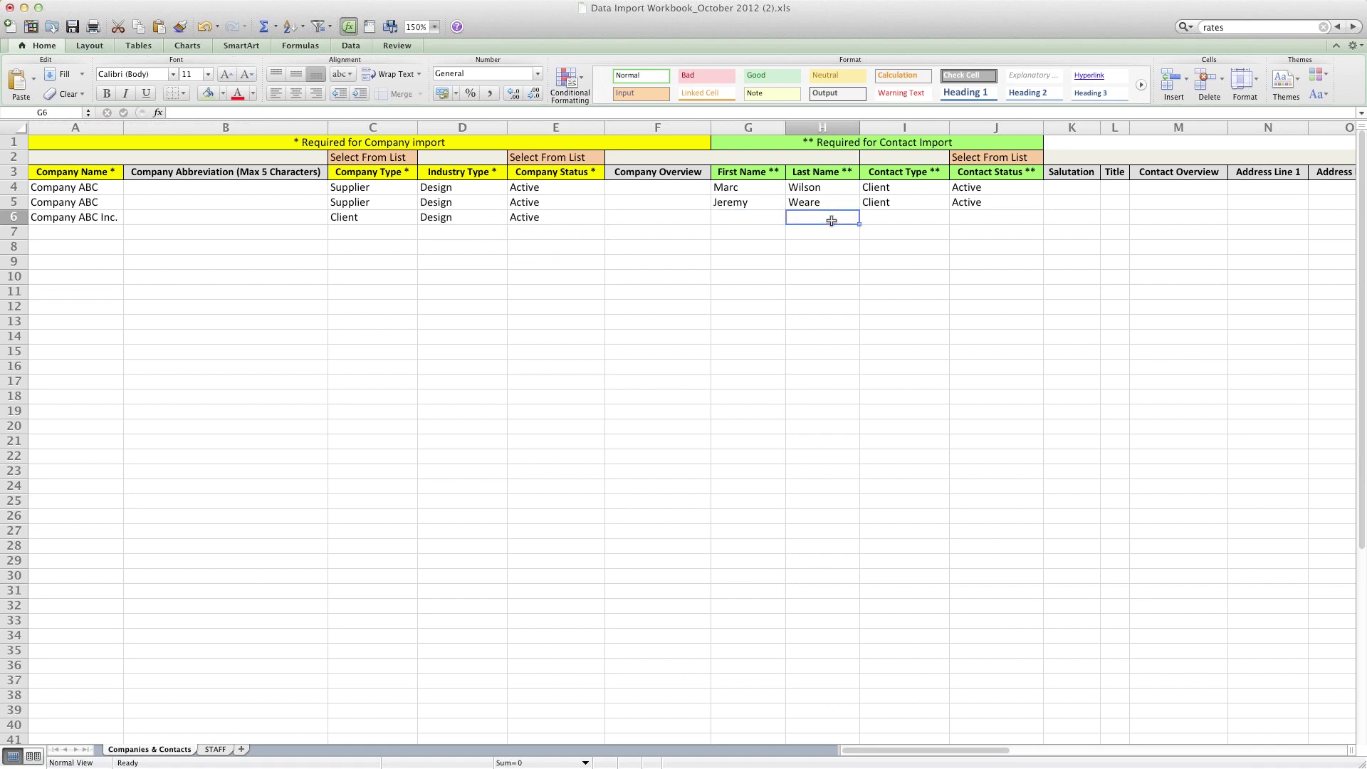
{"action": "left_click", "coordinate": [895, 218]}
{"action": "left_click", "coordinate": [756, 221]}
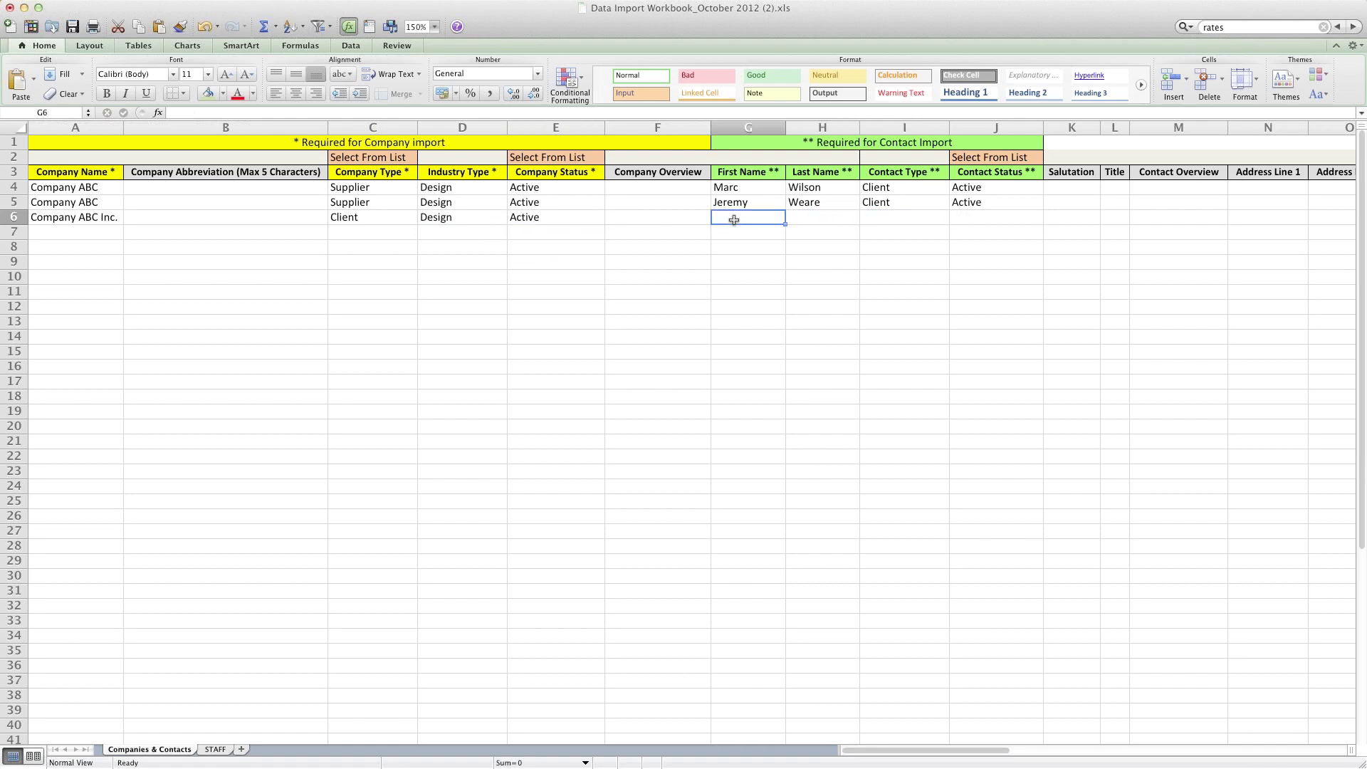
{"action": "left_click", "coordinate": [62, 219]}
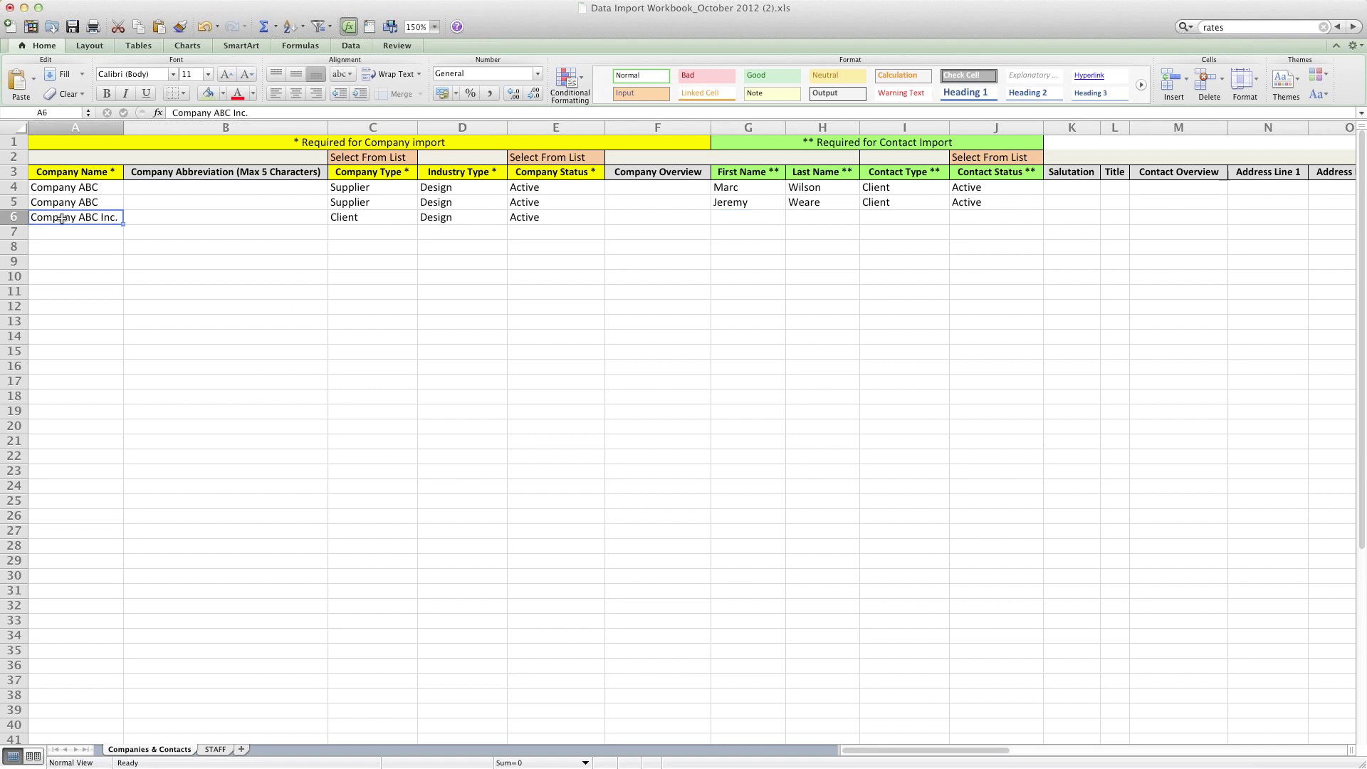
{"action": "left_click", "coordinate": [62, 204]}
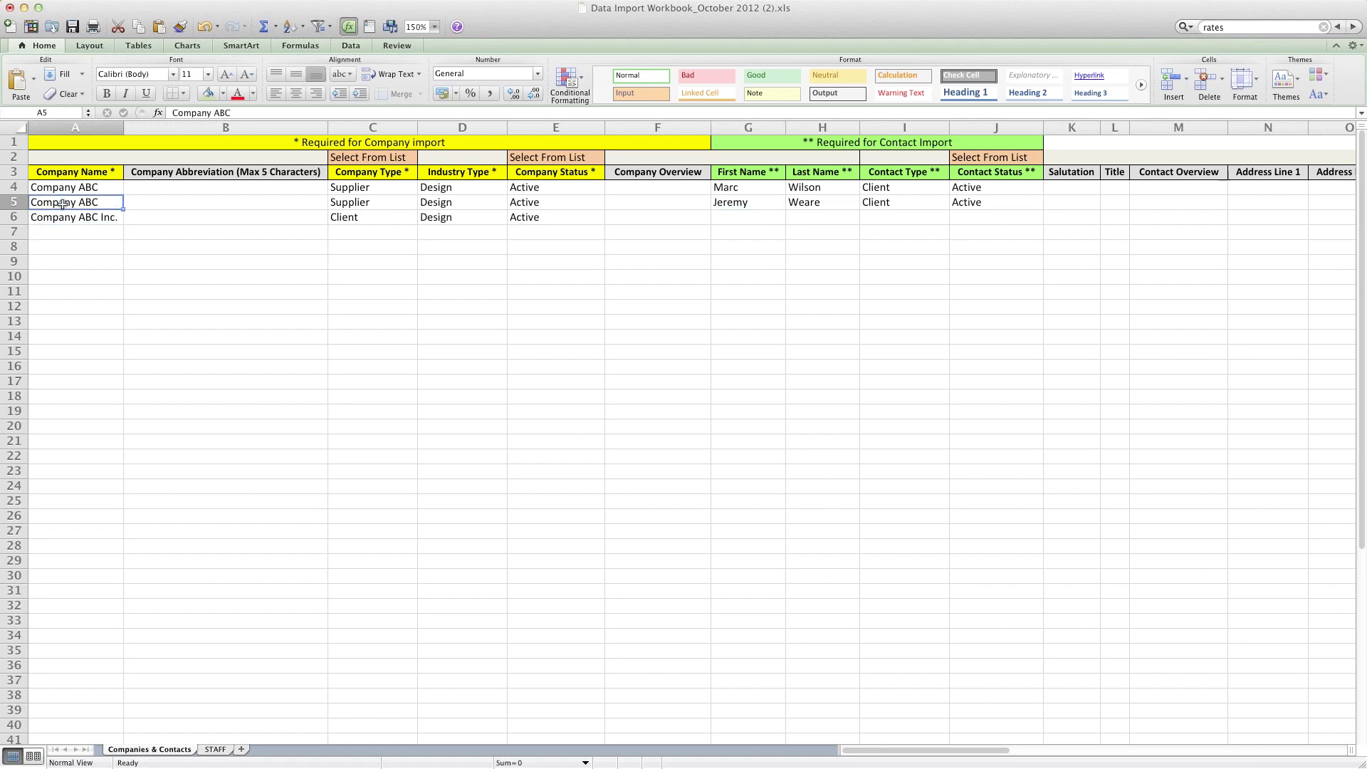
{"action": "left_click", "coordinate": [60, 219]}
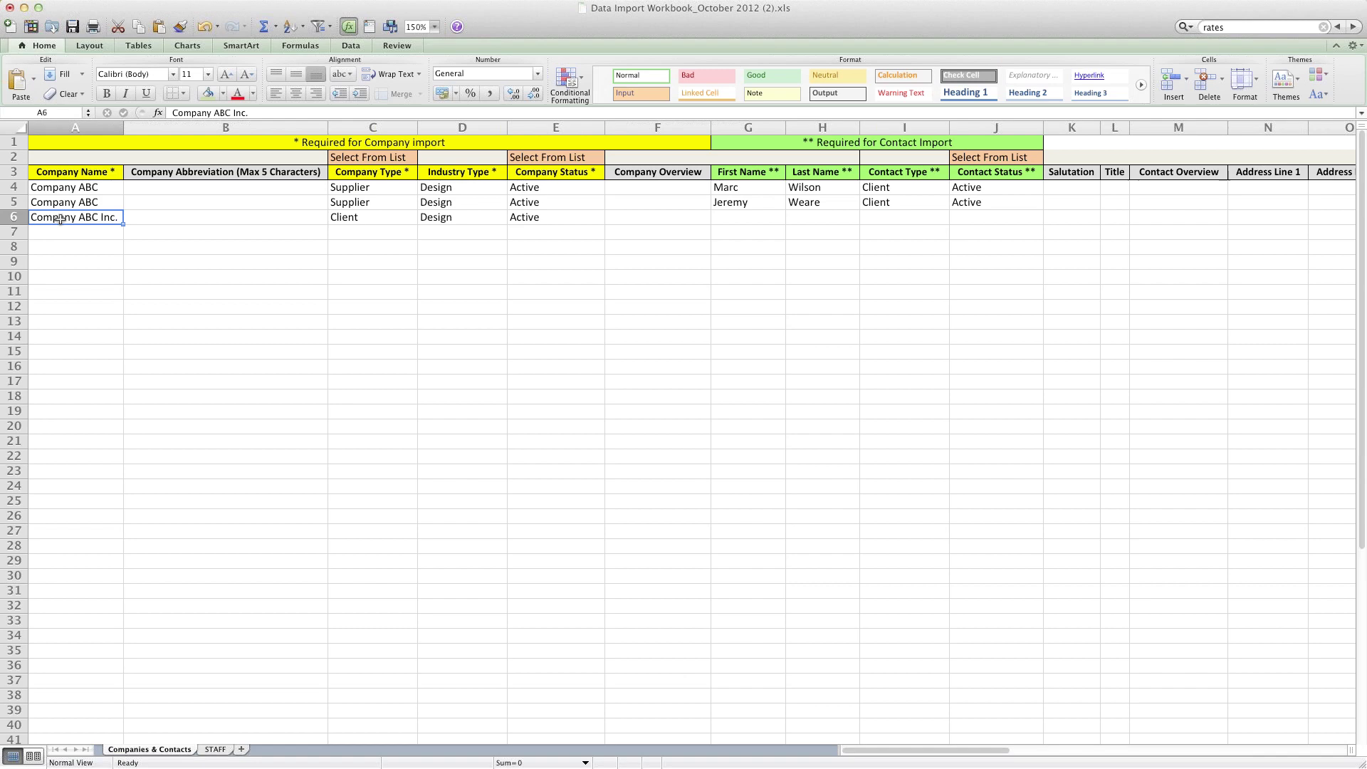
{"action": "left_click", "coordinate": [63, 202]}
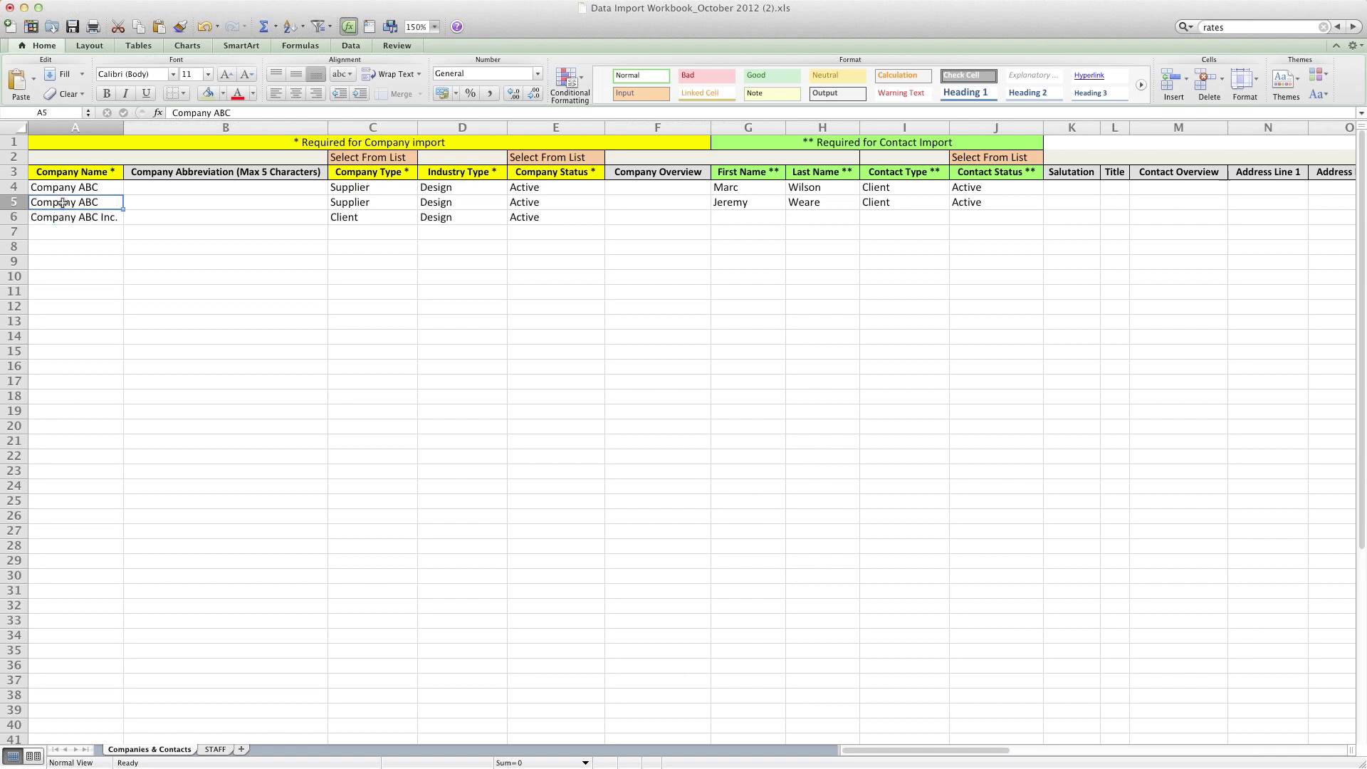
{"action": "left_click", "coordinate": [61, 232]}
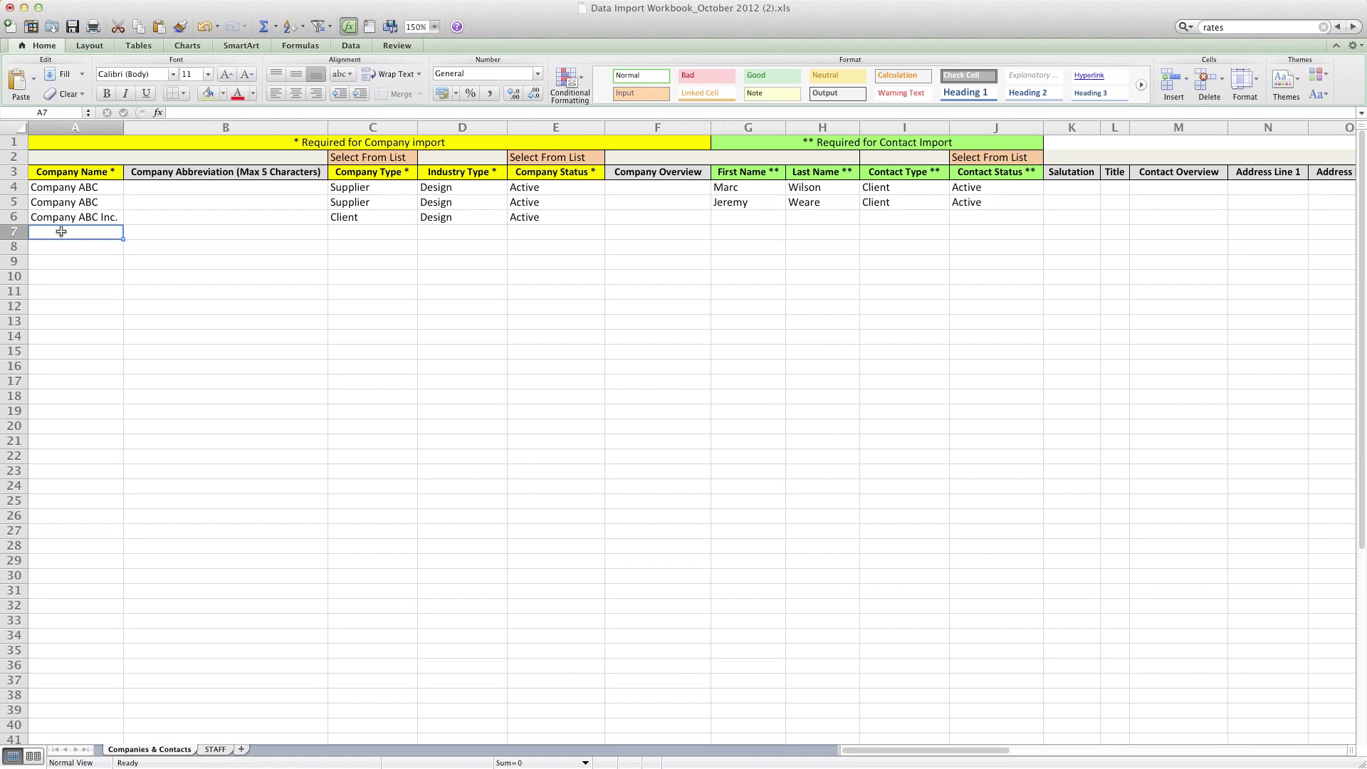
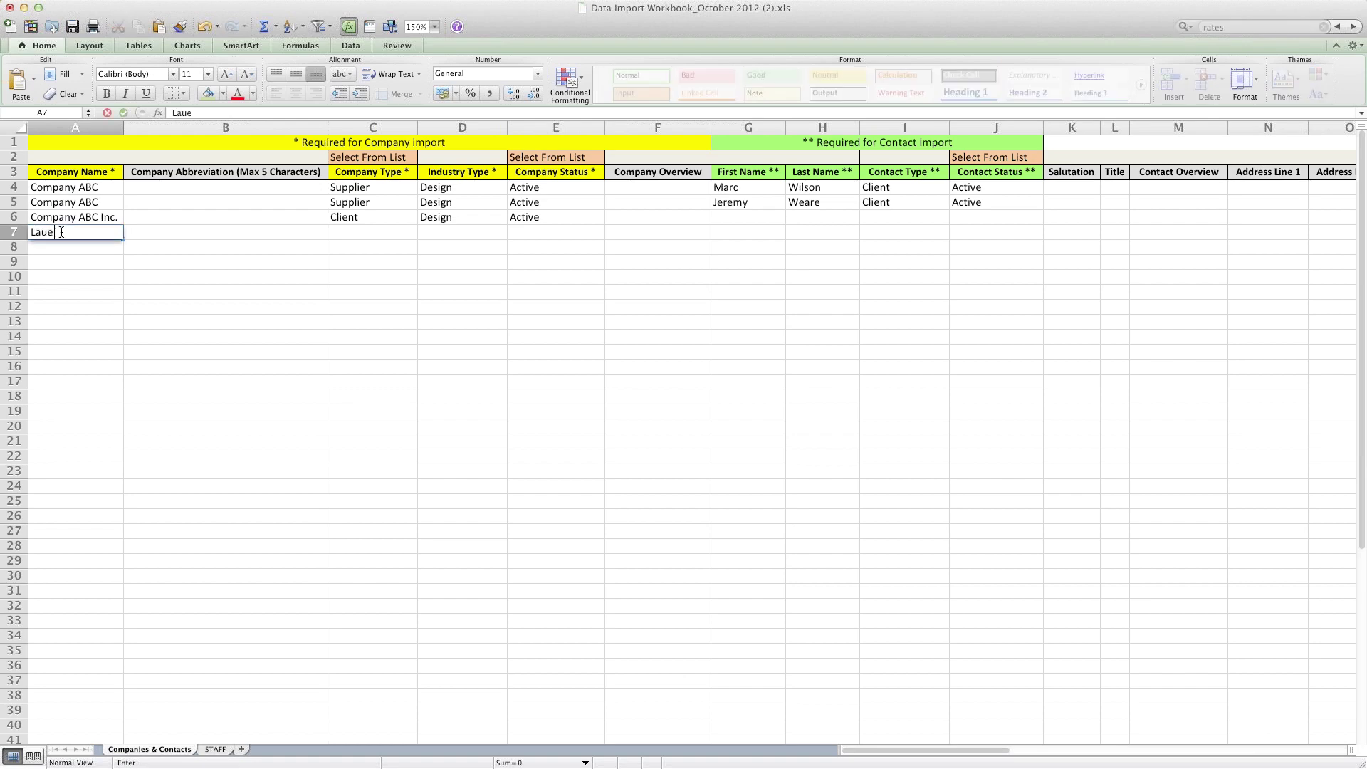
Step: Enter the freelancer's own company name in row 7
{"action": "key", "text": "Tab"}
{"action": "key", "text": "Tab"}
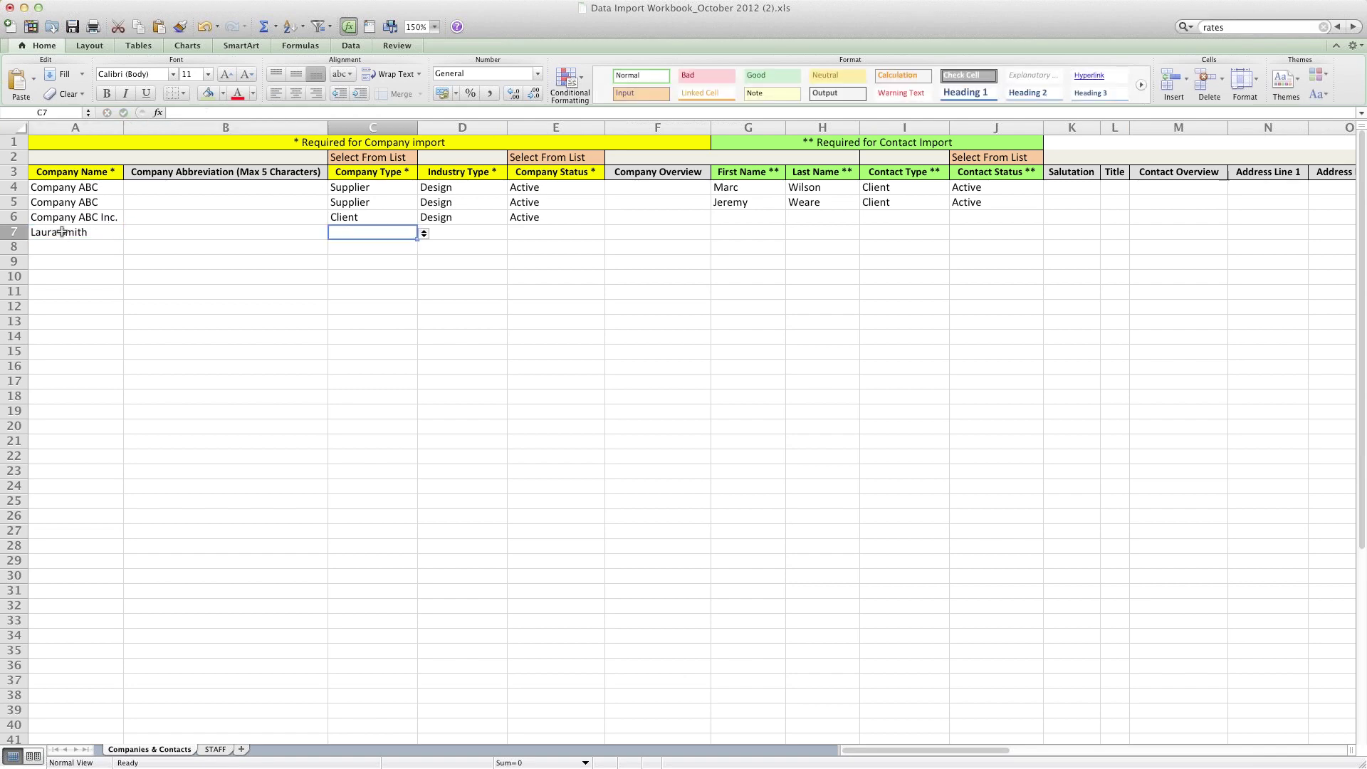
Step: Set row 7's Company Type to Supplier and Industry Type to Freelance
{"action": "left_click", "coordinate": [424, 234]}
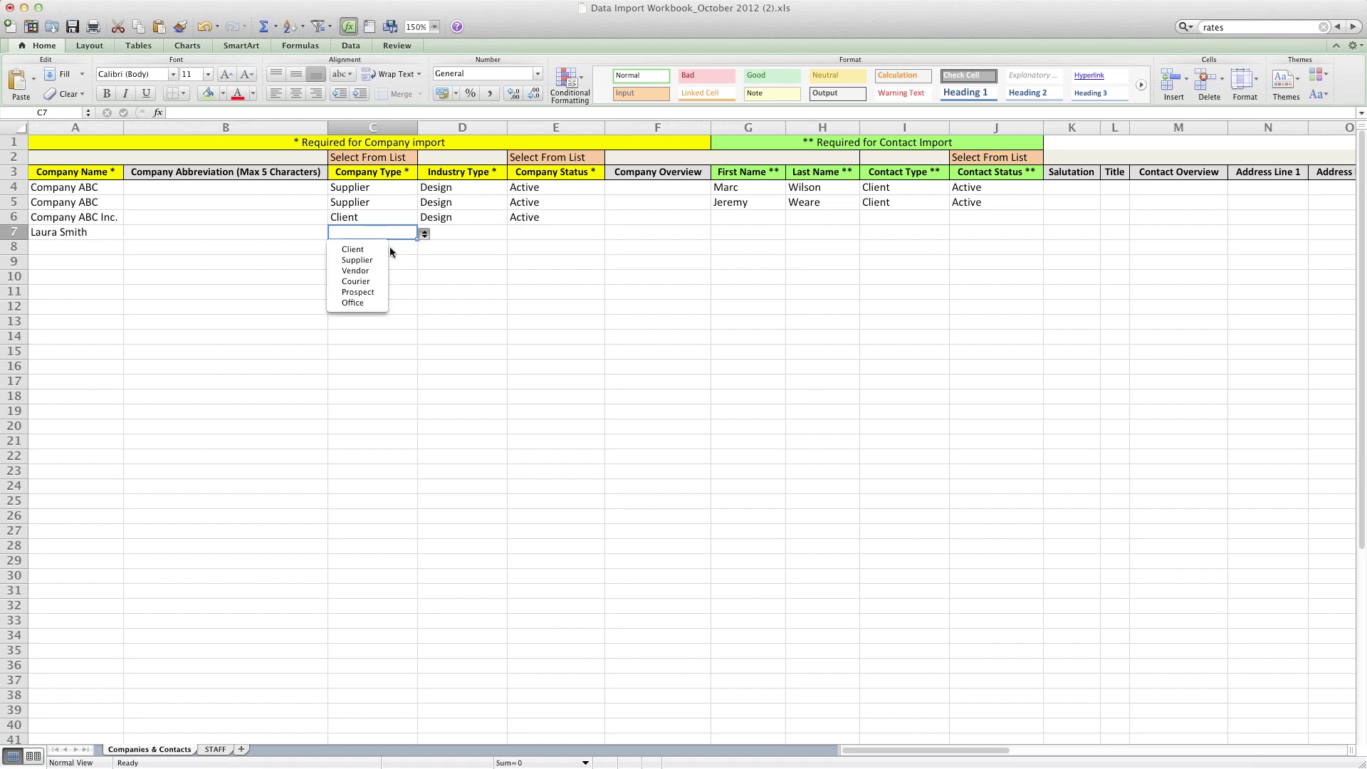
{"action": "left_click", "coordinate": [352, 260]}
{"action": "left_click", "coordinate": [466, 230]}
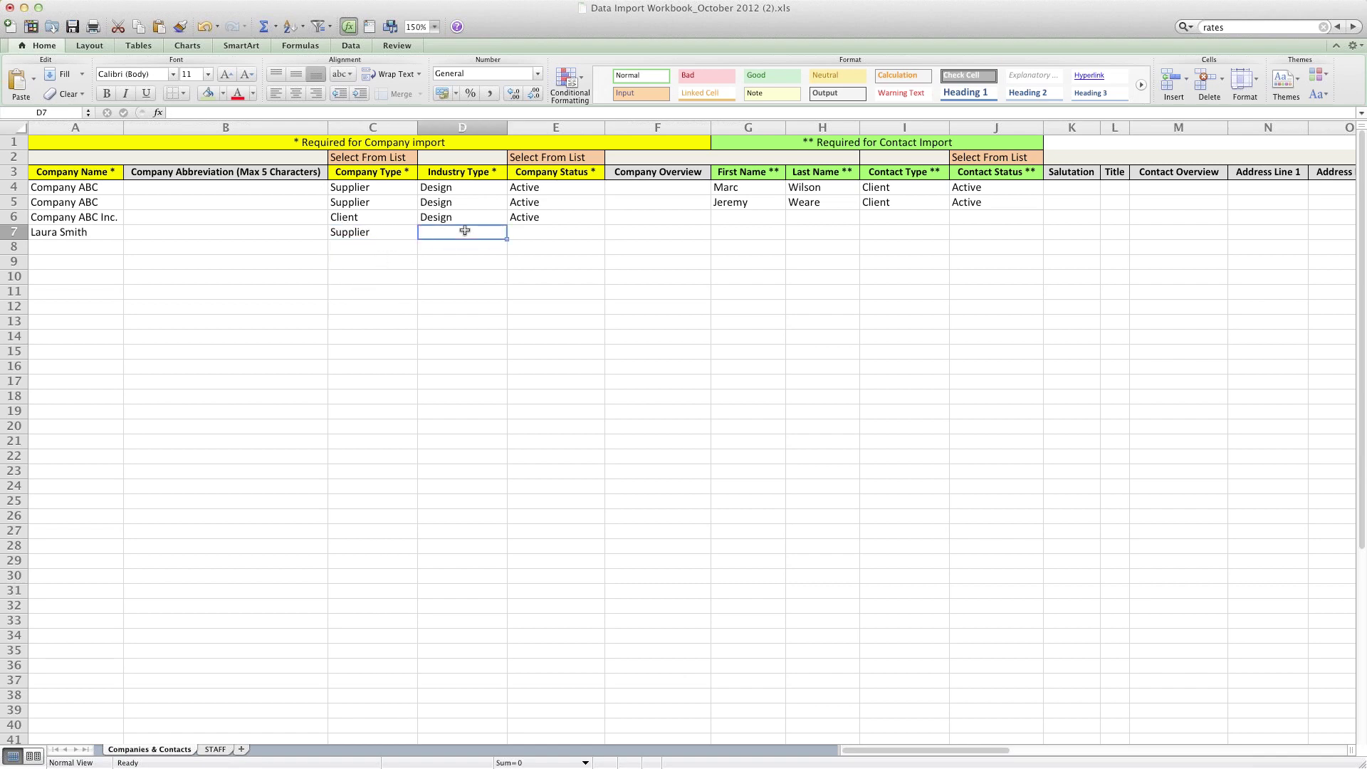
{"action": "type", "text": "Freelnac"}
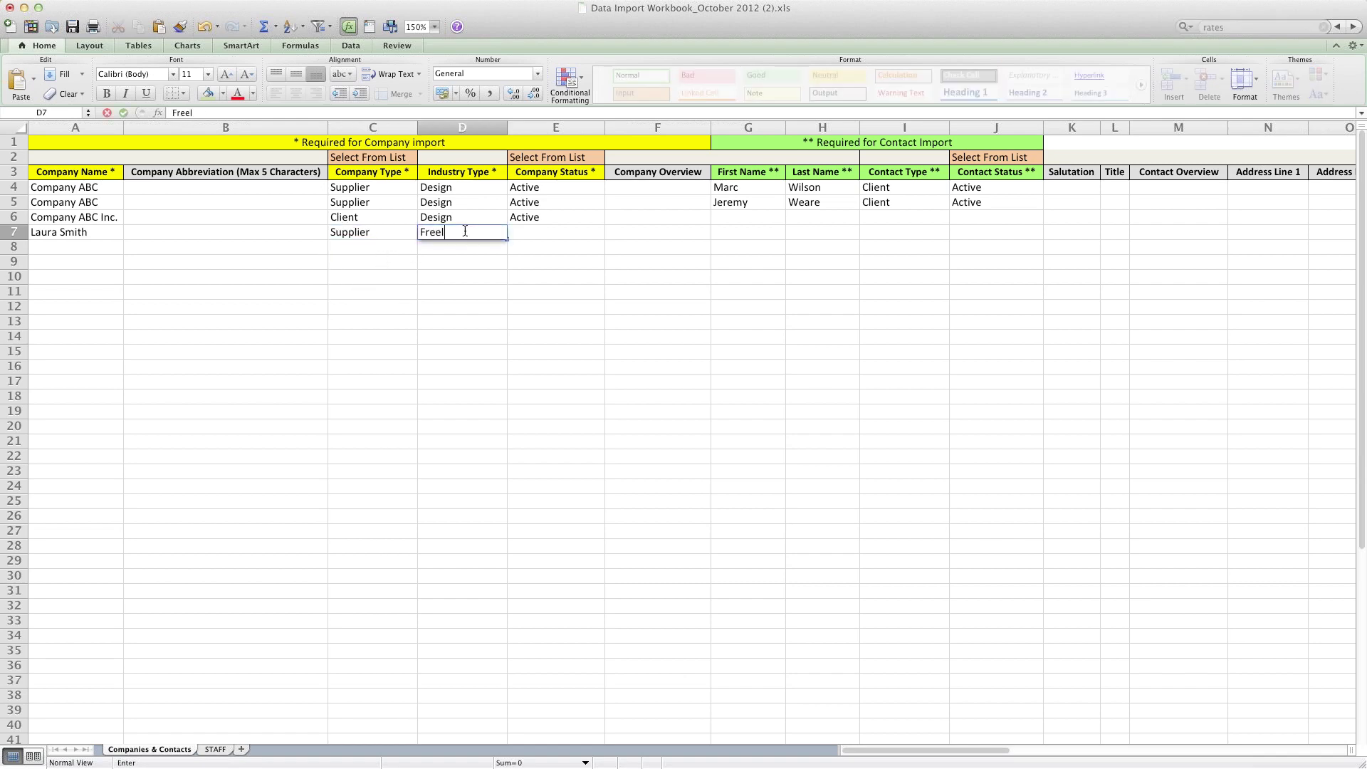
{"action": "key", "text": "BackSpace"}
{"action": "key", "text": "BackSpace"}
{"action": "key", "text": "BackSpace"}
{"action": "type", "text": "ance"}
Step: Set row 7's Company Status to Active and enter the contact's first and last name
{"action": "left_click", "coordinate": [544, 232]}
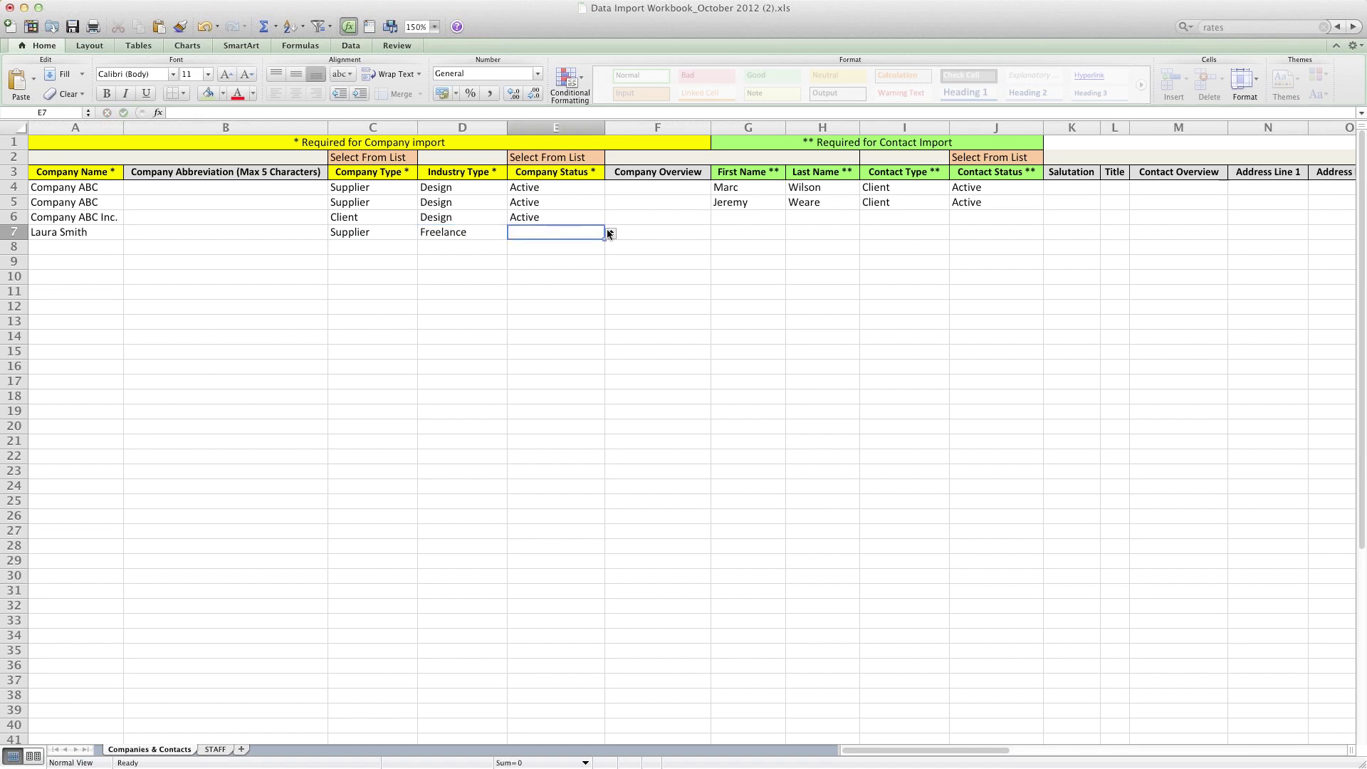
{"action": "left_click", "coordinate": [611, 235]}
{"action": "left_click", "coordinate": [544, 248]}
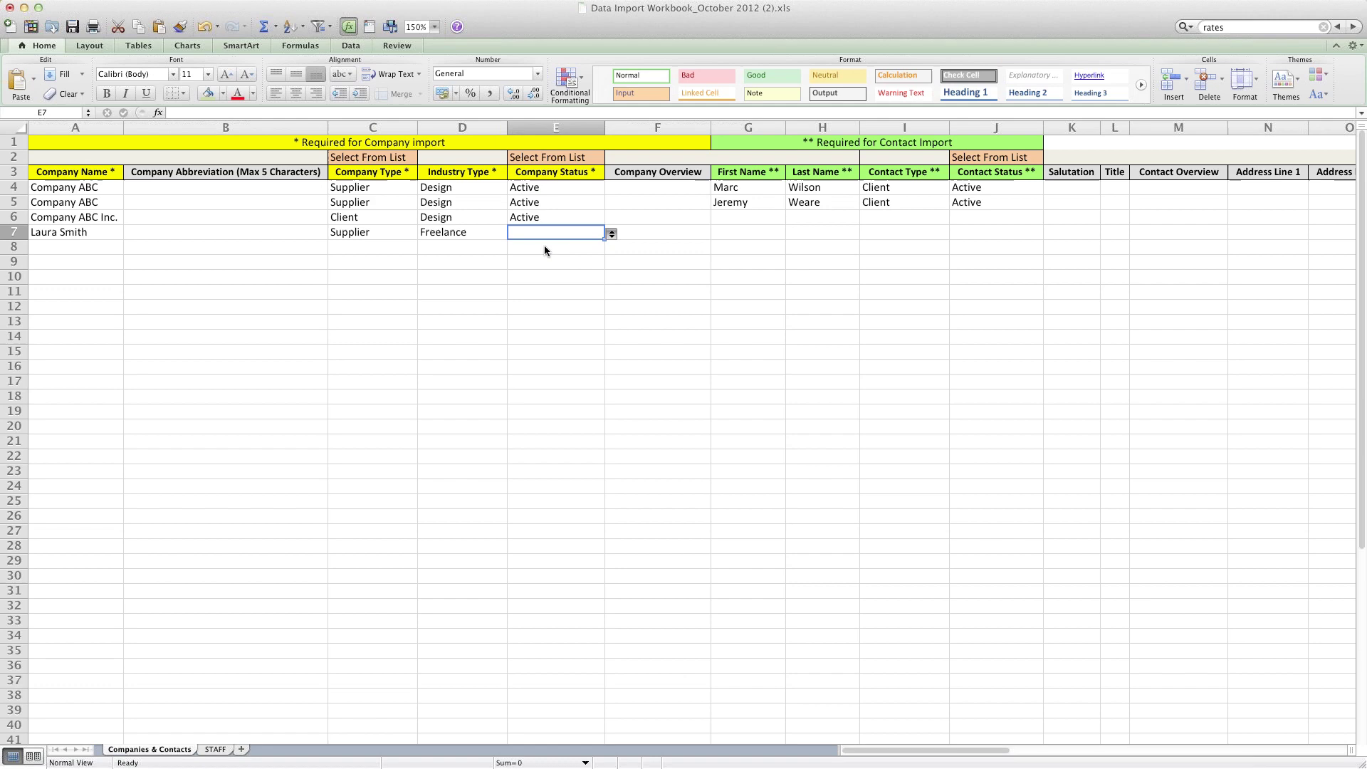
{"action": "left_click", "coordinate": [732, 232]}
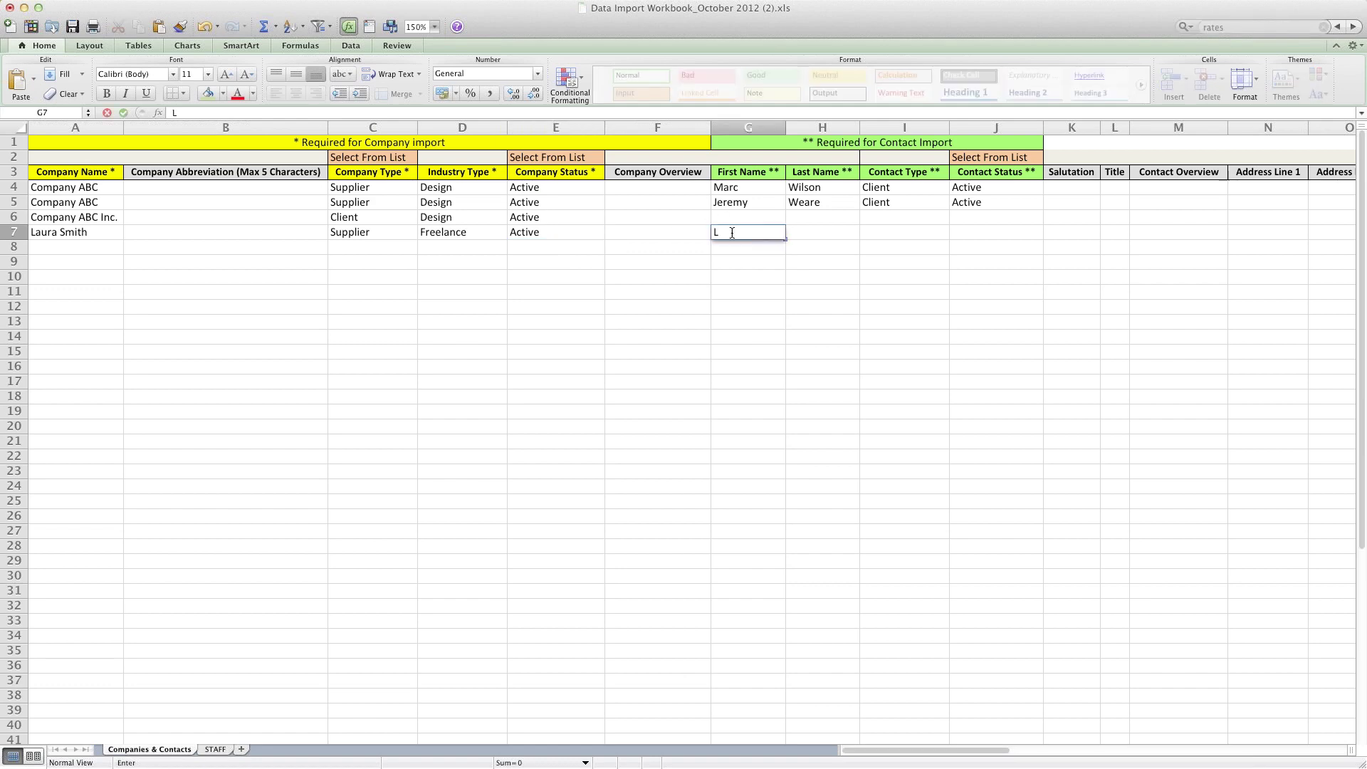
{"action": "key", "text": "Tab"}
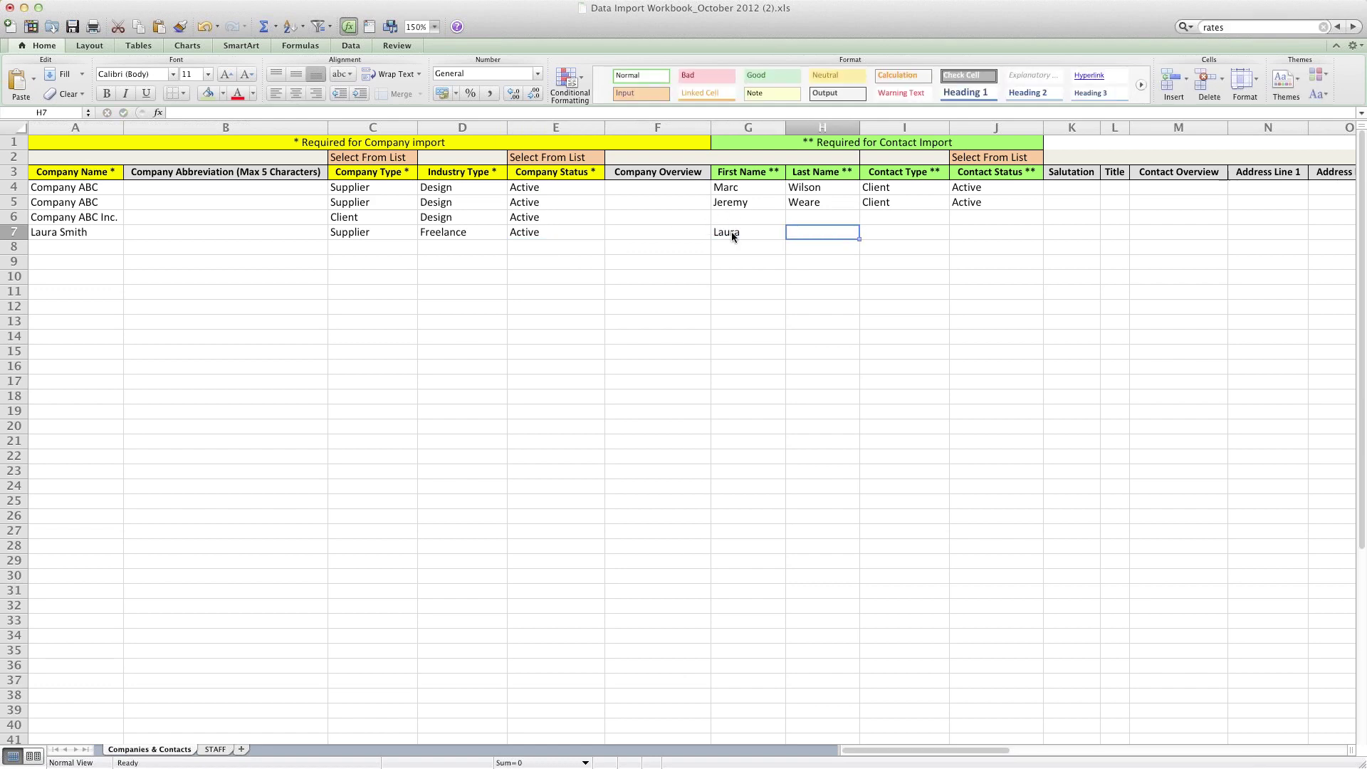
{"action": "key", "text": "Tab"}
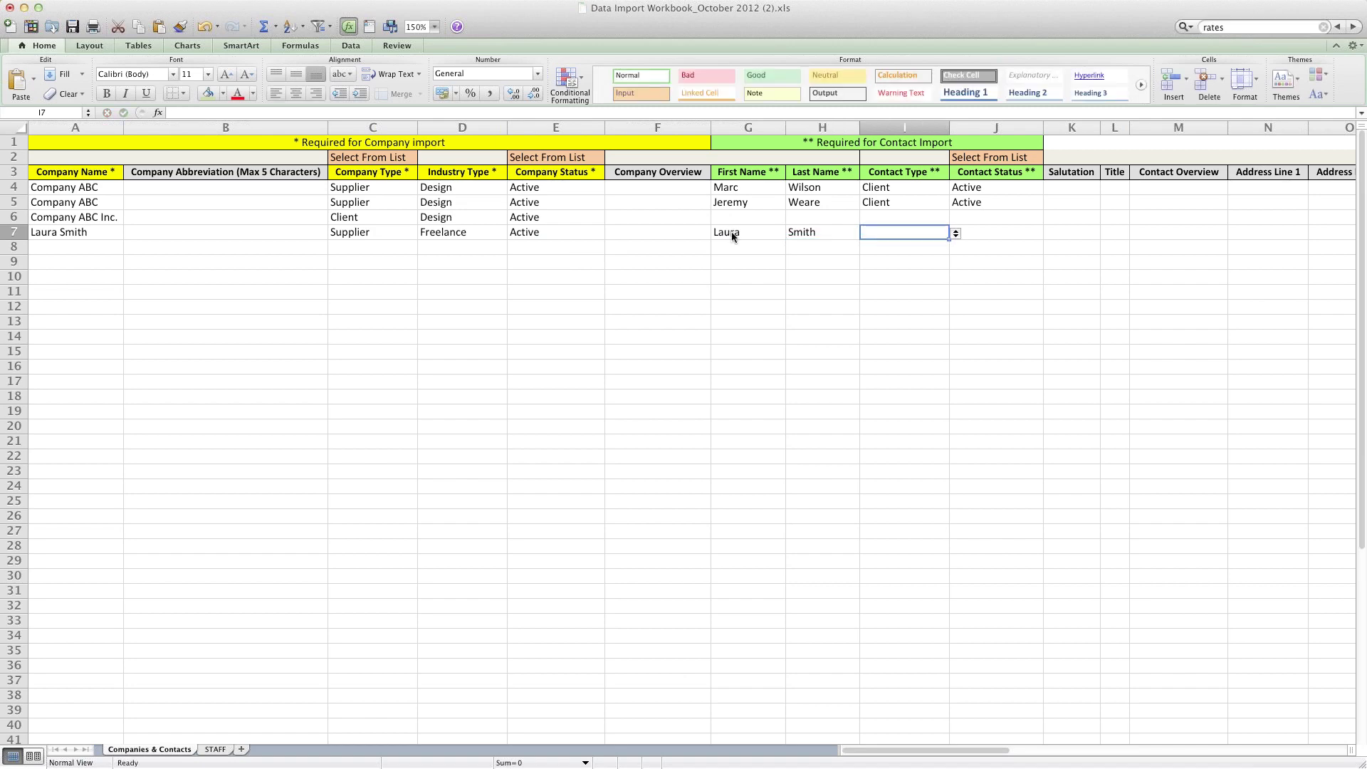
Step: Set row 7's Contact Type to Supplier and Contact Status to Active
{"action": "left_click", "coordinate": [956, 235]}
{"action": "key", "text": "Down"}
{"action": "key", "text": "Down"}
{"action": "key", "text": "Down"}
{"action": "key", "text": "Down"}
{"action": "key", "text": "Down"}
{"action": "key", "text": "Down"}
{"action": "key", "text": "Return"}
{"action": "left_click", "coordinate": [983, 233]}
{"action": "left_click", "coordinate": [1051, 234]}
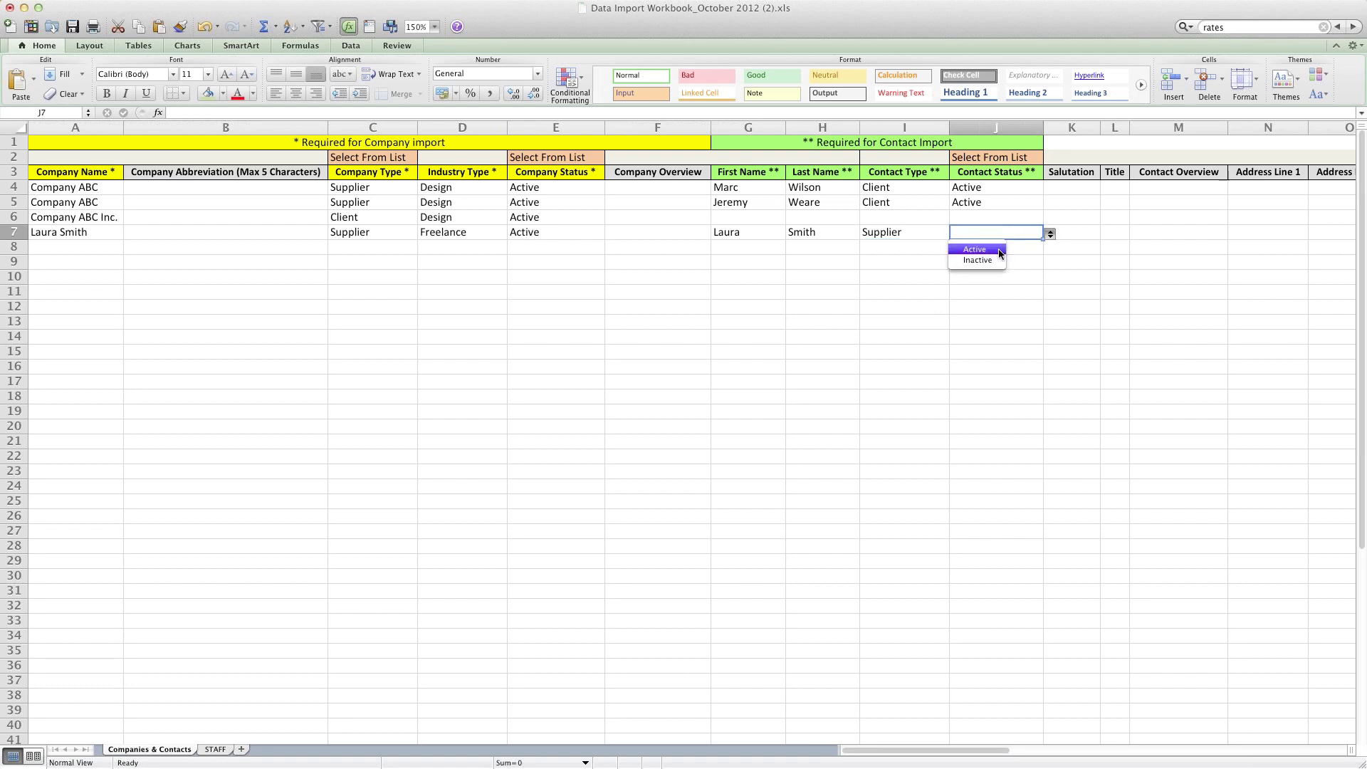
{"action": "left_click", "coordinate": [994, 250]}
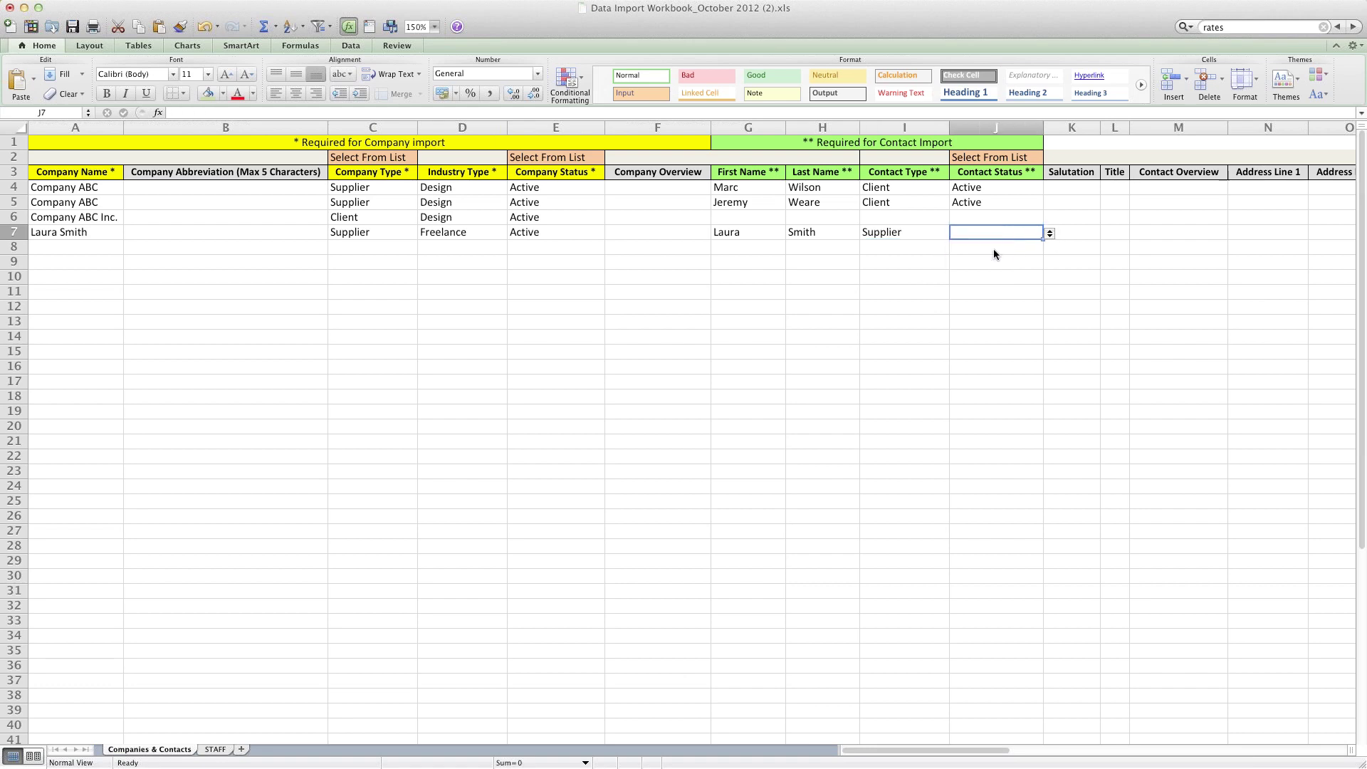
{"action": "left_click", "coordinate": [558, 231]}
{"action": "key", "text": "Left"}
{"action": "key", "text": "Left"}
{"action": "key", "text": "Left"}
{"action": "key", "text": "Left"}
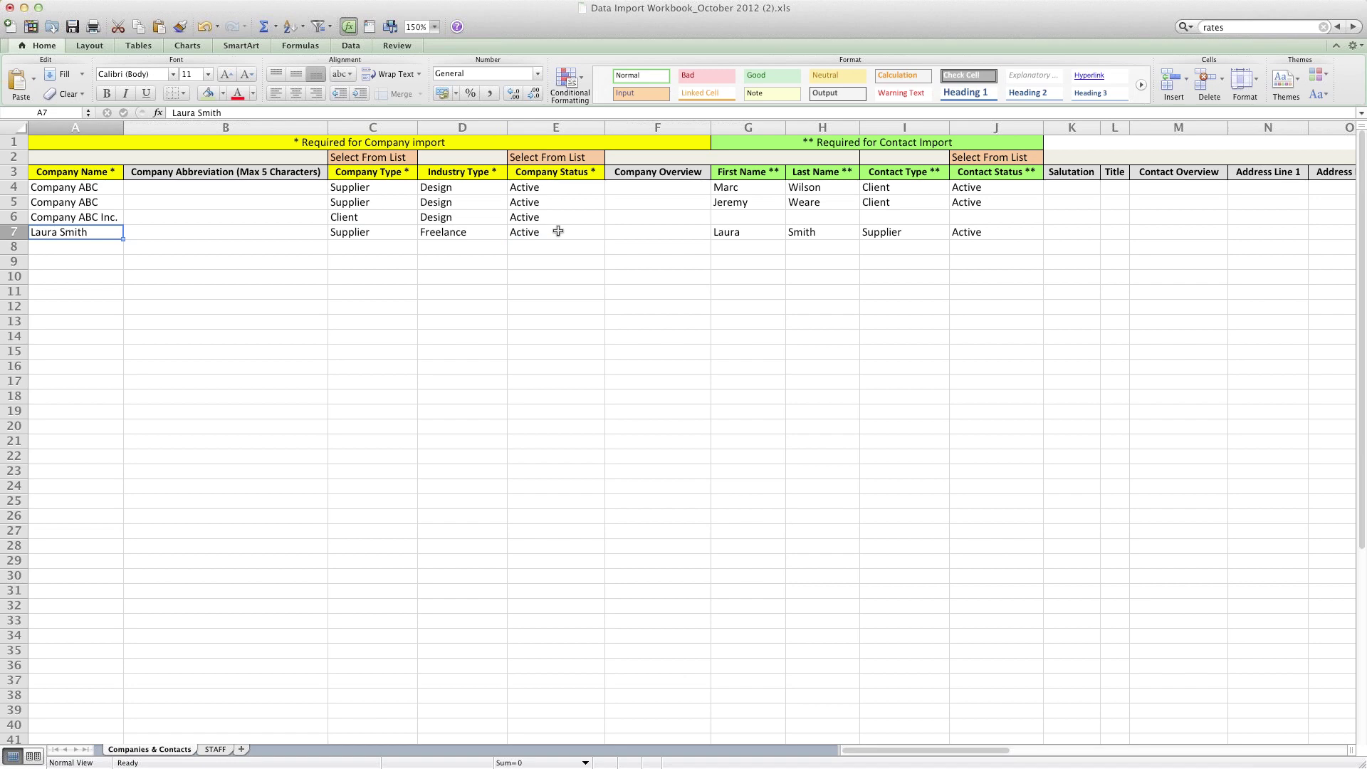
{"action": "left_click", "coordinate": [82, 252]}
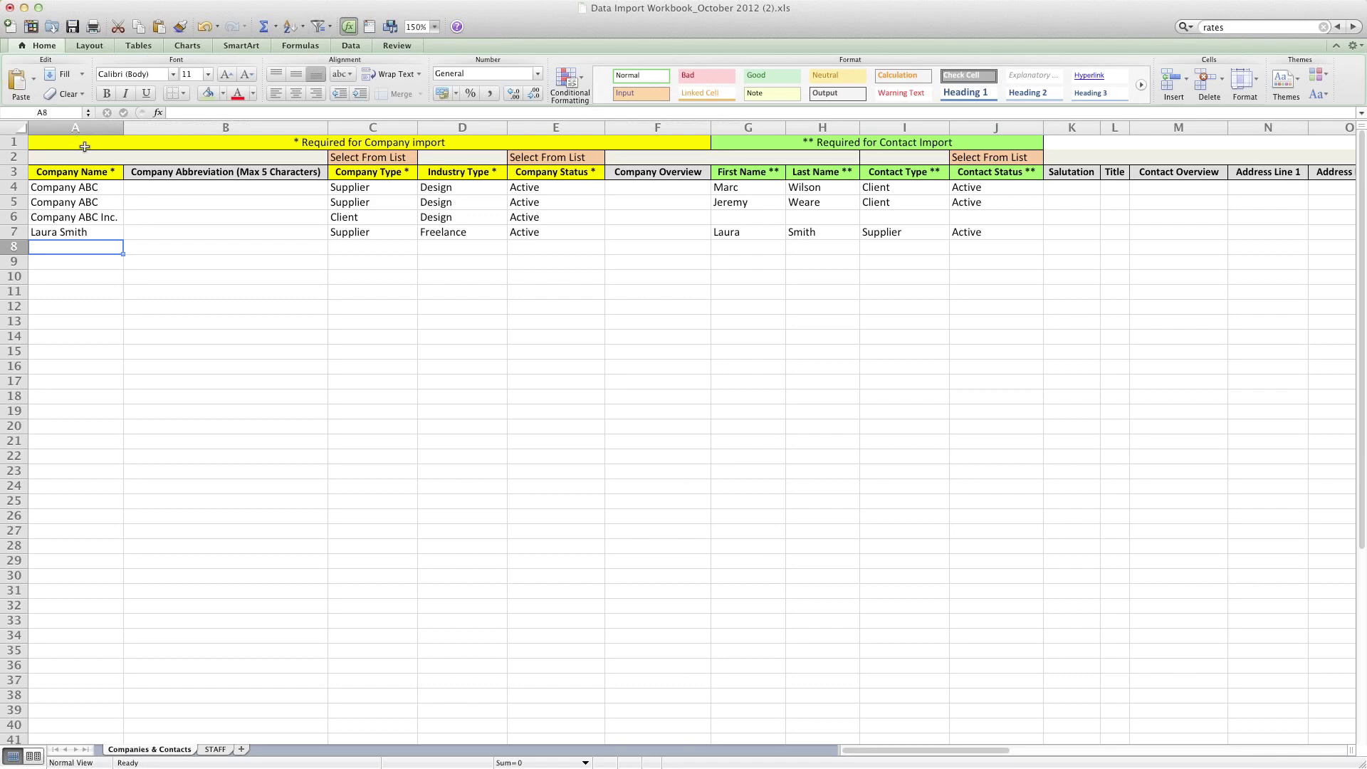
Step: Widen columns A and B for company names and abbreviations, then switch to Function Point
{"action": "mouse_move", "coordinate": [124, 128]}
{"action": "left_mouse_down"}
{"action": "mouse_move", "coordinate": [193, 131]}
{"action": "mouse_move", "coordinate": [141, 129]}
{"action": "left_mouse_up"}
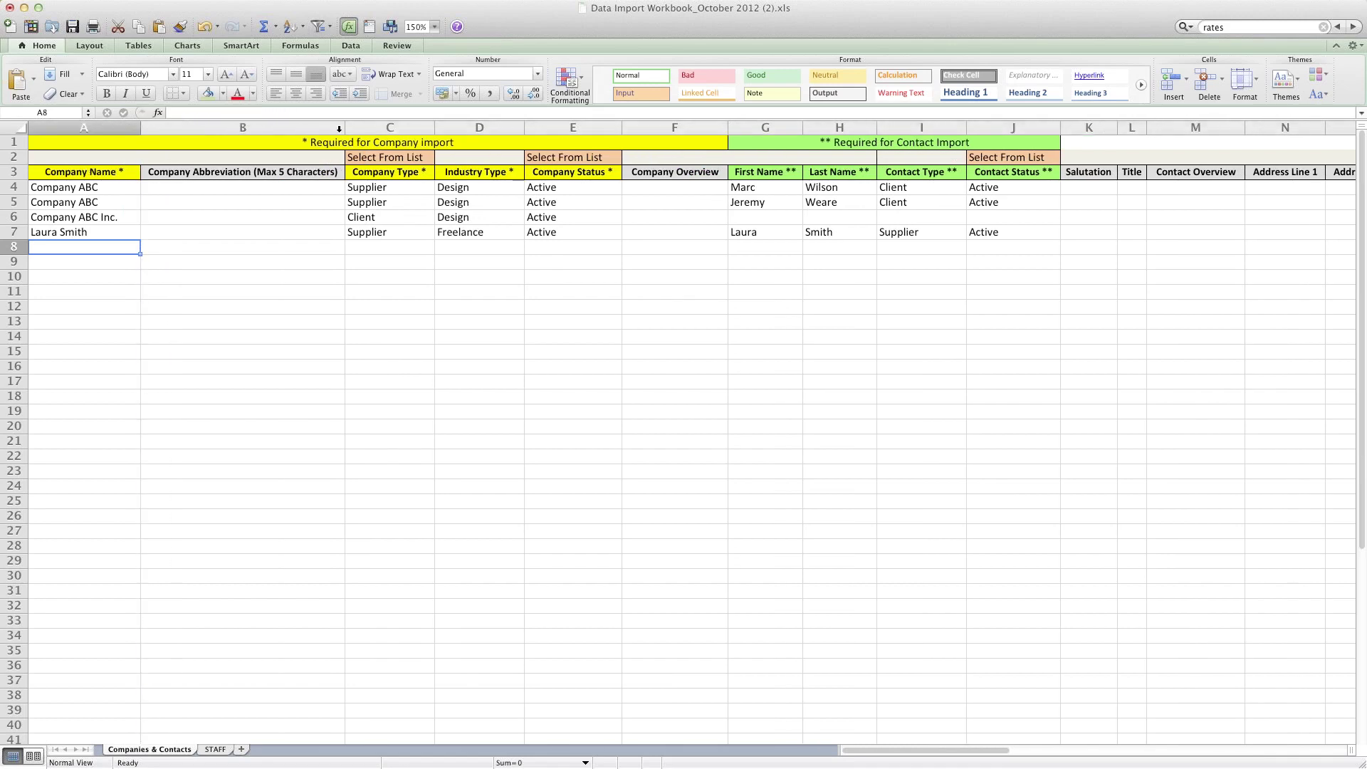
{"action": "mouse_move", "coordinate": [346, 129]}
{"action": "left_mouse_down"}
{"action": "mouse_move", "coordinate": [418, 130]}
{"action": "mouse_move", "coordinate": [343, 129]}
{"action": "left_mouse_up"}
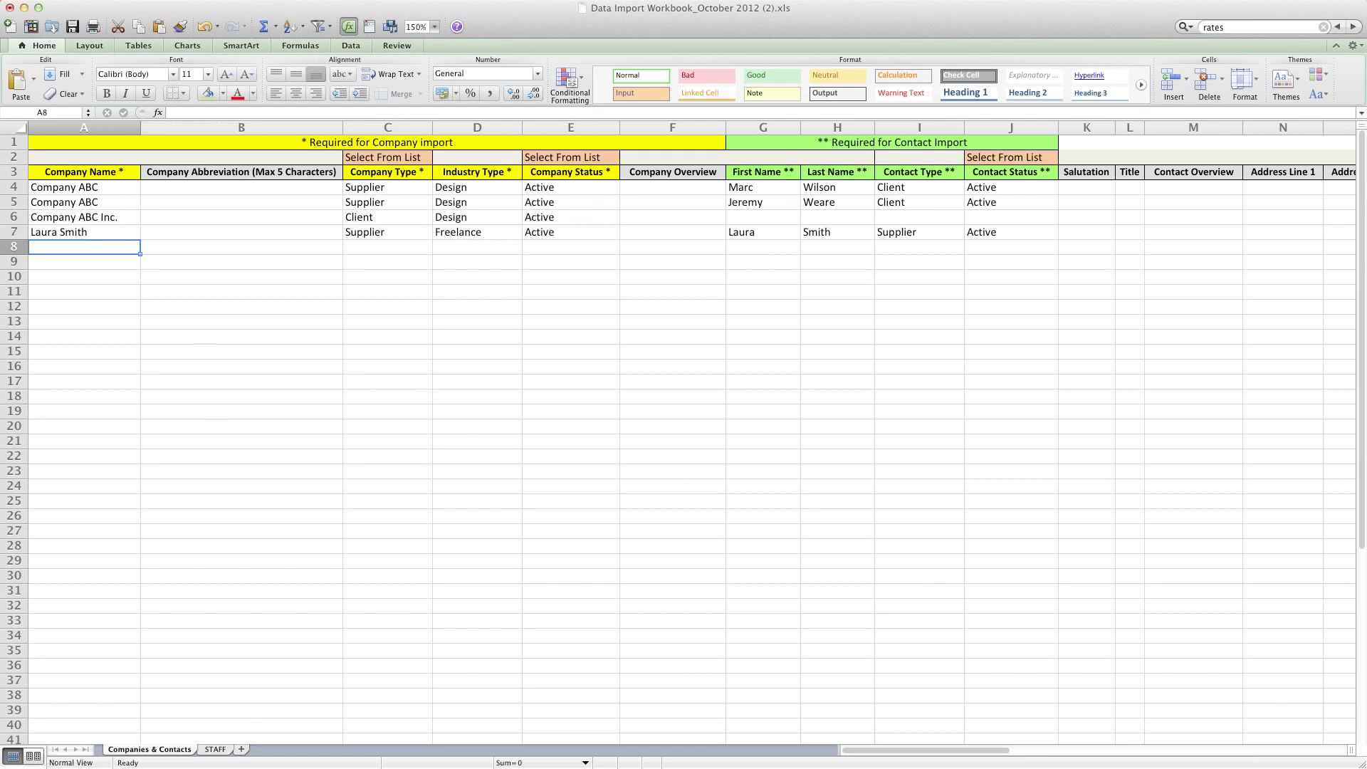
{"action": "key", "text": "super+Tab"}
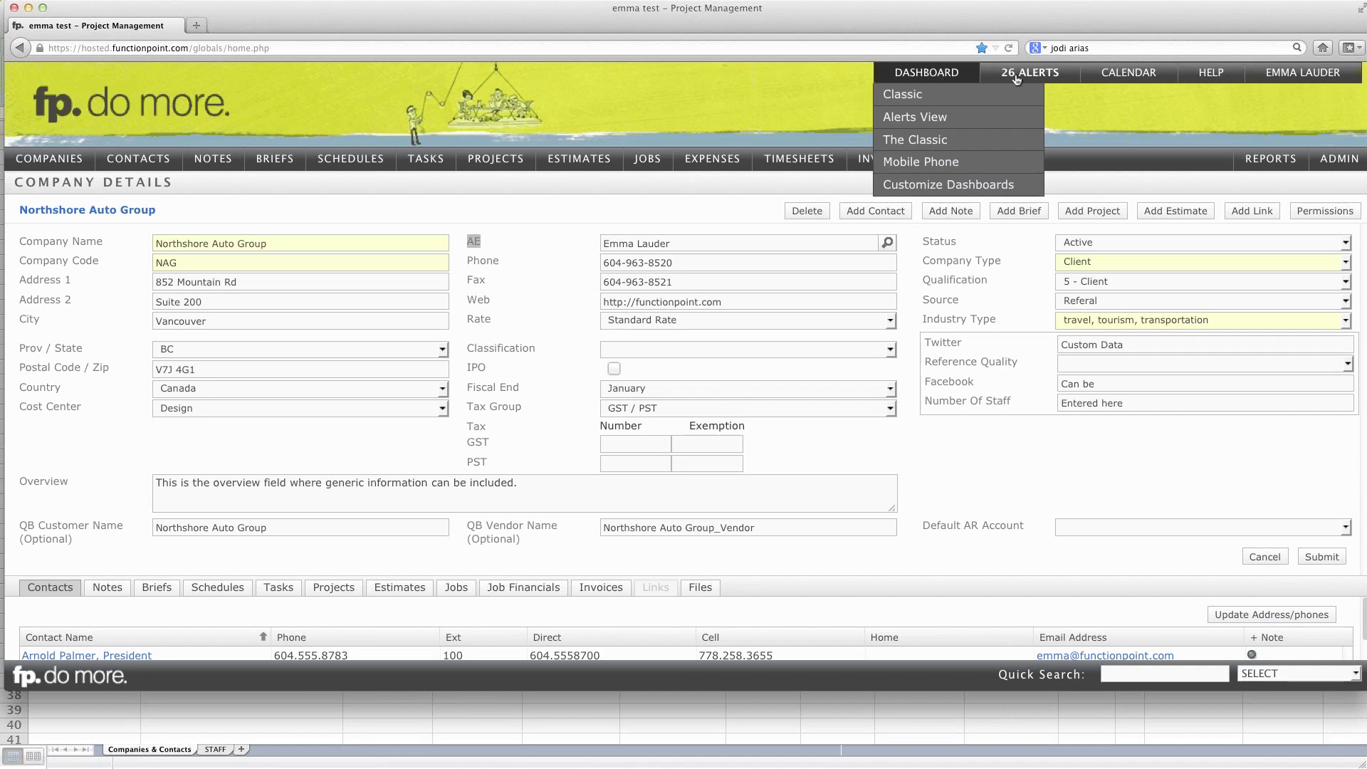
Step: Visit Help > Training's data import process page, then return to the Excel workbook
{"action": "mouse_move", "coordinate": [1205, 86]}
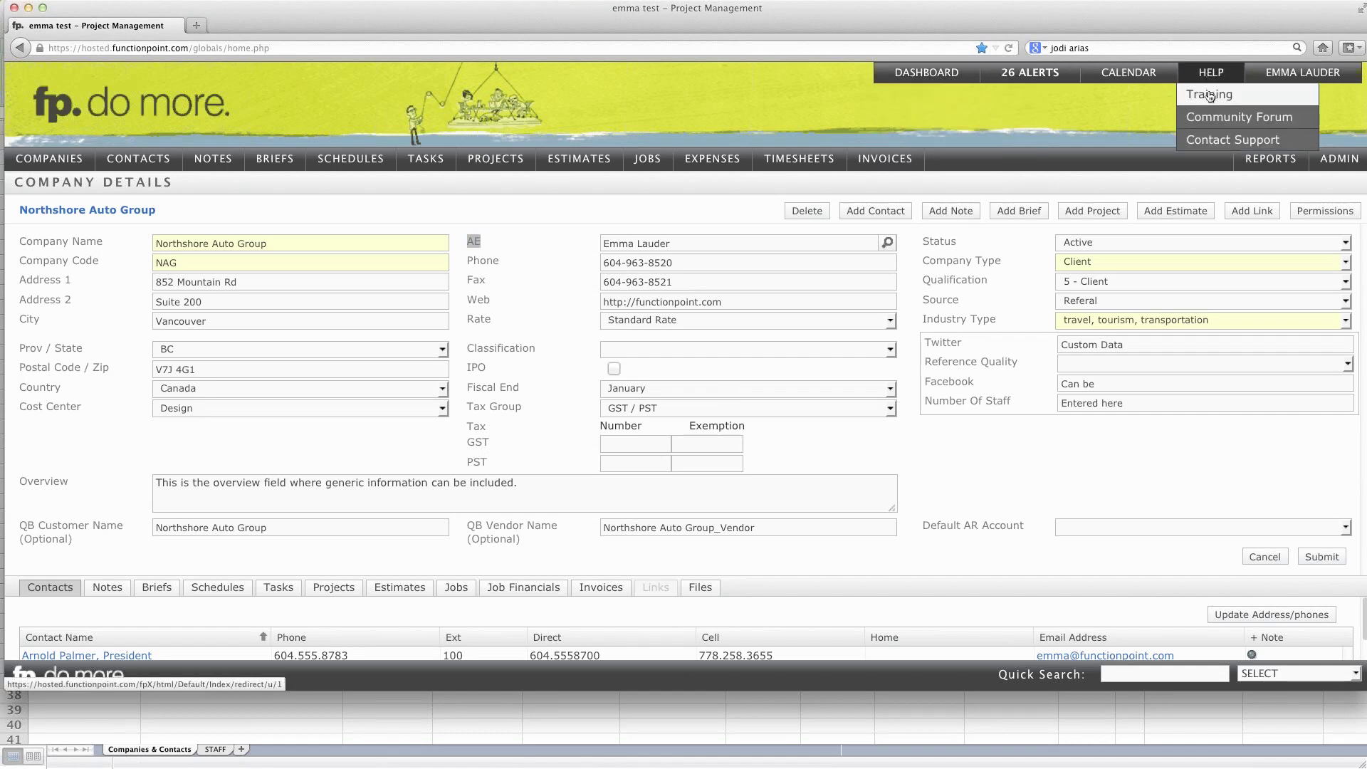
{"action": "left_click", "coordinate": [1209, 94]}
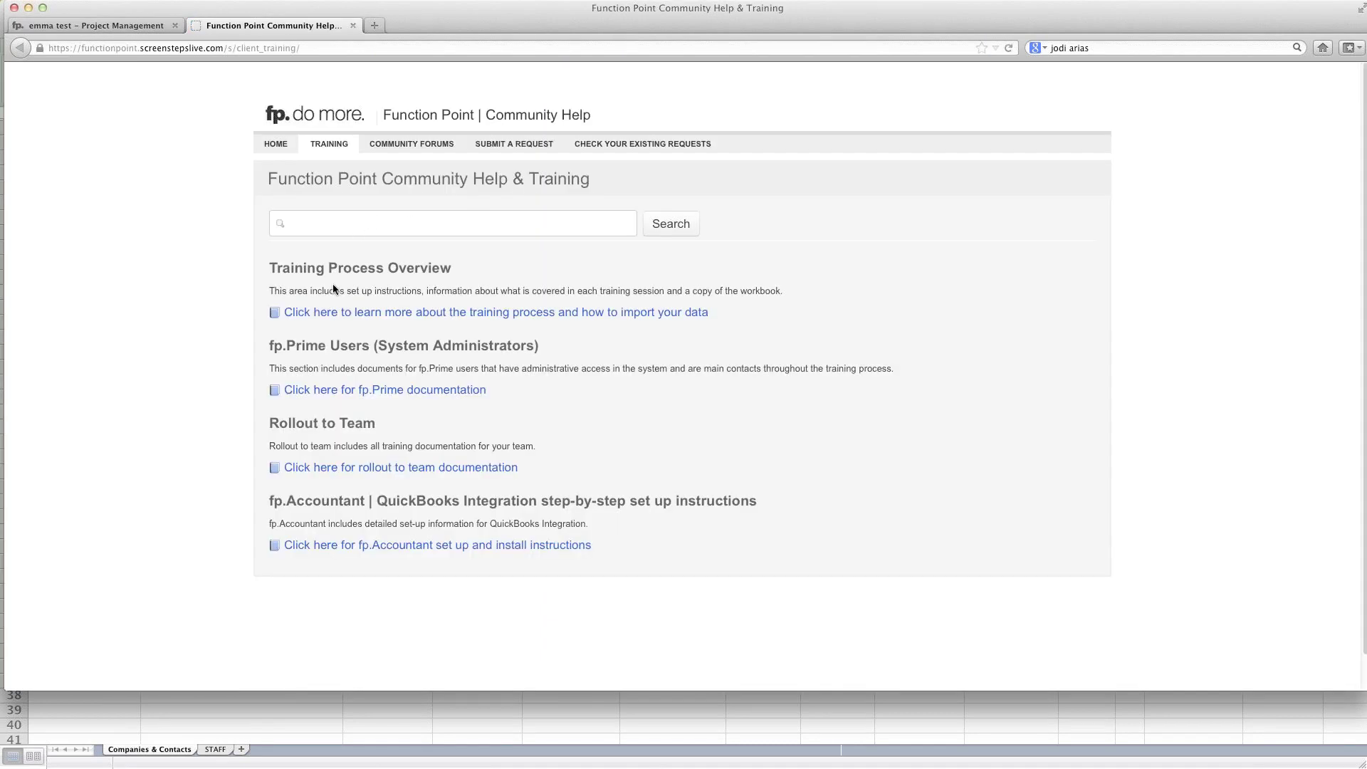
{"action": "left_click_drag", "start_coordinate": [720, 314], "coordinate": [294, 304]}
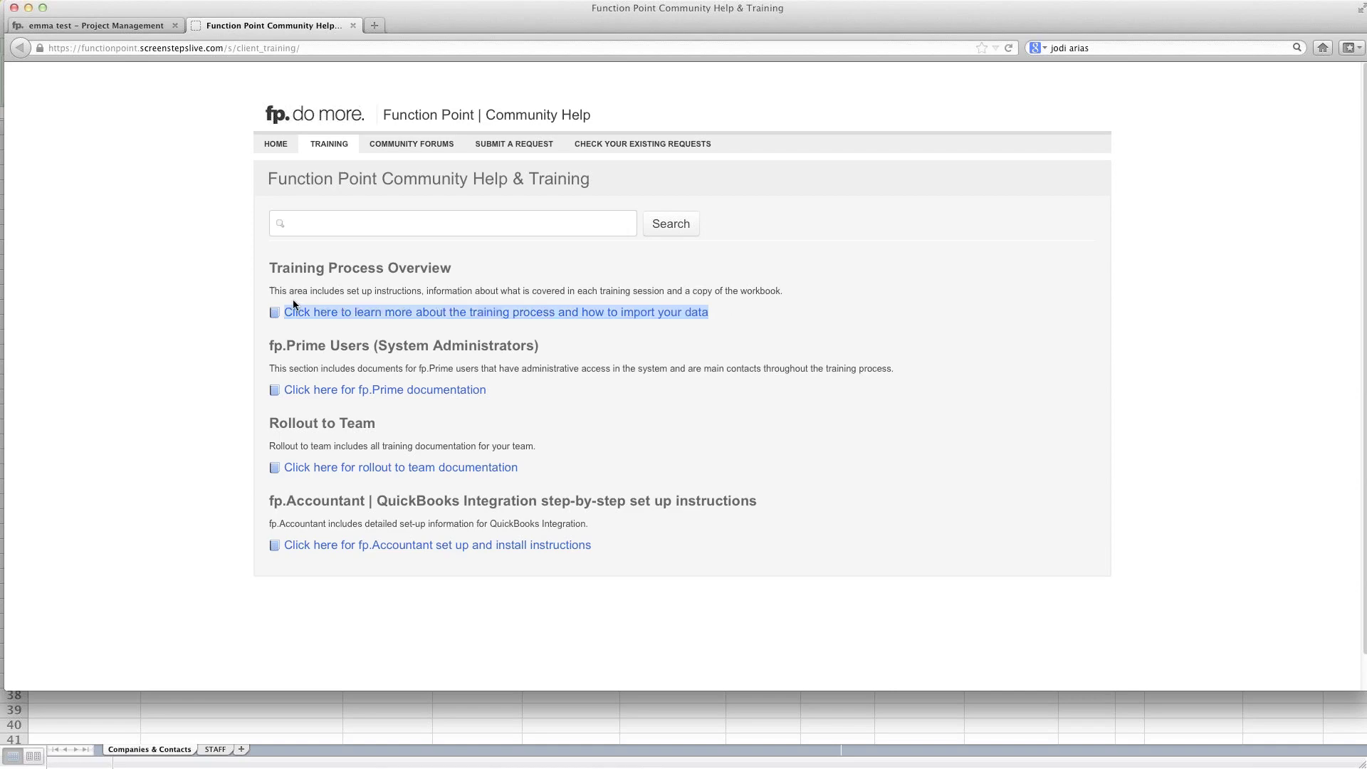
{"action": "left_click", "coordinate": [337, 316]}
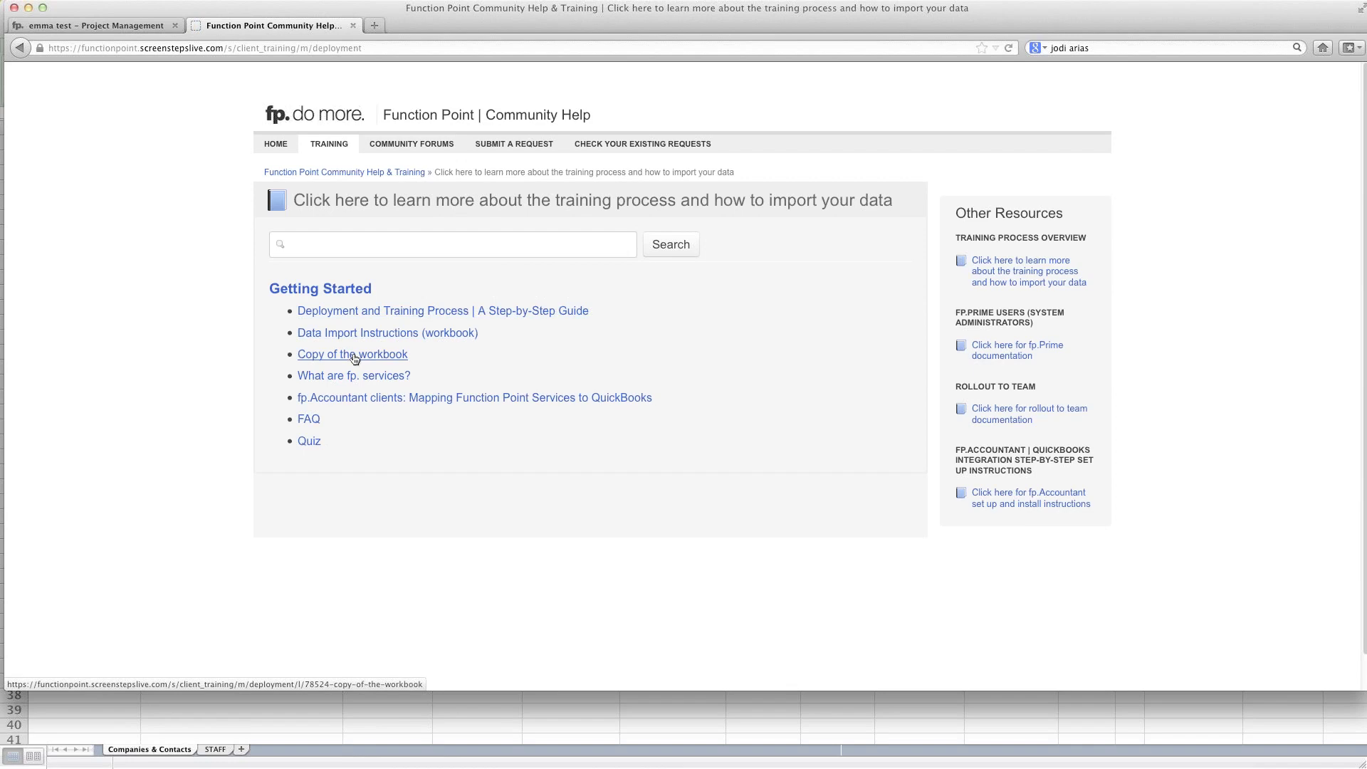
{"action": "left_click", "coordinate": [329, 146]}
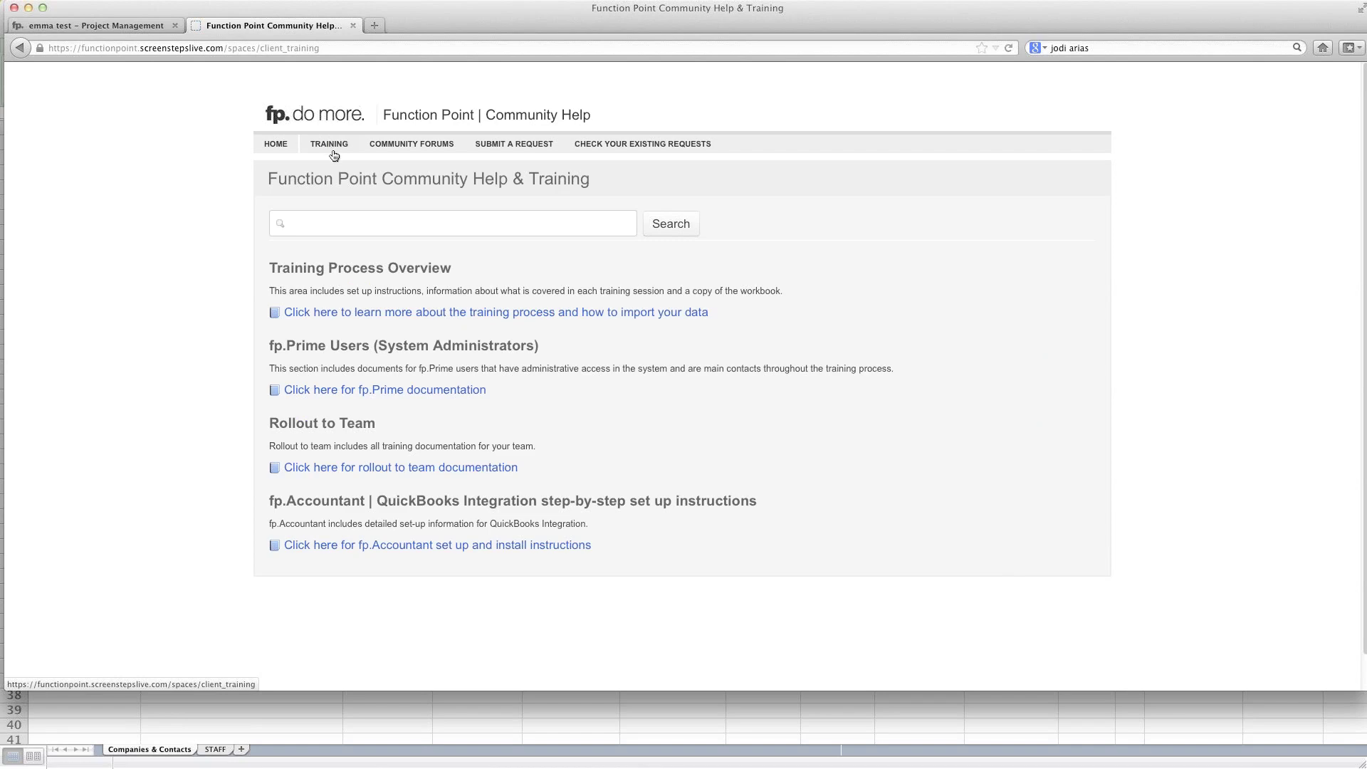
{"action": "left_click", "coordinate": [72, 26]}
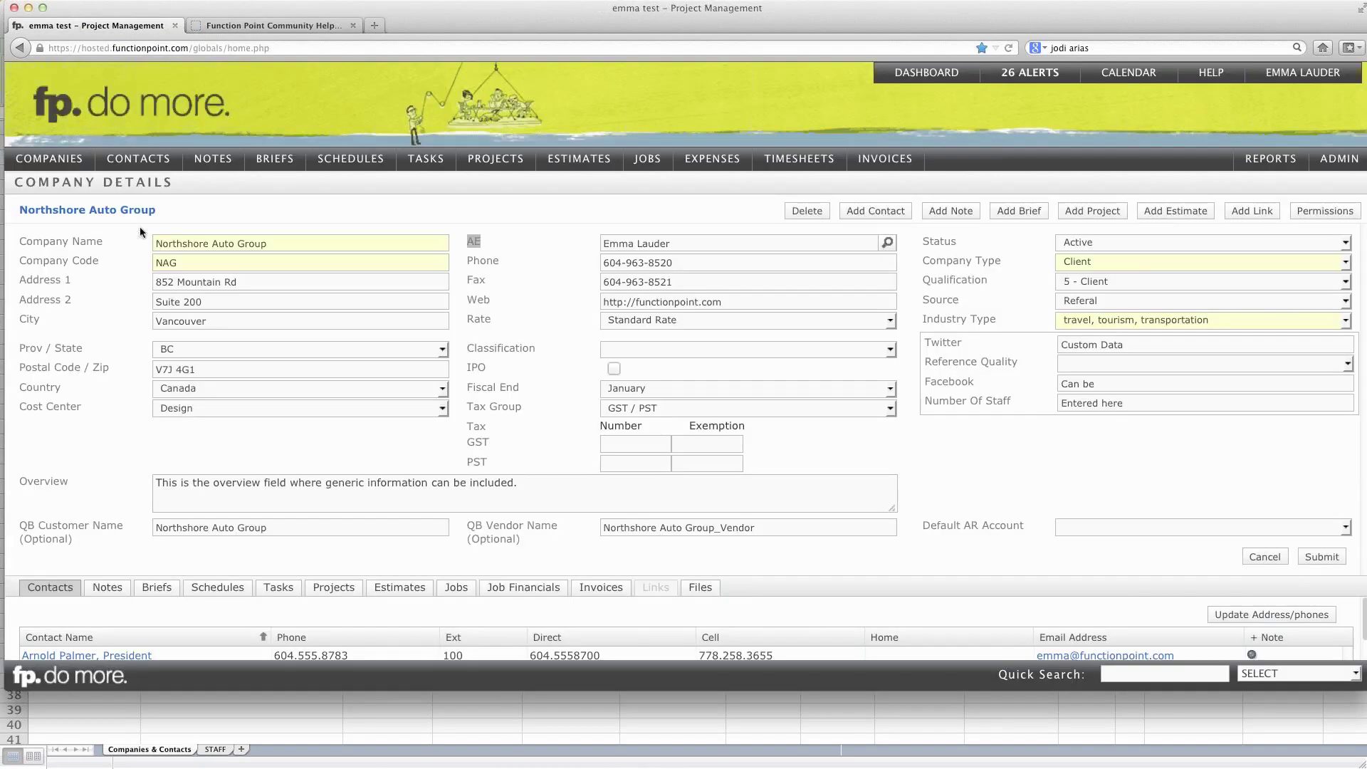
{"action": "left_click", "coordinate": [335, 708]}
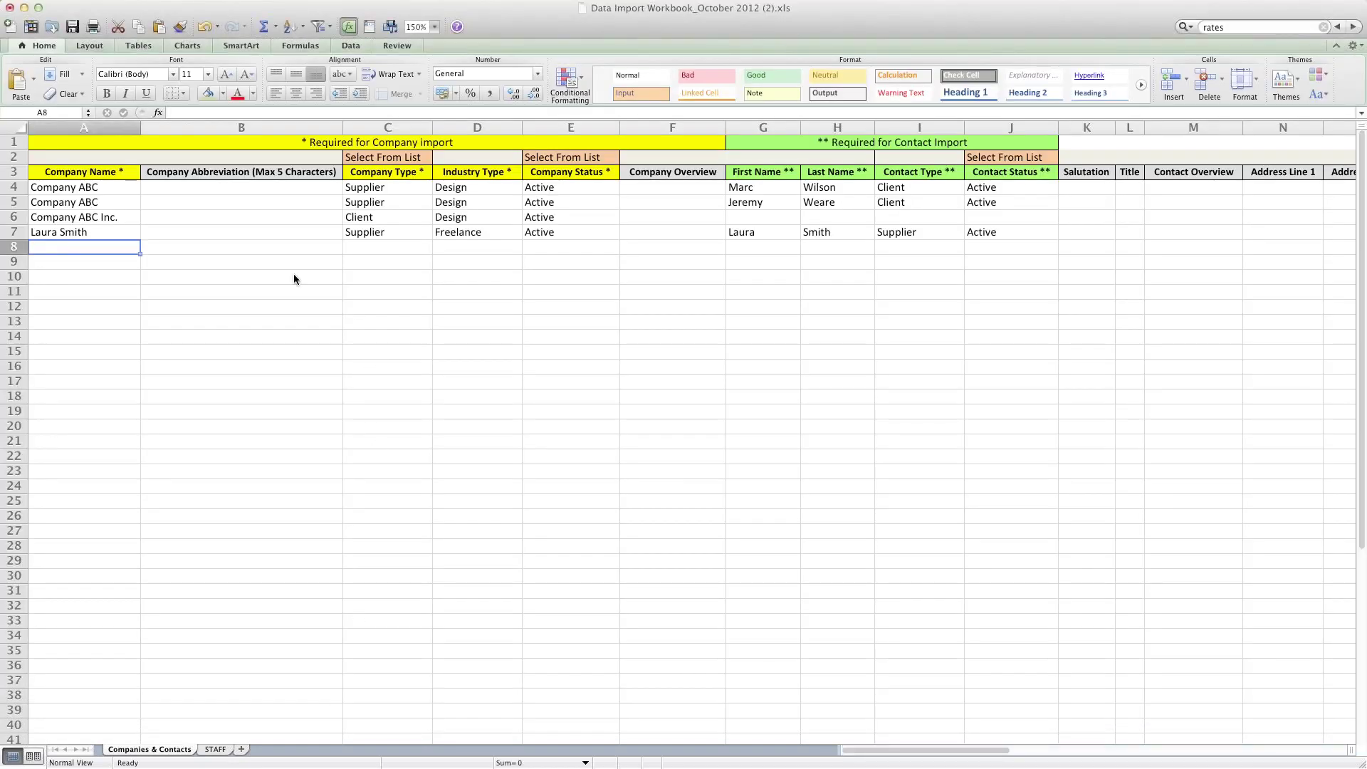
Step: Show the STAFF sheet at 125% zoom
{"action": "left_click", "coordinate": [214, 749]}
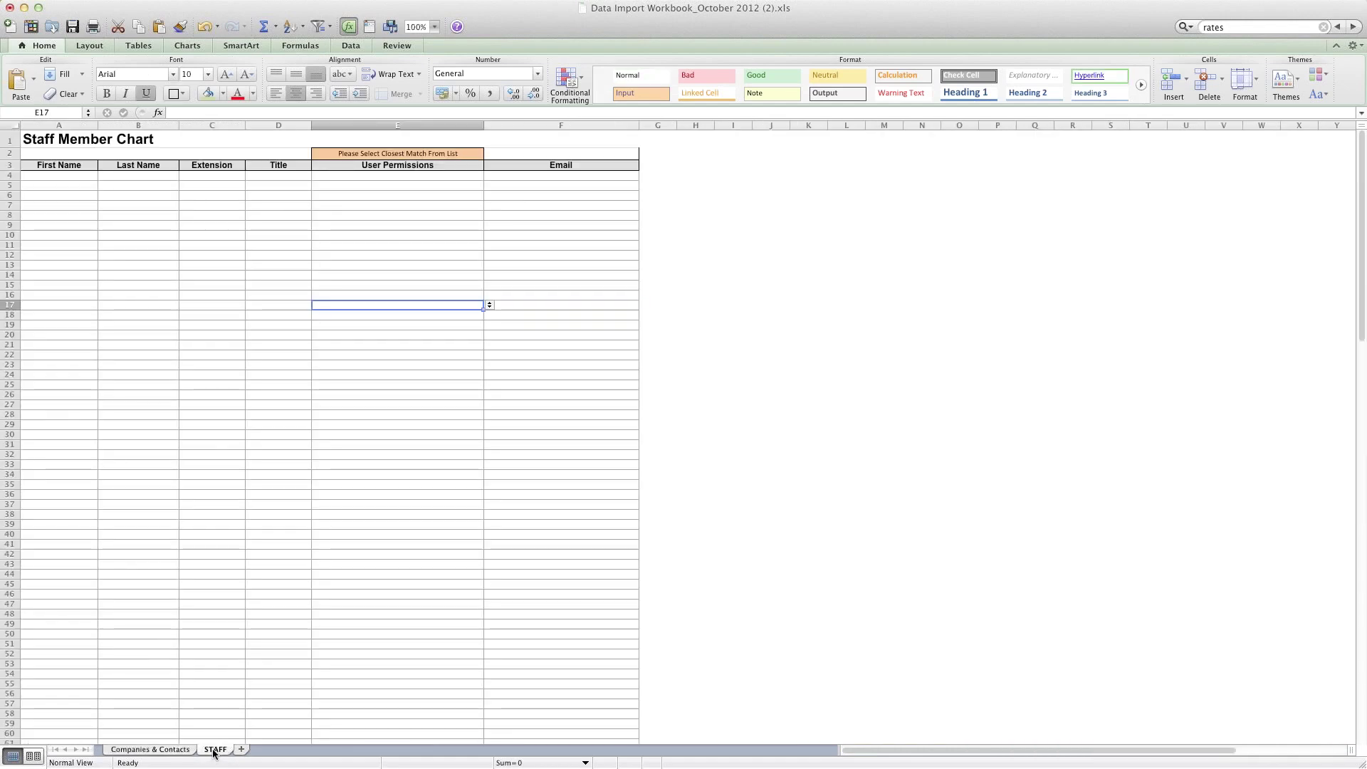
{"action": "left_click", "coordinate": [434, 26]}
{"action": "left_click", "coordinate": [420, 65]}
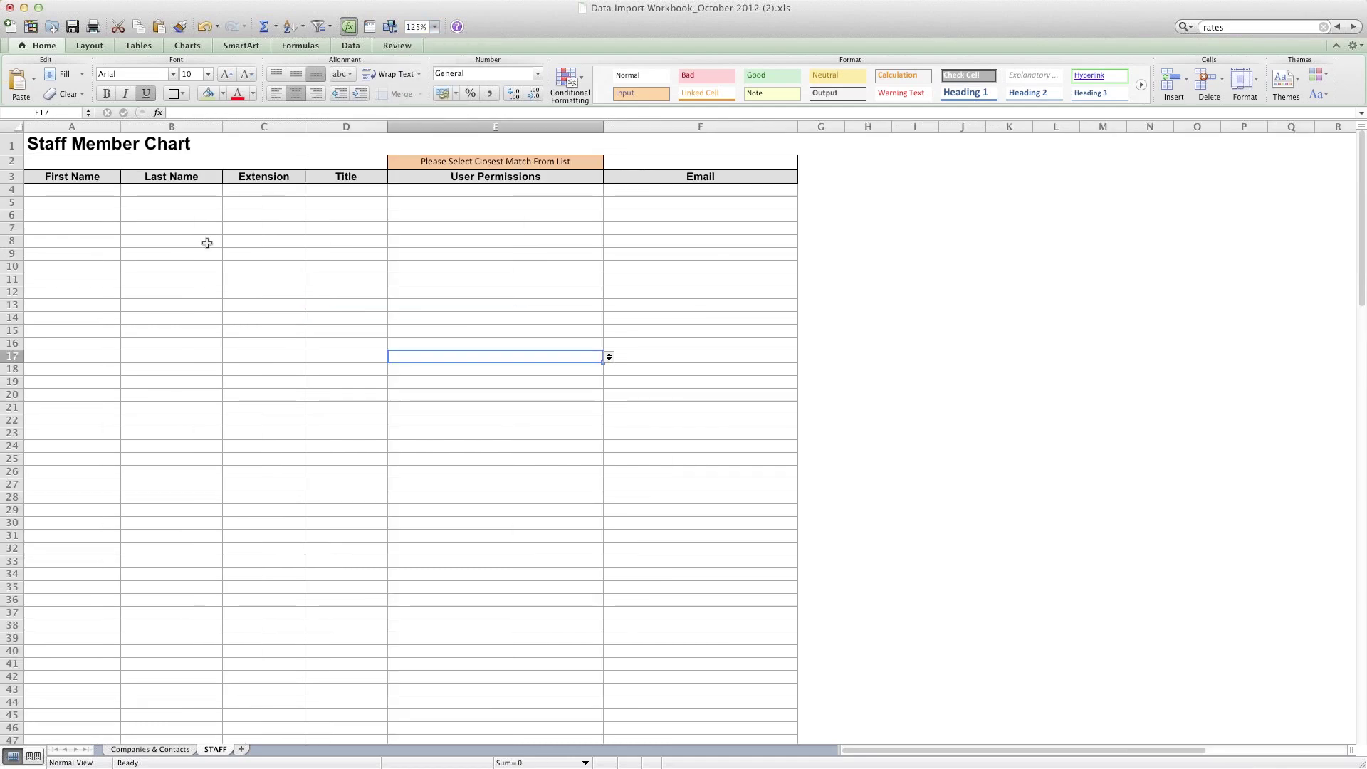
{"action": "left_click", "coordinate": [147, 750]}
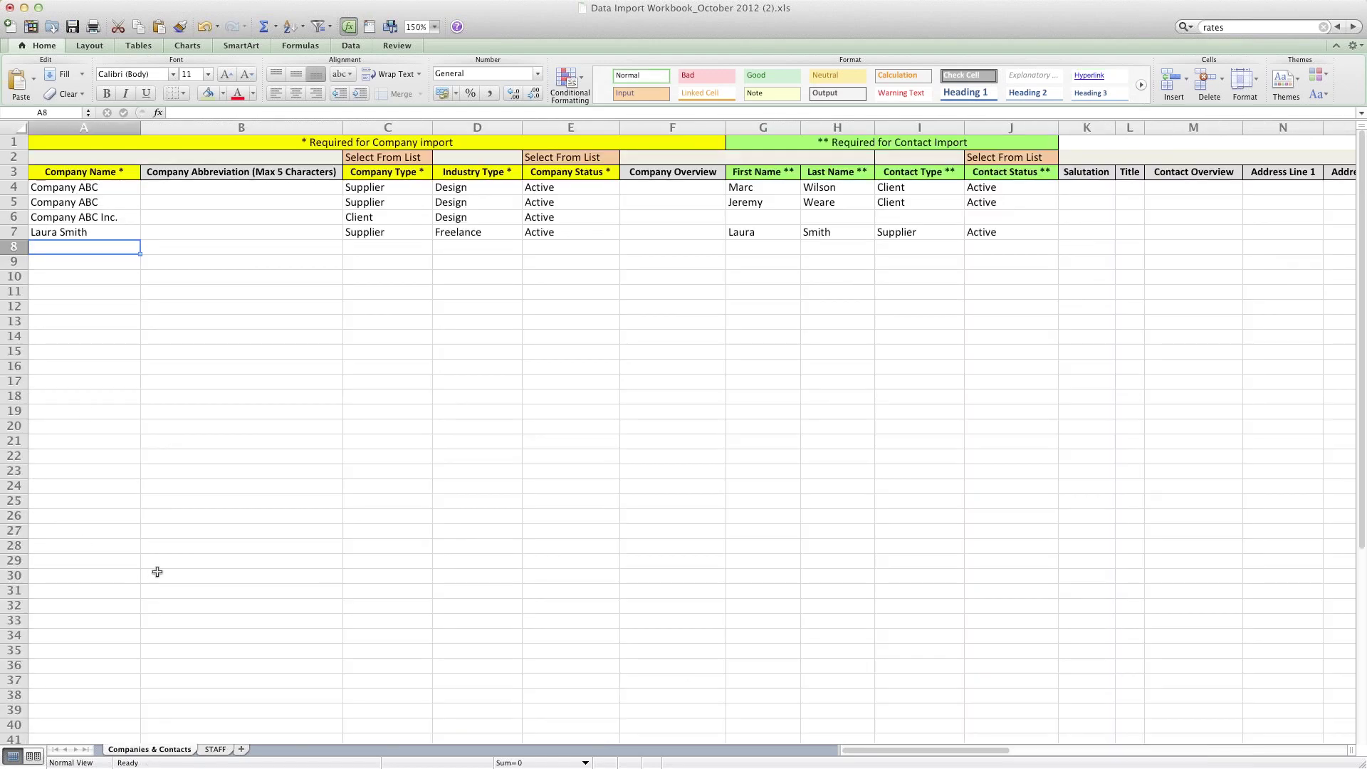
{"action": "left_click", "coordinate": [215, 750]}
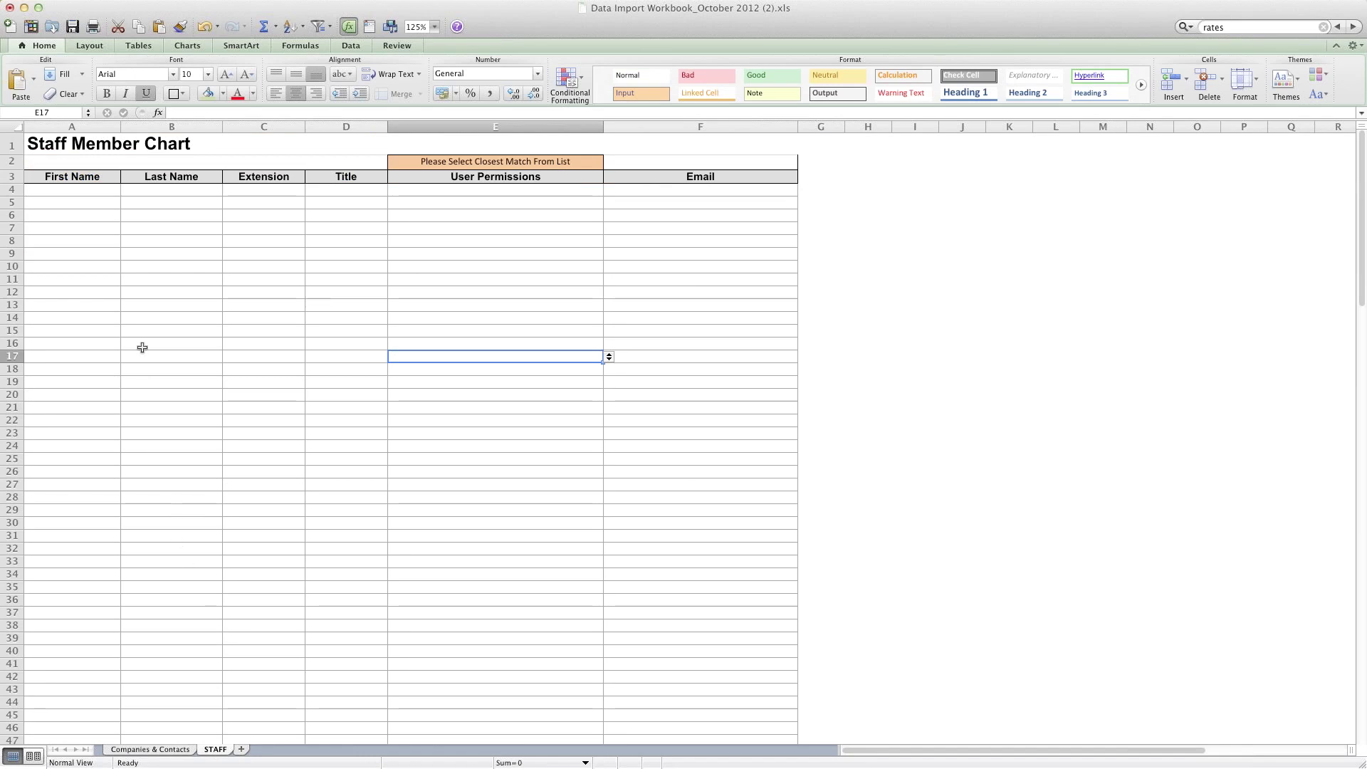
Step: Step down the empty First Name column to row 12 and back to the first cell
{"action": "left_click", "coordinate": [71, 192]}
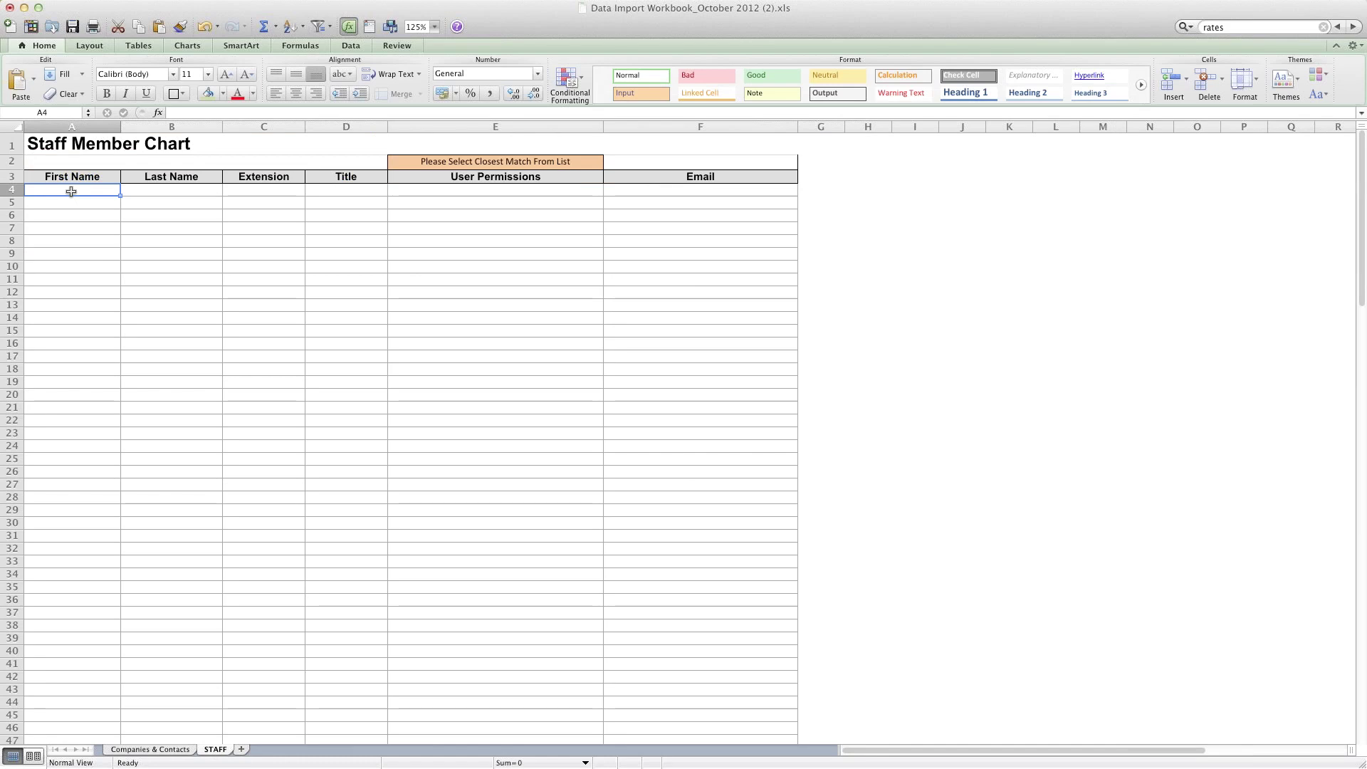
{"action": "left_click", "coordinate": [69, 203]}
{"action": "left_click", "coordinate": [68, 215]}
{"action": "left_click", "coordinate": [67, 225]}
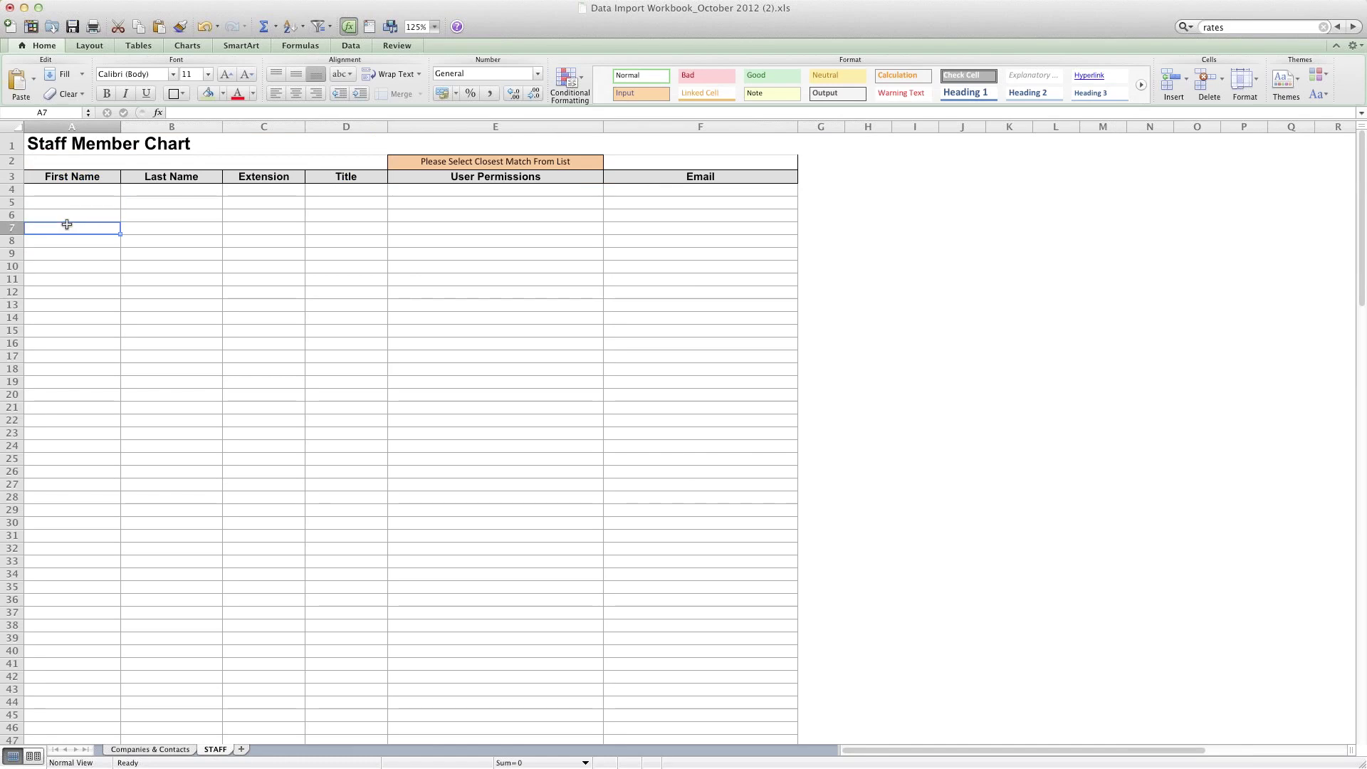
{"action": "left_click", "coordinate": [67, 241]}
{"action": "left_click", "coordinate": [66, 253]}
{"action": "left_click", "coordinate": [66, 267]}
{"action": "left_click", "coordinate": [65, 280]}
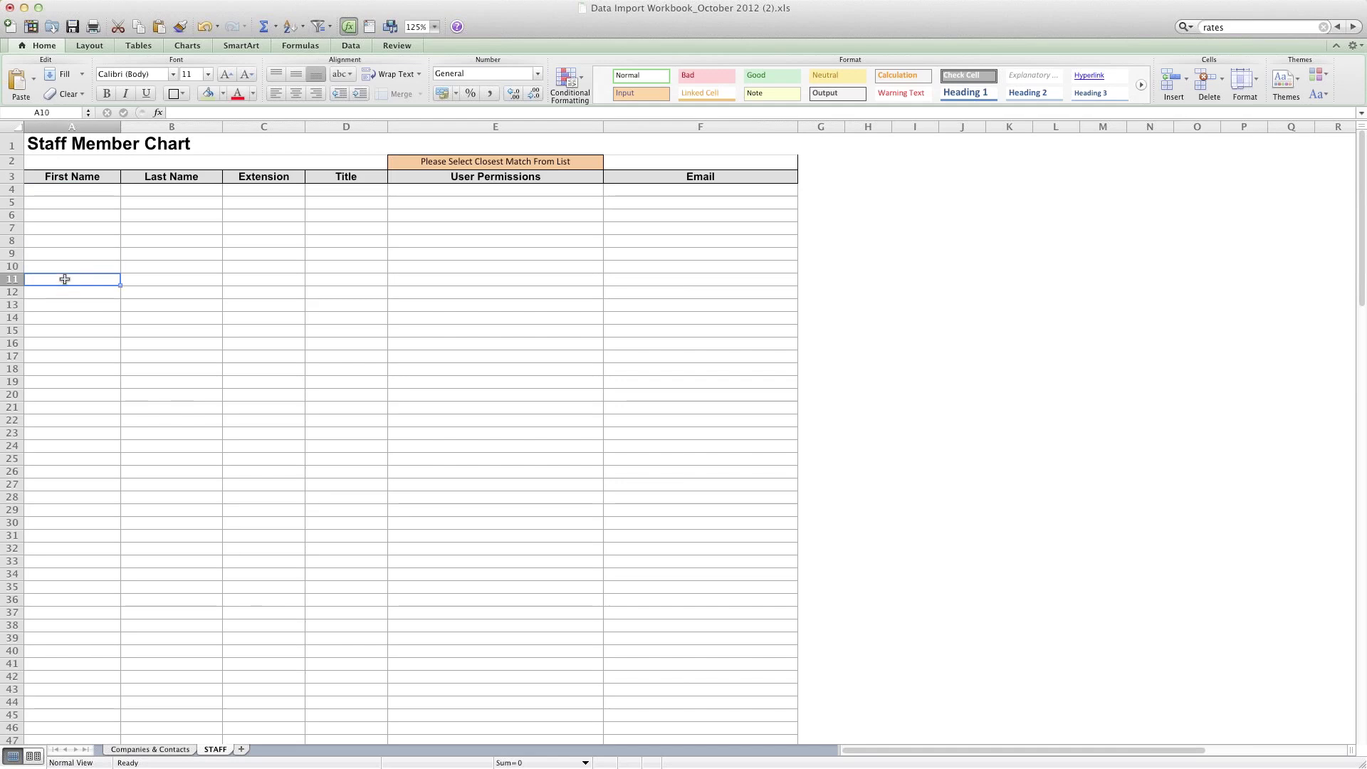
{"action": "left_click", "coordinate": [62, 292]}
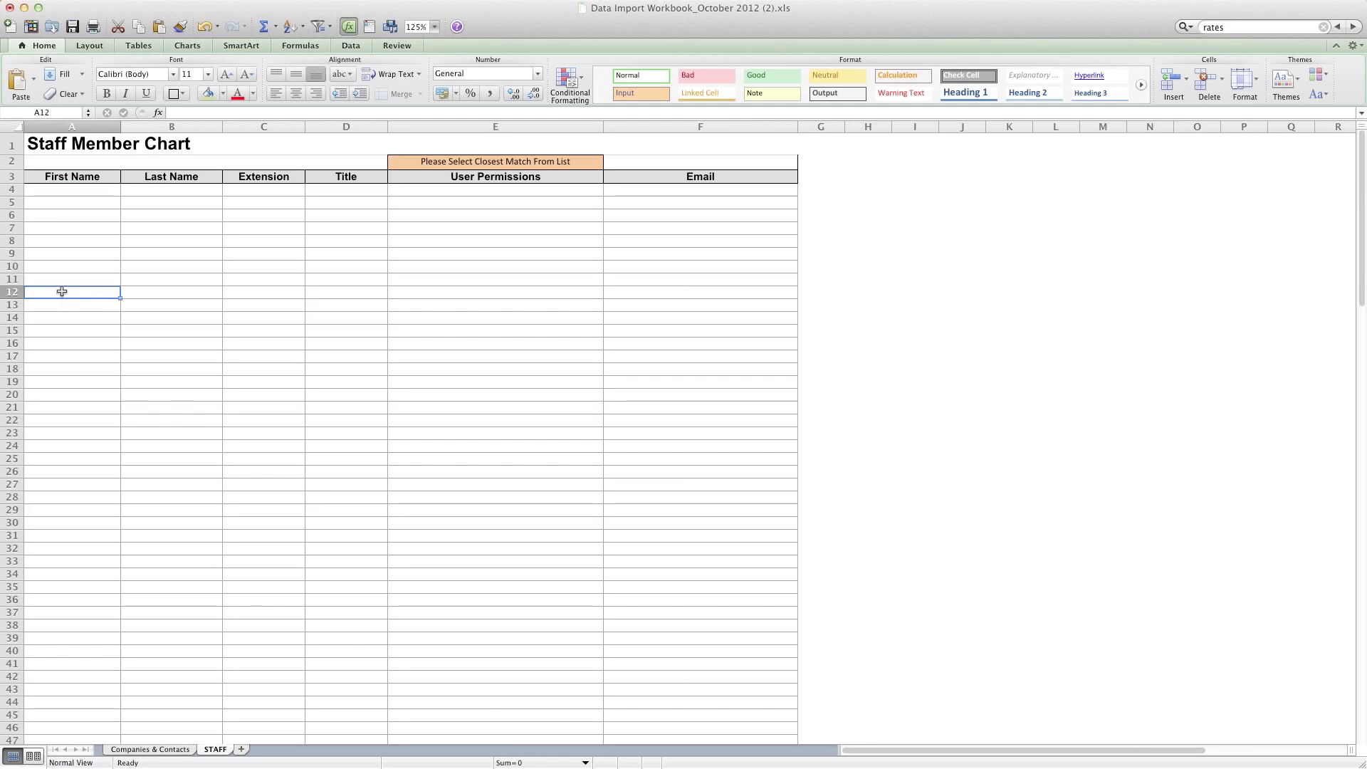
{"action": "left_click", "coordinate": [61, 279]}
{"action": "left_click", "coordinate": [61, 260]}
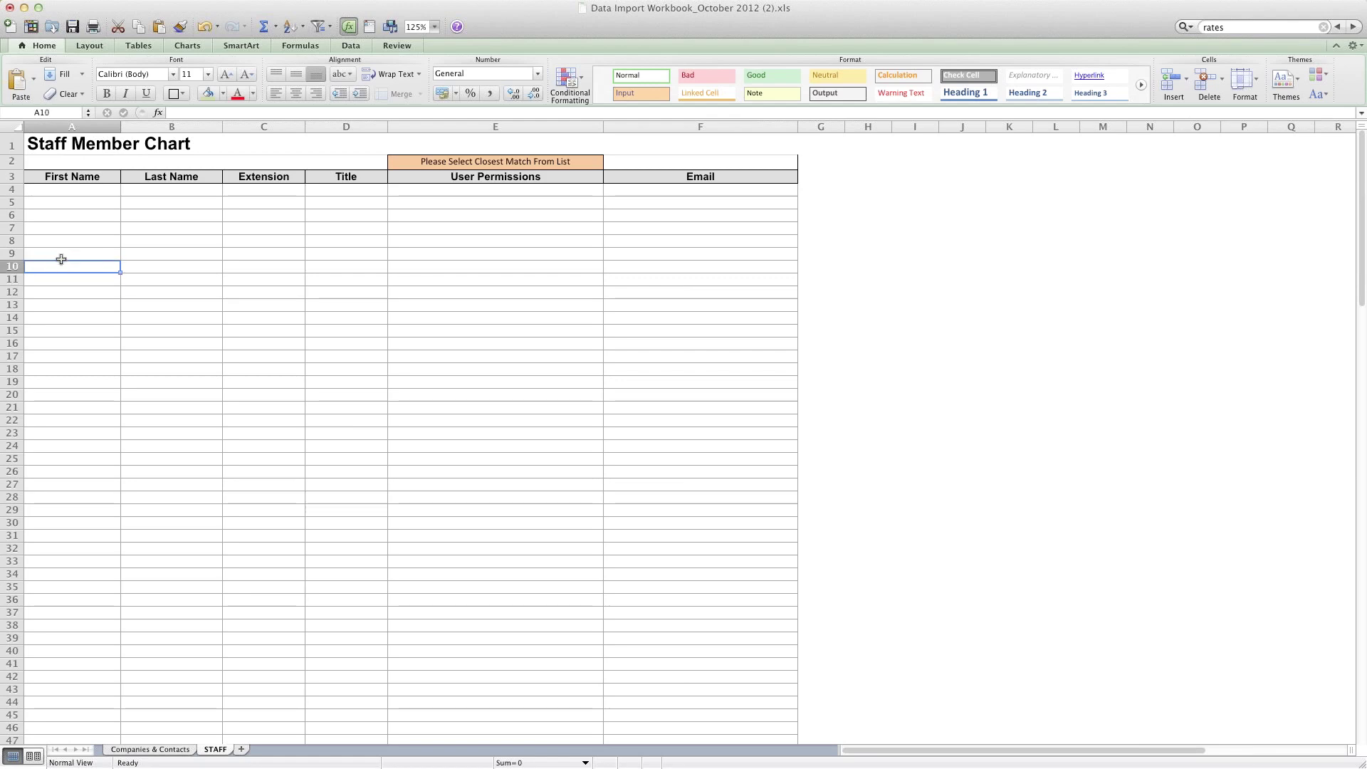
{"action": "left_click", "coordinate": [63, 251]}
{"action": "left_click", "coordinate": [65, 238]}
{"action": "left_click", "coordinate": [67, 225]}
{"action": "left_click", "coordinate": [72, 212]}
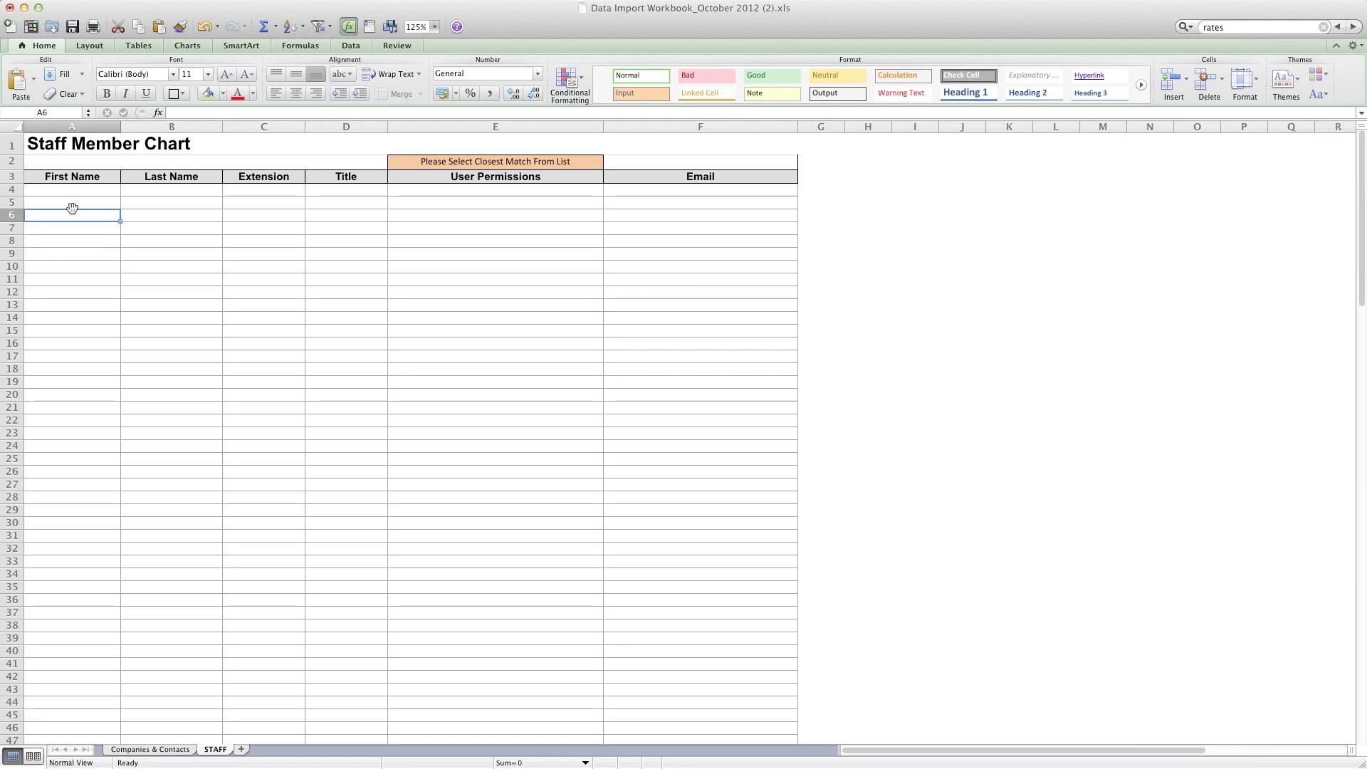
{"action": "left_click", "coordinate": [72, 204]}
{"action": "left_click", "coordinate": [78, 191]}
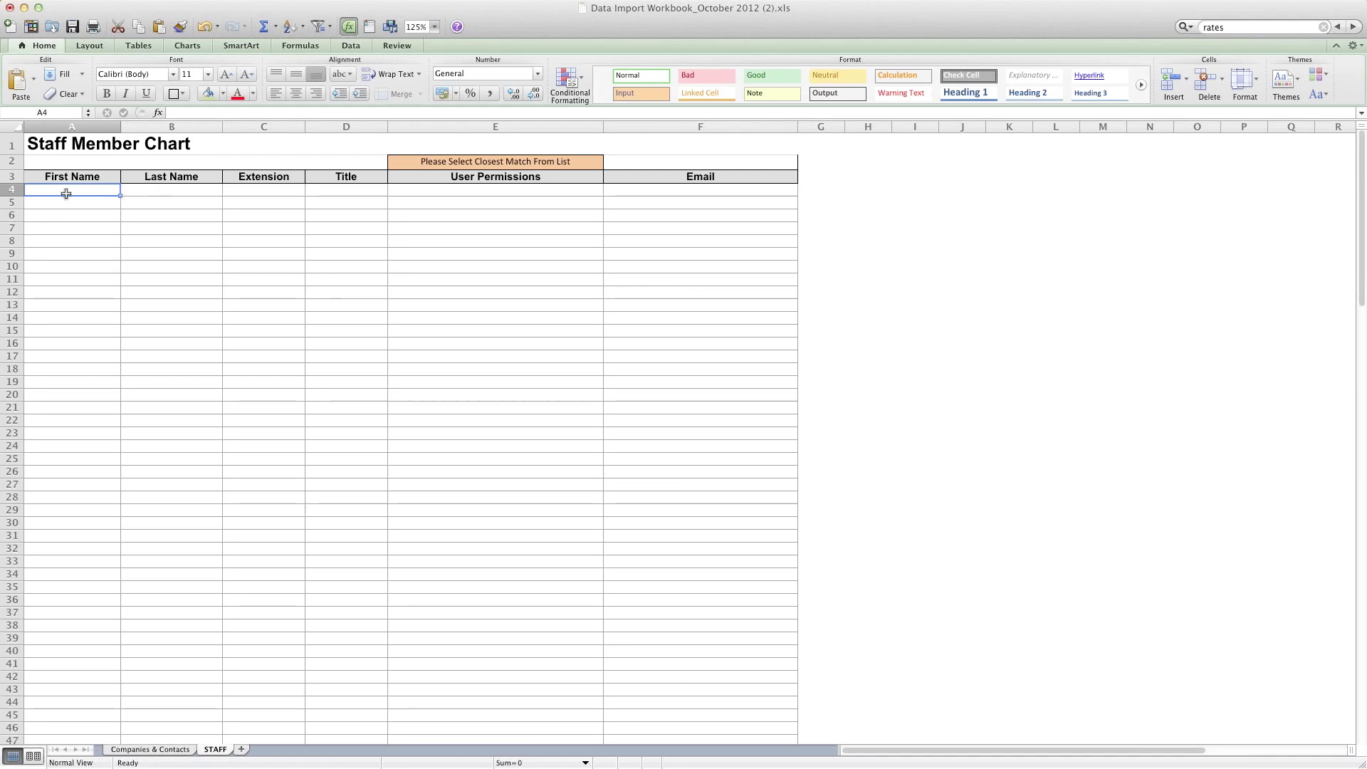
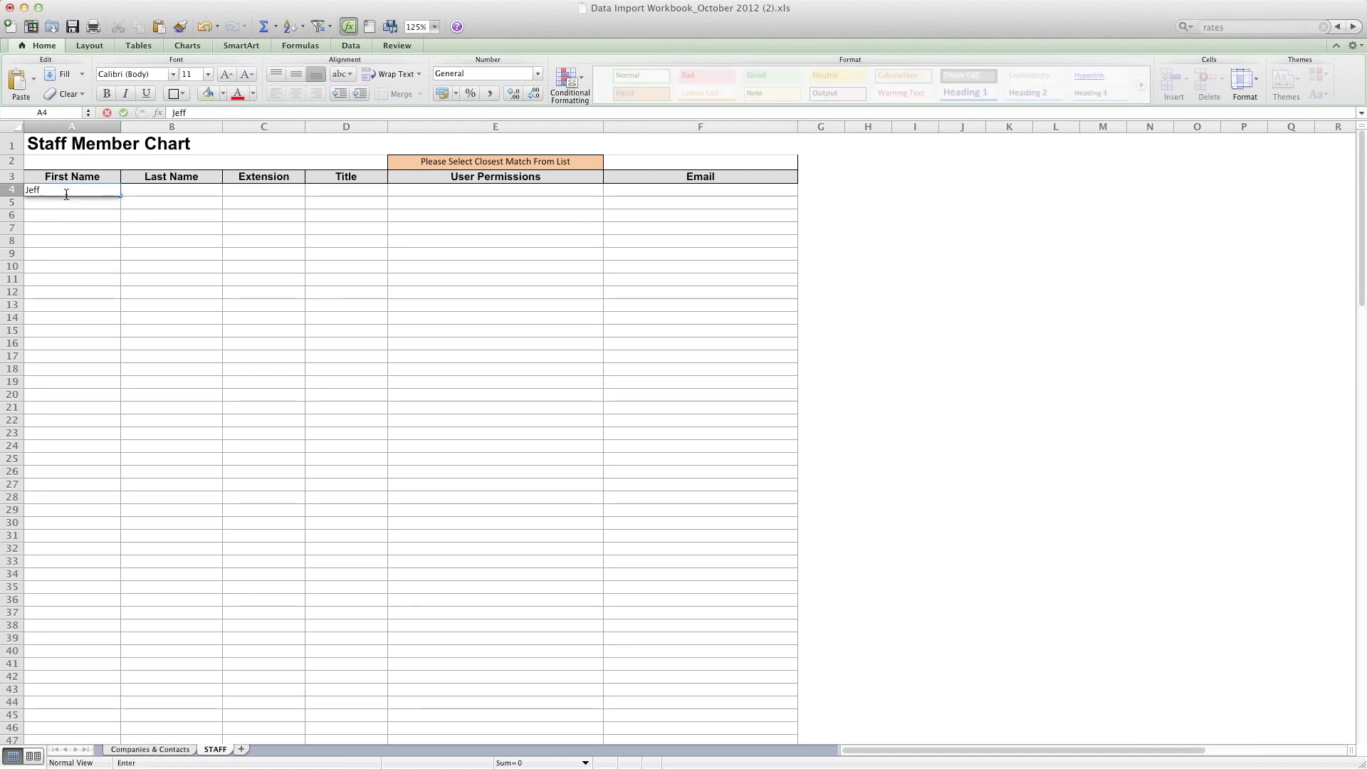
Step: Enter the staff member's first and last name, title Manager and e-mail address in row 4
{"action": "key", "text": "Tab"}
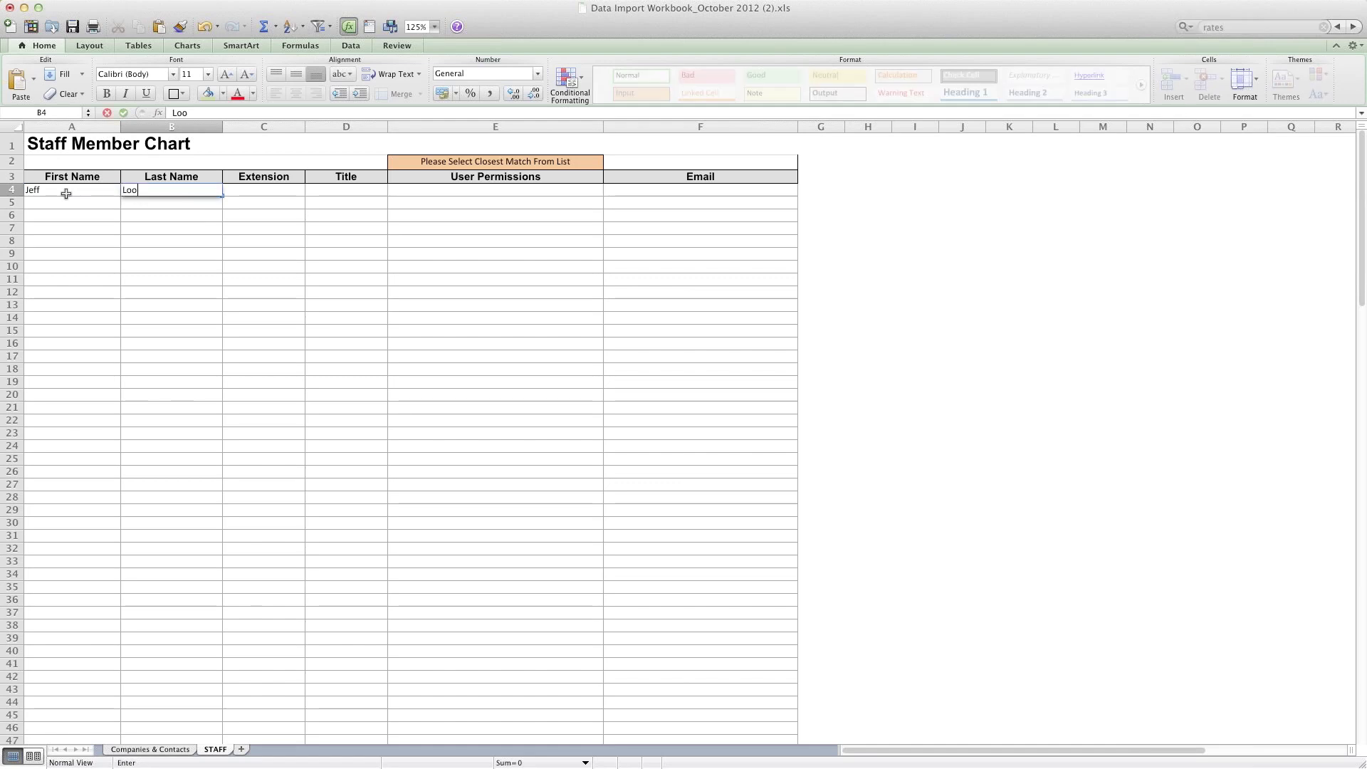
{"action": "key", "text": "Tab"}
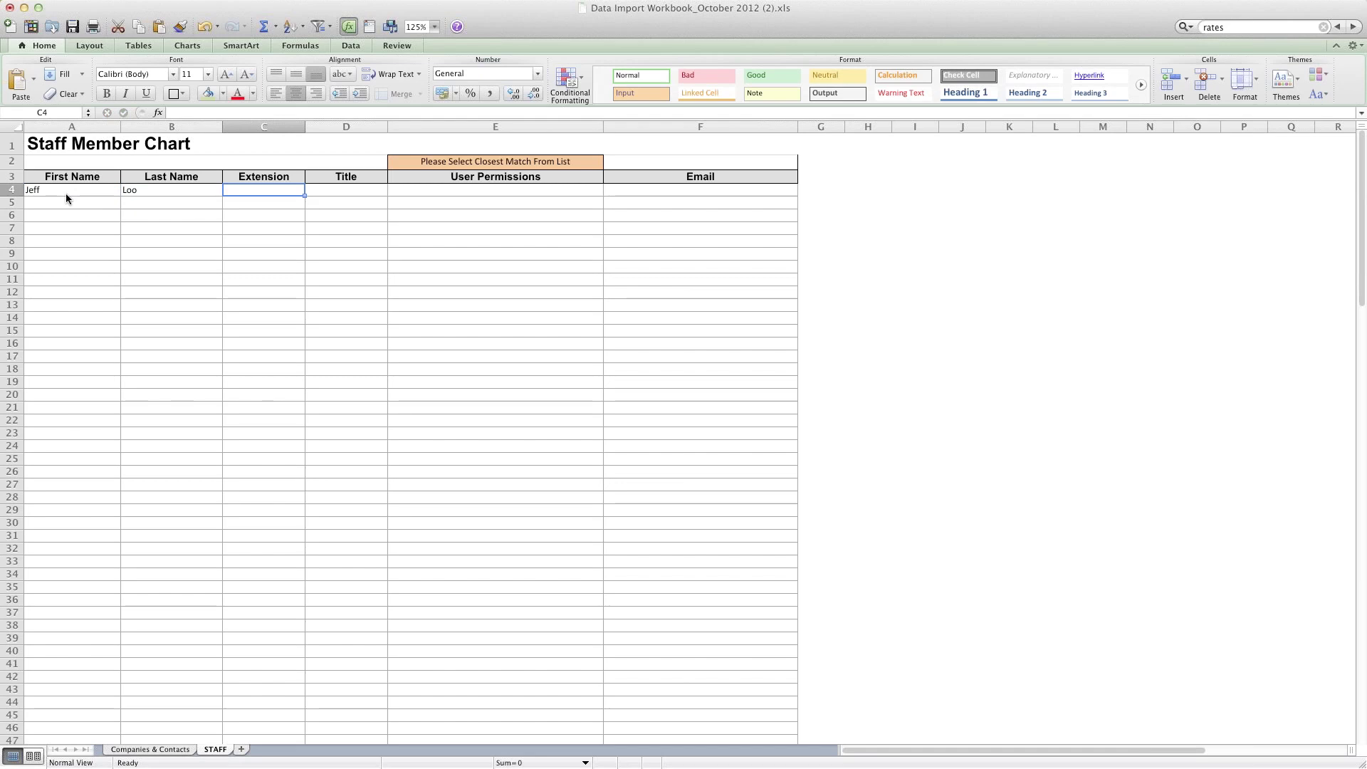
{"action": "key", "text": "Tab"}
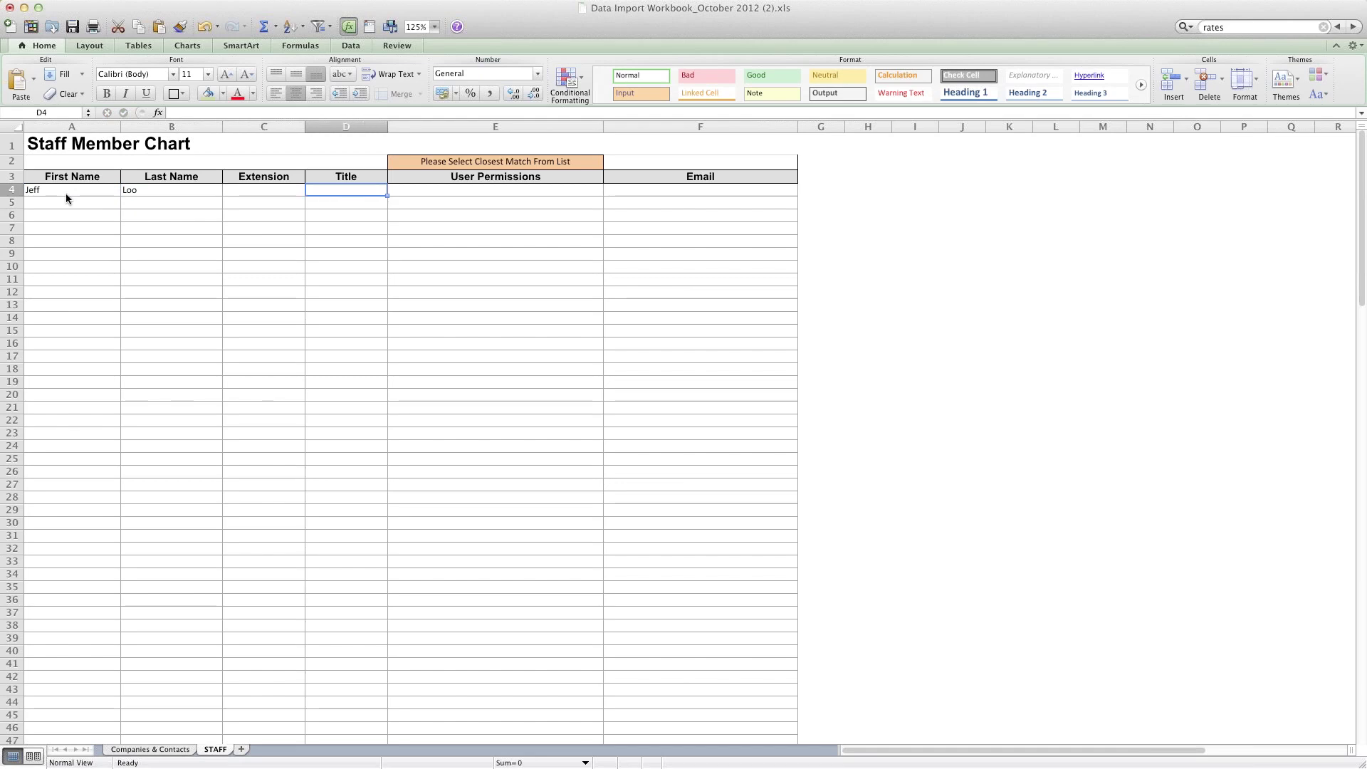
{"action": "type", "text": "Manager"}
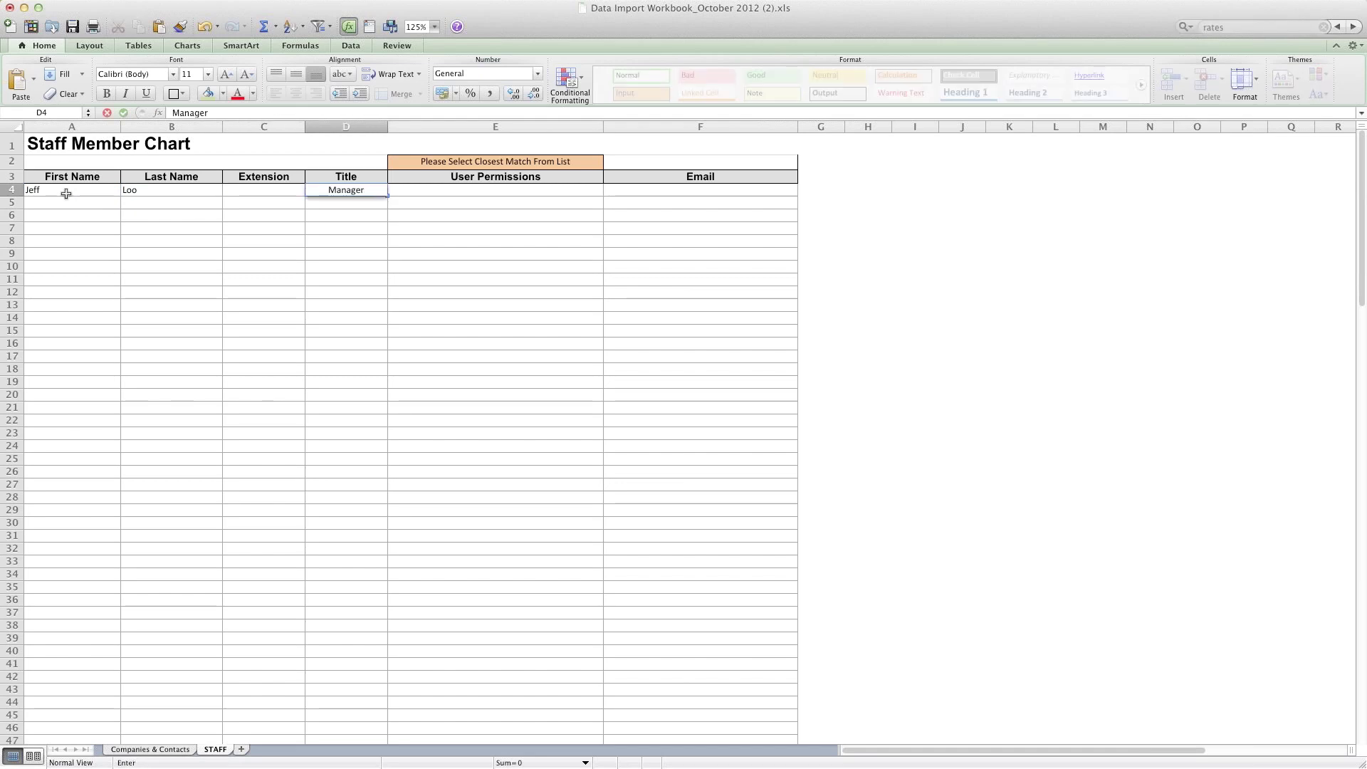
{"action": "key", "text": "Tab"}
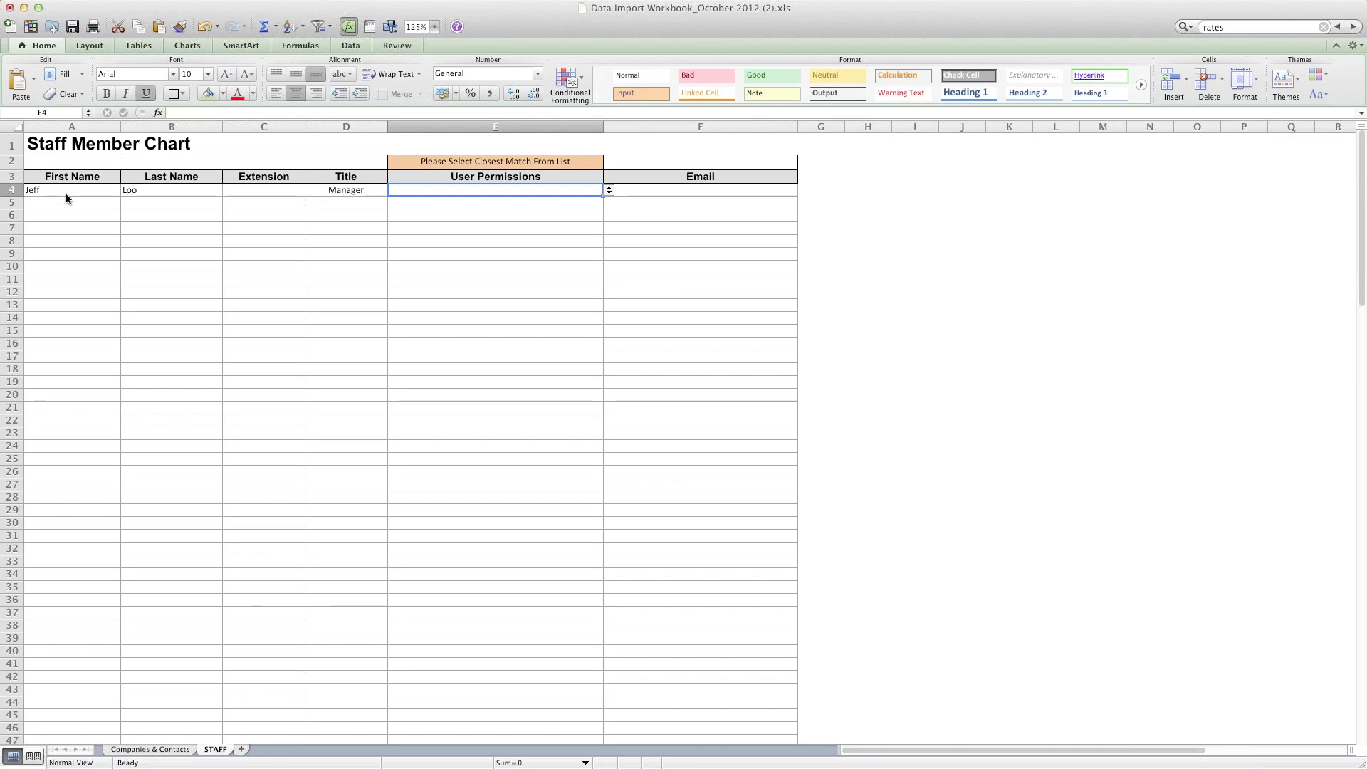
{"action": "key", "text": "Tab"}
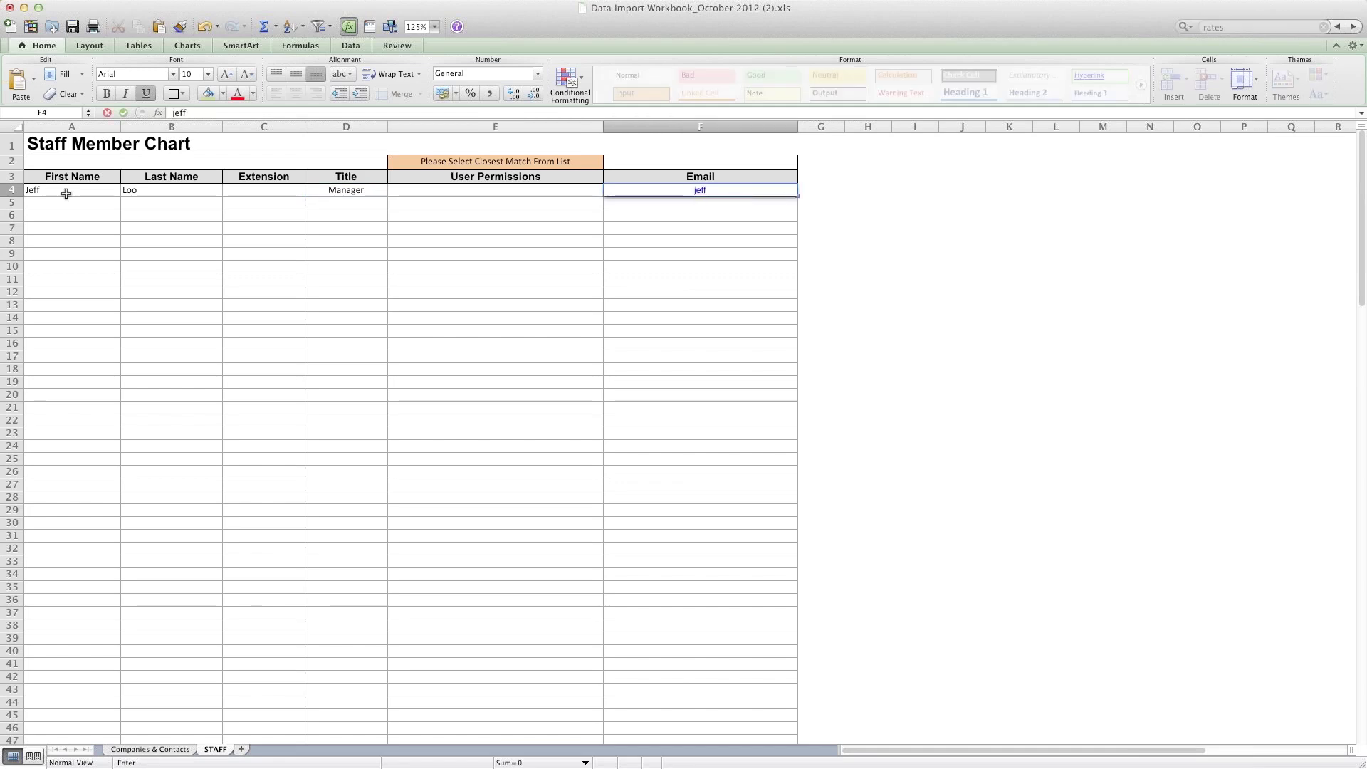
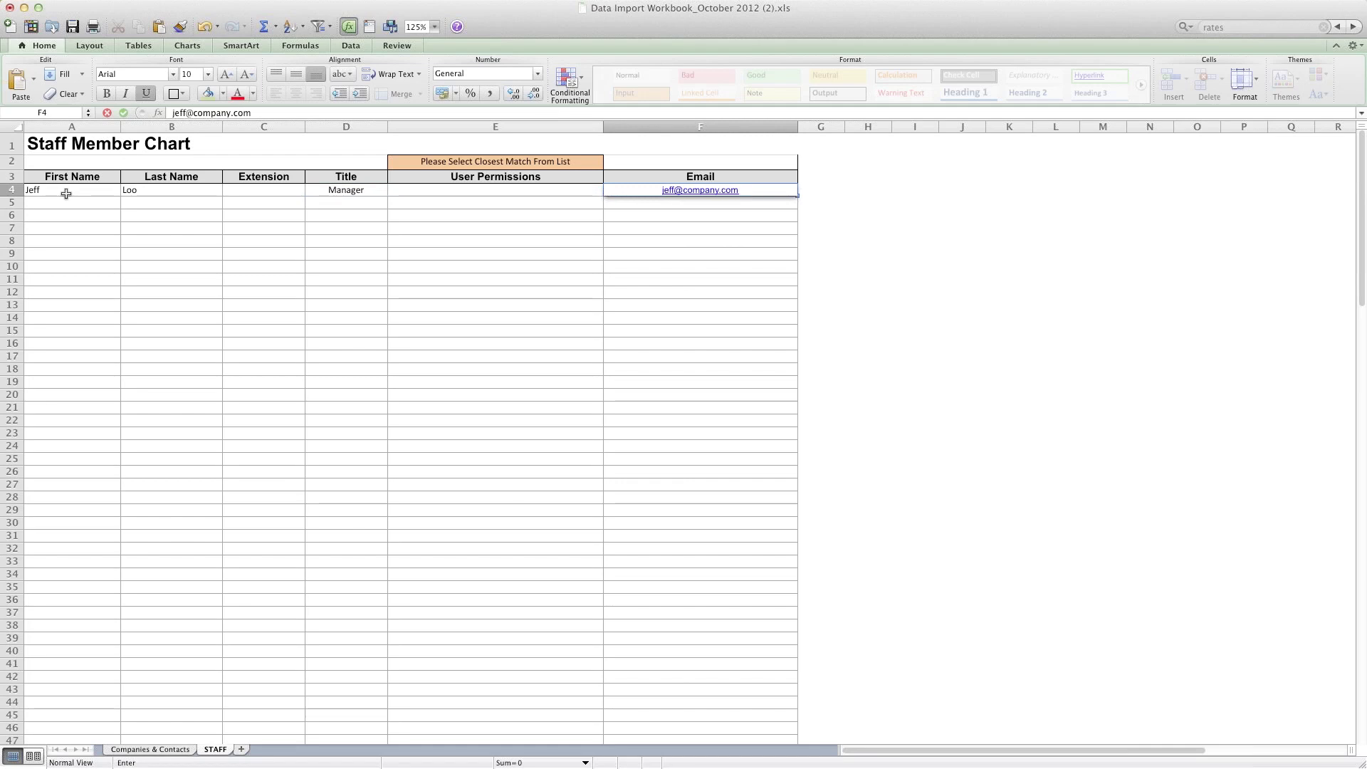
{"action": "key", "text": "Left"}
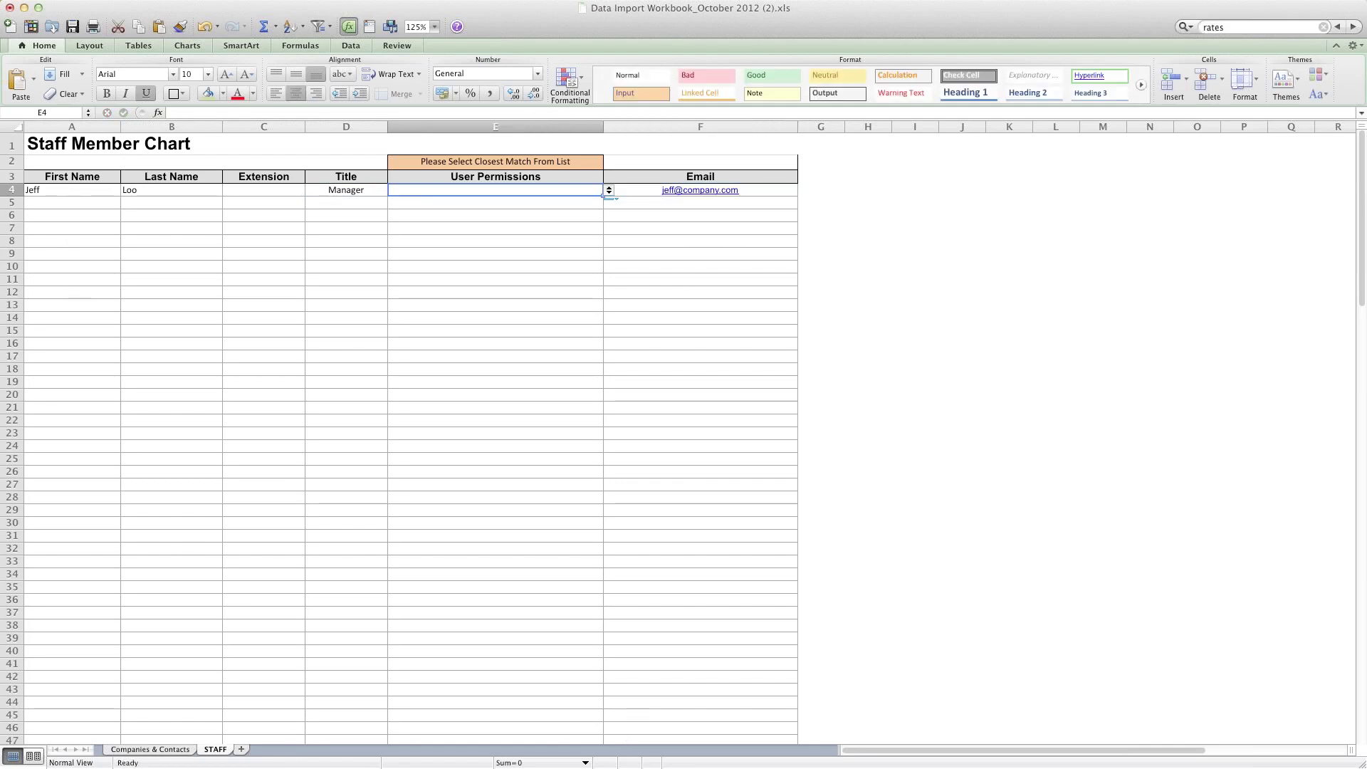
{"action": "key", "text": "super+Tab"}
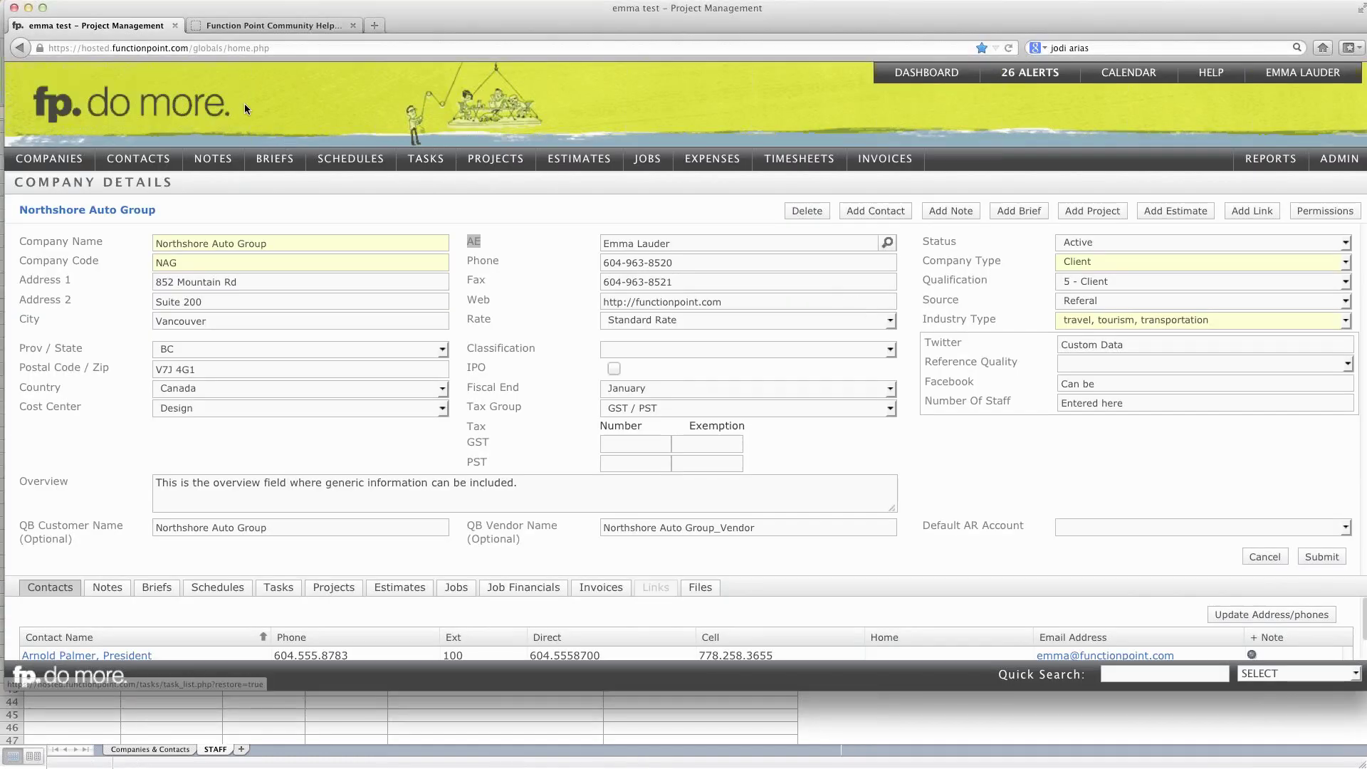
Step: Open the staff member's contact record in Function Point and note its Staff contact type
{"action": "mouse_move", "coordinate": [132, 161]}
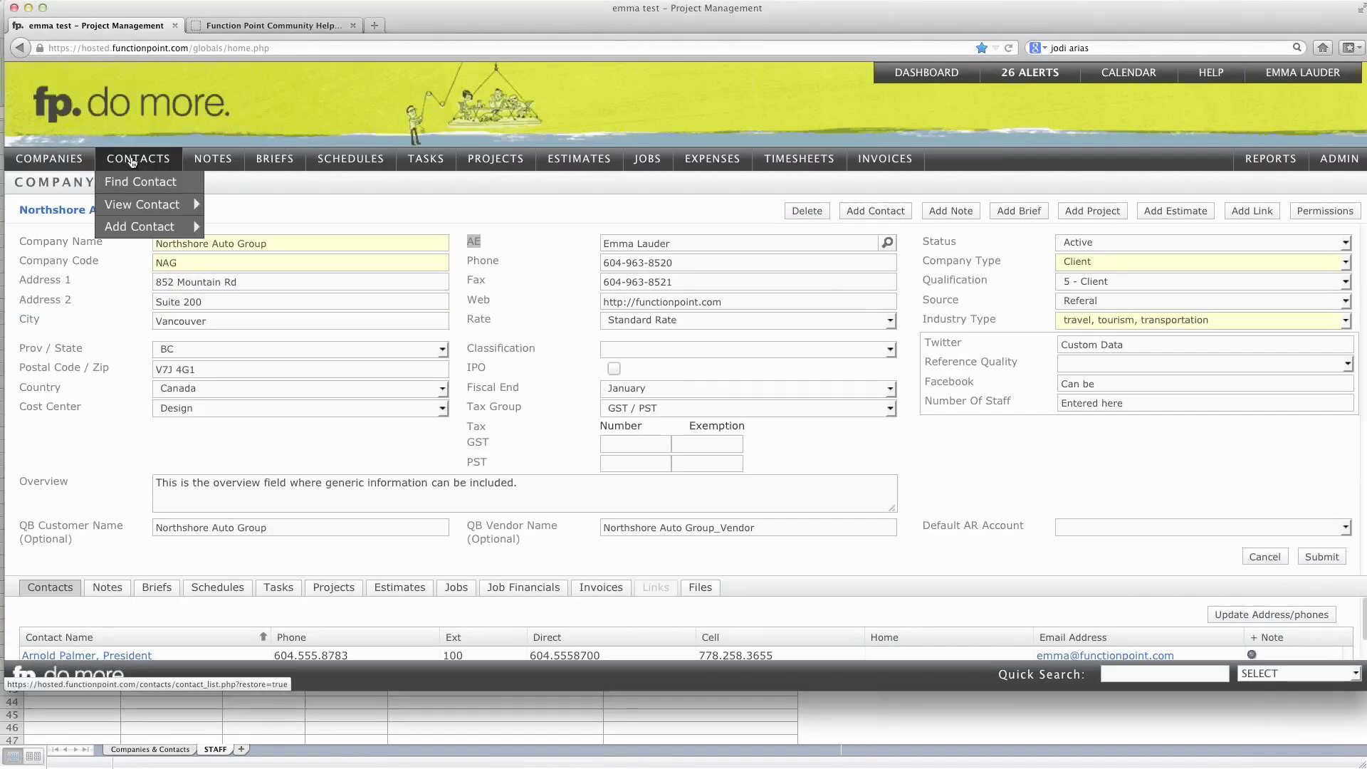
{"action": "mouse_move", "coordinate": [131, 208]}
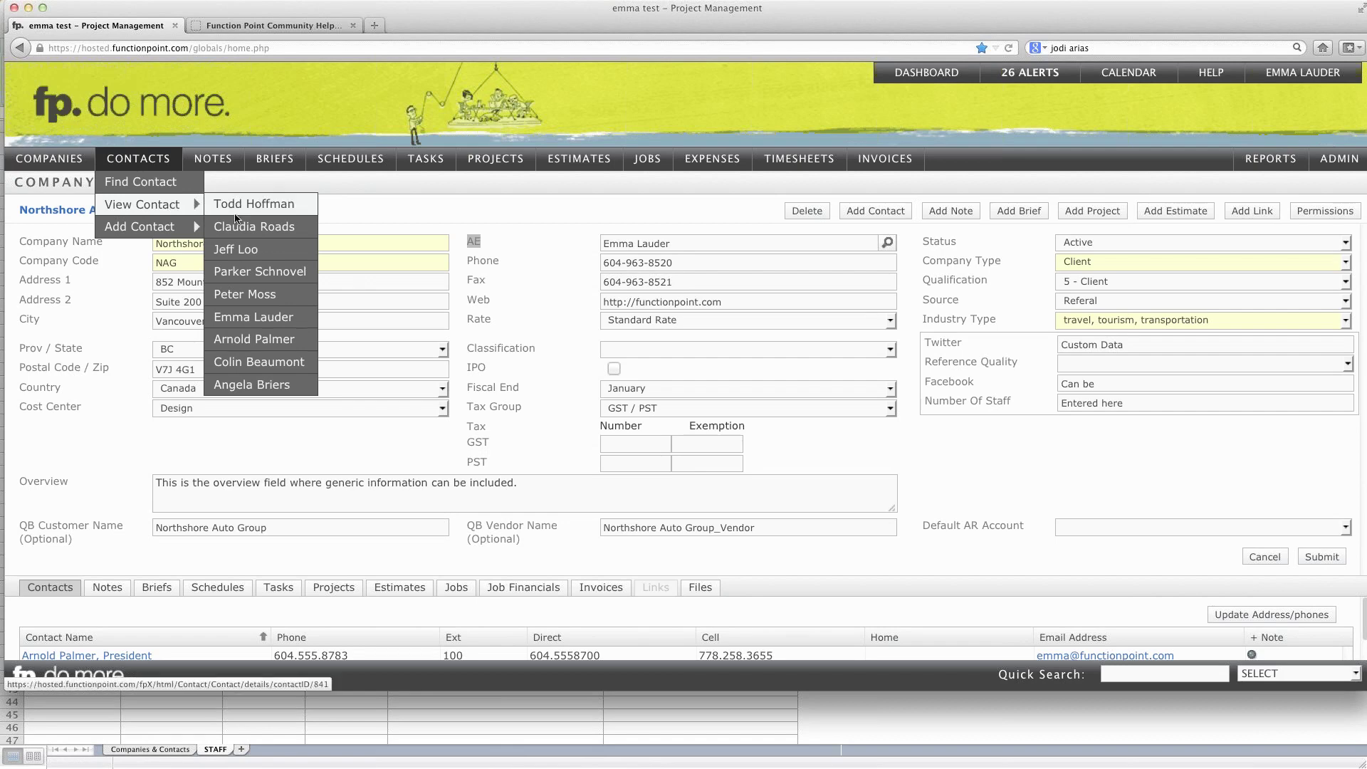
{"action": "left_click", "coordinate": [238, 249]}
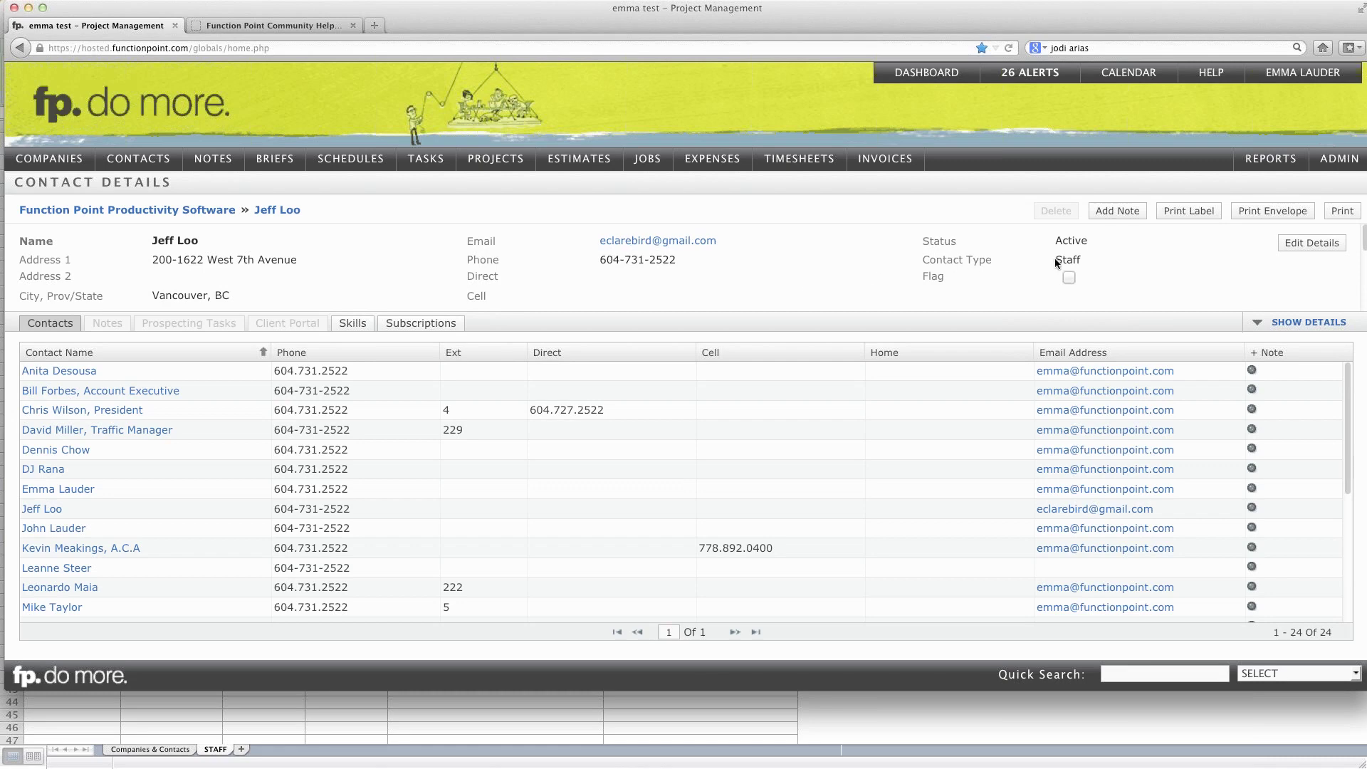
{"action": "left_click_drag", "start_coordinate": [1056, 260], "coordinate": [1079, 262]}
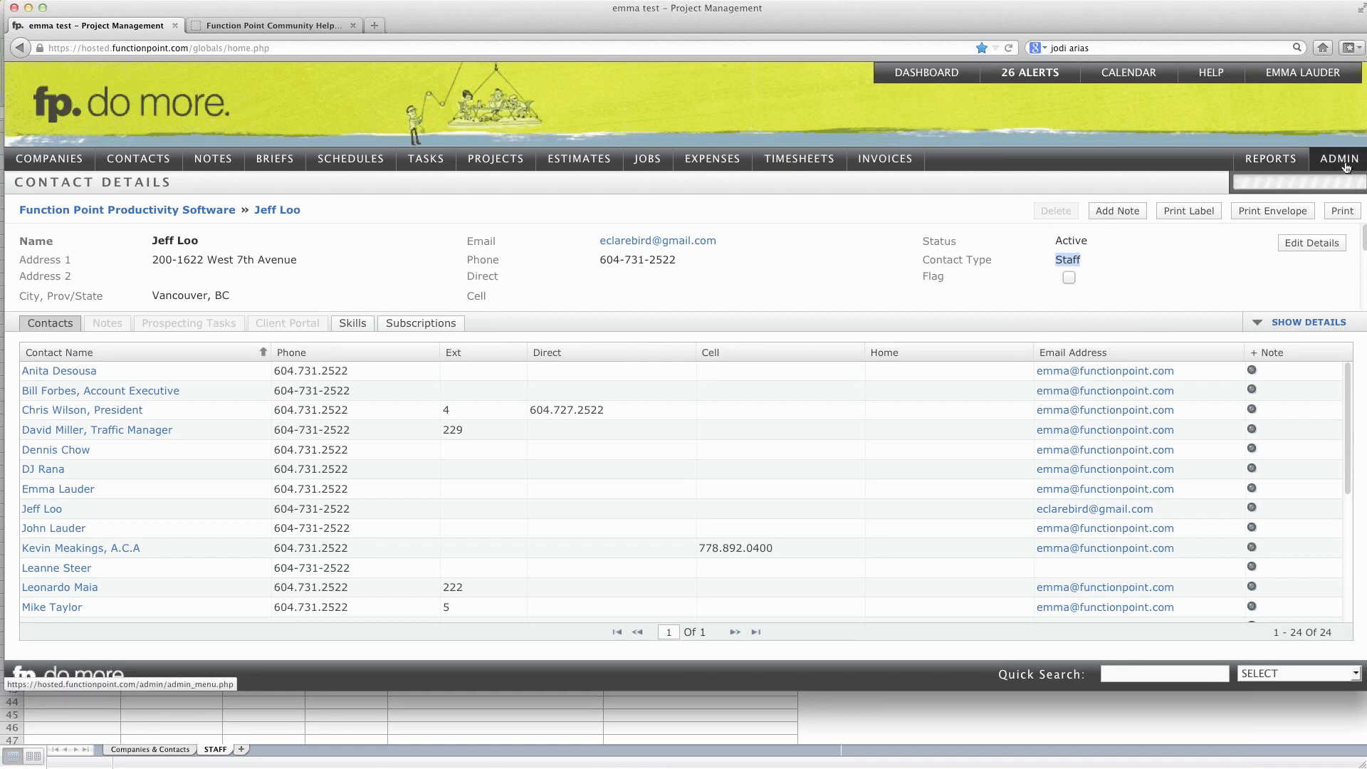
Step: Review the admin Manage Staff list of 19 staff members, then return to Excel
{"action": "mouse_move", "coordinate": [1347, 165]}
{"action": "mouse_move", "coordinate": [1325, 228]}
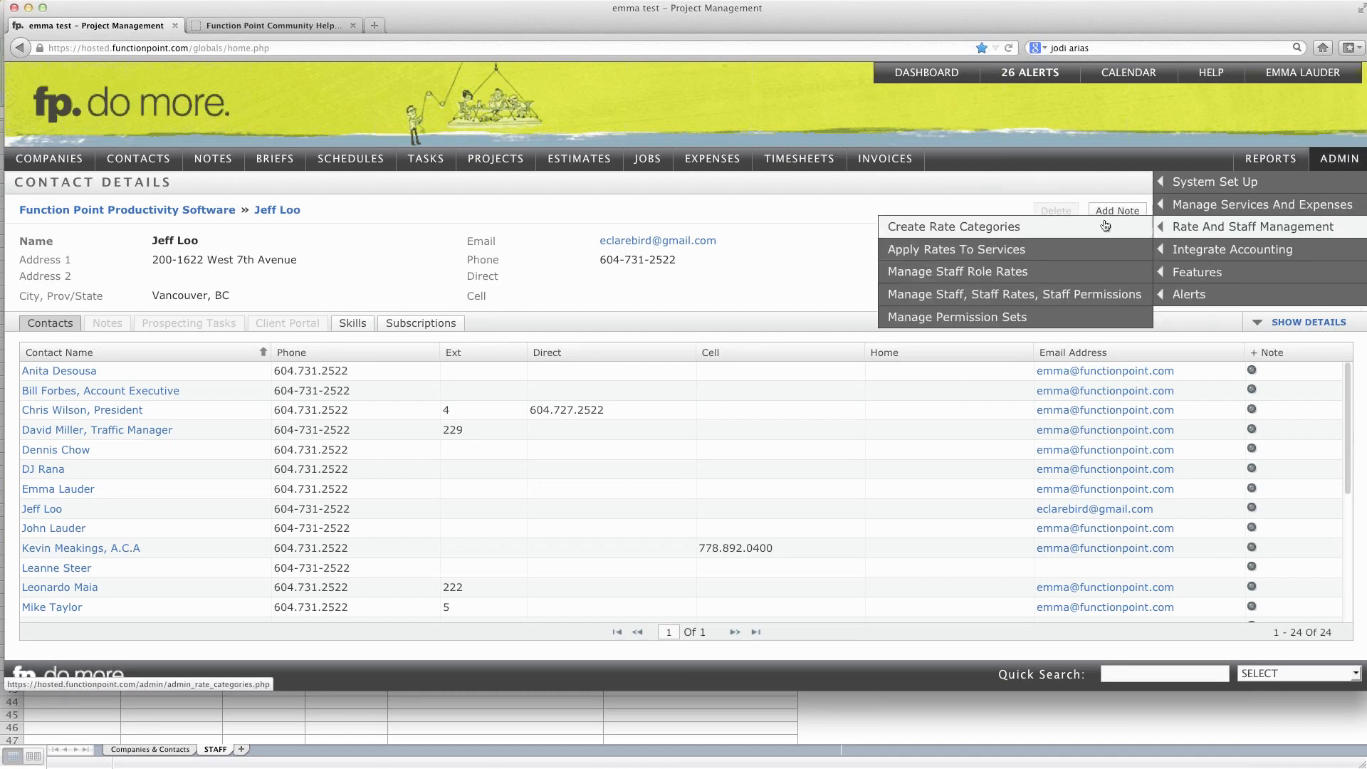
{"action": "left_click", "coordinate": [1066, 291]}
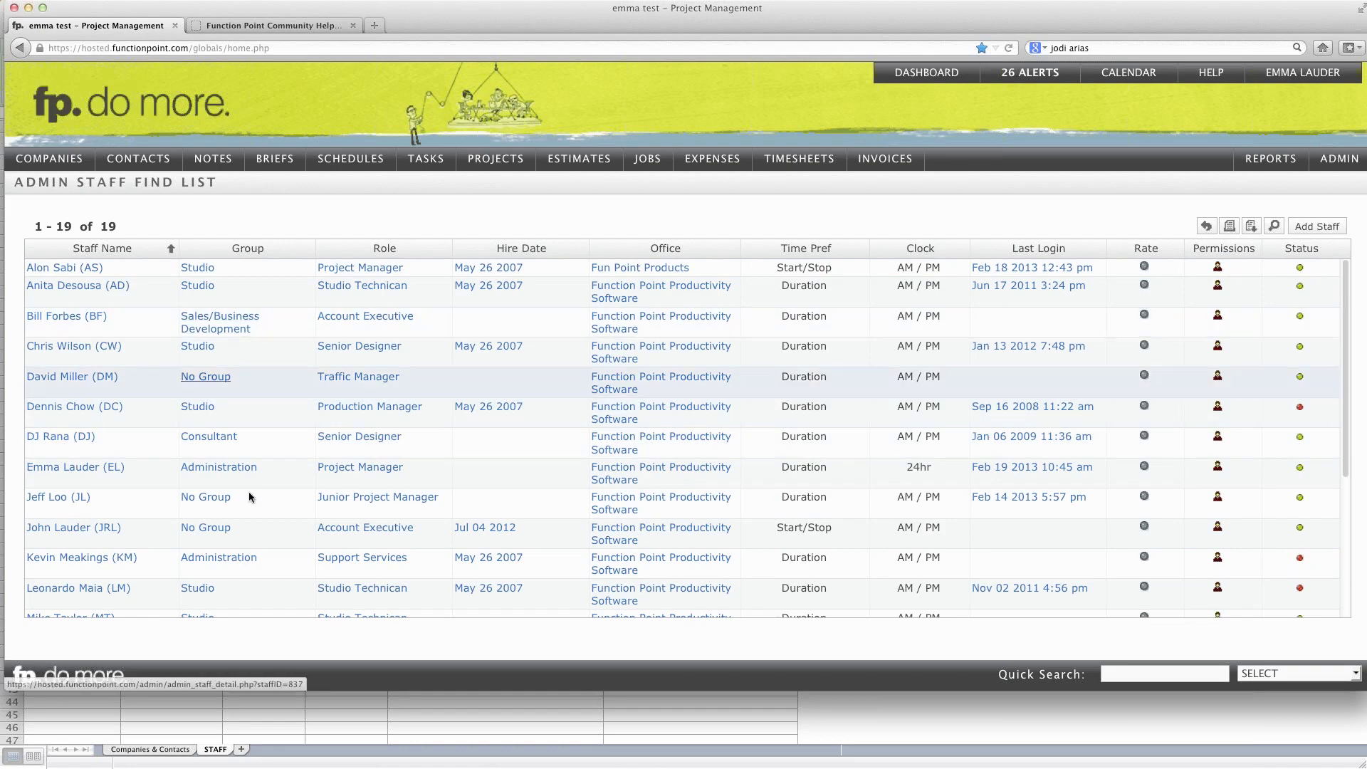
{"action": "left_click", "coordinate": [431, 720]}
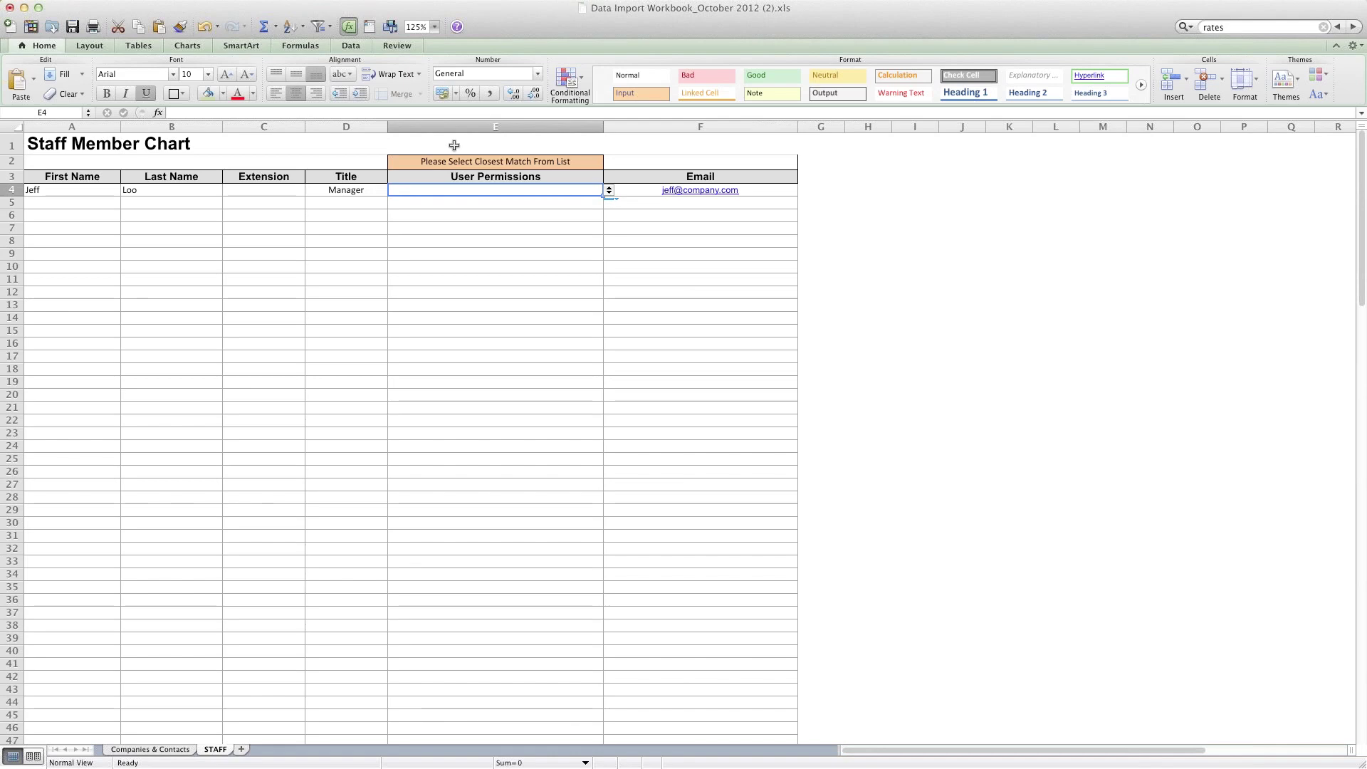
Step: View E4's four User Permissions options without choosing one, then go back to Function Point
{"action": "left_click", "coordinate": [609, 190]}
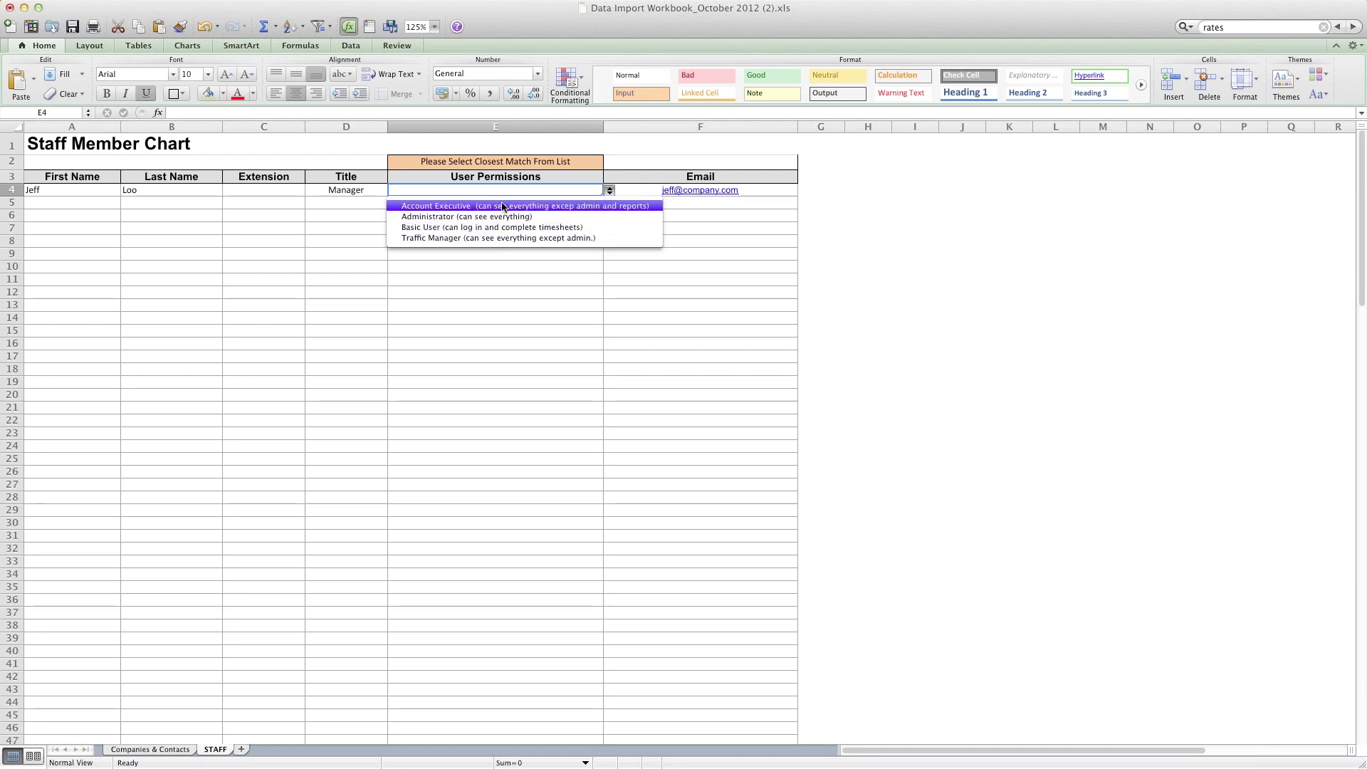
{"action": "key", "text": "Escape"}
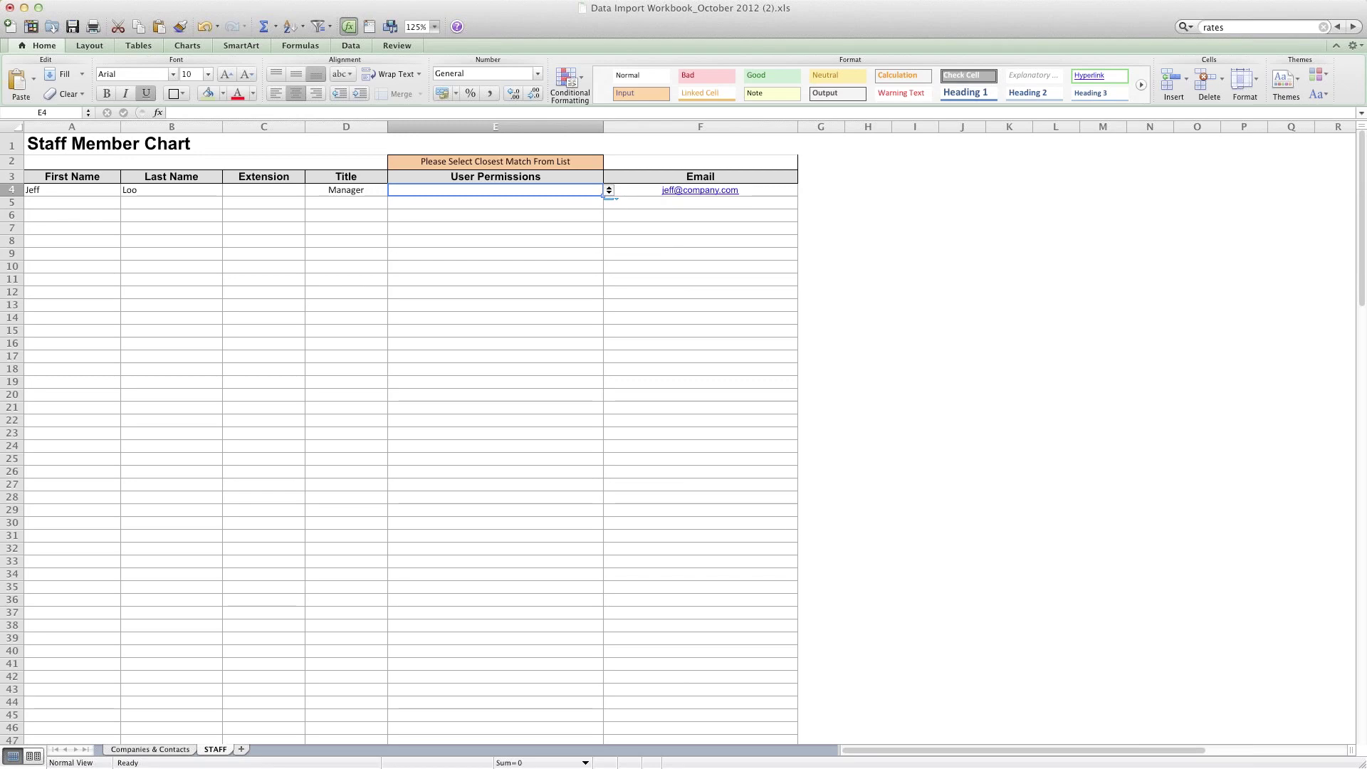
{"action": "key", "text": "super+Tab"}
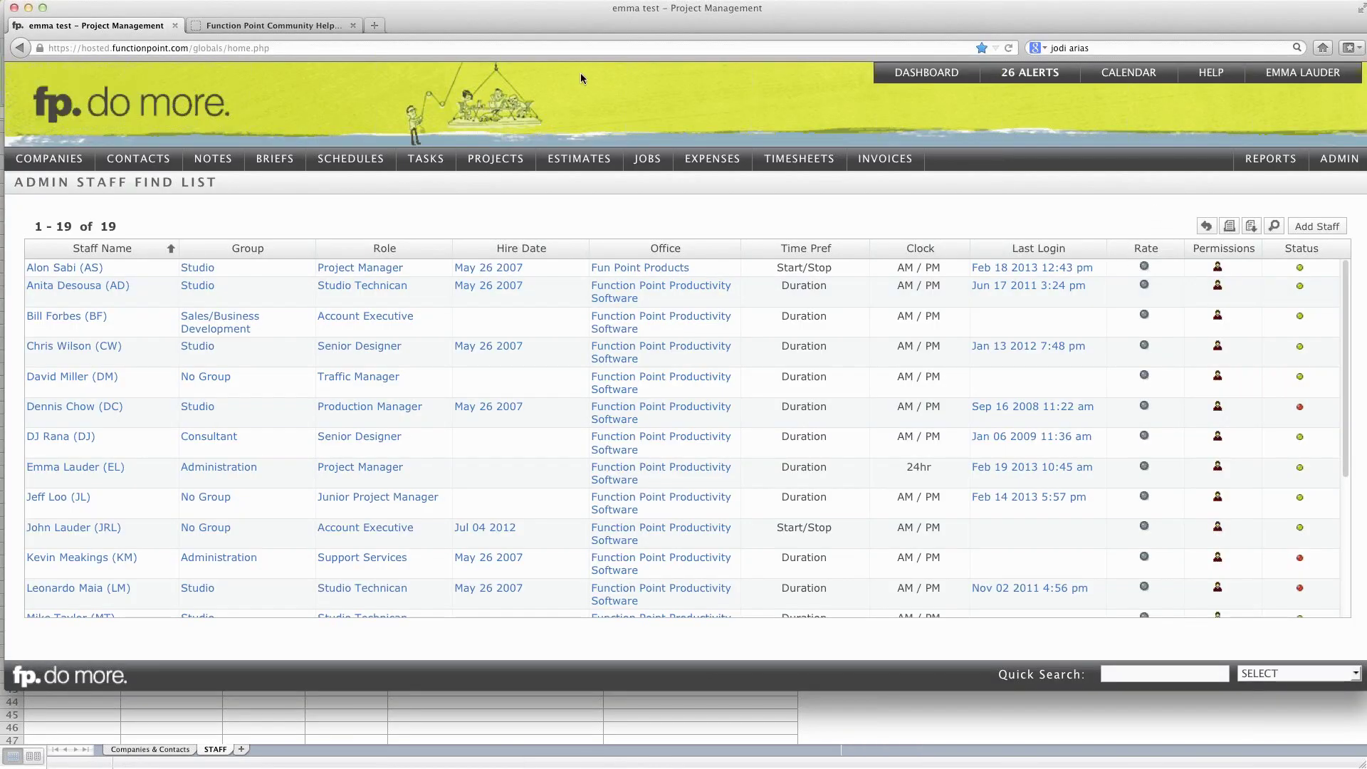
Step: Open Import Workbook Permission Settings Explained under Workbook in the fp.Prime documentation
{"action": "left_click", "coordinate": [332, 27]}
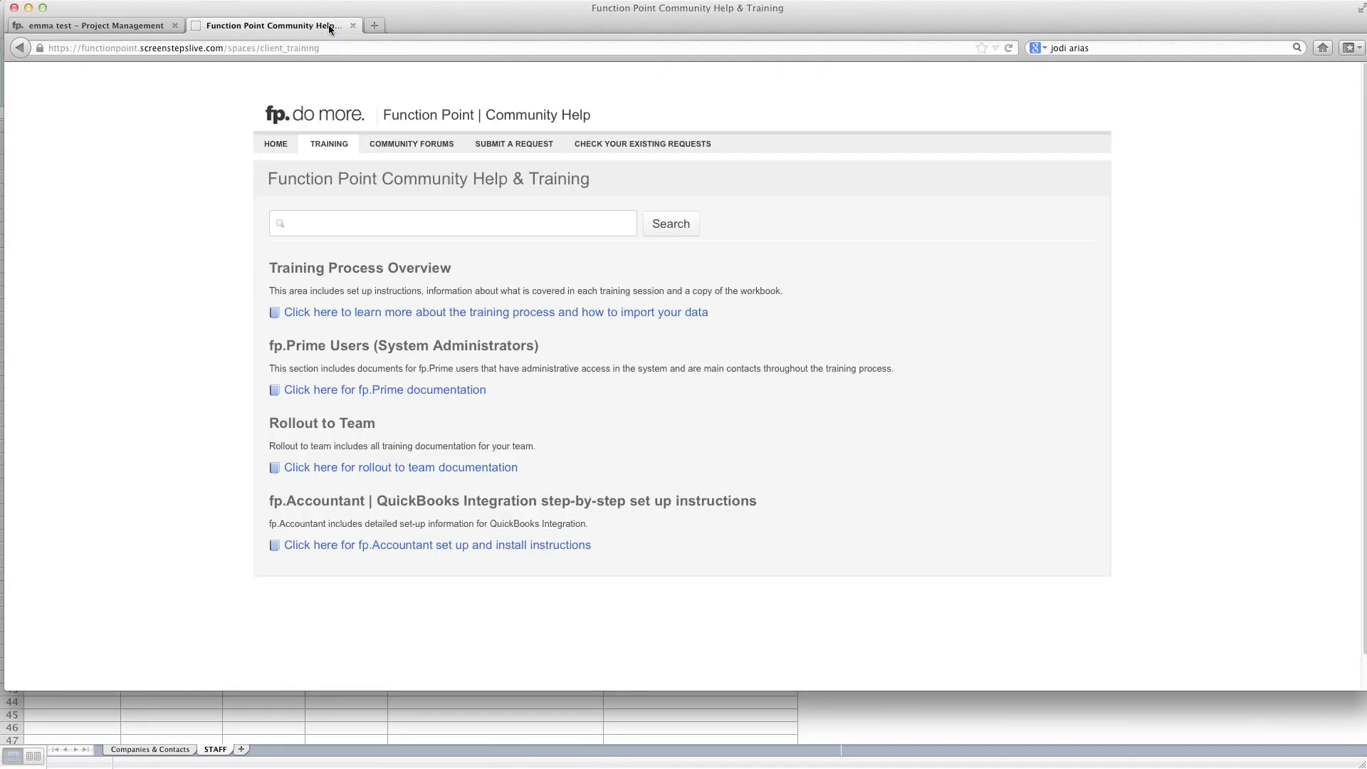
{"action": "left_click_drag", "start_coordinate": [268, 346], "coordinate": [557, 354]}
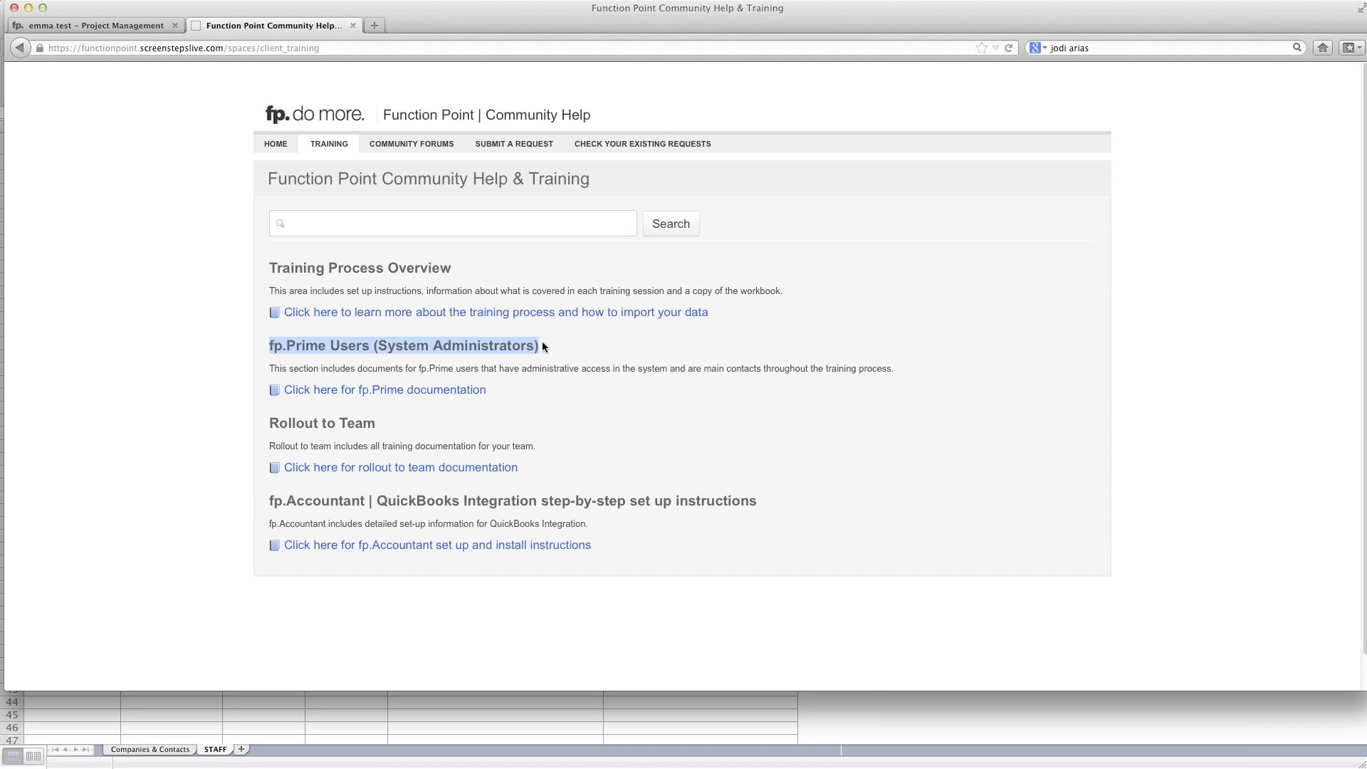
{"action": "left_click", "coordinate": [363, 392]}
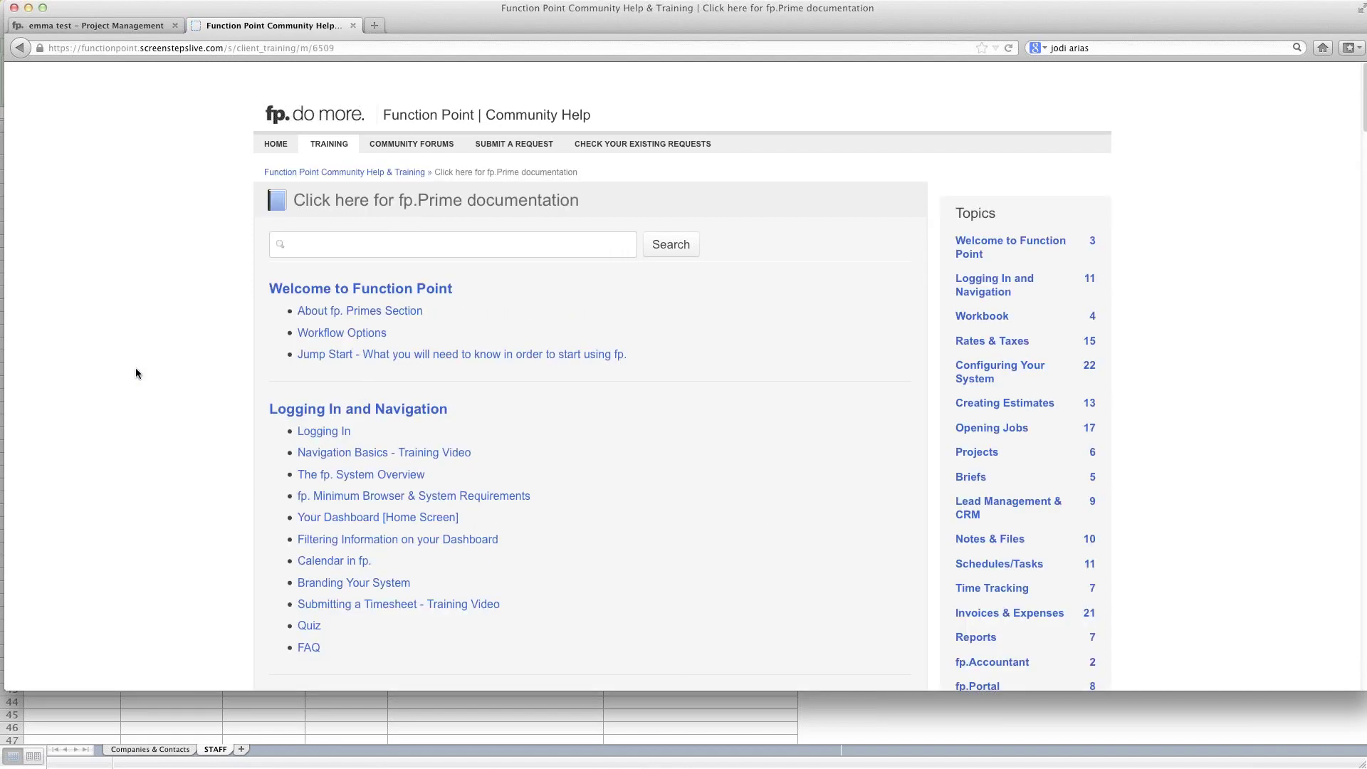
{"action": "scroll", "coordinate": [139, 371], "scroll_direction": "down", "scroll_amount": 5}
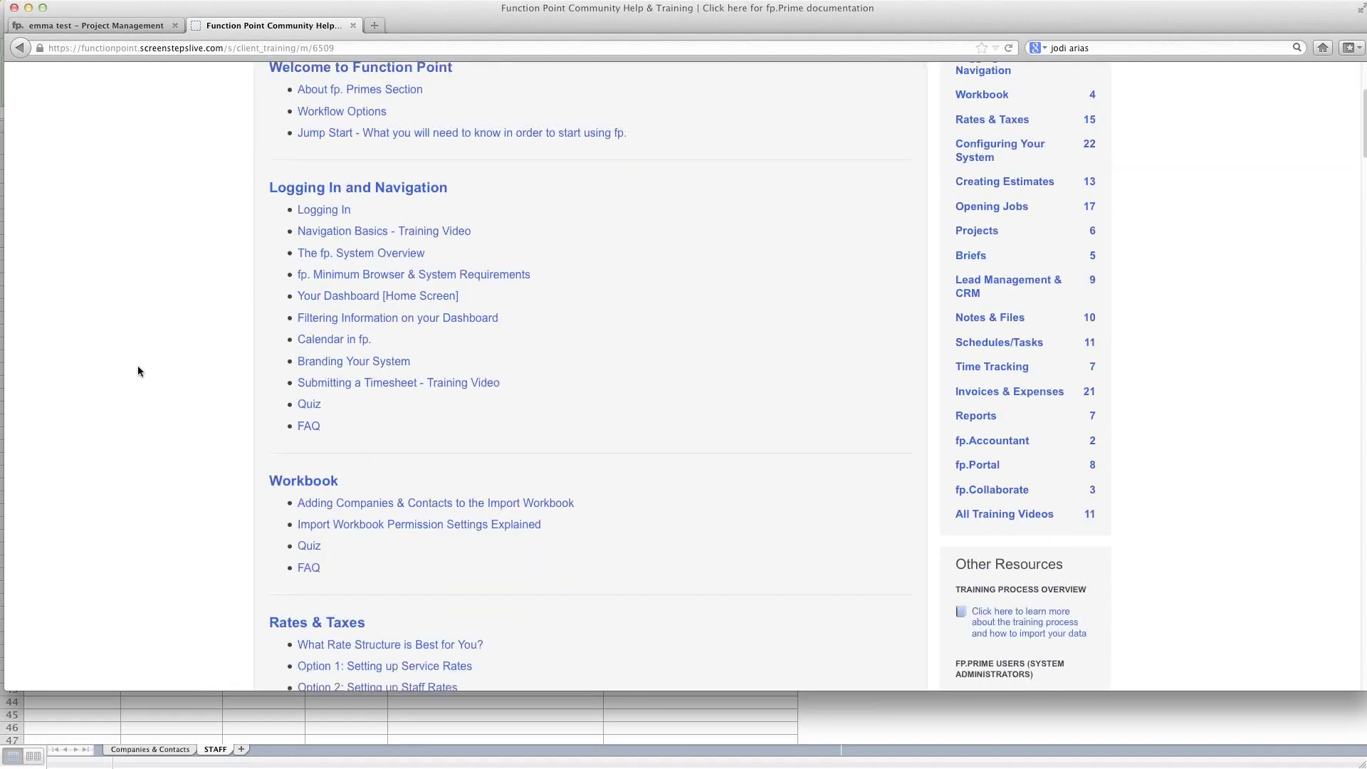
{"action": "left_click_drag", "start_coordinate": [267, 473], "coordinate": [341, 475]}
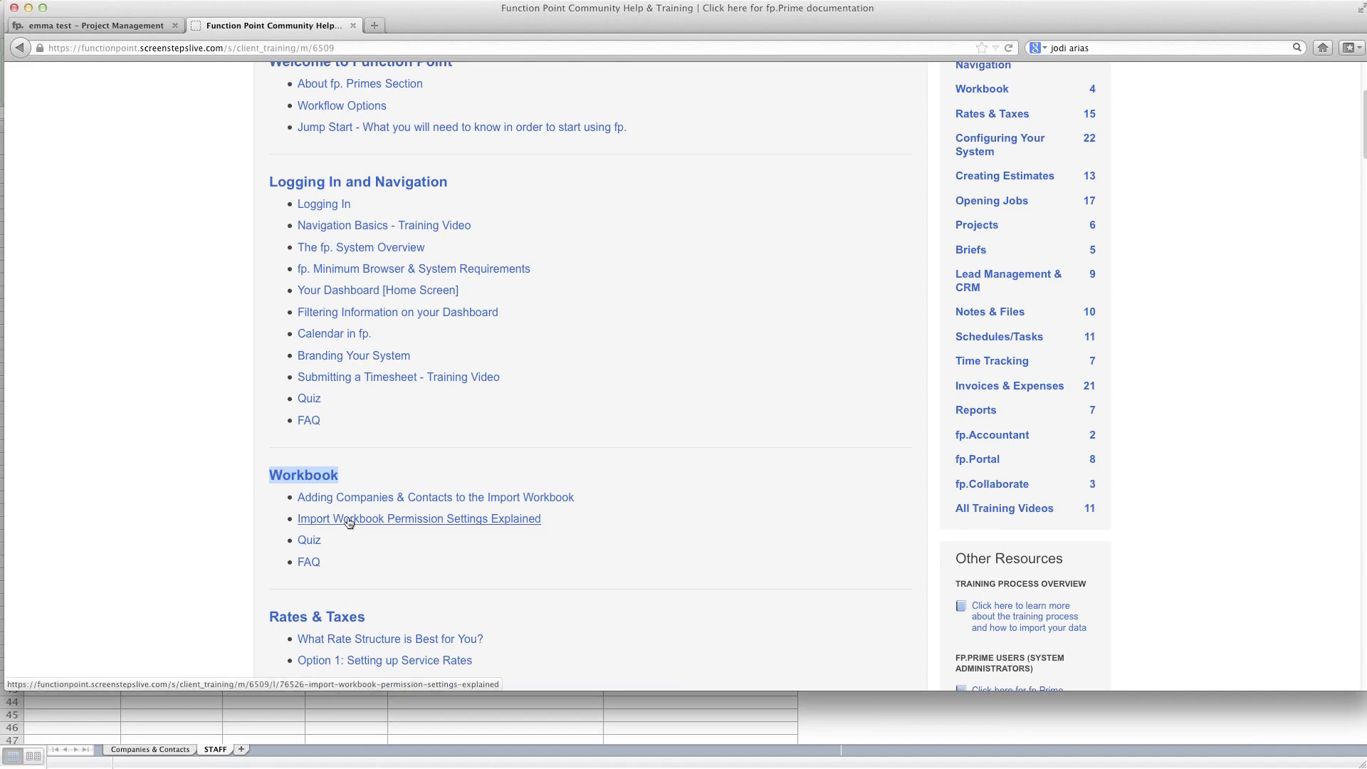
{"action": "left_click", "coordinate": [349, 521]}
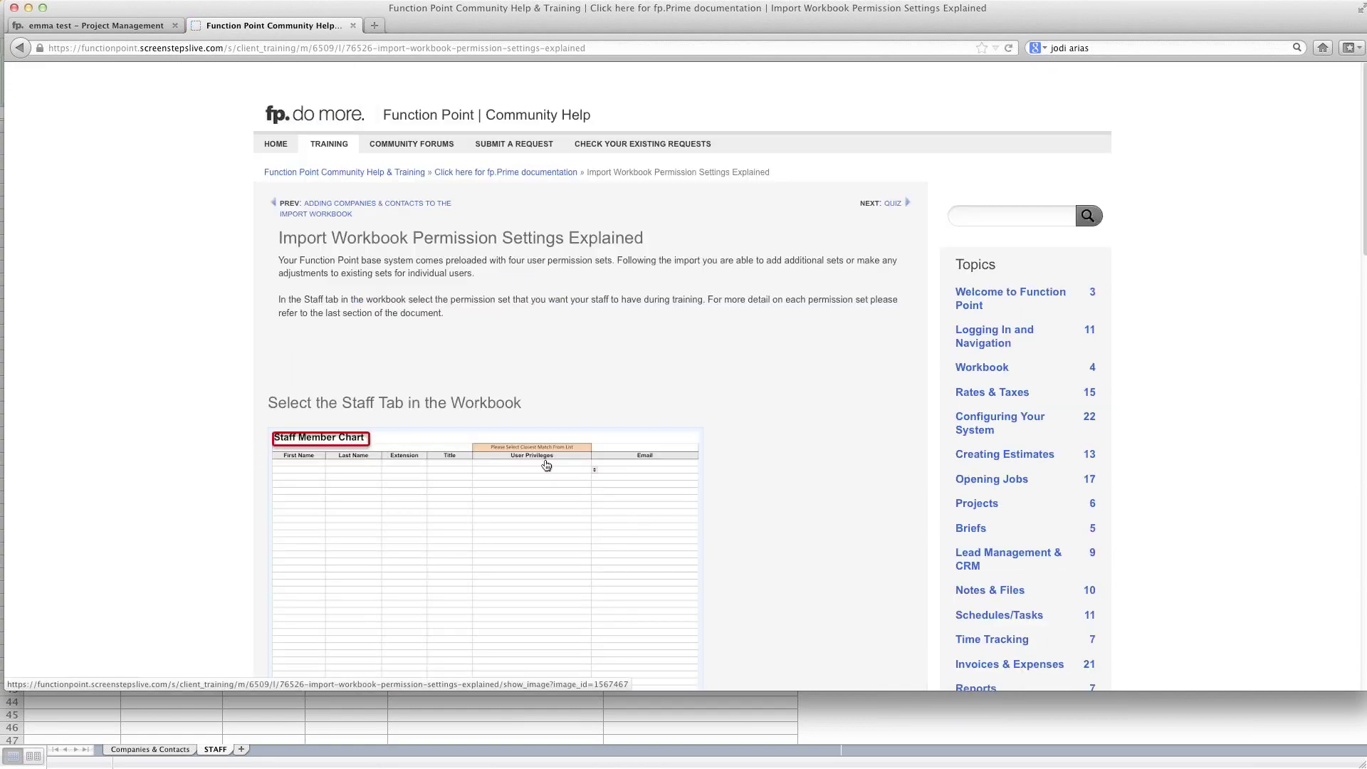
Step: Read the article's description of each permission set, then return to the Excel workbook
{"action": "scroll", "coordinate": [546, 465], "scroll_direction": "down", "scroll_amount": 2}
{"action": "scroll", "coordinate": [547, 466], "scroll_direction": "down", "scroll_amount": 15}
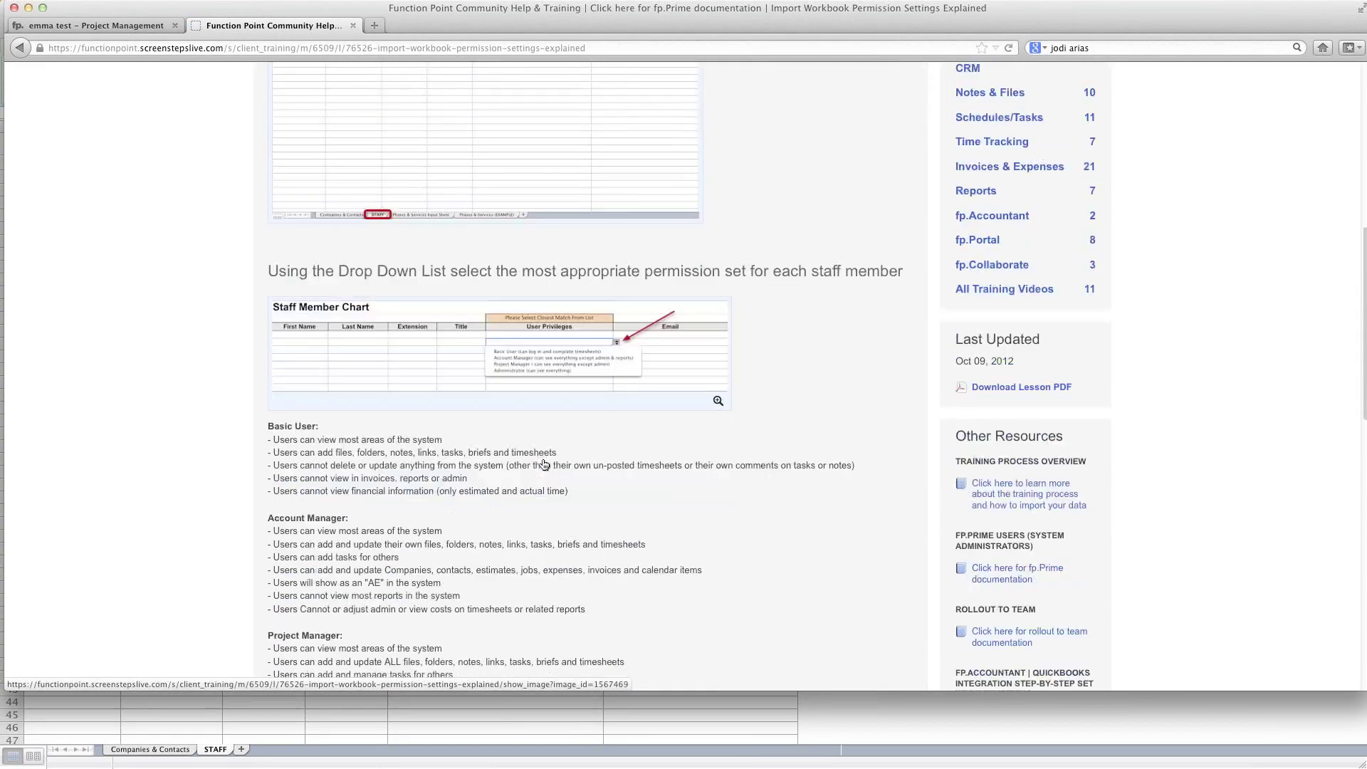
{"action": "scroll", "coordinate": [542, 460], "scroll_direction": "down", "scroll_amount": 3}
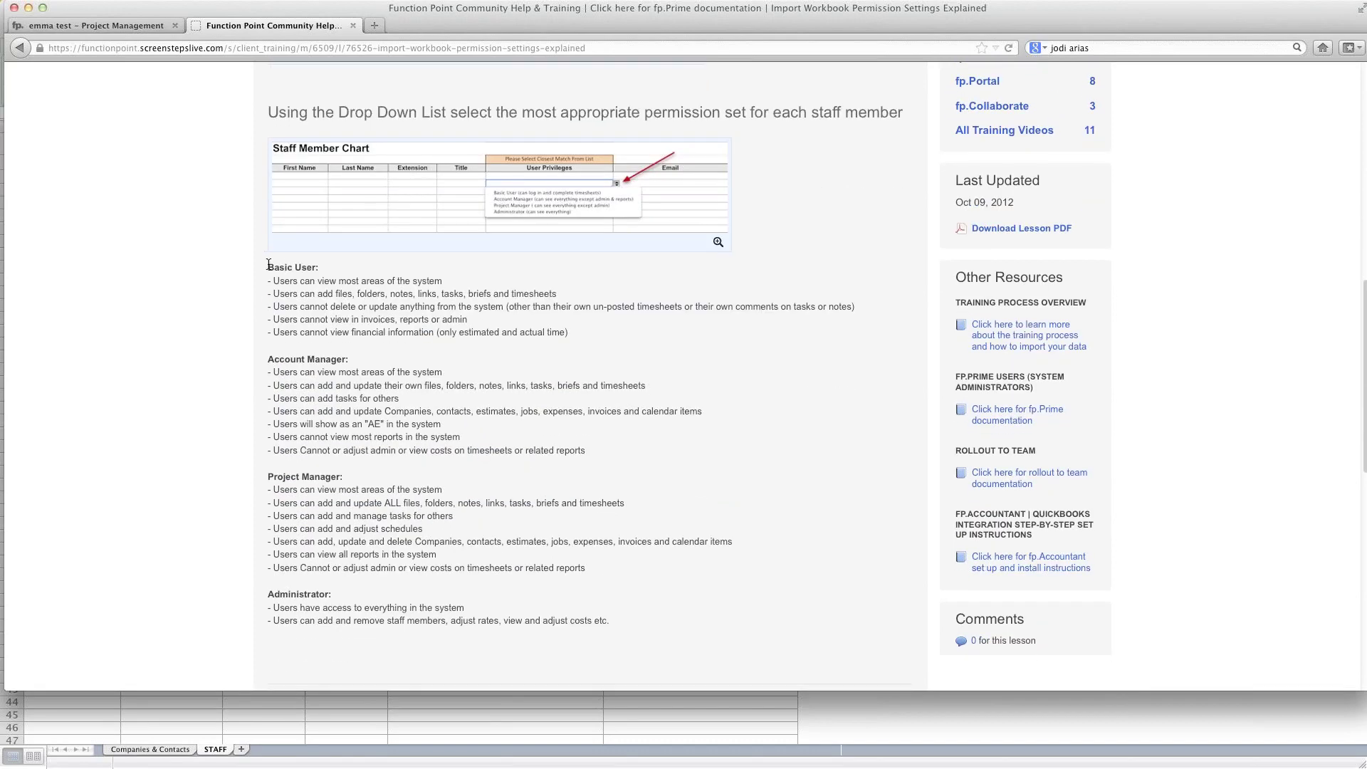
{"action": "left_click_drag", "start_coordinate": [269, 265], "coordinate": [648, 626]}
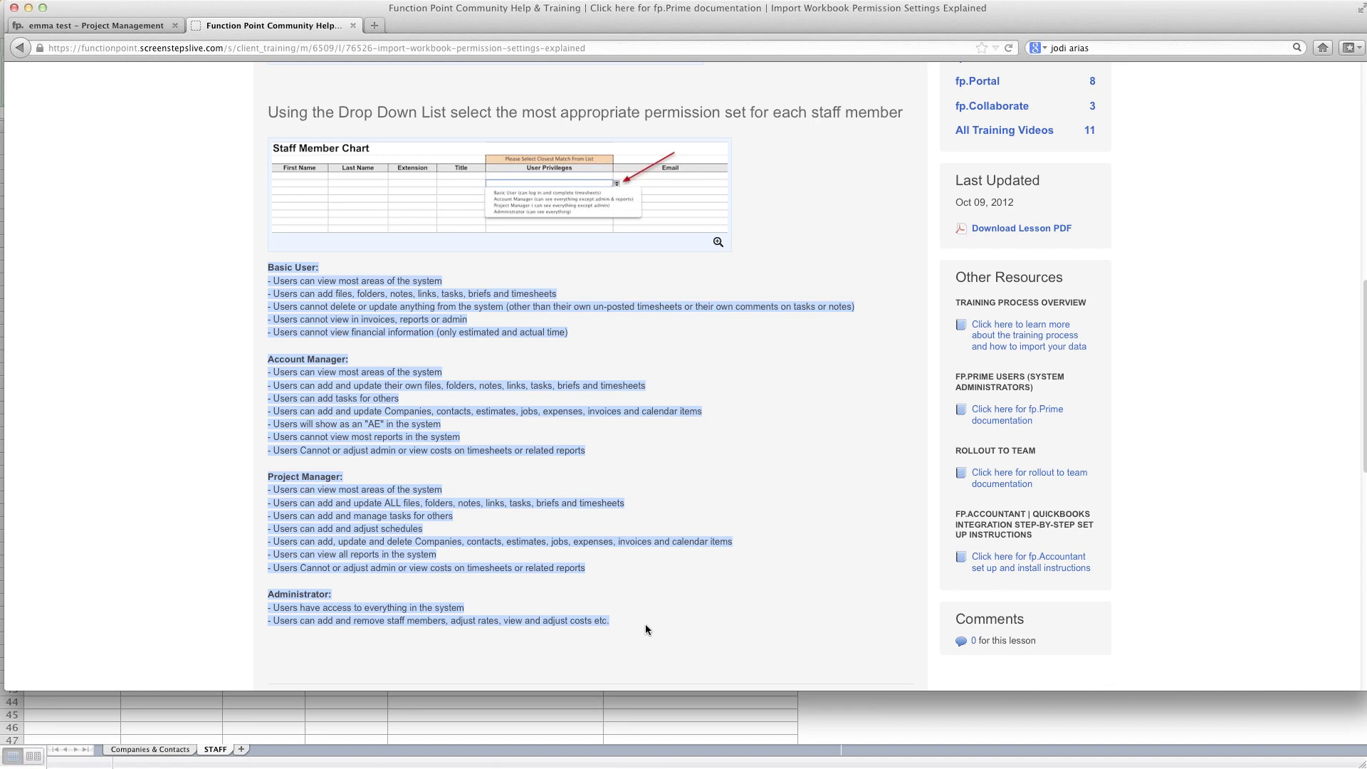
{"action": "left_click", "coordinate": [543, 712]}
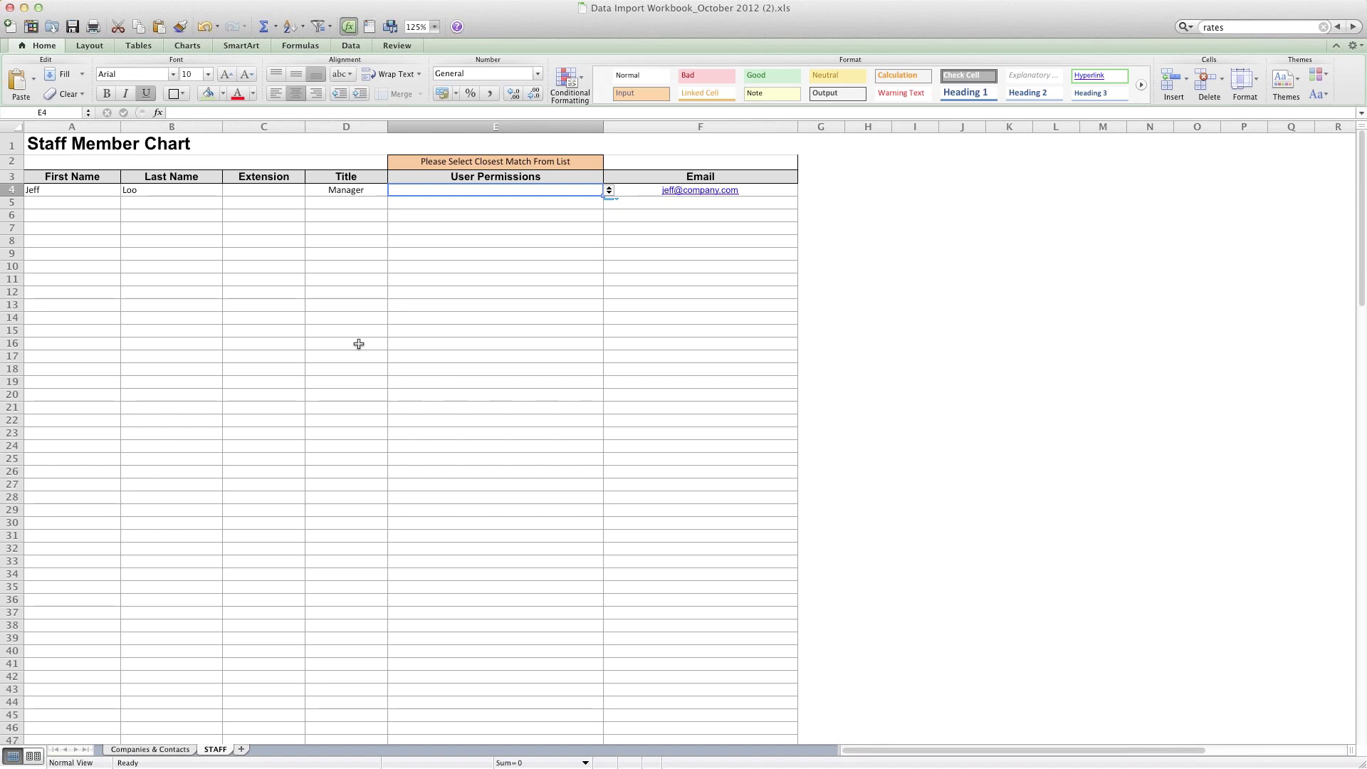
Step: Bring up the Companies & Contacts sheet showing company rows 4 through 7
{"action": "left_click", "coordinate": [150, 750]}
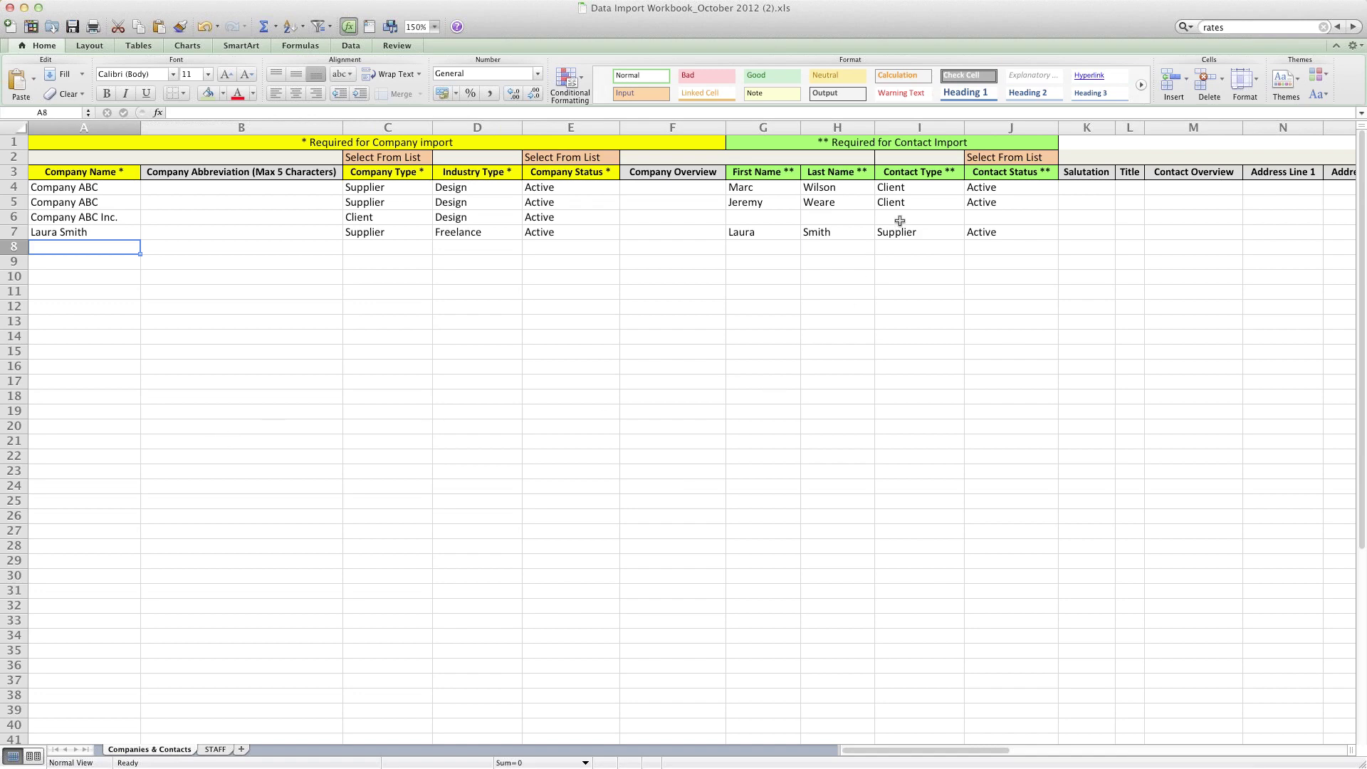
Step: Check I4's Contact Type choices, then open the Data tab's validation dropdown
{"action": "left_click", "coordinate": [919, 193]}
{"action": "left_click", "coordinate": [972, 190]}
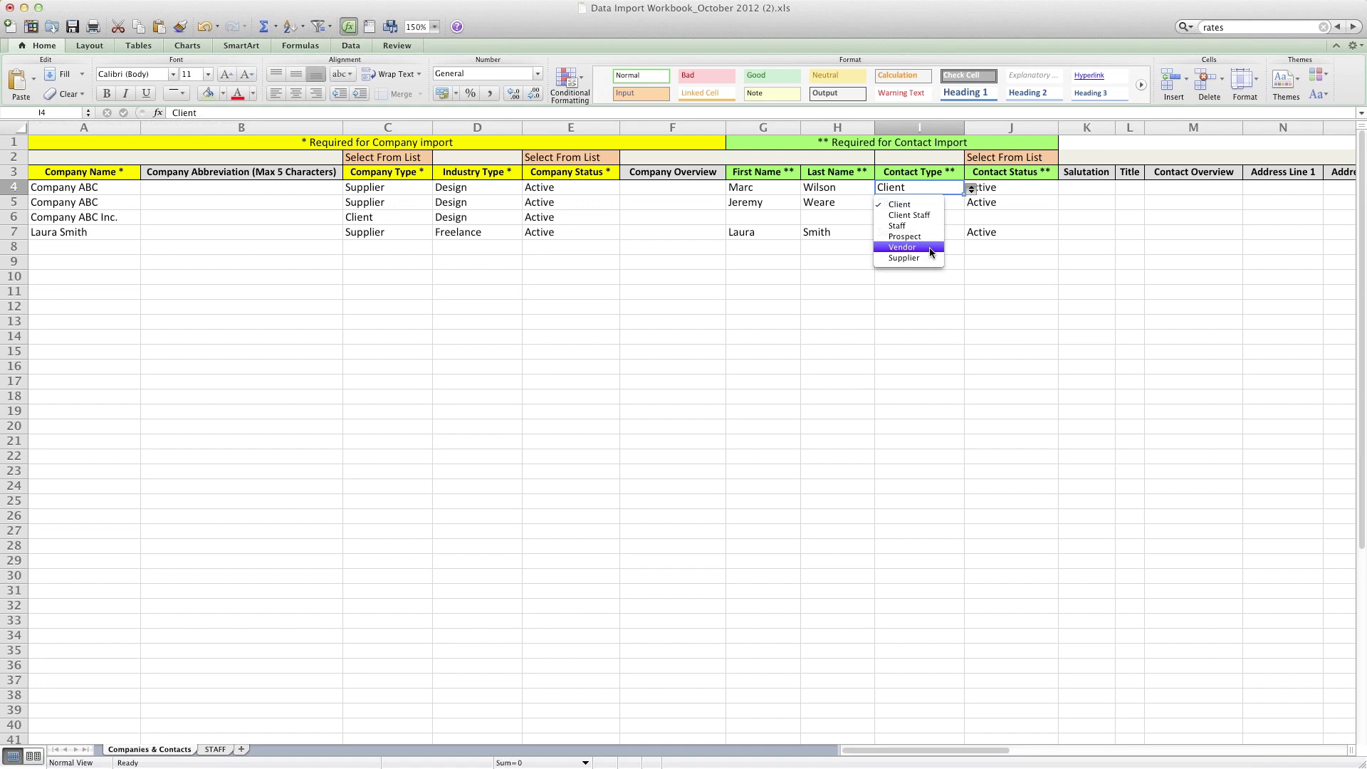
{"action": "key", "text": "Escape"}
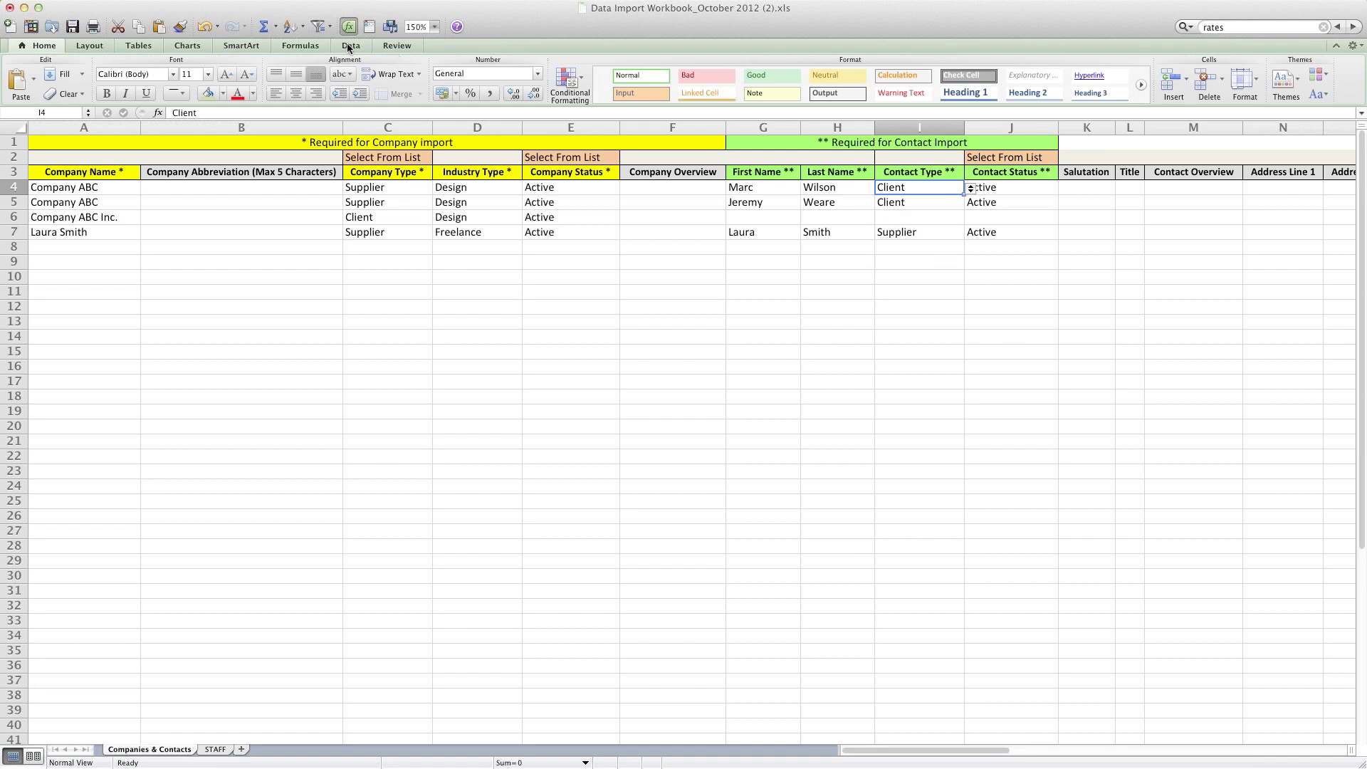
{"action": "left_click", "coordinate": [351, 47]}
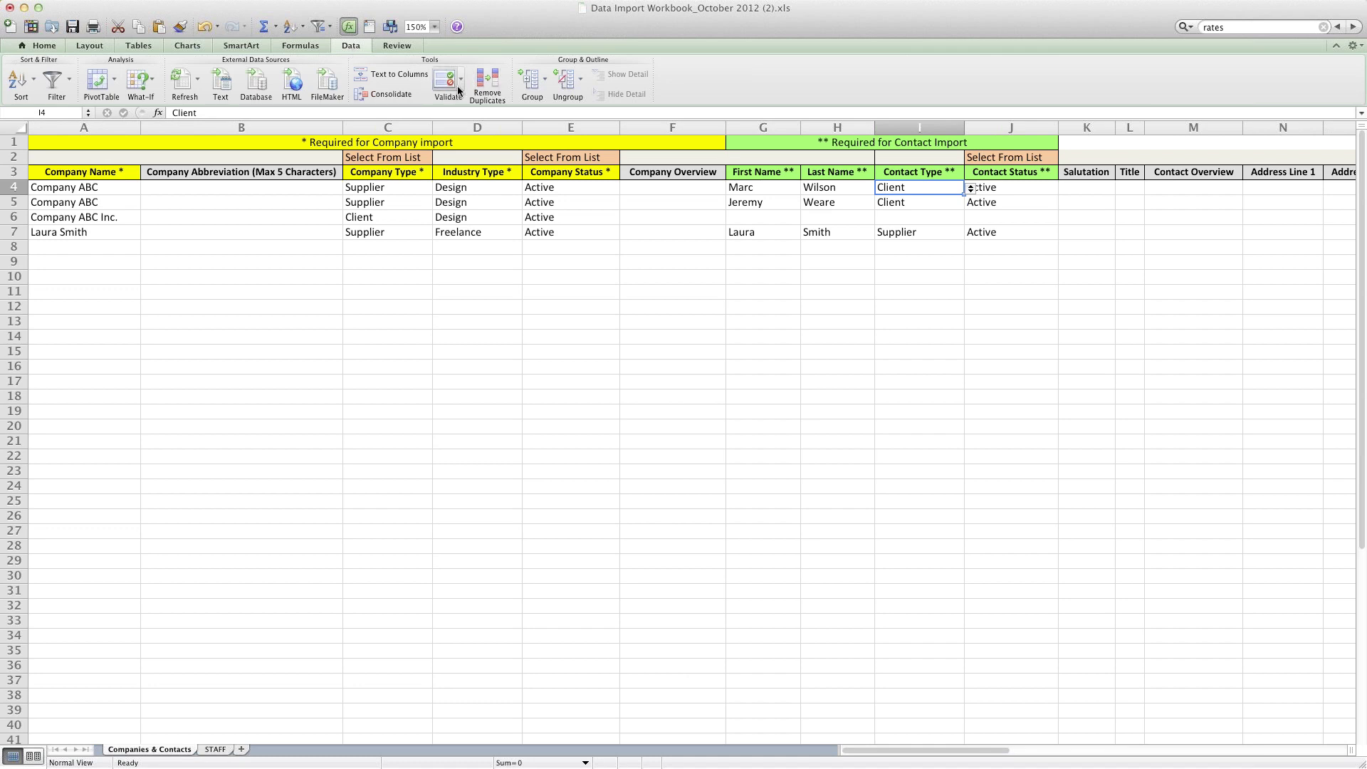
{"action": "left_click", "coordinate": [463, 84]}
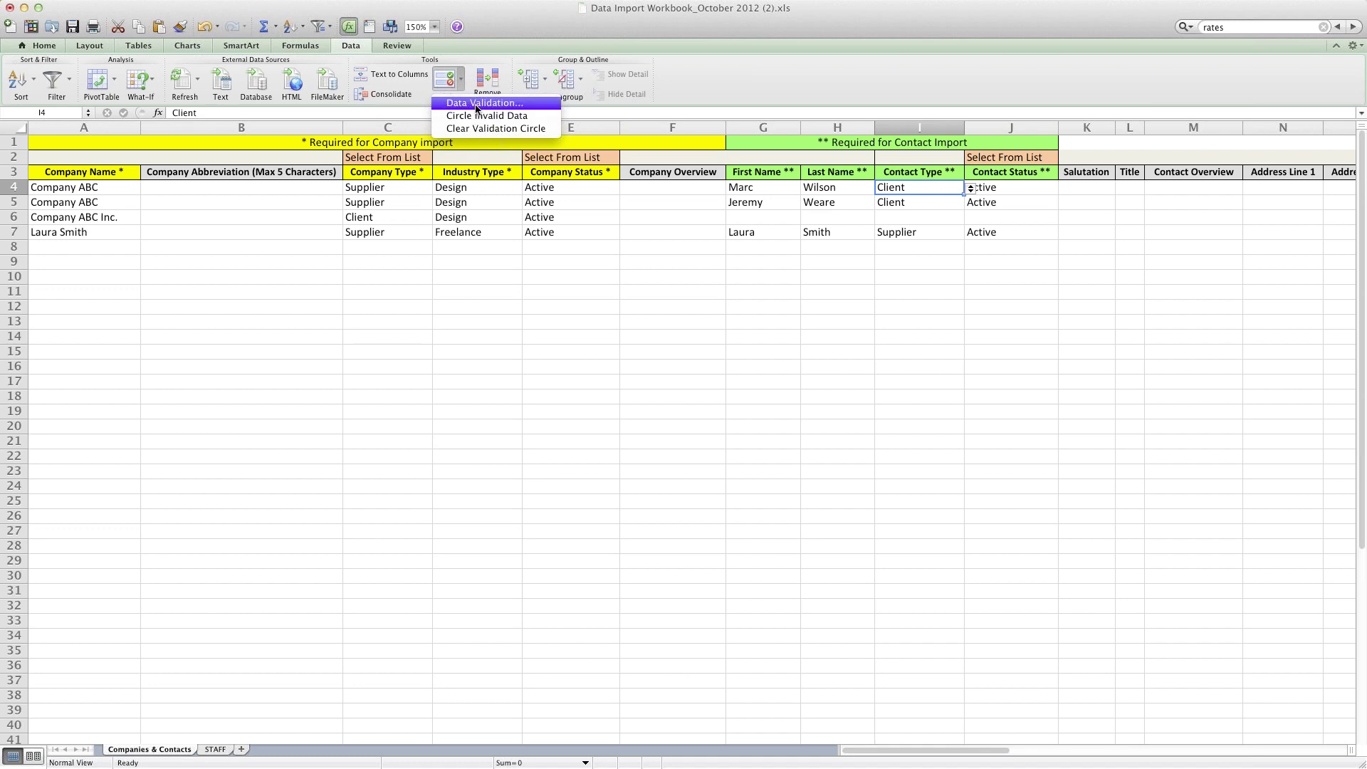
Step: Append ', Billing Contact' to I4's Data Validation source list and confirm it
{"action": "left_click", "coordinate": [476, 104]}
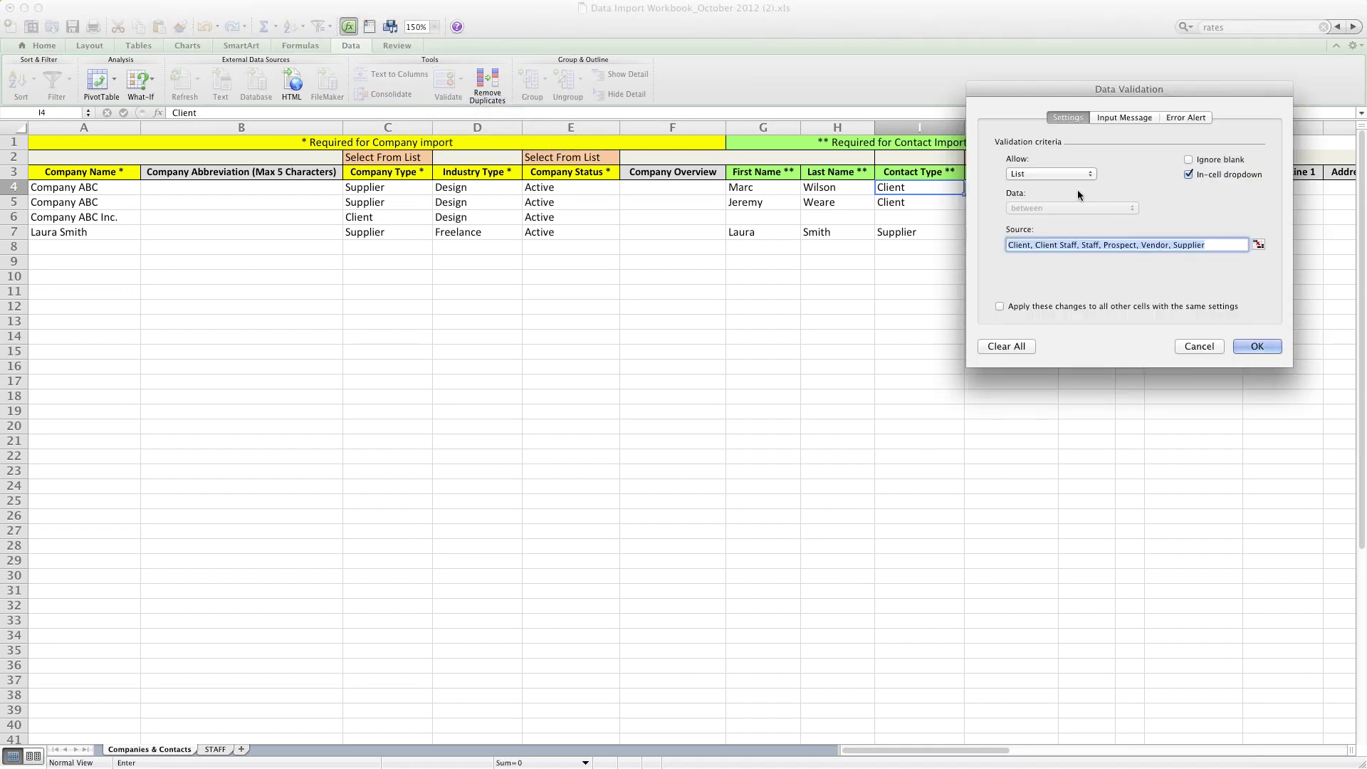
{"action": "left_click_drag", "start_coordinate": [1112, 92], "coordinate": [930, 92]}
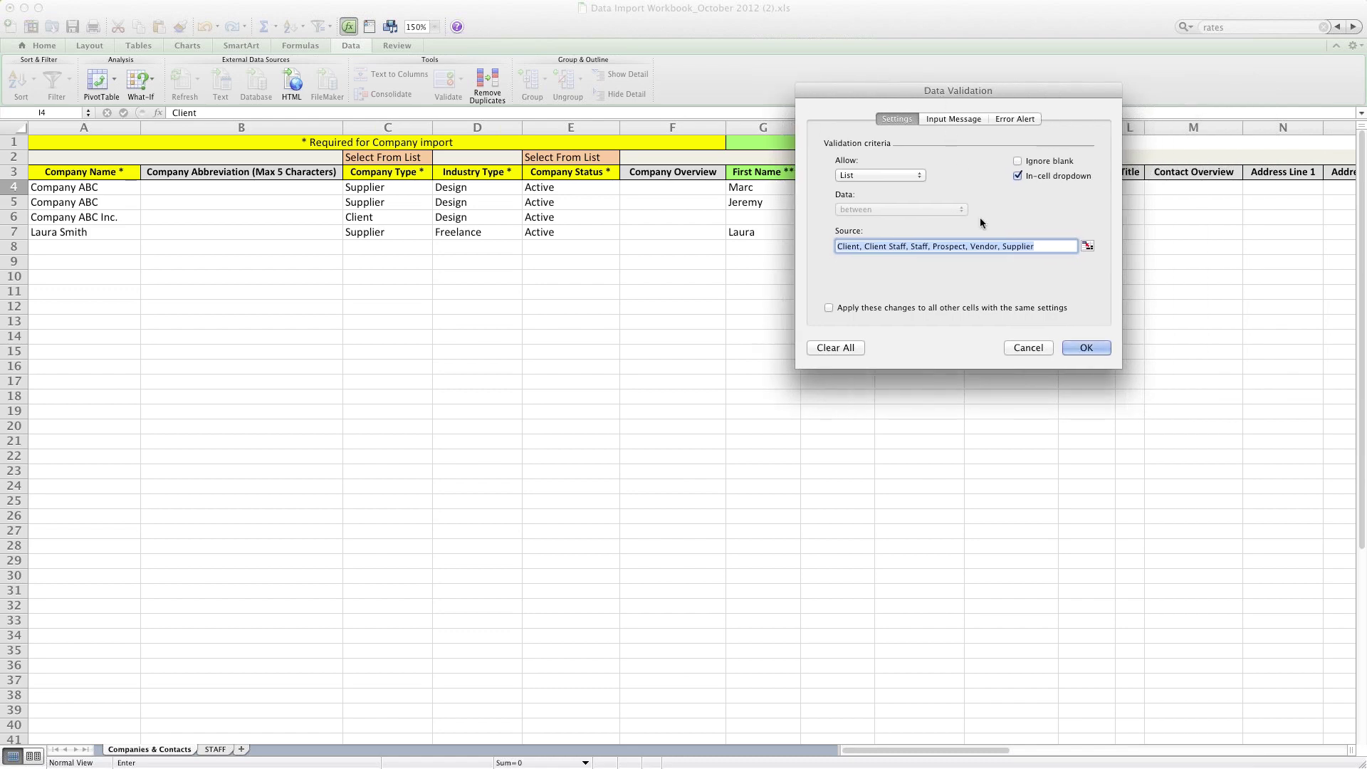
{"action": "left_click", "coordinate": [1050, 245]}
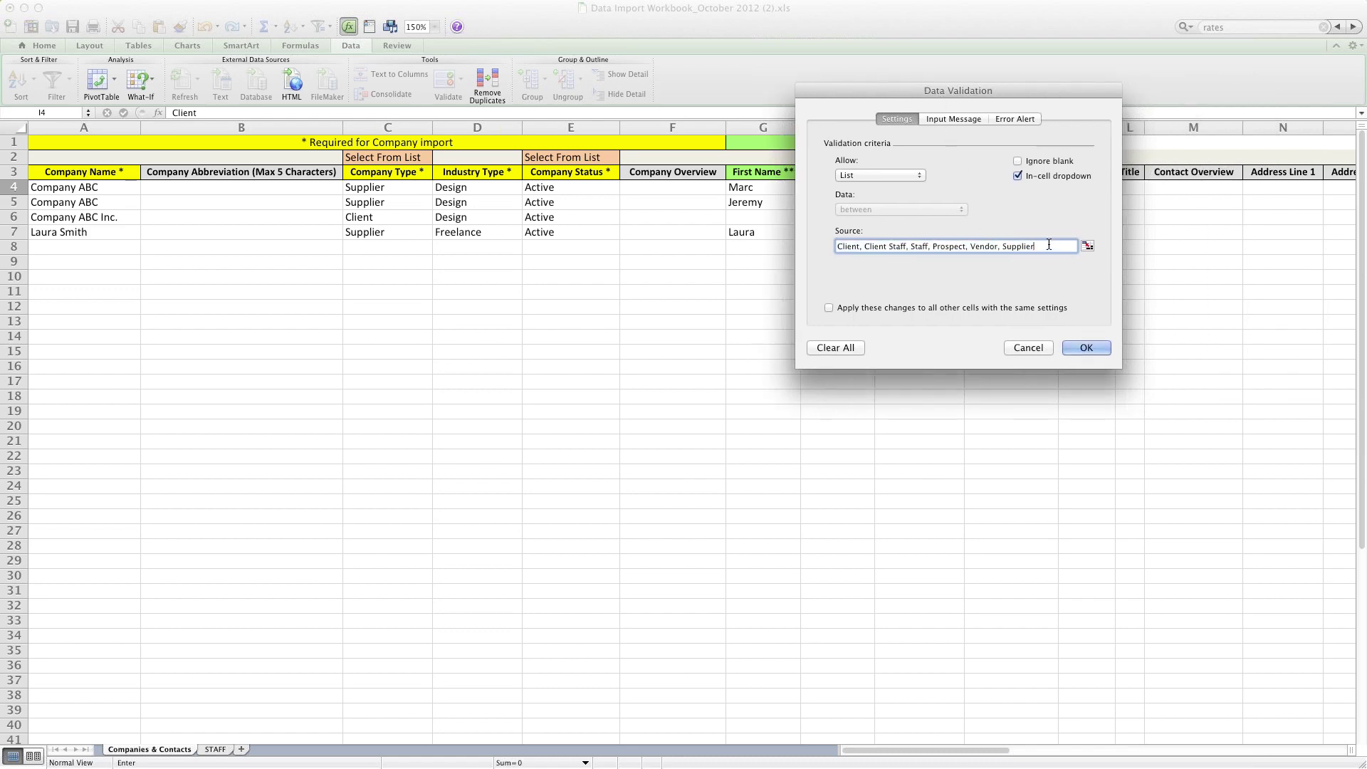
{"action": "type", "text": ", Billing Contact"}
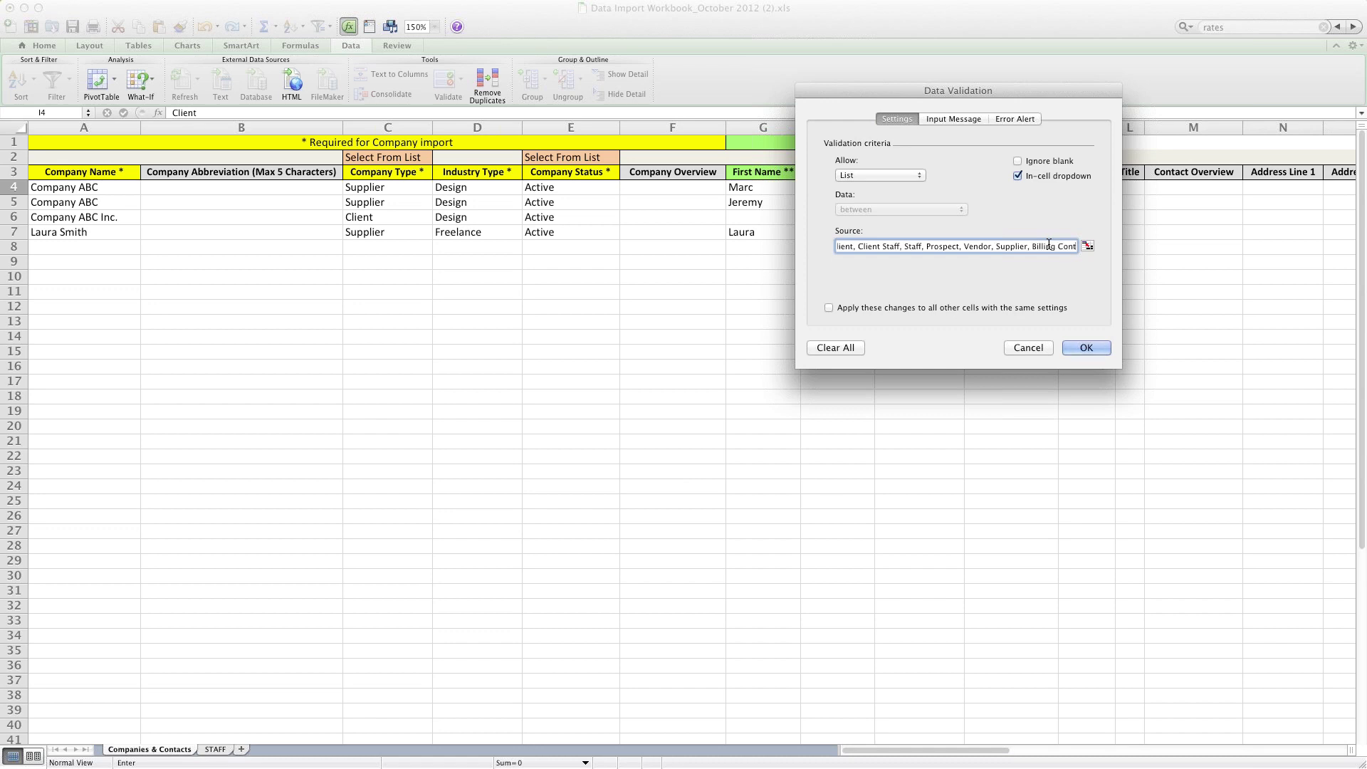
{"action": "left_click", "coordinate": [1085, 349]}
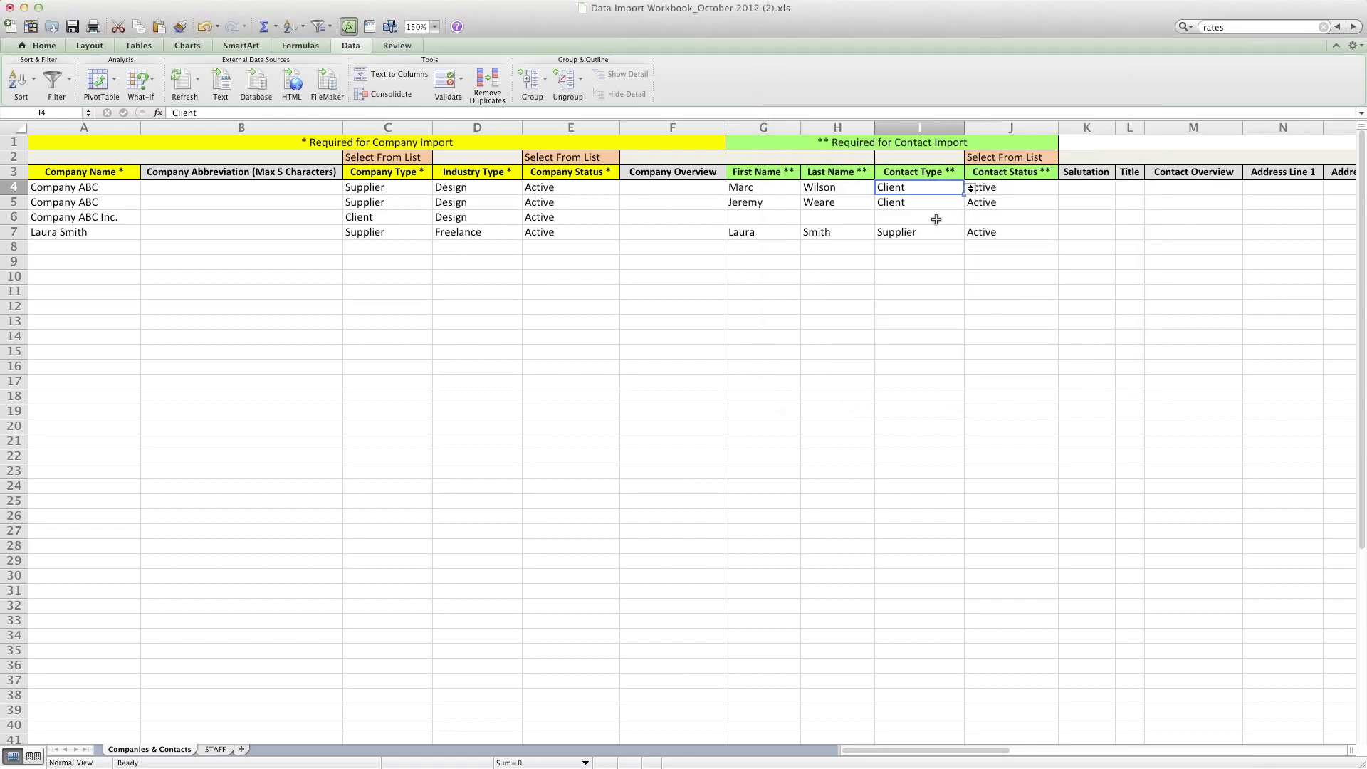
{"action": "left_click", "coordinate": [935, 203]}
{"action": "left_click", "coordinate": [934, 191]}
Step: Fill Client and its extended Contact Type list from I4 down to I32, verifying I9
{"action": "left_click", "coordinate": [972, 190]}
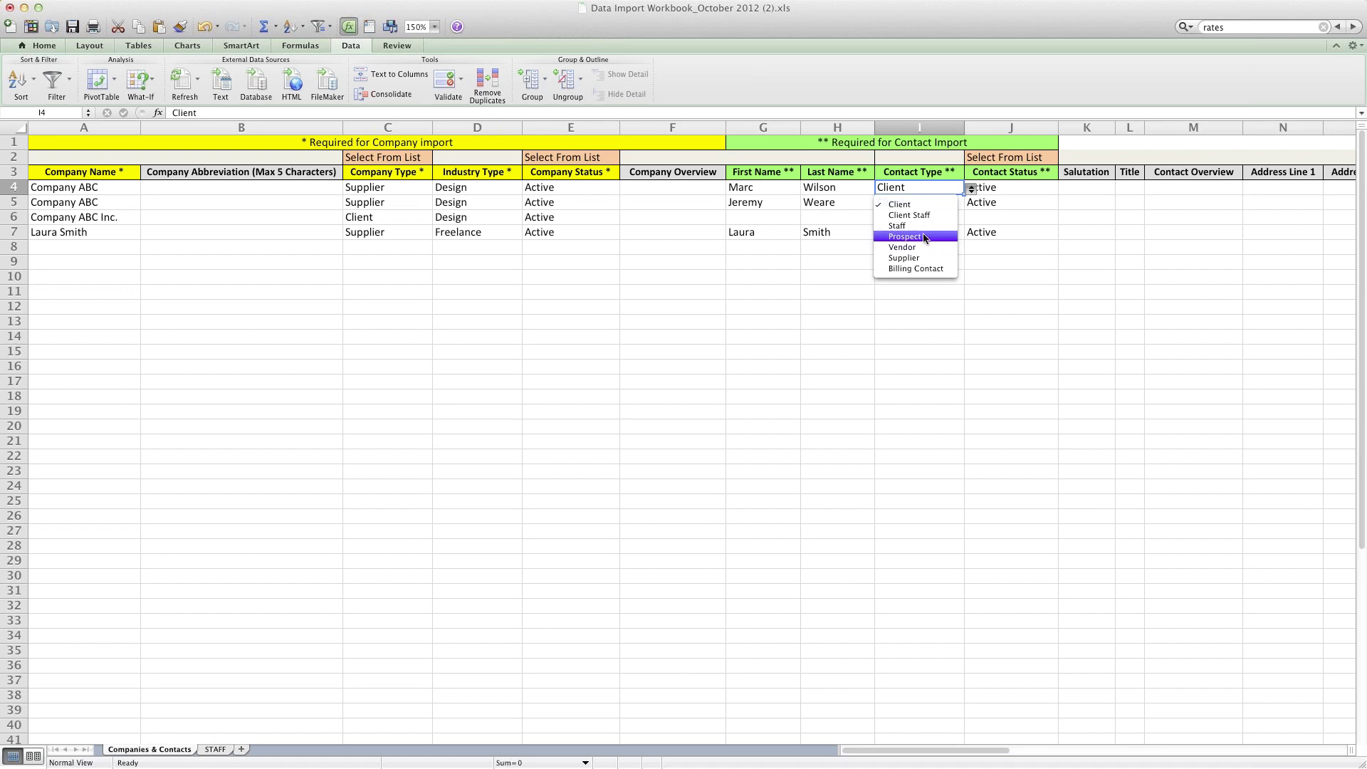
{"action": "left_click", "coordinate": [980, 249]}
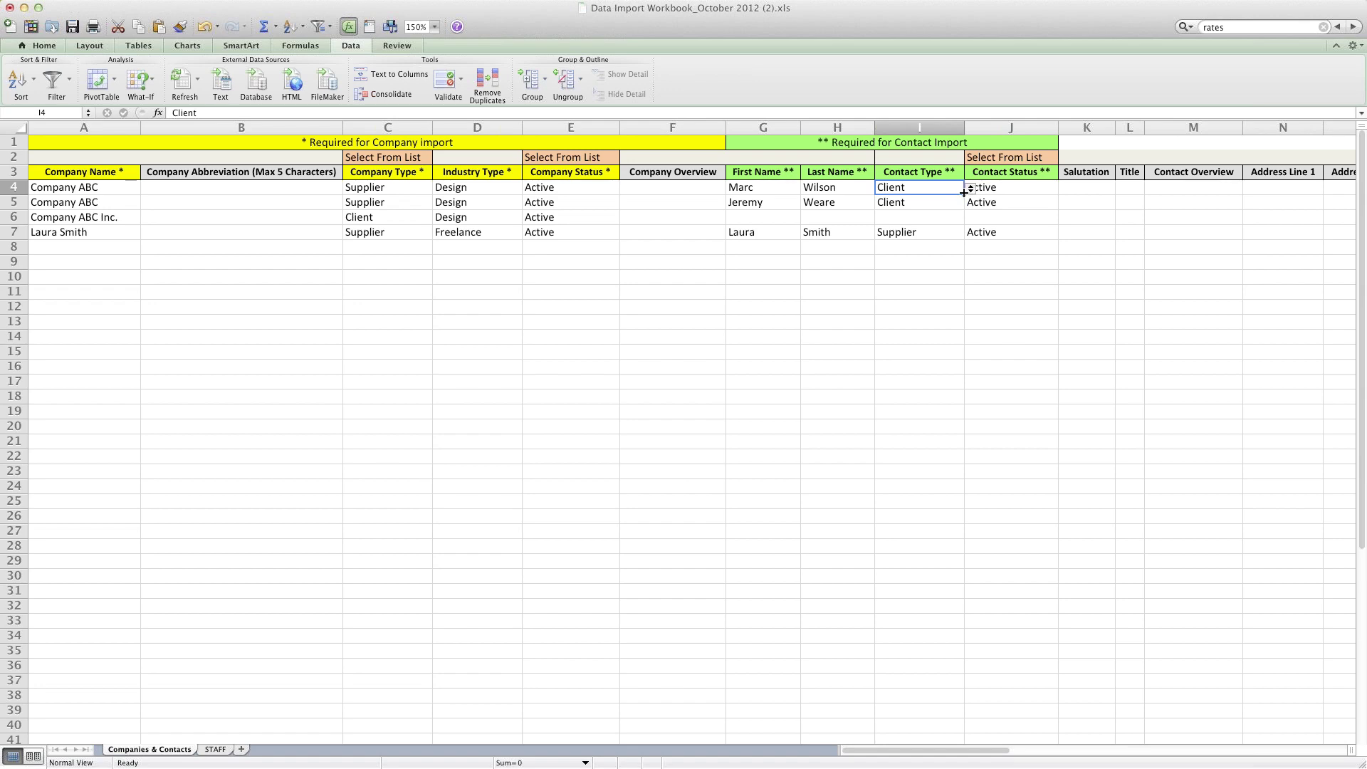
{"action": "left_click_drag", "start_coordinate": [964, 192], "coordinate": [966, 613]}
{"action": "left_click", "coordinate": [951, 261]}
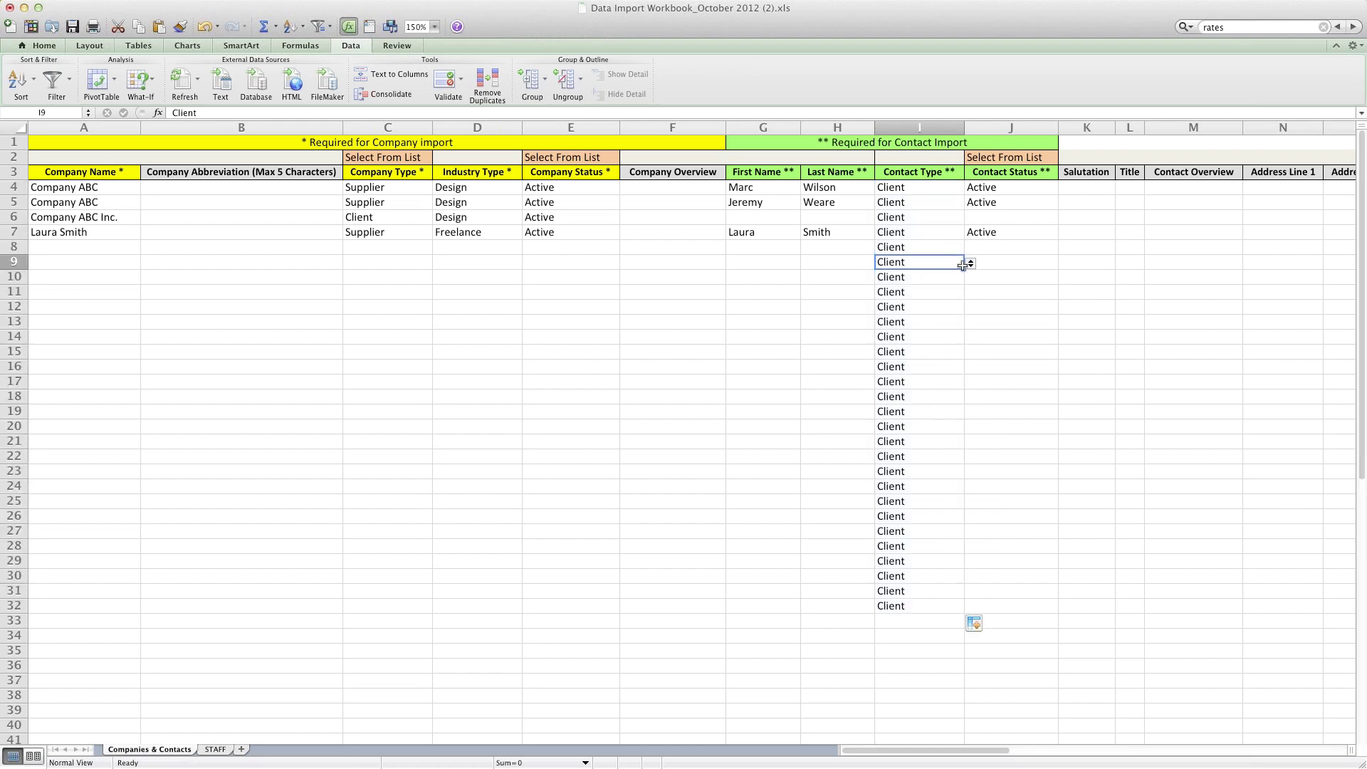
{"action": "left_click", "coordinate": [970, 265]}
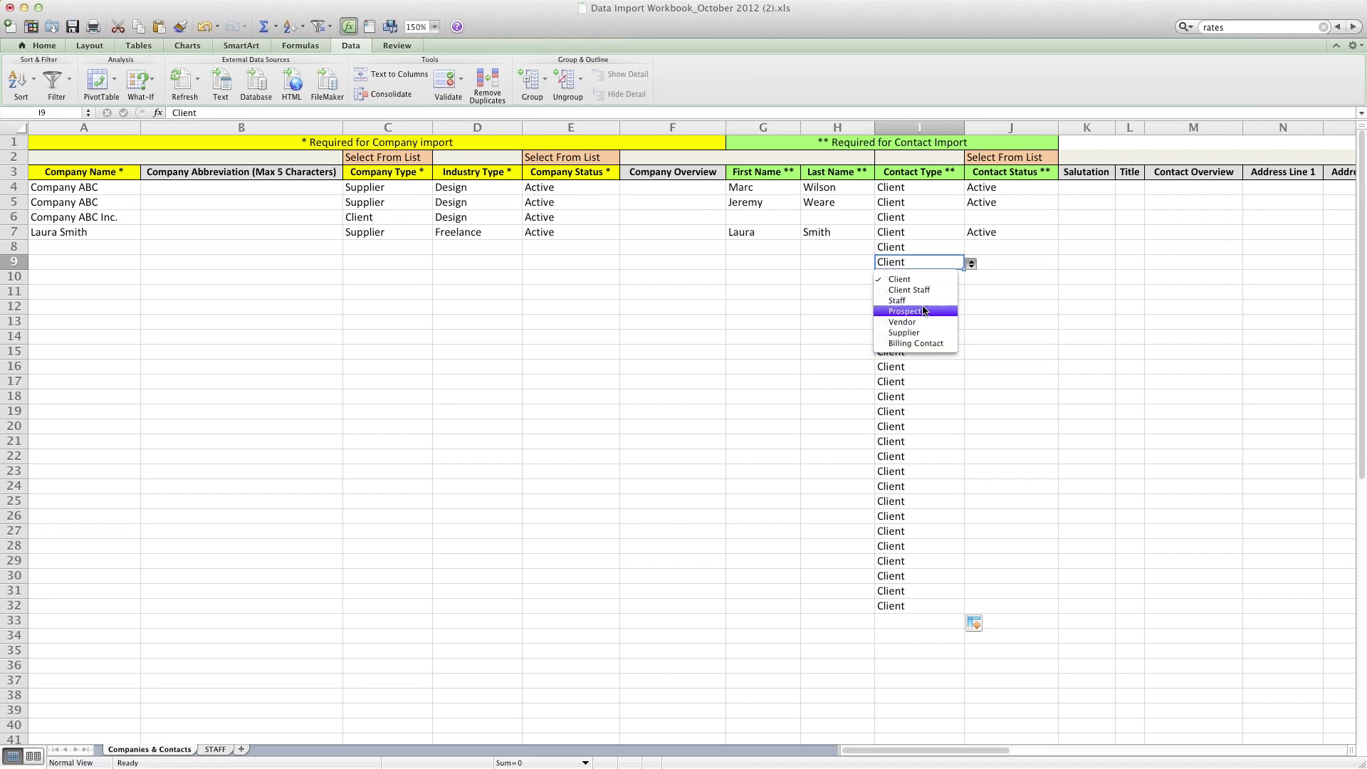
{"action": "left_click", "coordinate": [933, 199]}
{"action": "left_click", "coordinate": [928, 190]}
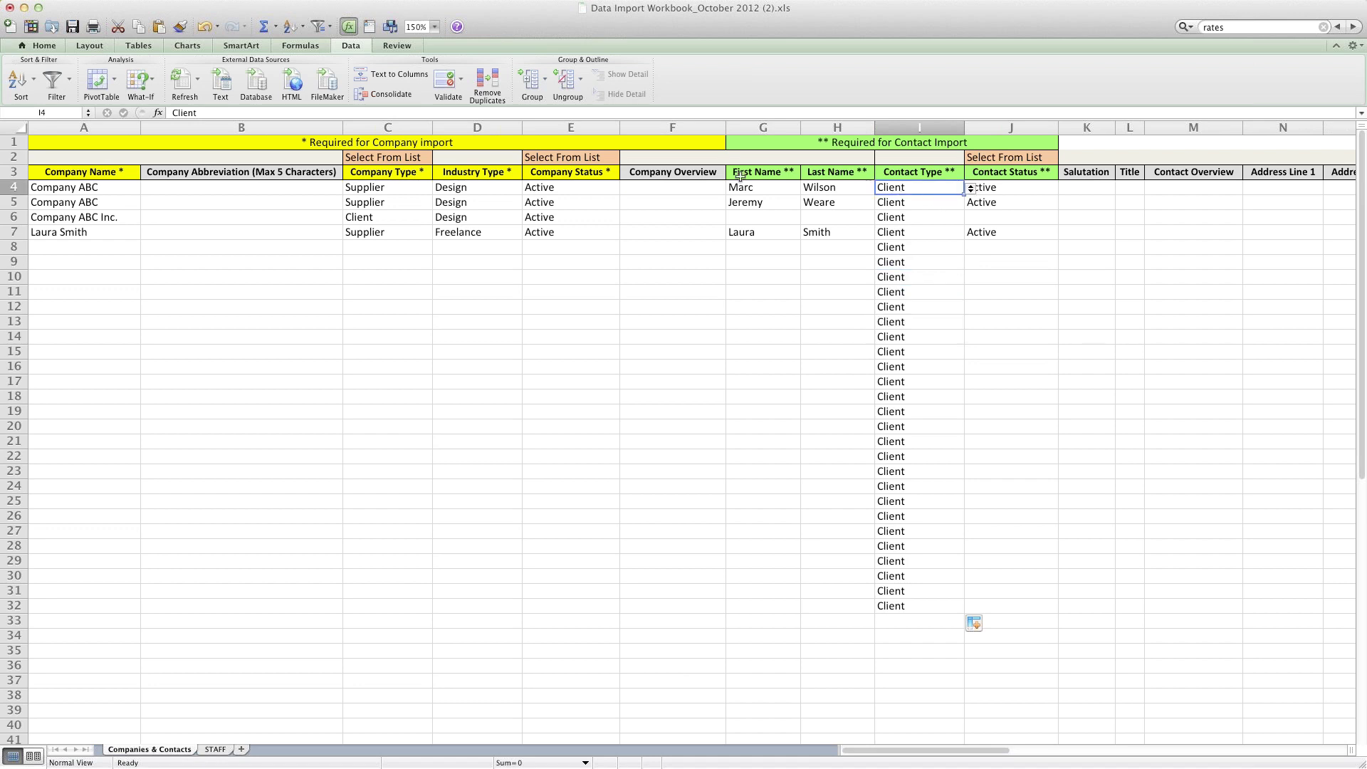
{"action": "left_click", "coordinate": [895, 170]}
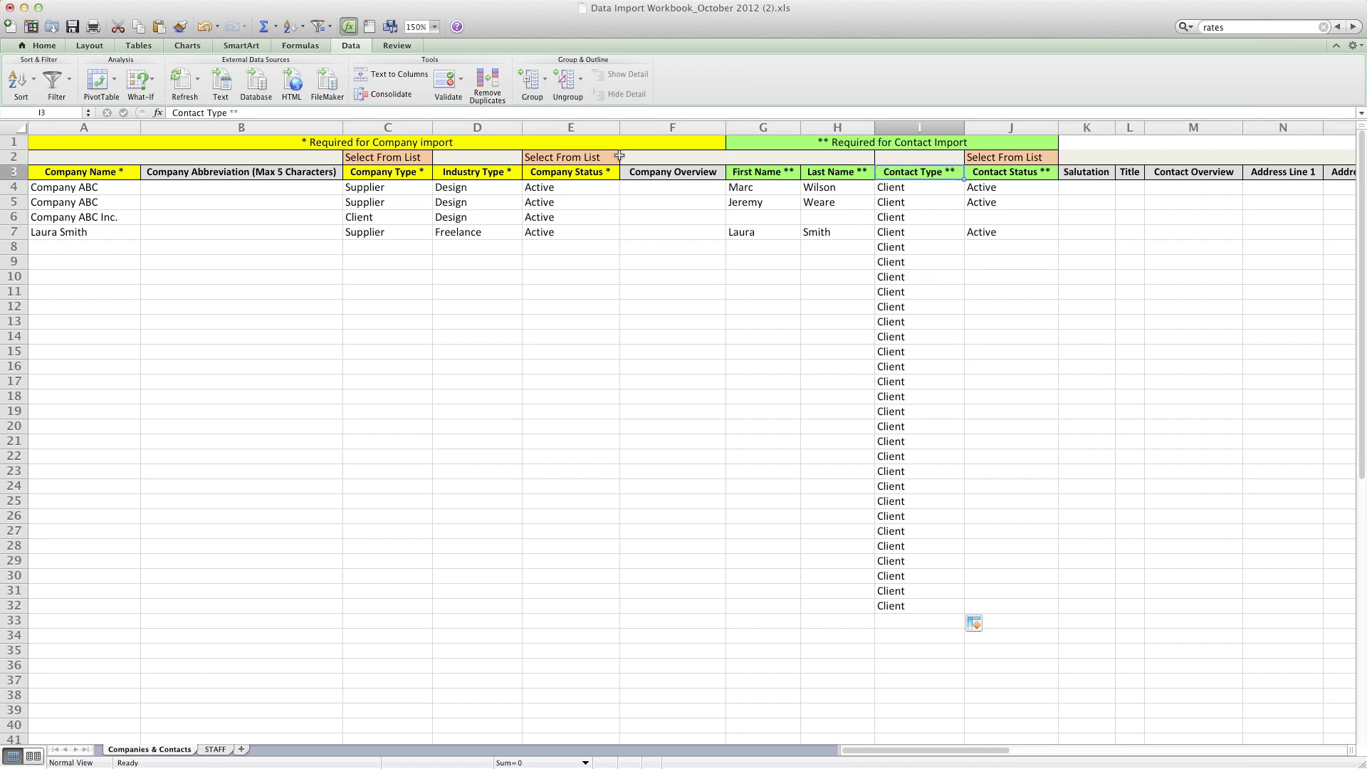
{"action": "left_click", "coordinate": [462, 78]}
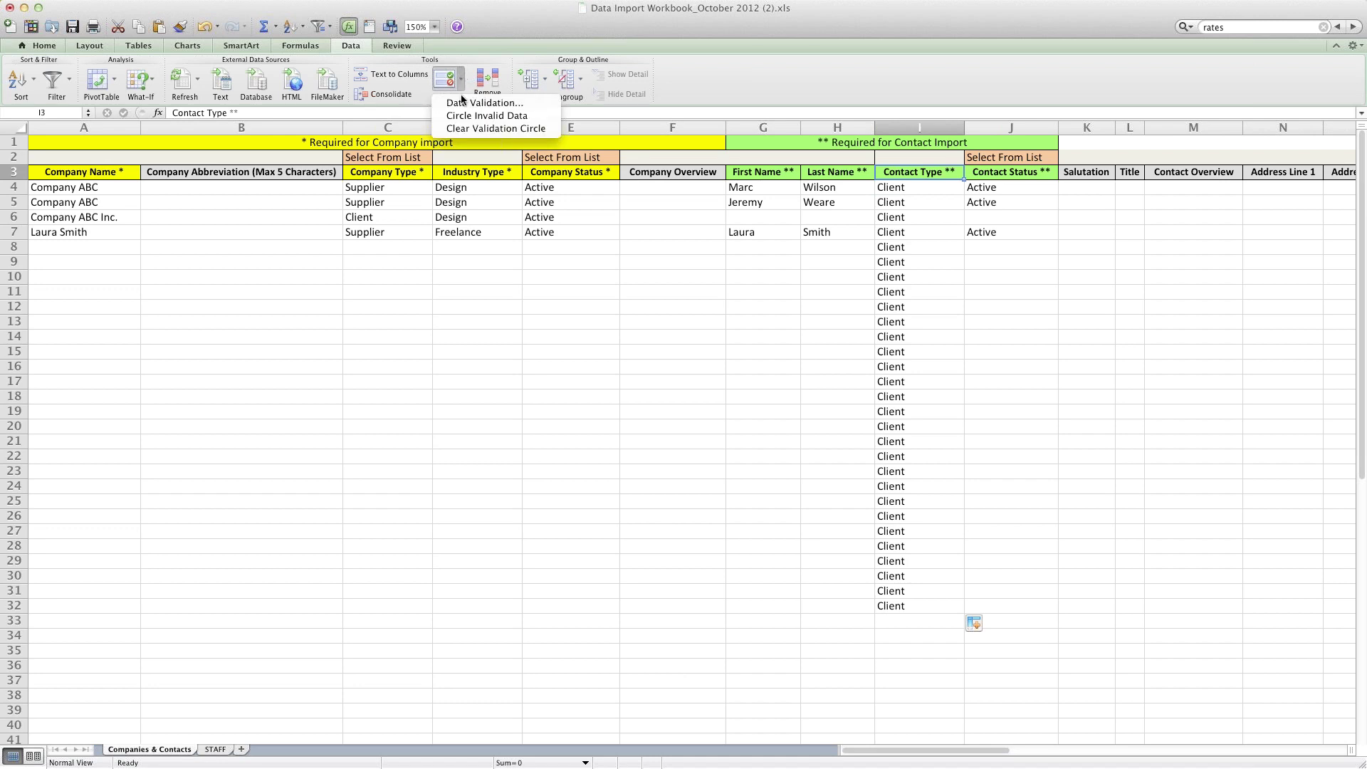
{"action": "left_click", "coordinate": [463, 103]}
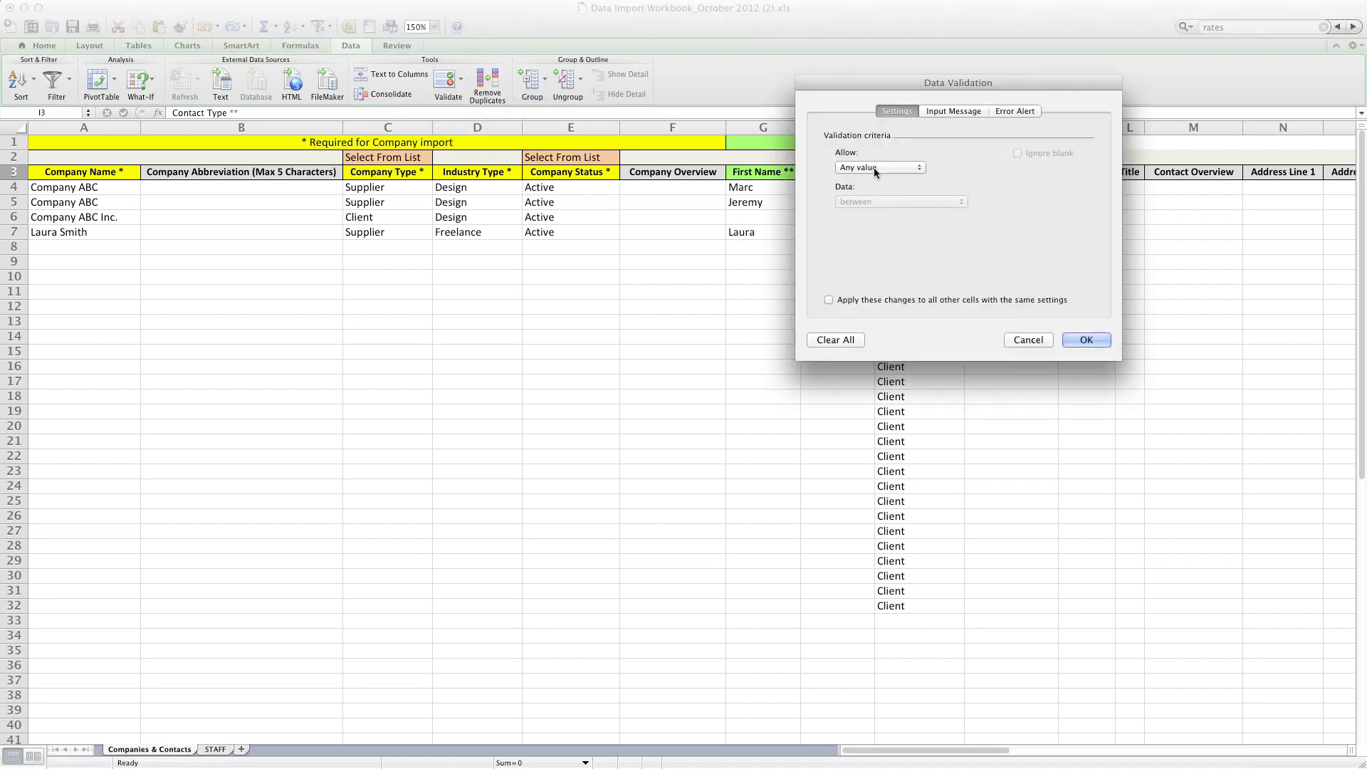
{"action": "left_click", "coordinate": [870, 166]}
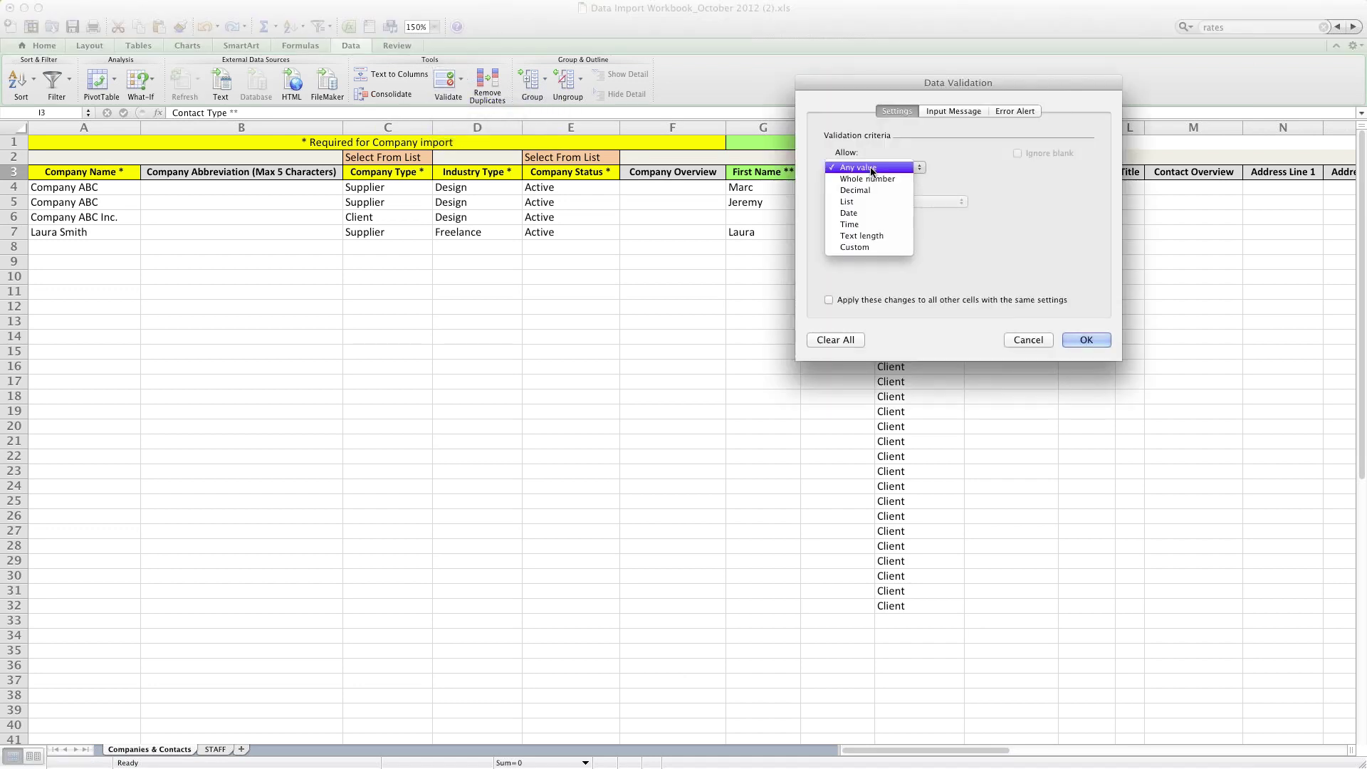
{"action": "left_click", "coordinate": [871, 166]}
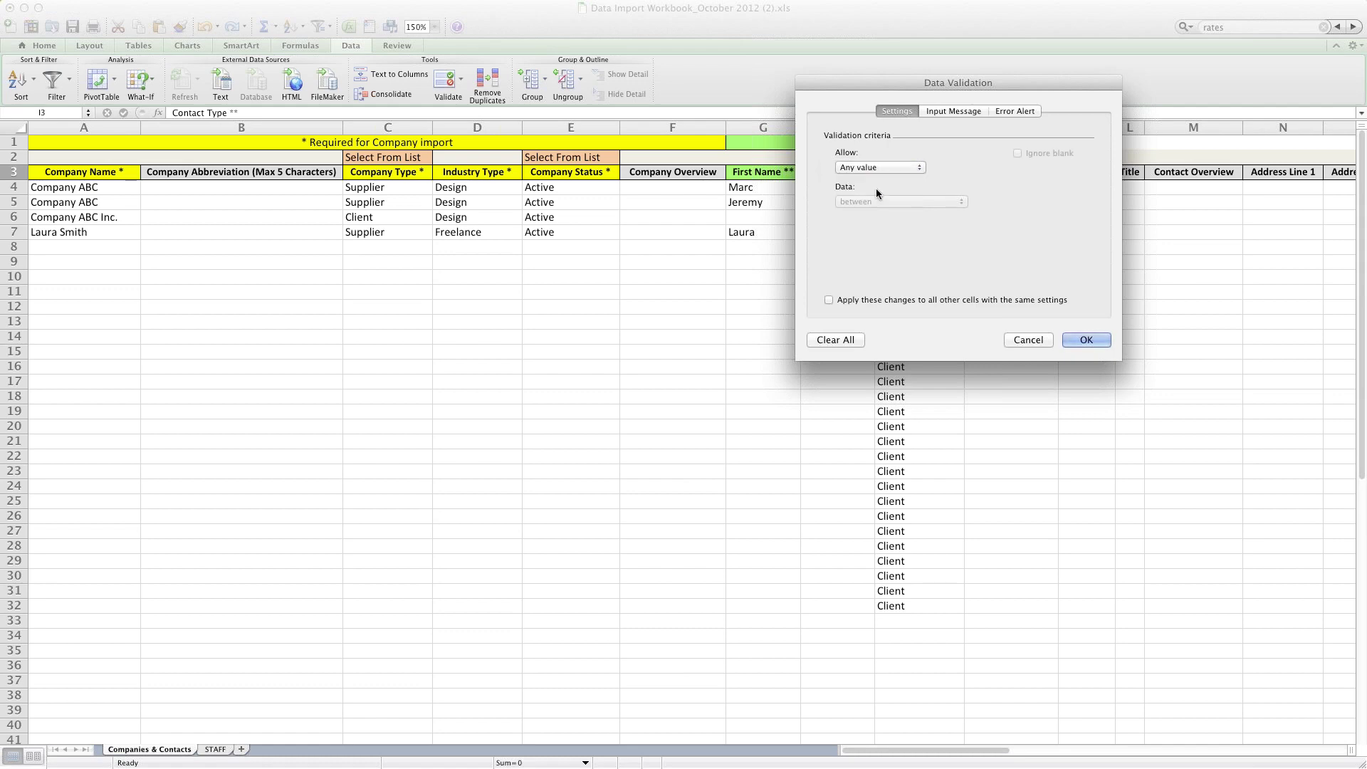
{"action": "left_click", "coordinate": [1028, 340]}
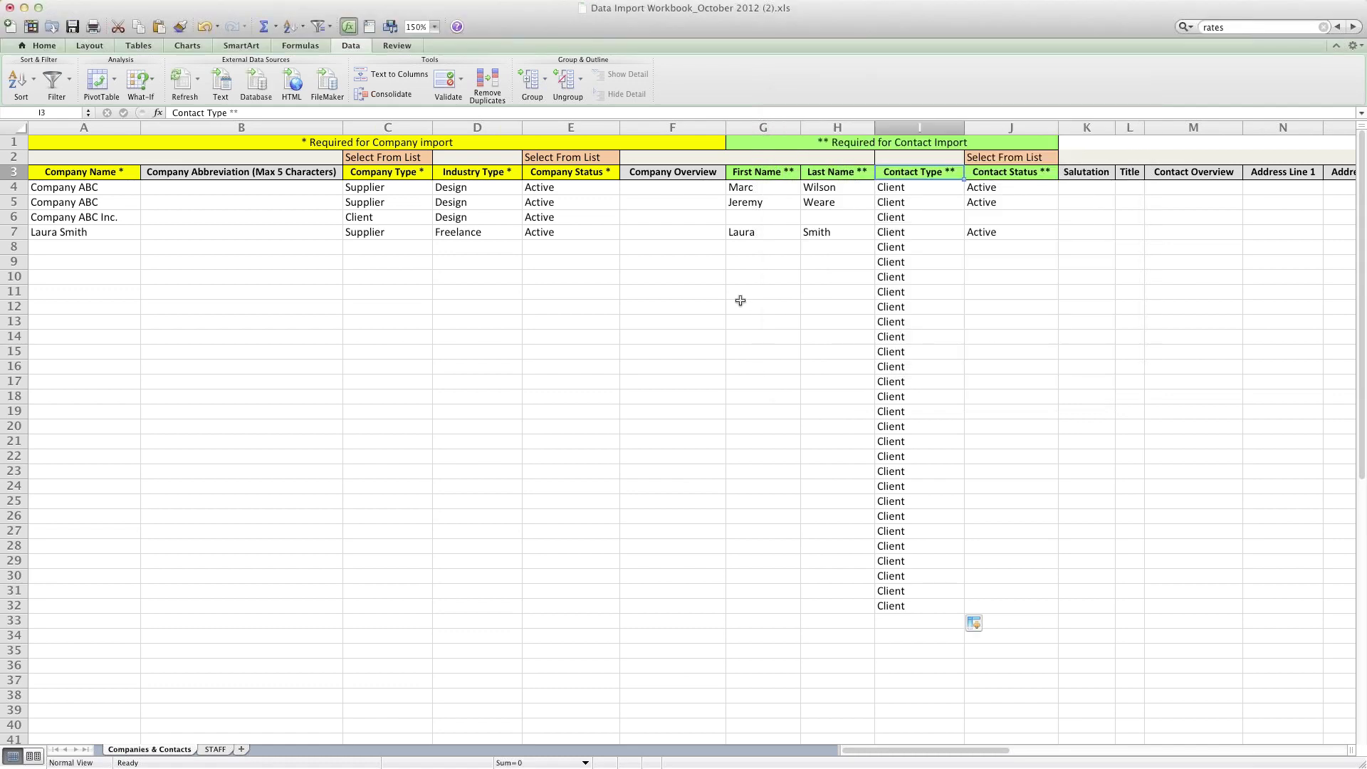
{"action": "left_click", "coordinate": [926, 219]}
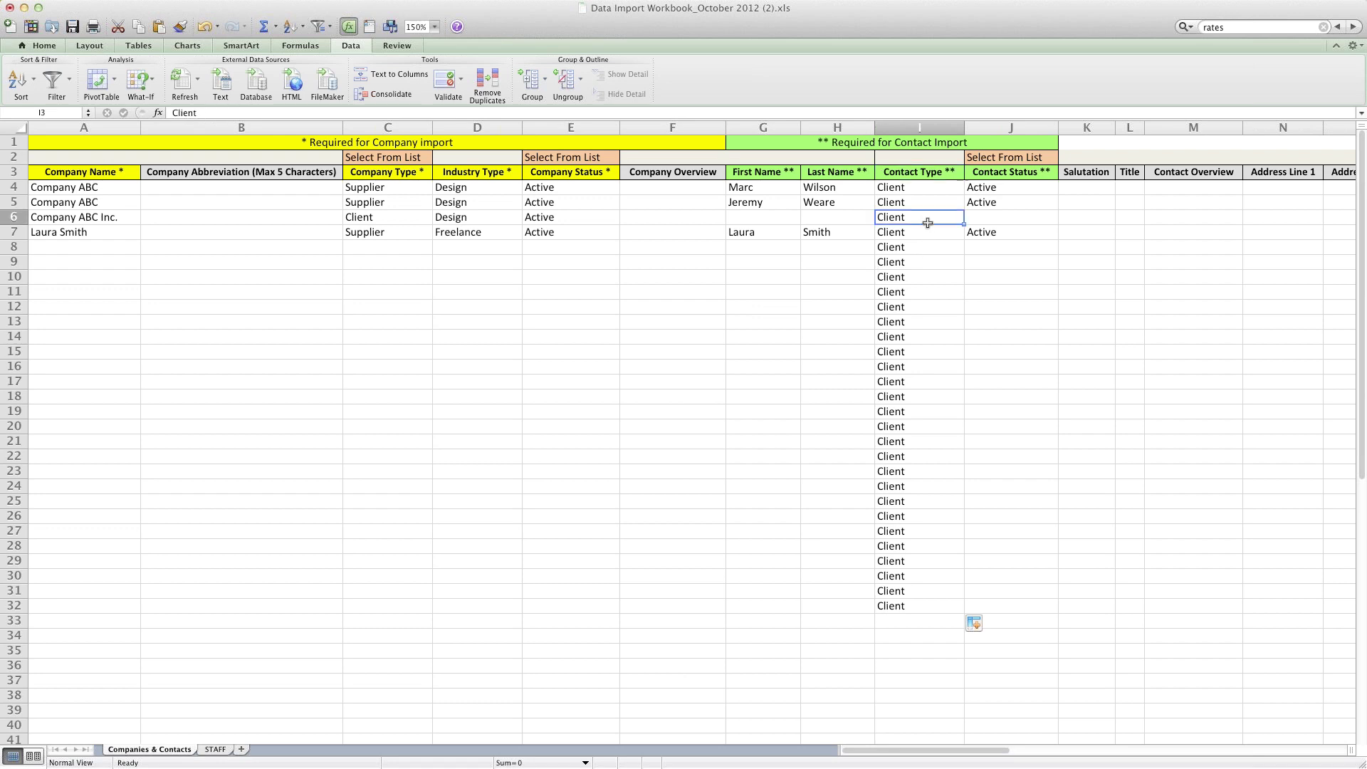
{"action": "left_click", "coordinate": [905, 247]}
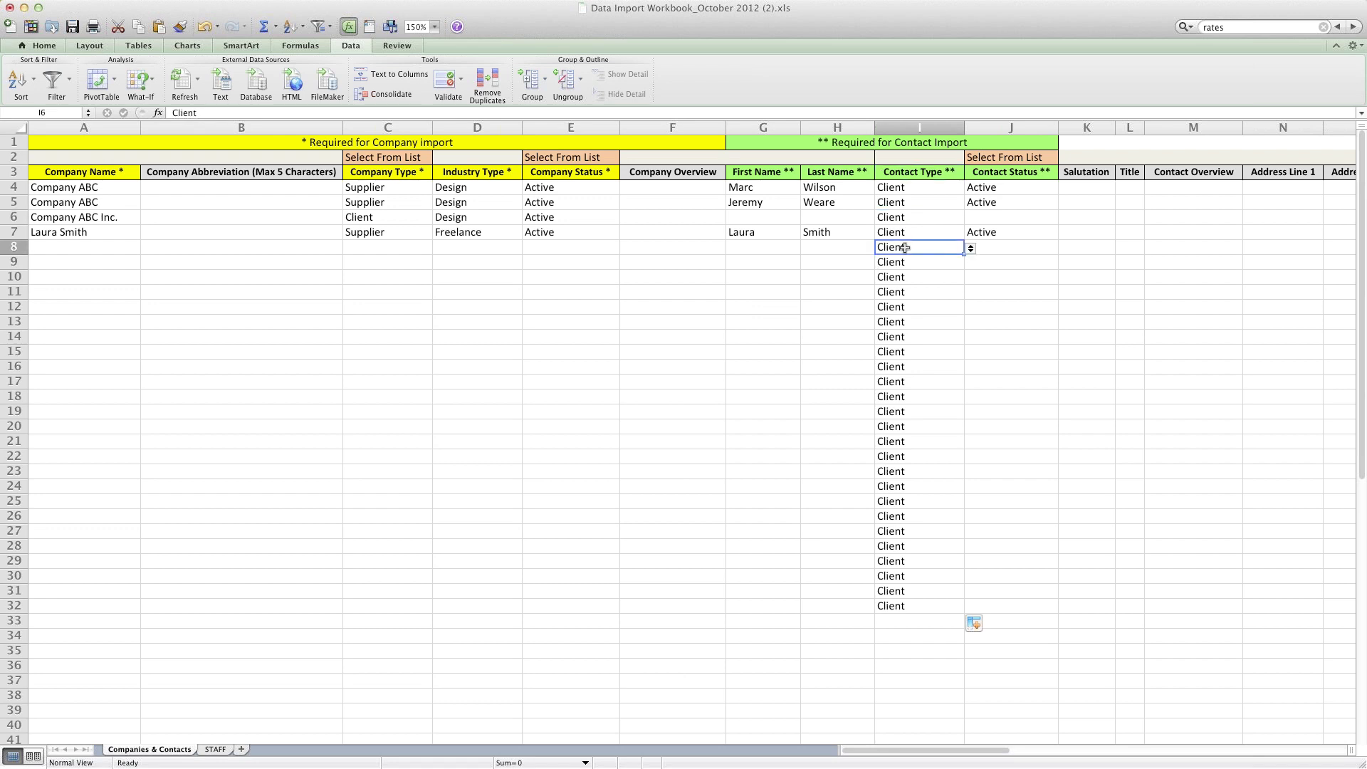
{"action": "left_click", "coordinate": [971, 249]}
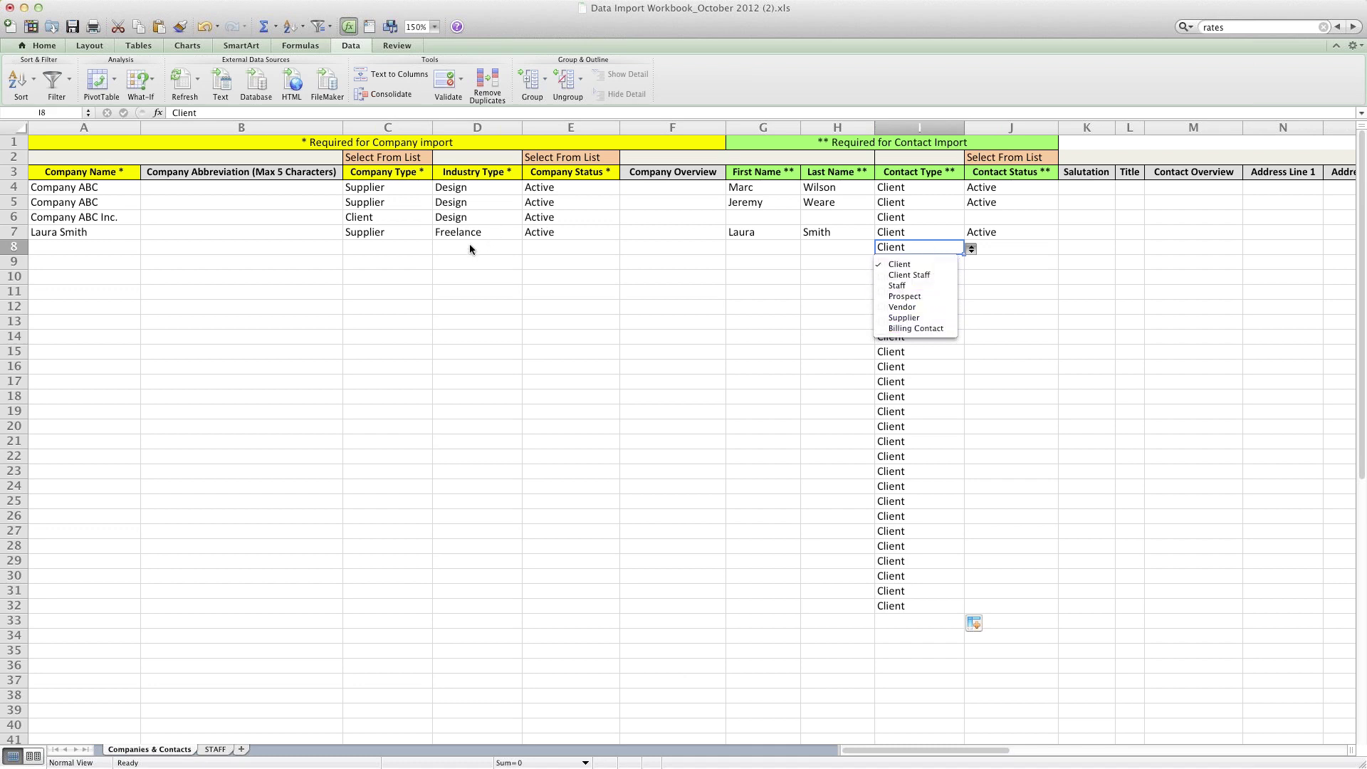
{"action": "left_click", "coordinate": [393, 228]}
{"action": "left_click", "coordinate": [393, 230]}
{"action": "left_click", "coordinate": [438, 234]}
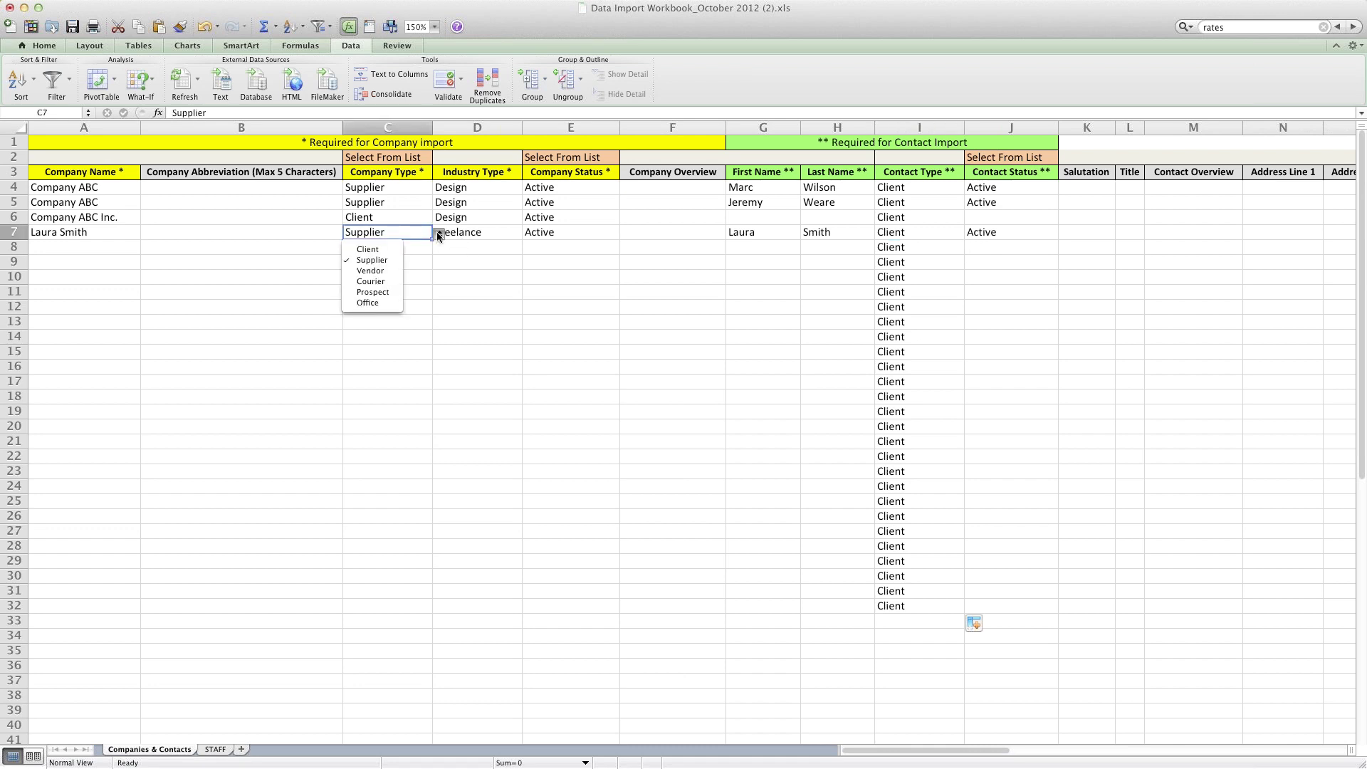
{"action": "left_click", "coordinate": [610, 264]}
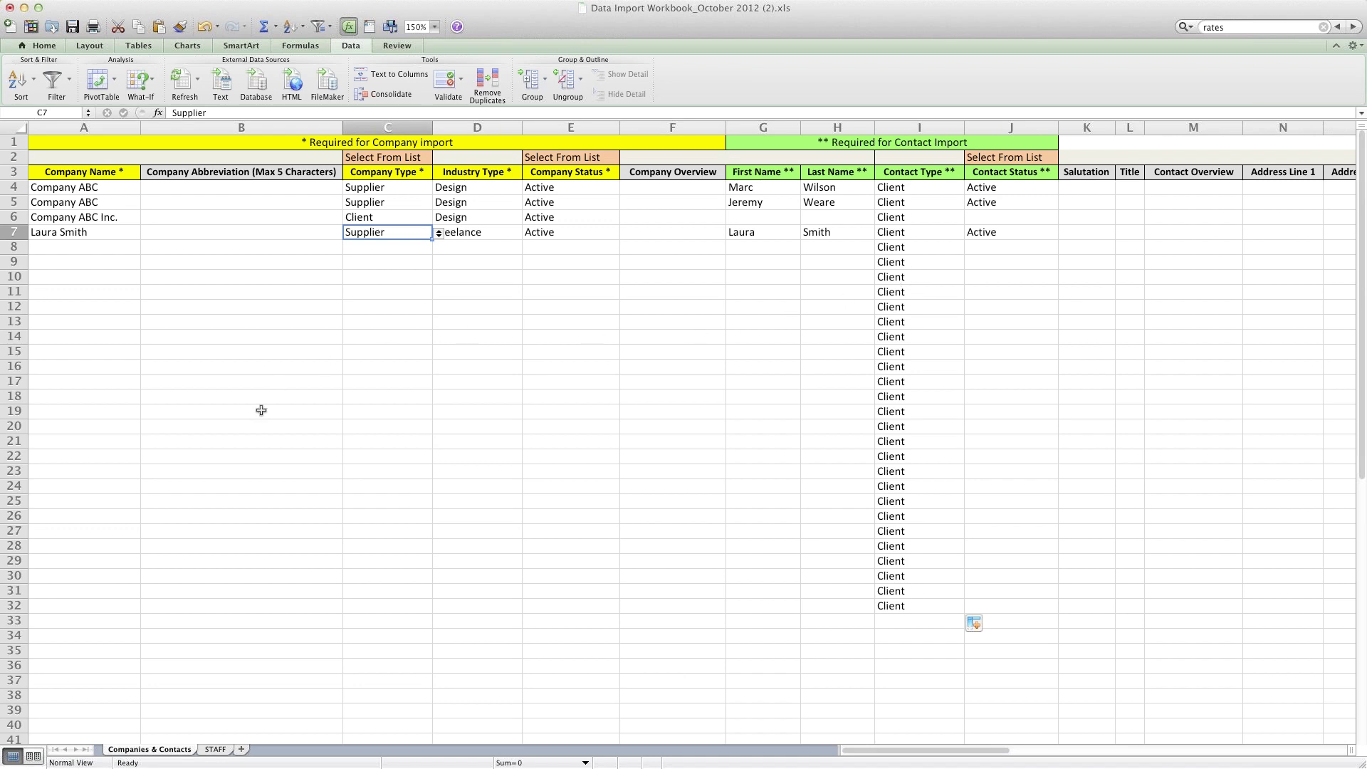
Step: Glance at the STAFF sheet, return to Companies & Contacts, and select row 4
{"action": "left_click", "coordinate": [215, 750]}
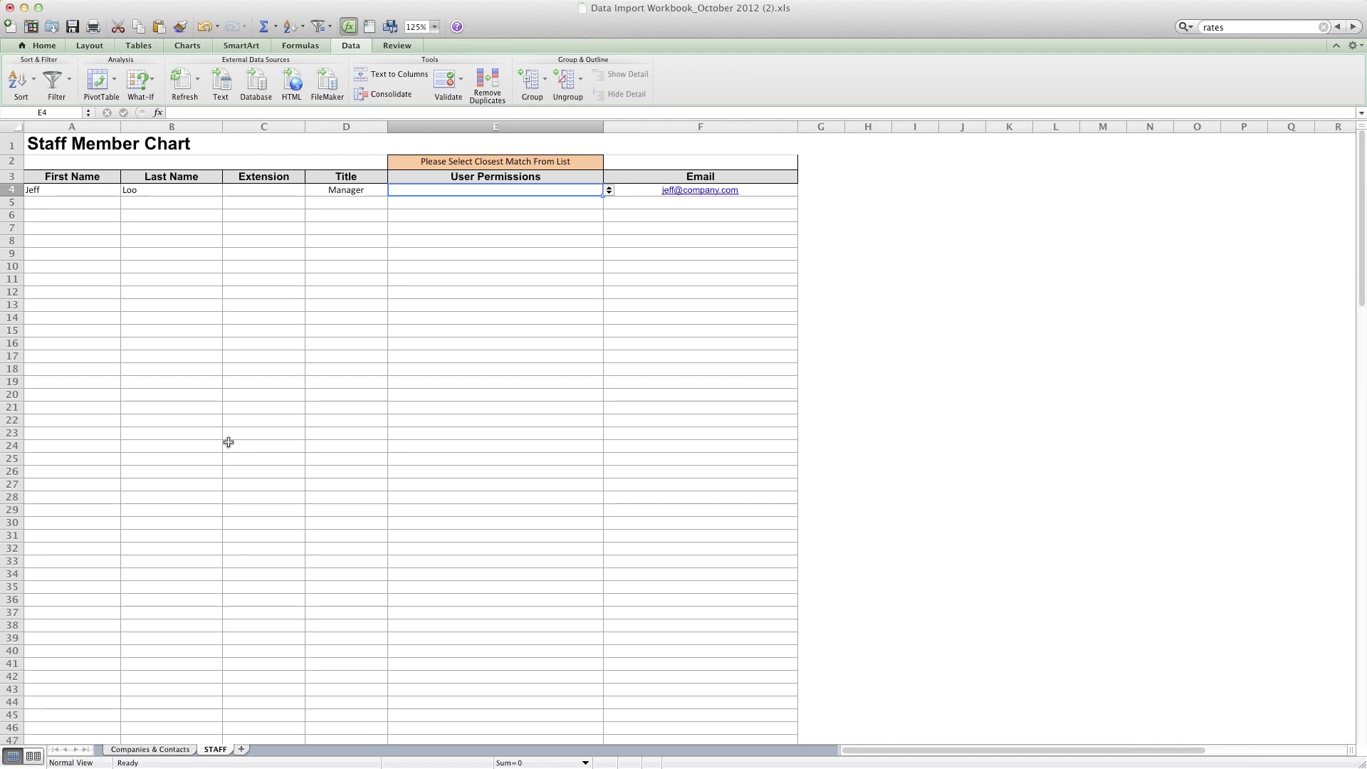
{"action": "left_click", "coordinate": [143, 752]}
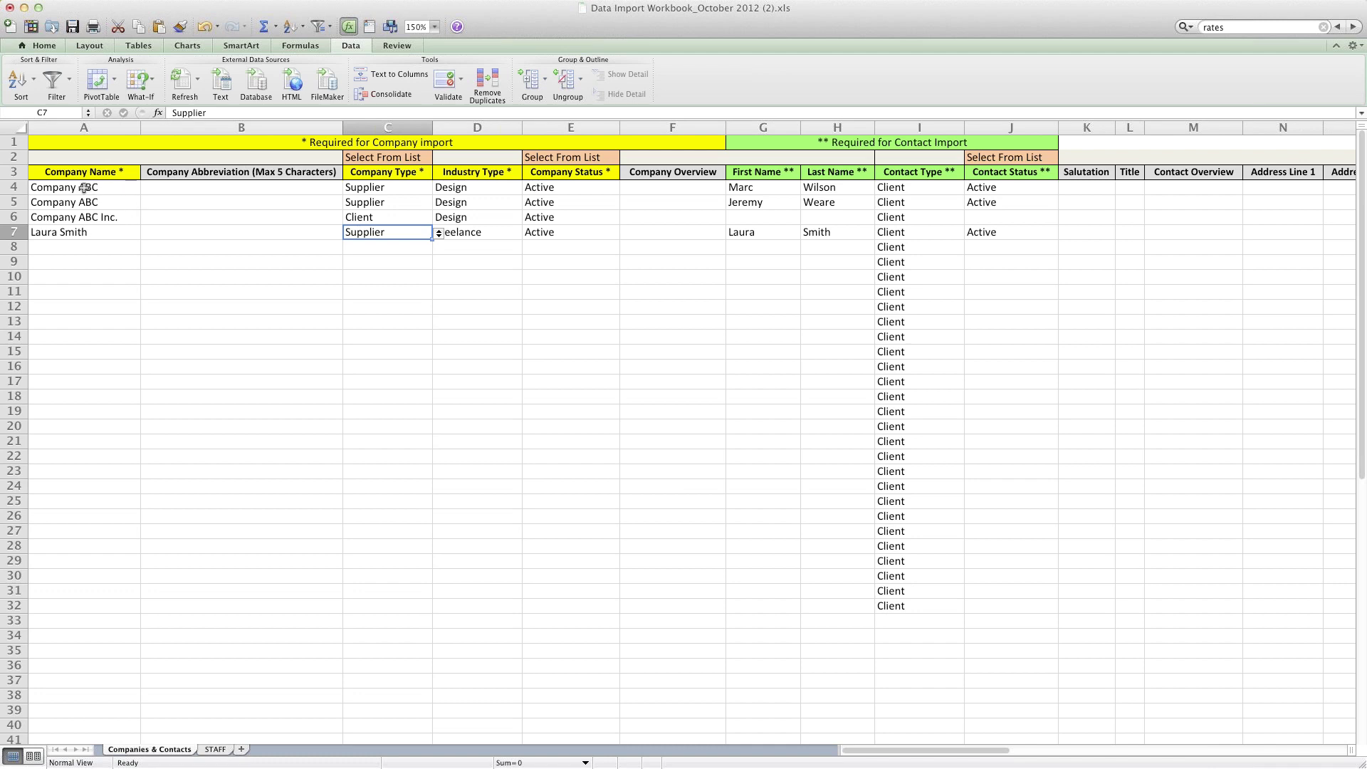
{"action": "left_click", "coordinate": [7, 188]}
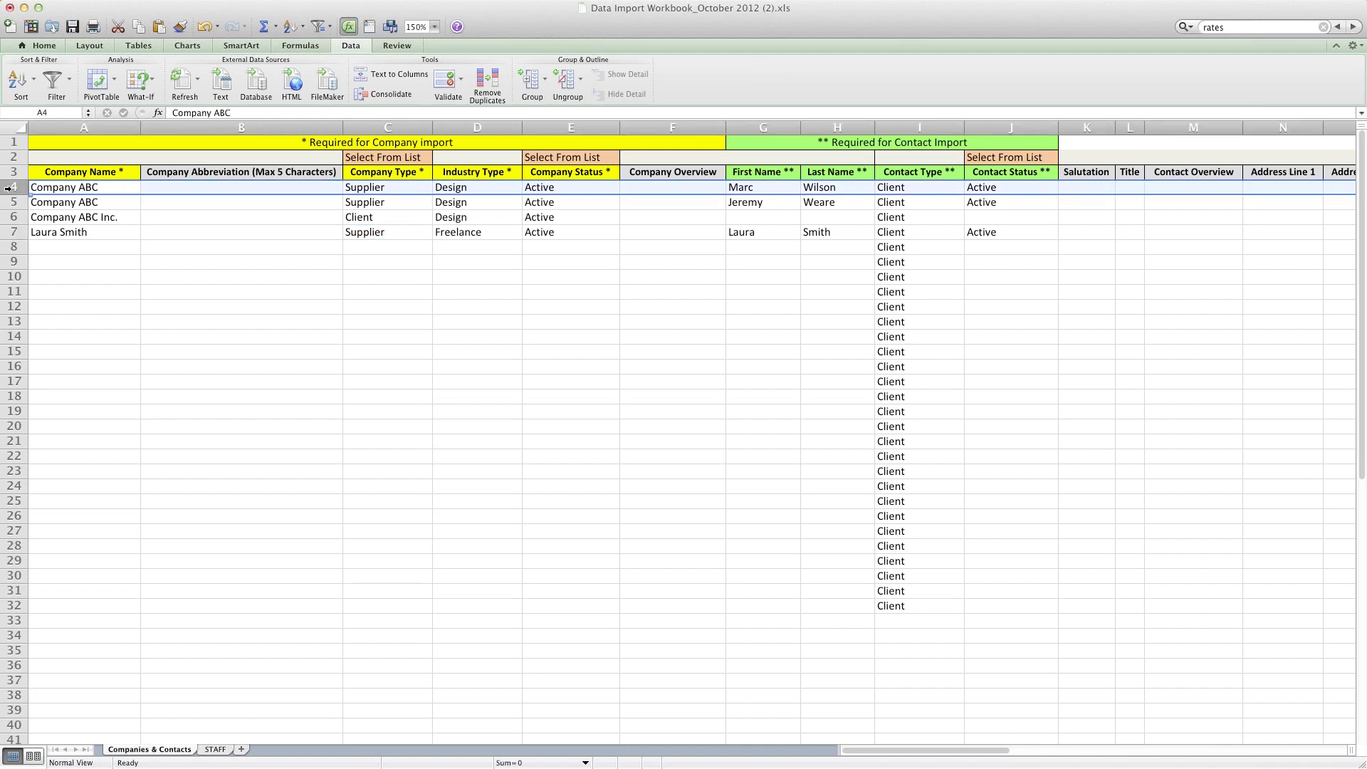
Step: Add a trailing period so A5 reads 'Company ABC.', then compare it with row 4
{"action": "left_click", "coordinate": [12, 262]}
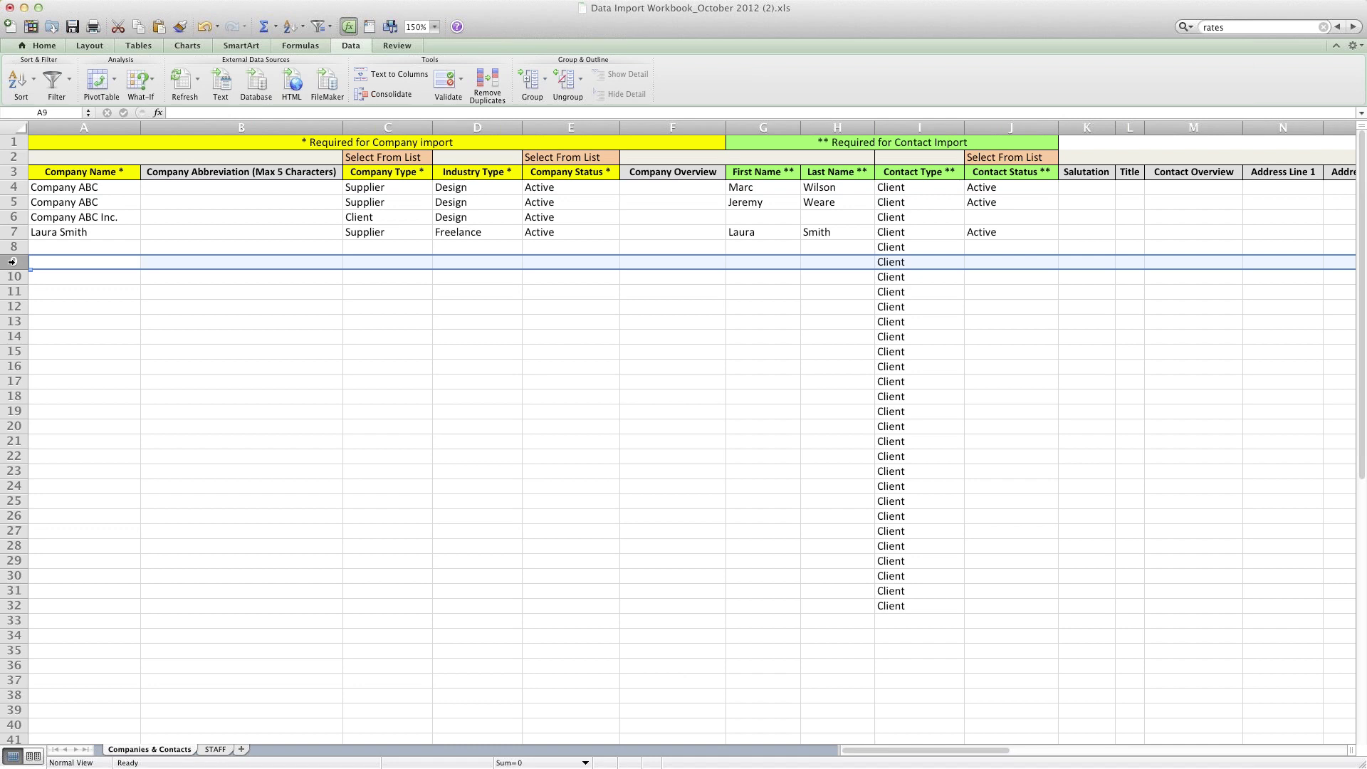
{"action": "left_click", "coordinate": [74, 203]}
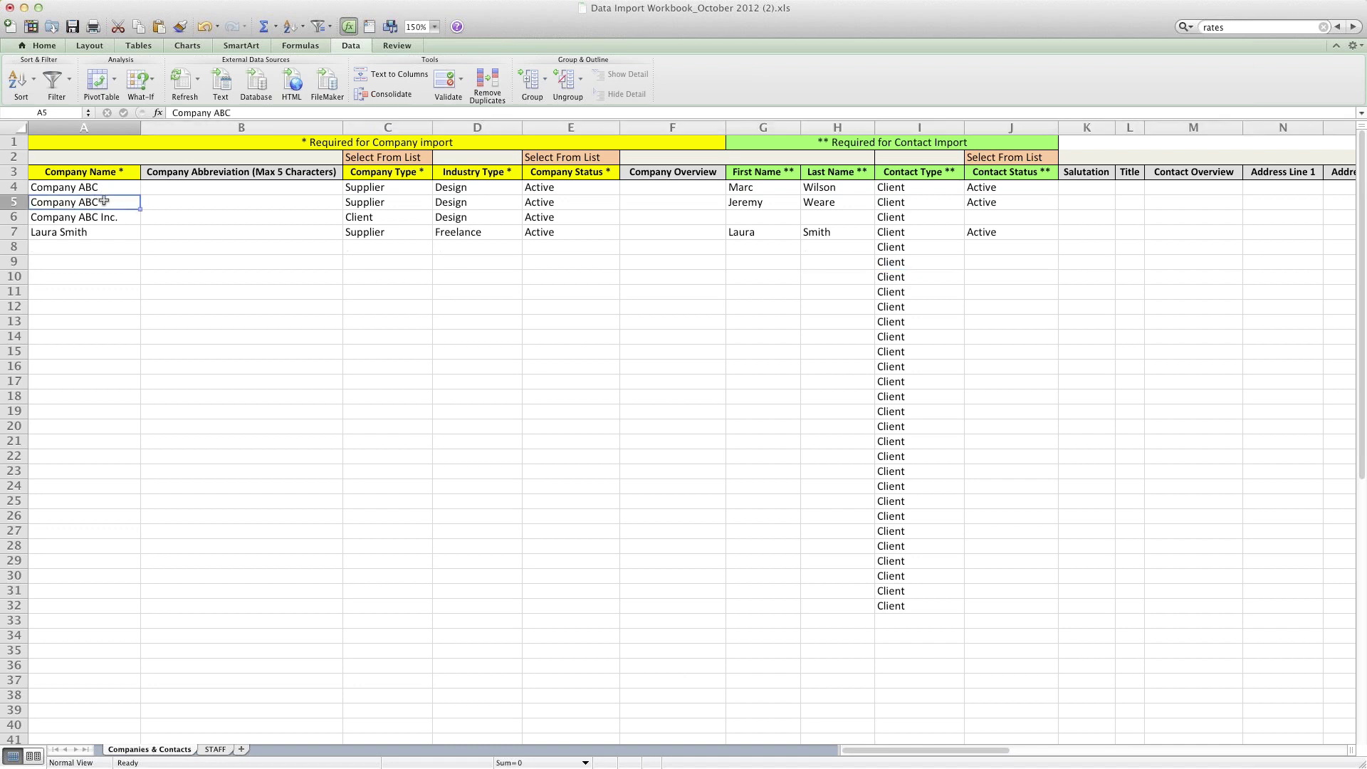
{"action": "left_click", "coordinate": [241, 113]}
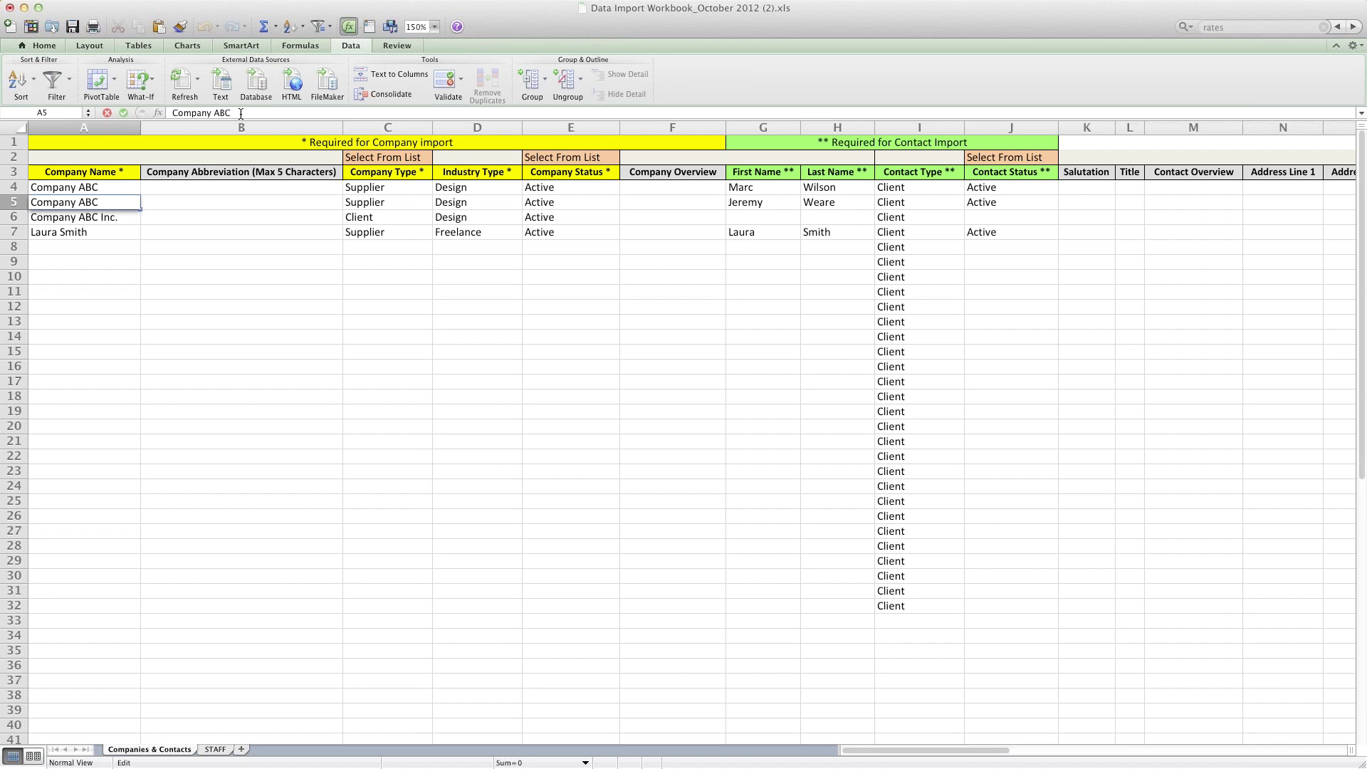
{"action": "left_click", "coordinate": [94, 278]}
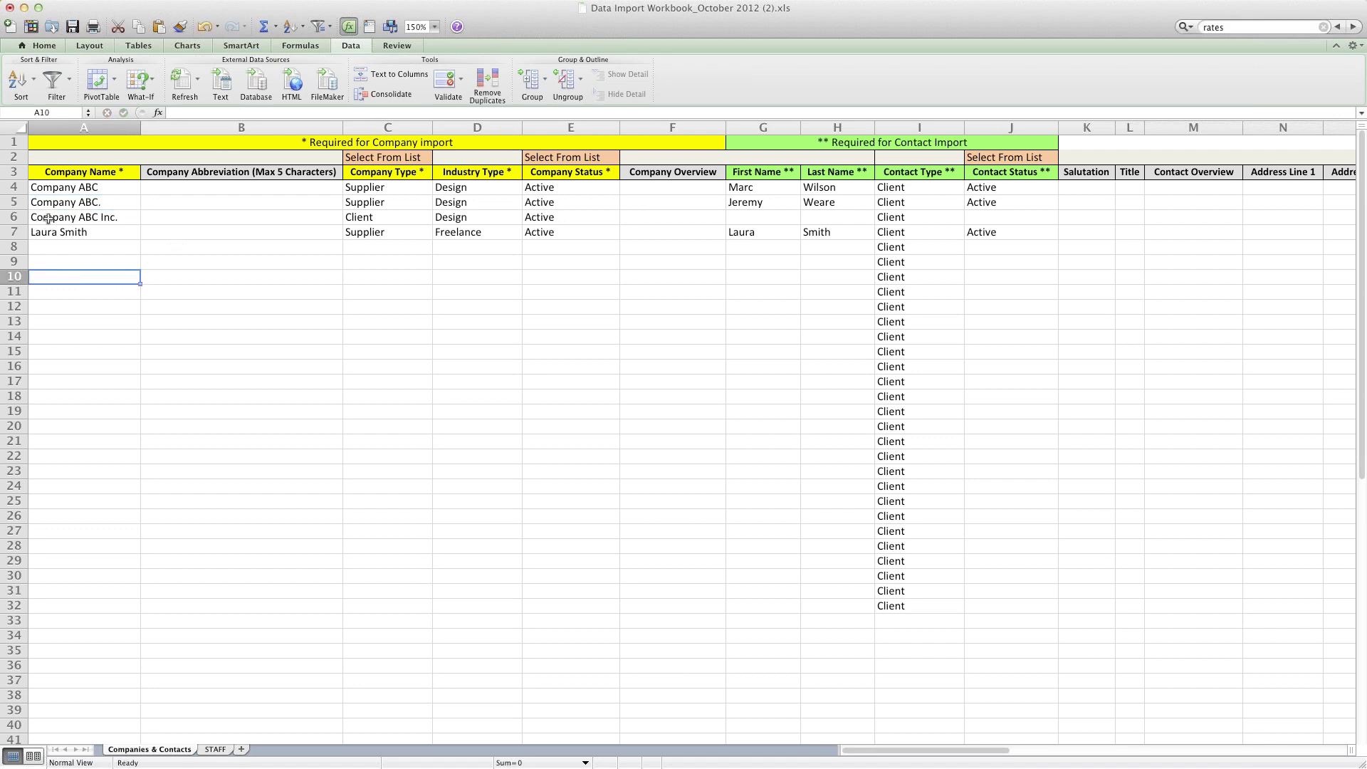
{"action": "left_click", "coordinate": [44, 204]}
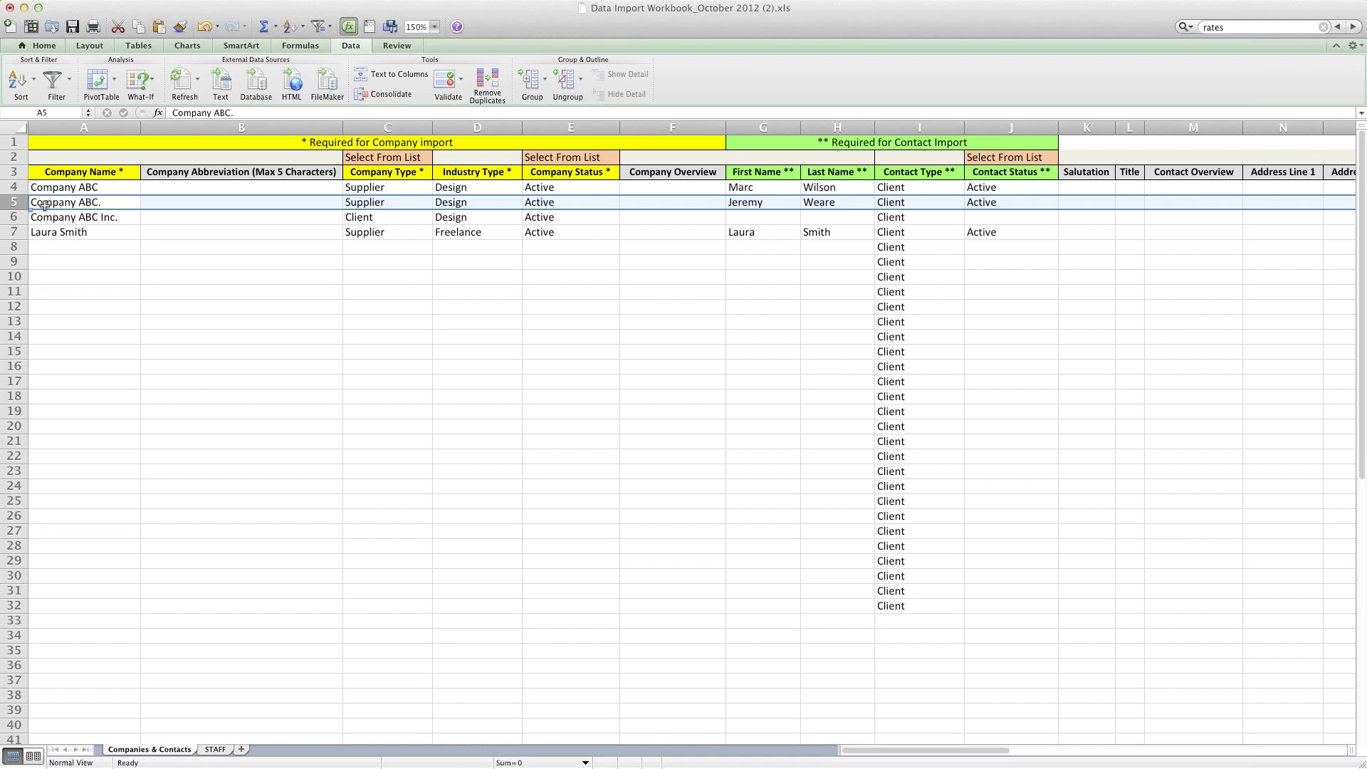
{"action": "left_click", "coordinate": [7, 187]}
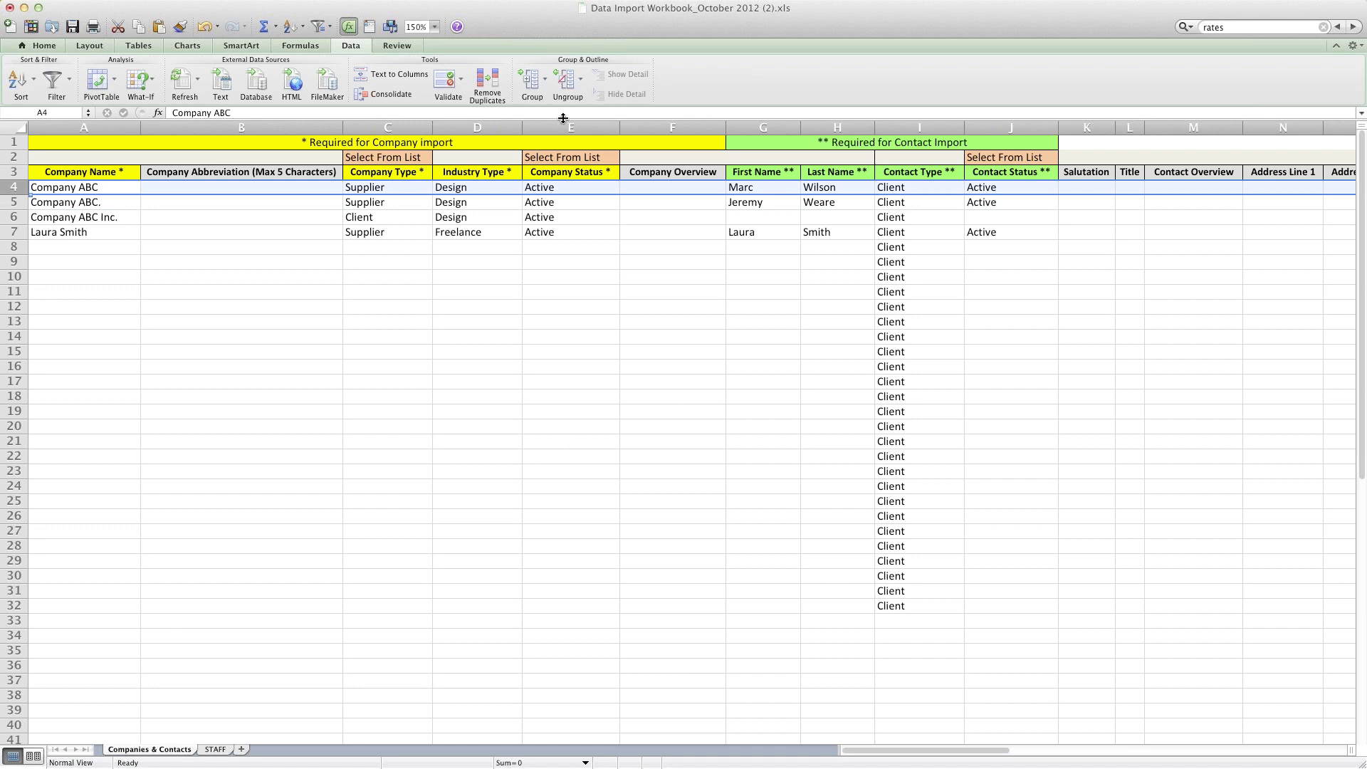
Step: View the Northshore Auto Group company record, then go back to the permissions help article
{"action": "key", "text": "super+Tab"}
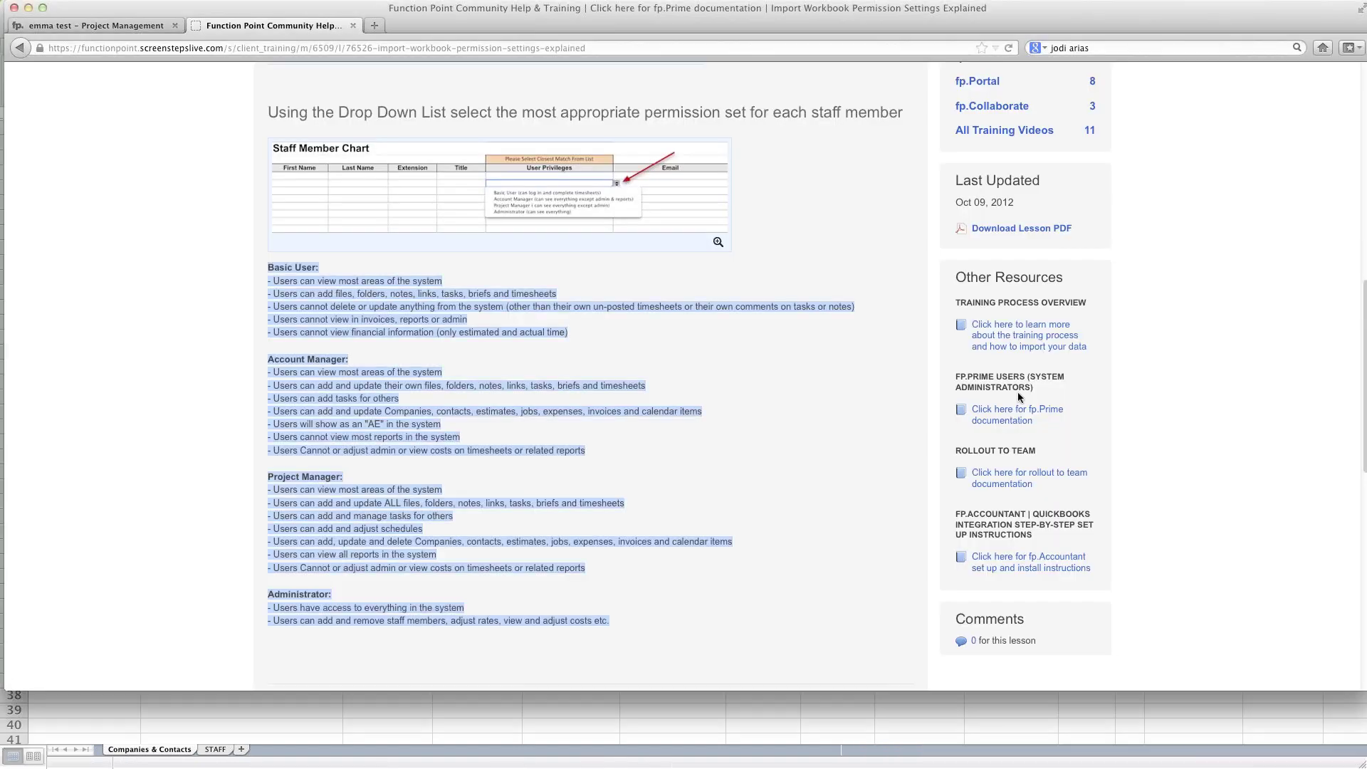
{"action": "left_click", "coordinate": [100, 25]}
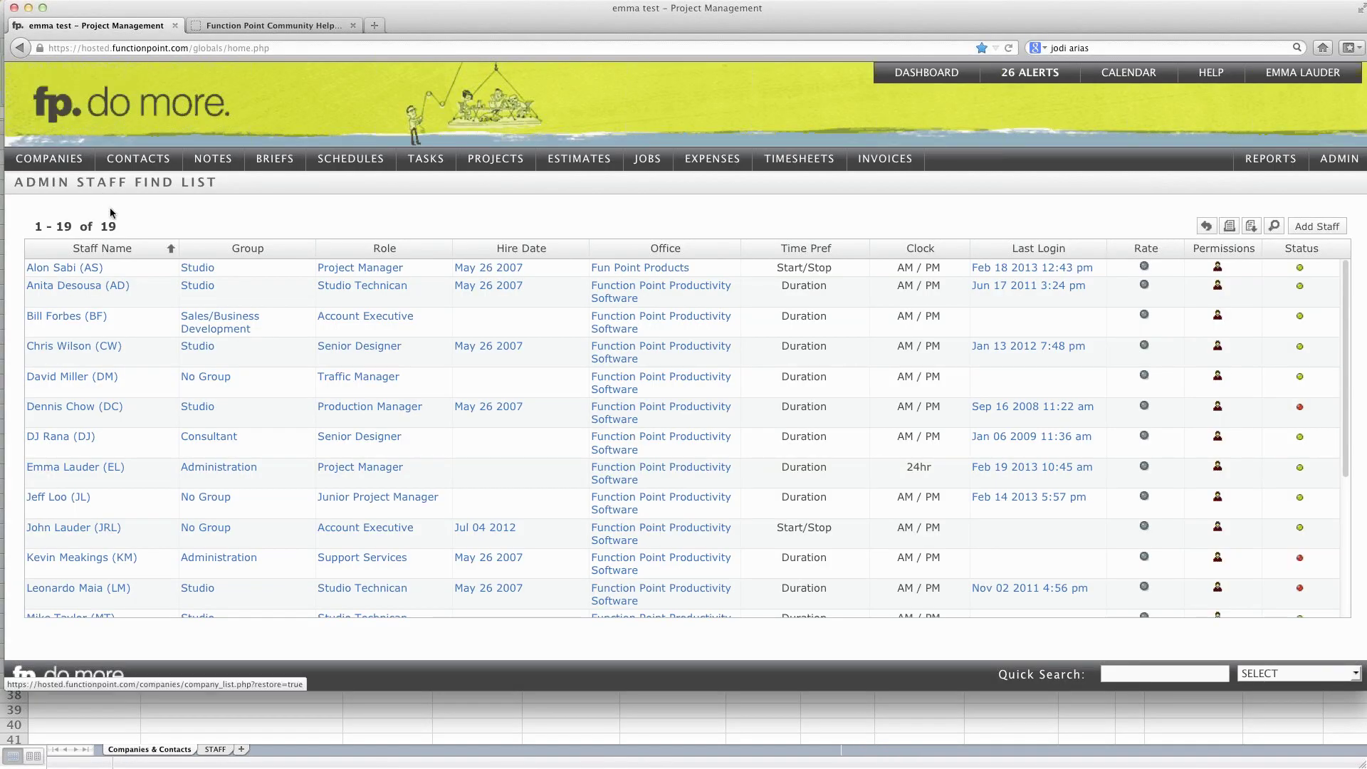
{"action": "mouse_move", "coordinate": [49, 158]}
{"action": "mouse_move", "coordinate": [49, 207]}
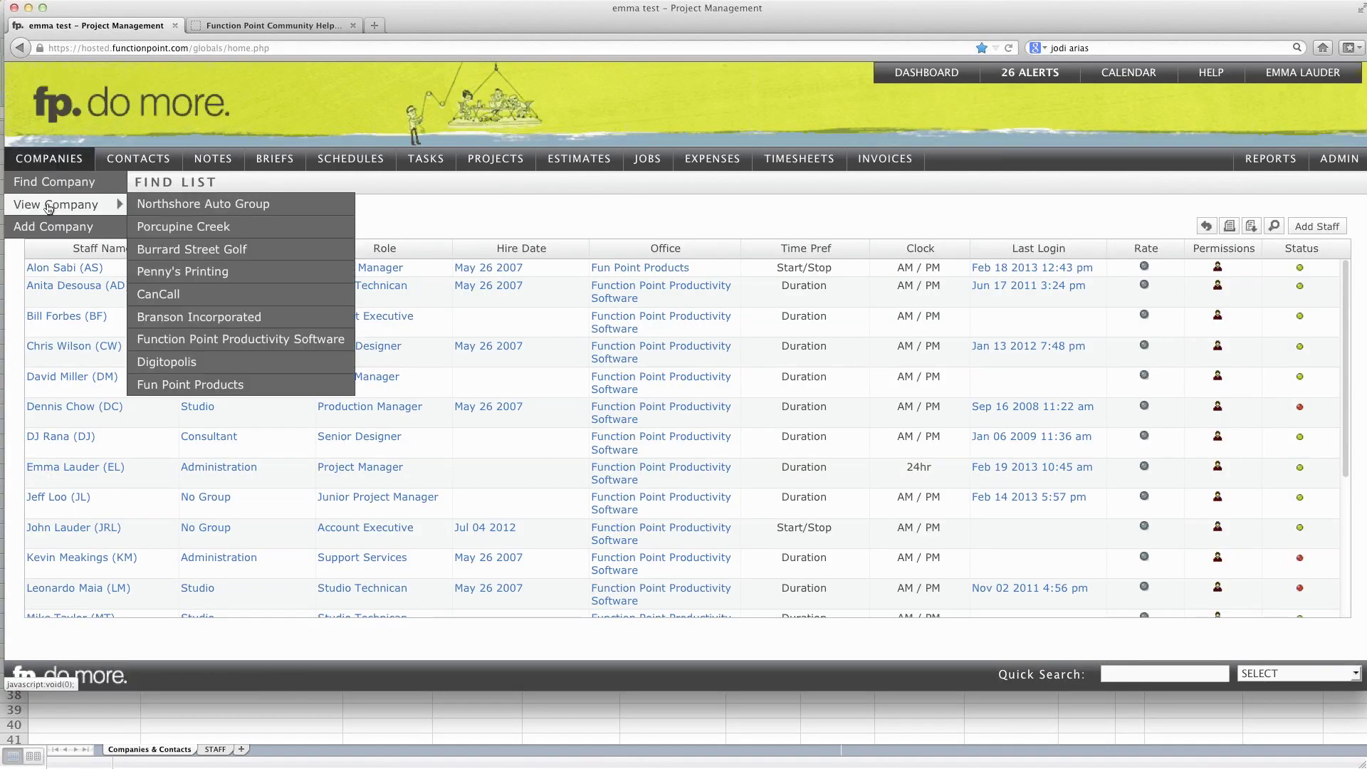
{"action": "left_click", "coordinate": [230, 206]}
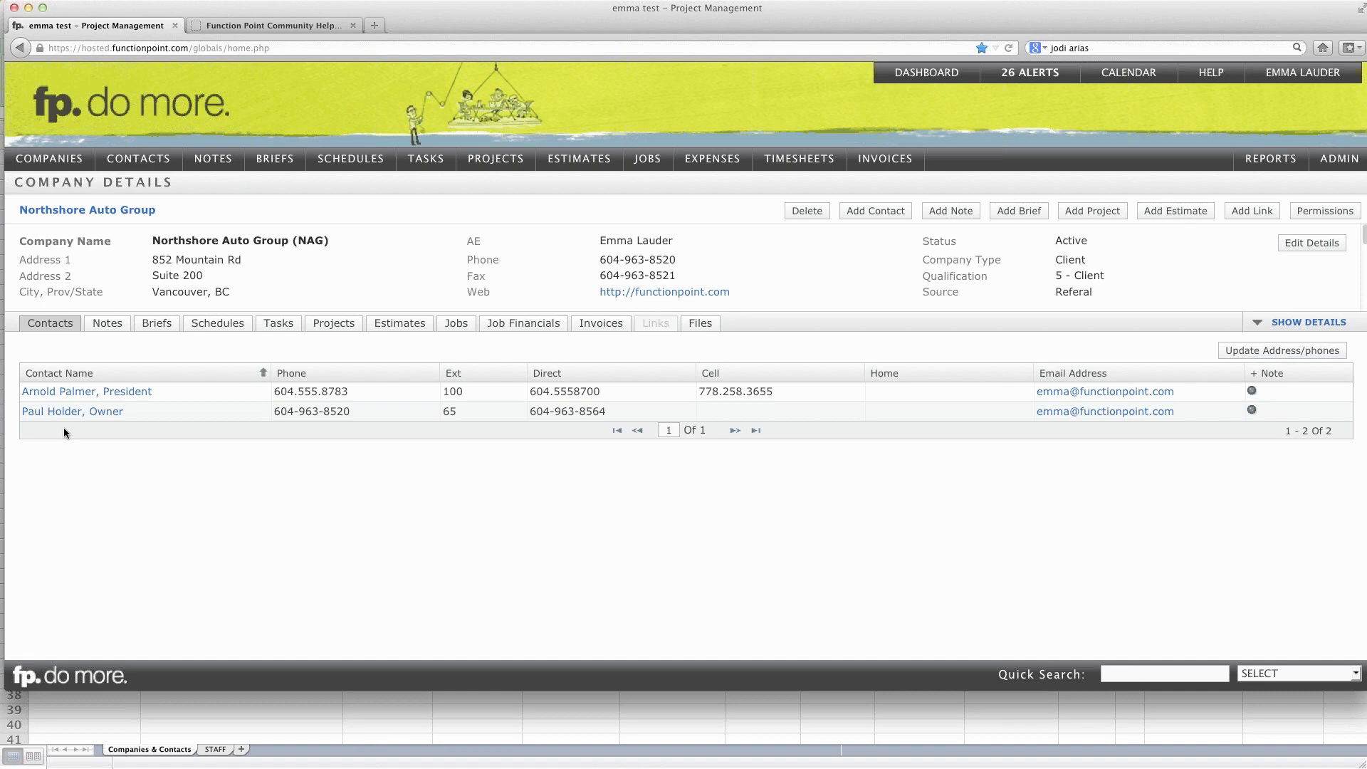
{"action": "left_click", "coordinate": [270, 27]}
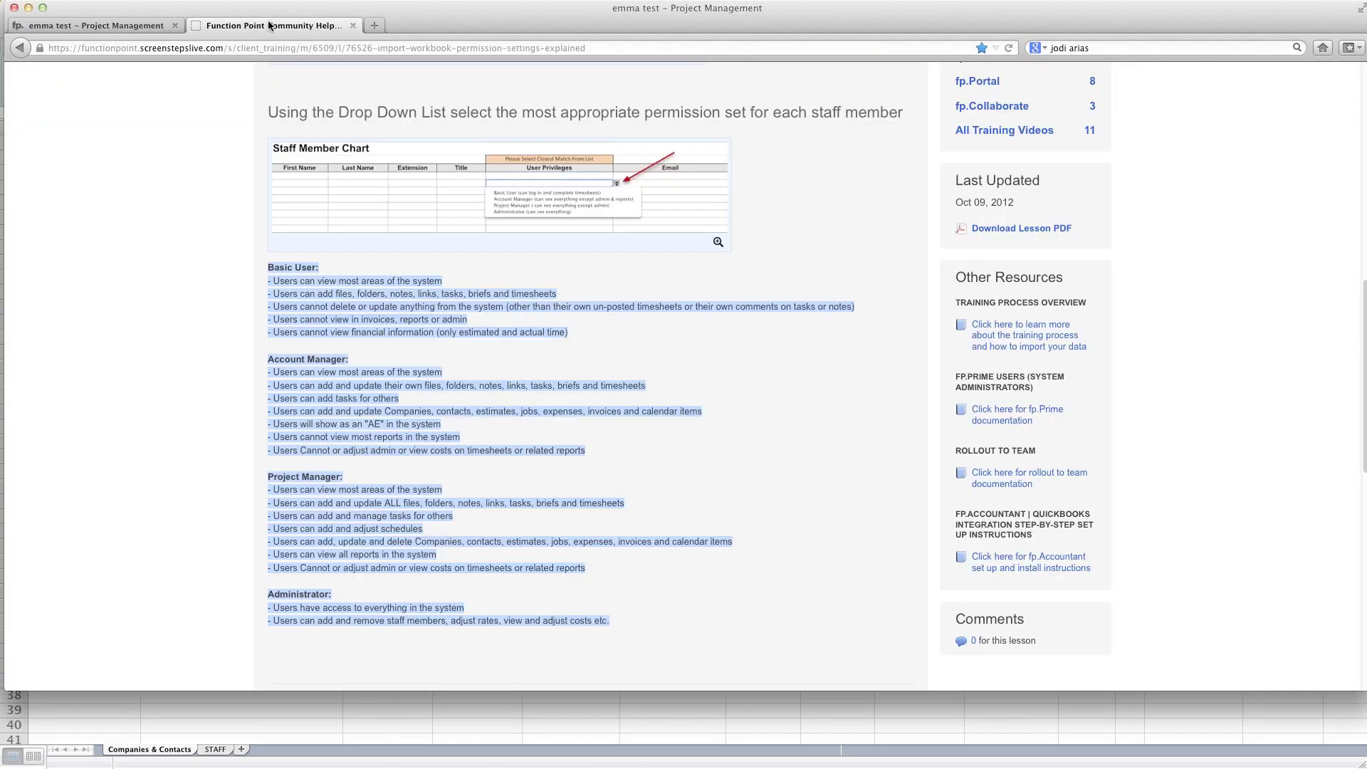
Step: Go back to the Community Help training topics index and browse through it
{"action": "scroll", "coordinate": [190, 228], "scroll_direction": "up", "scroll_amount": 15}
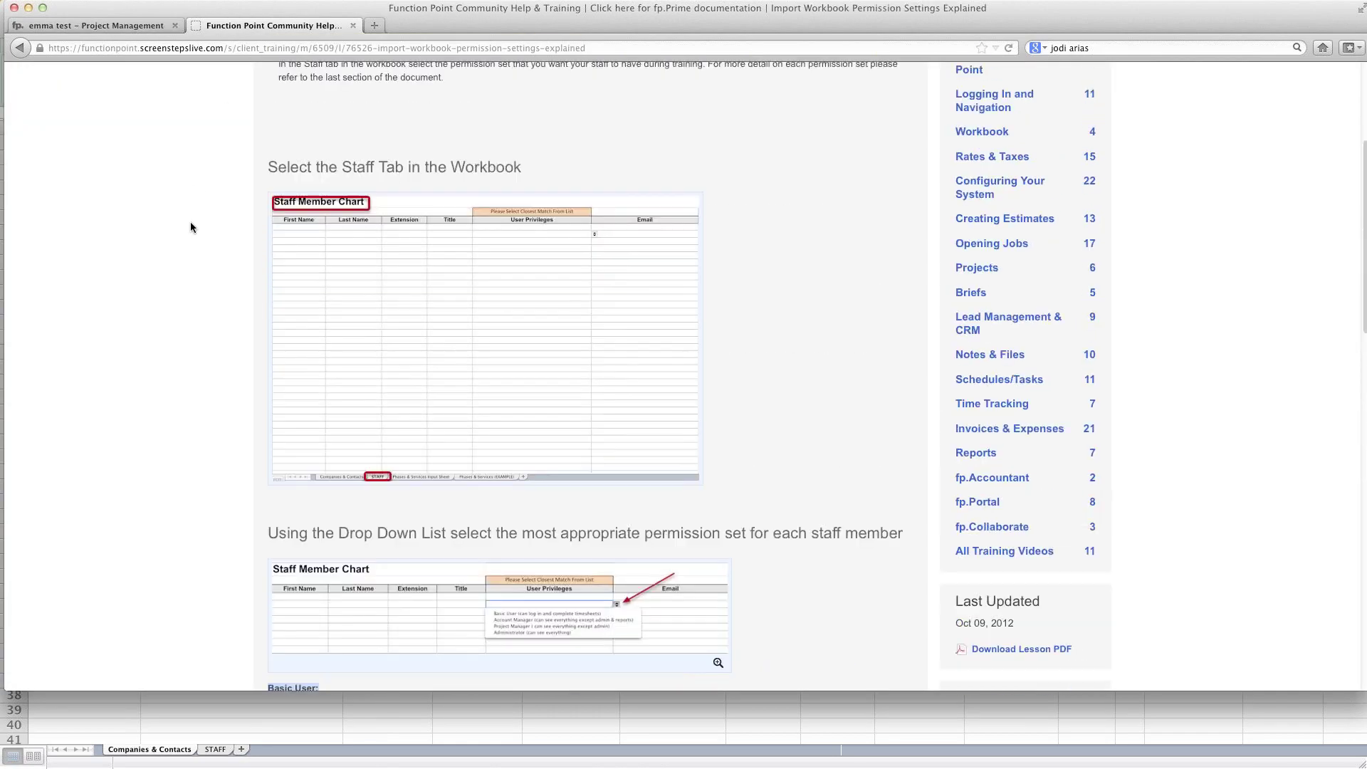
{"action": "left_click", "coordinate": [20, 48]}
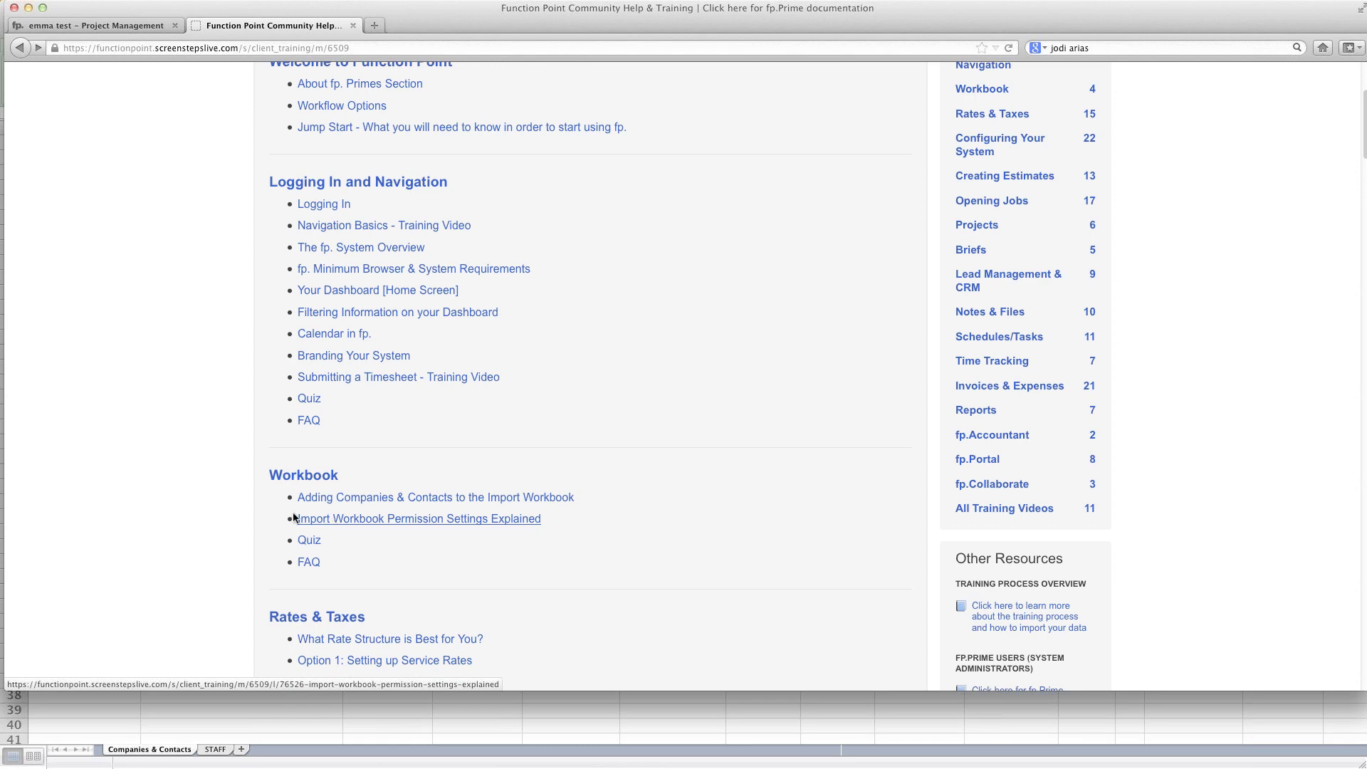
{"action": "scroll", "coordinate": [199, 460], "scroll_direction": "up", "scroll_amount": 3}
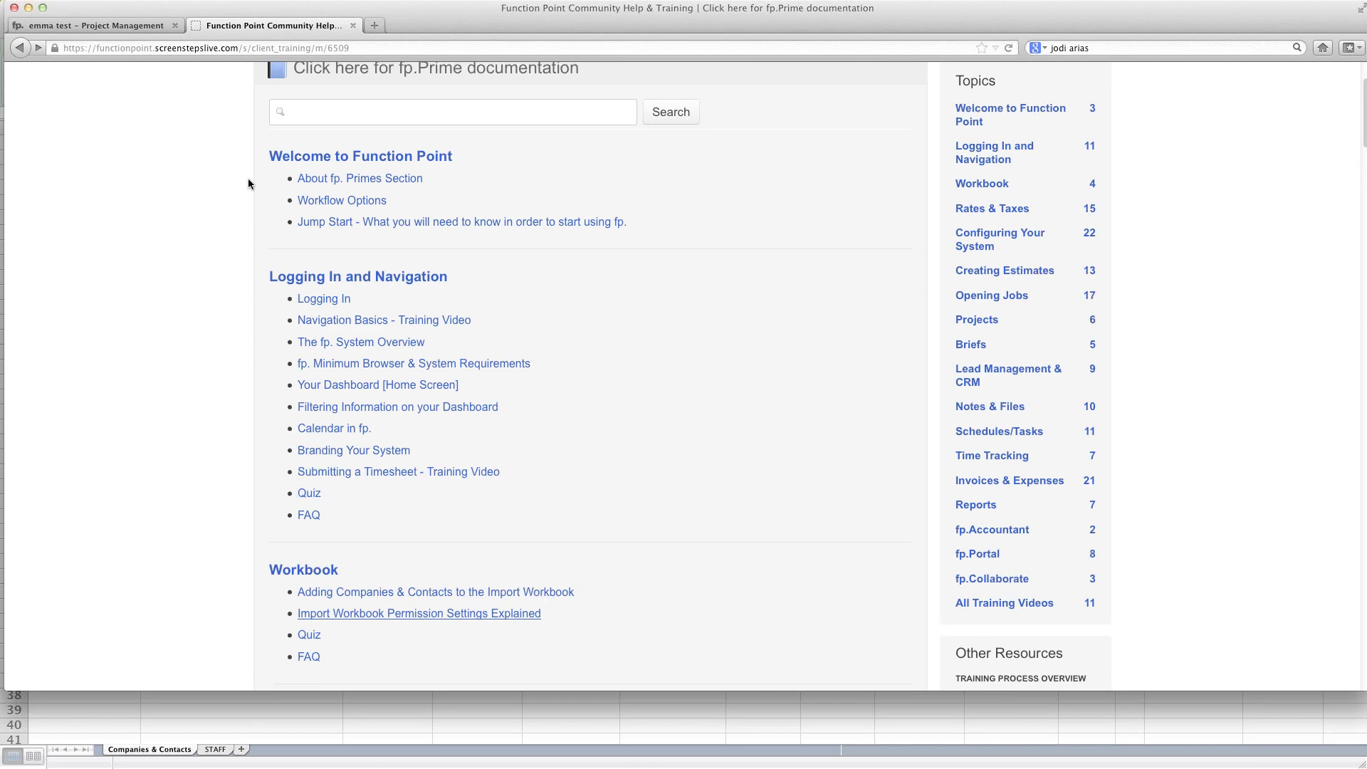
{"action": "scroll", "coordinate": [248, 178], "scroll_direction": "up", "scroll_amount": 4}
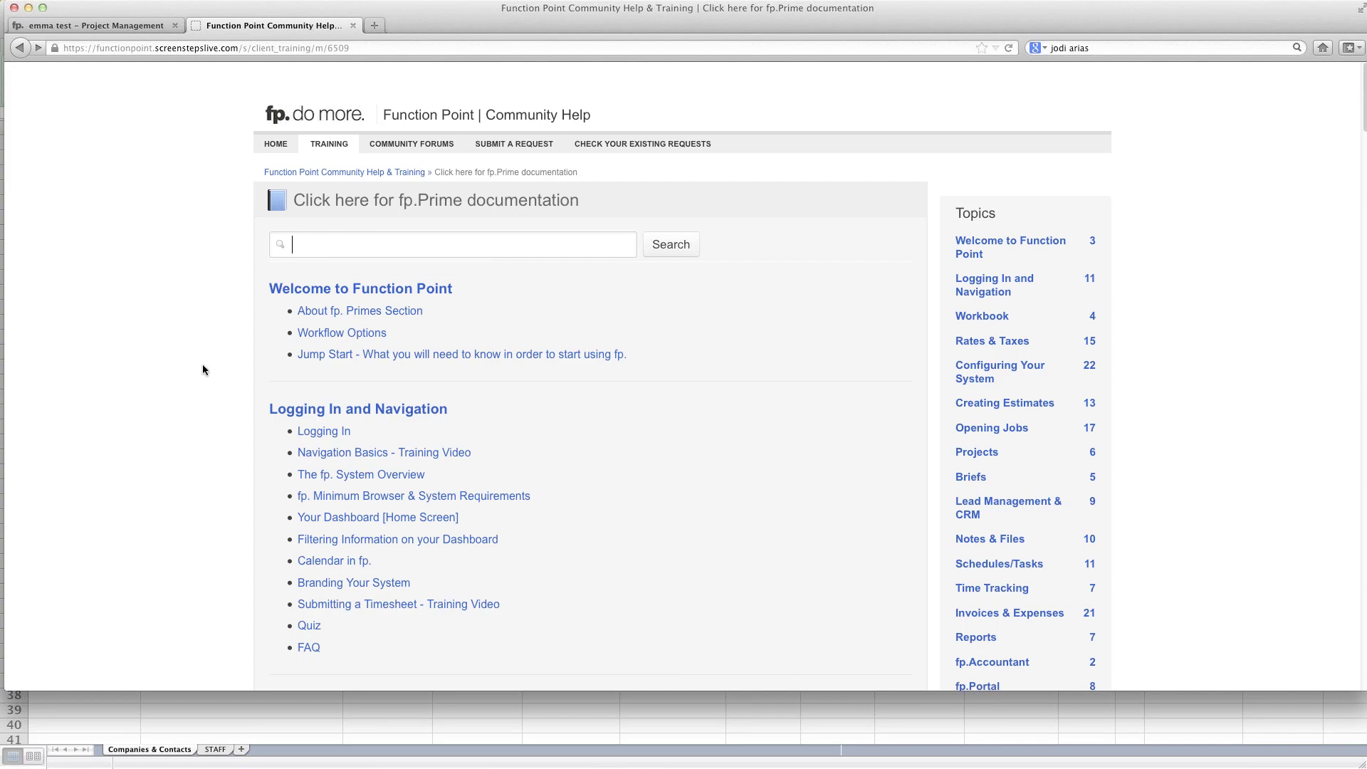
{"action": "scroll", "coordinate": [203, 369], "scroll_direction": "down", "scroll_amount": 5}
{"action": "scroll", "coordinate": [202, 369], "scroll_direction": "down", "scroll_amount": 15}
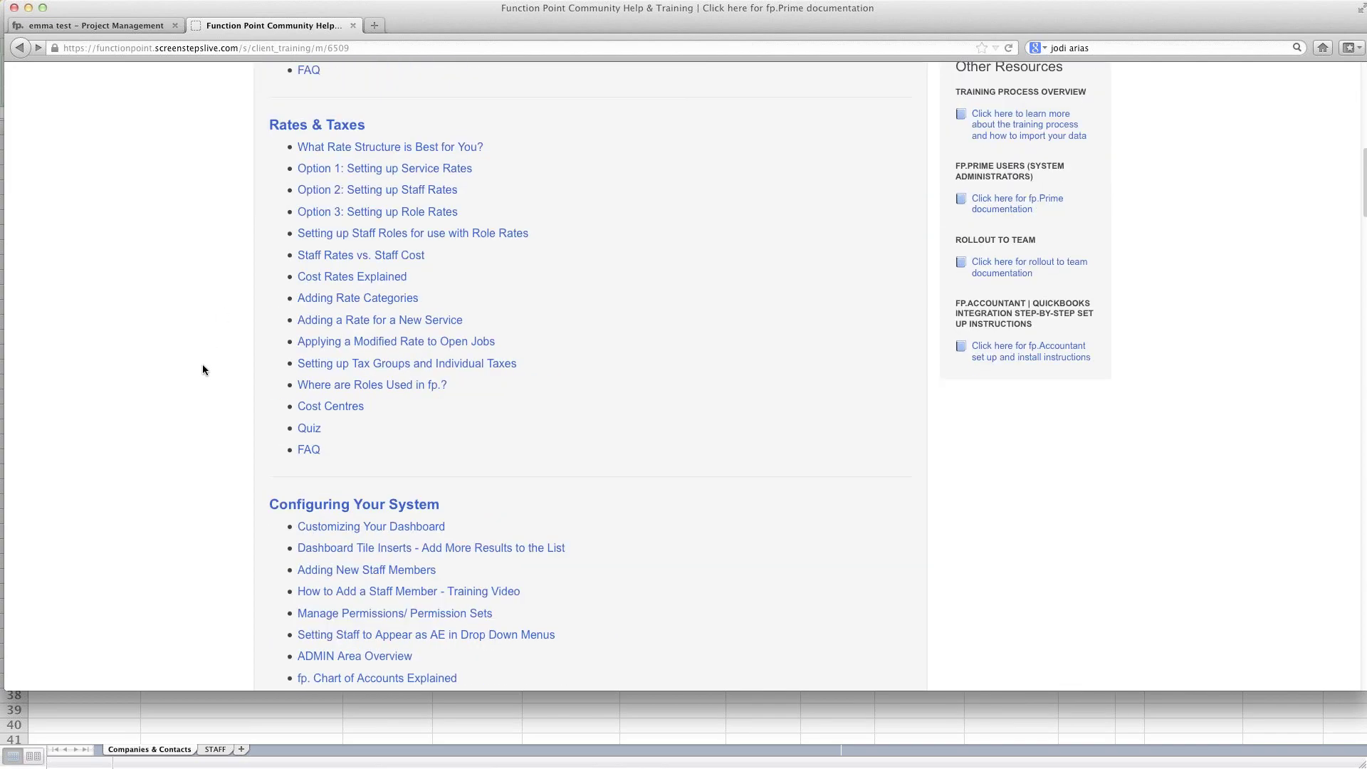
{"action": "scroll", "coordinate": [203, 370], "scroll_direction": "down", "scroll_amount": 2}
{"action": "scroll", "coordinate": [202, 370], "scroll_direction": "up", "scroll_amount": 20}
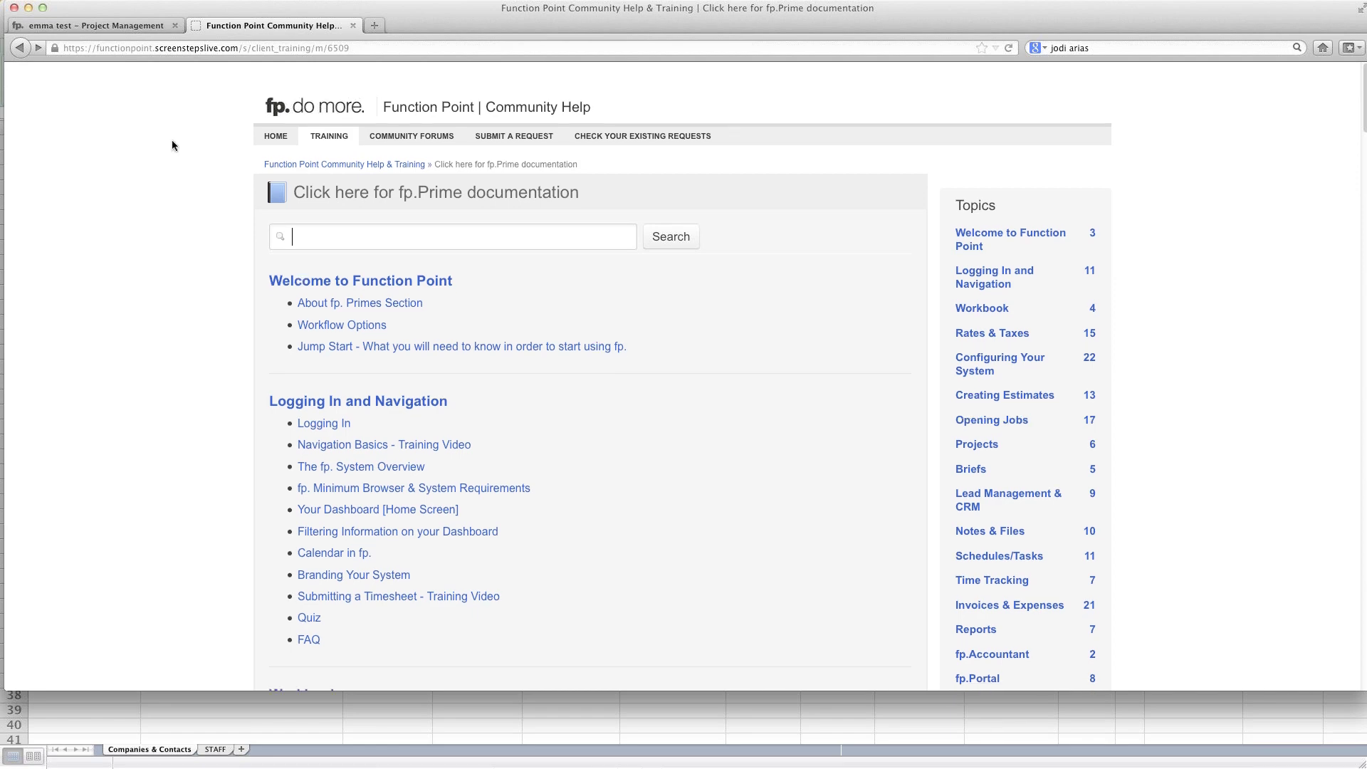
Step: Bring up the ADMIN settings menu in Function Point's Project Management view
{"action": "left_click", "coordinate": [137, 29]}
{"action": "mouse_move", "coordinate": [1263, 159]}
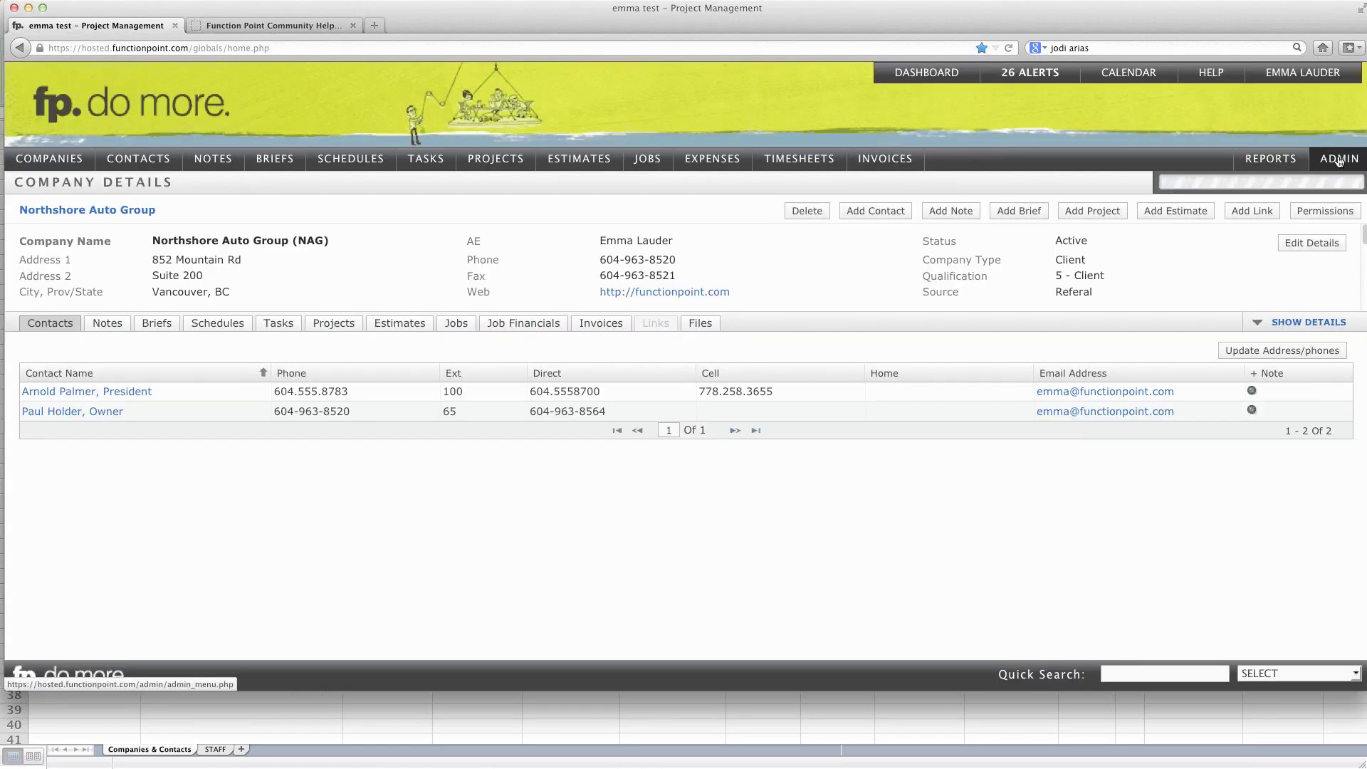
{"action": "mouse_move", "coordinate": [1336, 159]}
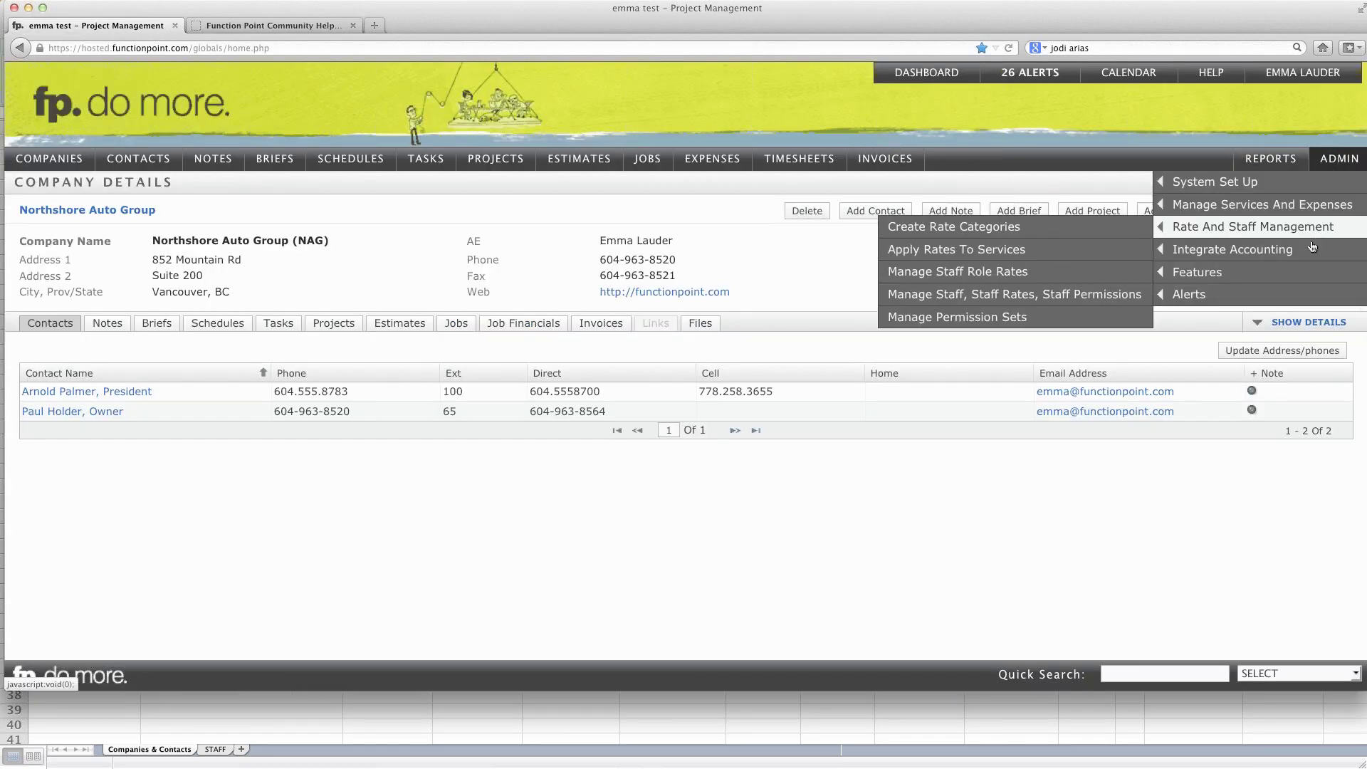
{"action": "mouse_move", "coordinate": [1314, 241]}
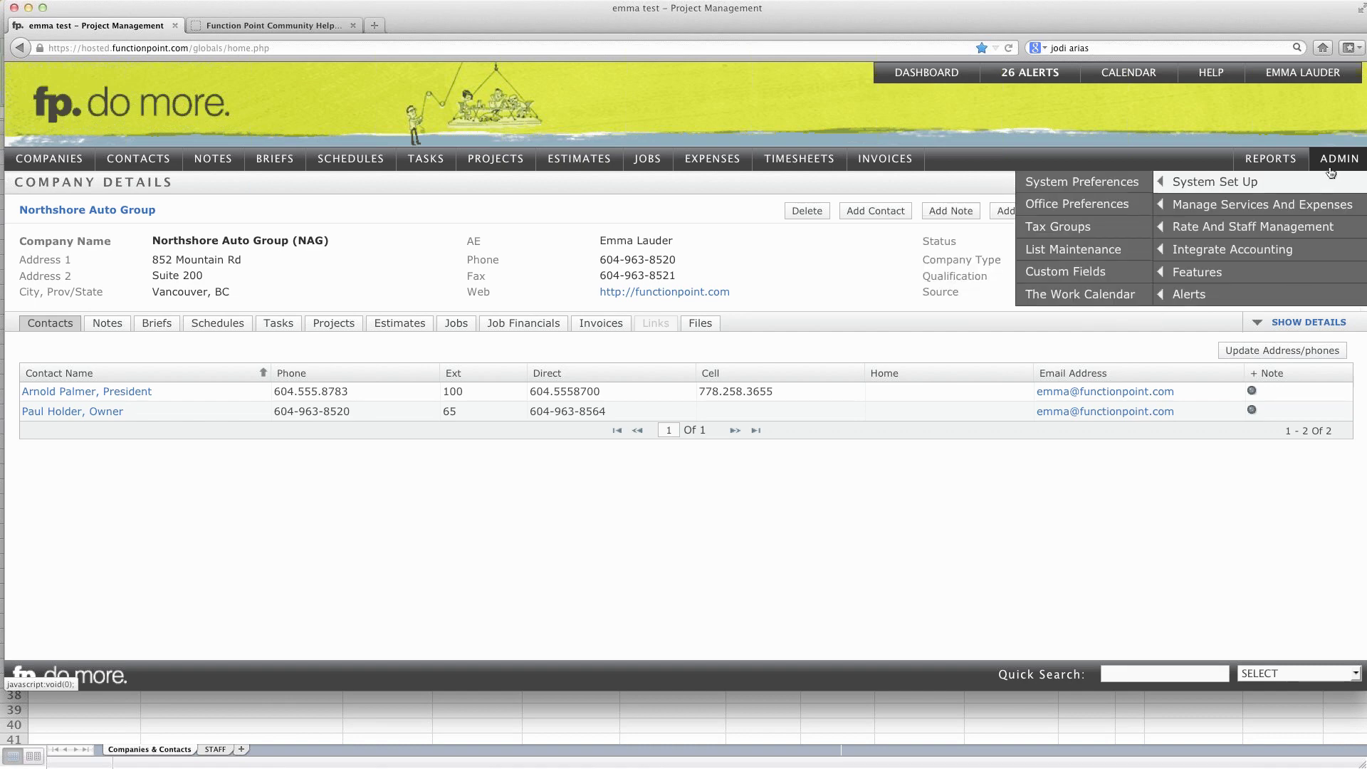